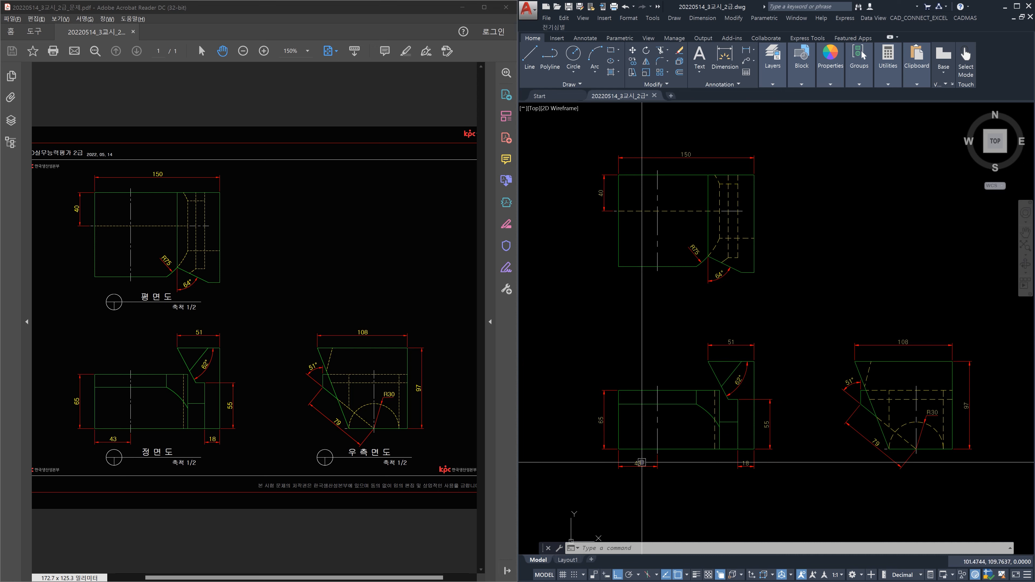
Step: Switch to Layout1 and set the paper space limits from 0,0 to 297,210
{"action": "left_click", "coordinate": [567, 559]}
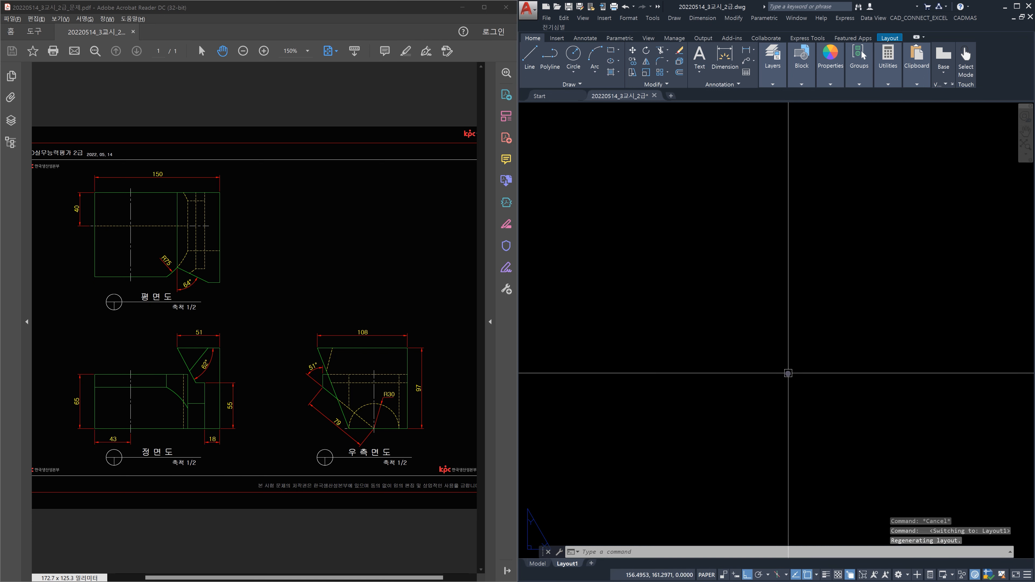
{"action": "type", "text": "limits"}
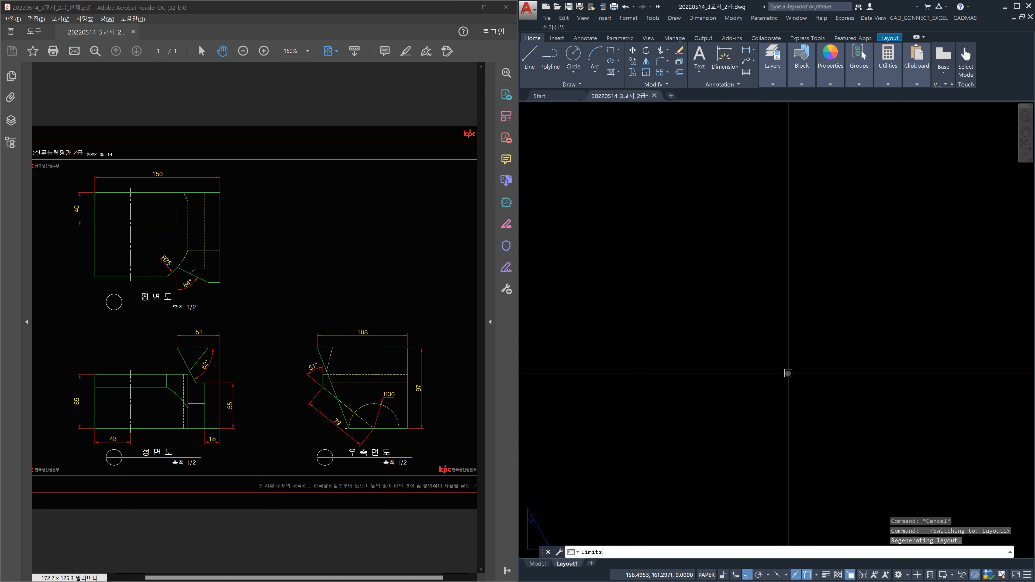
{"action": "key", "text": "Return"}
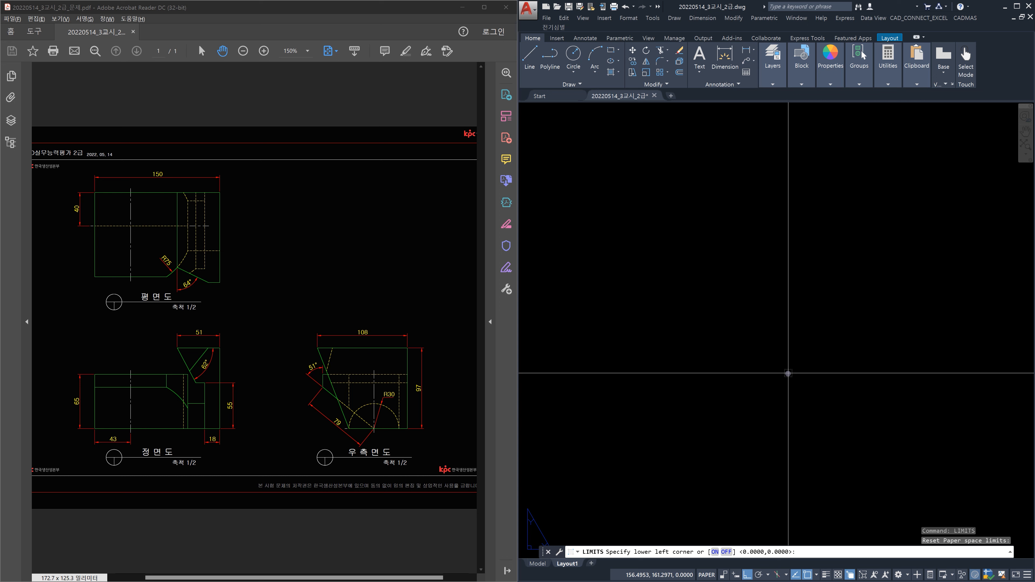
{"action": "key", "text": "Return"}
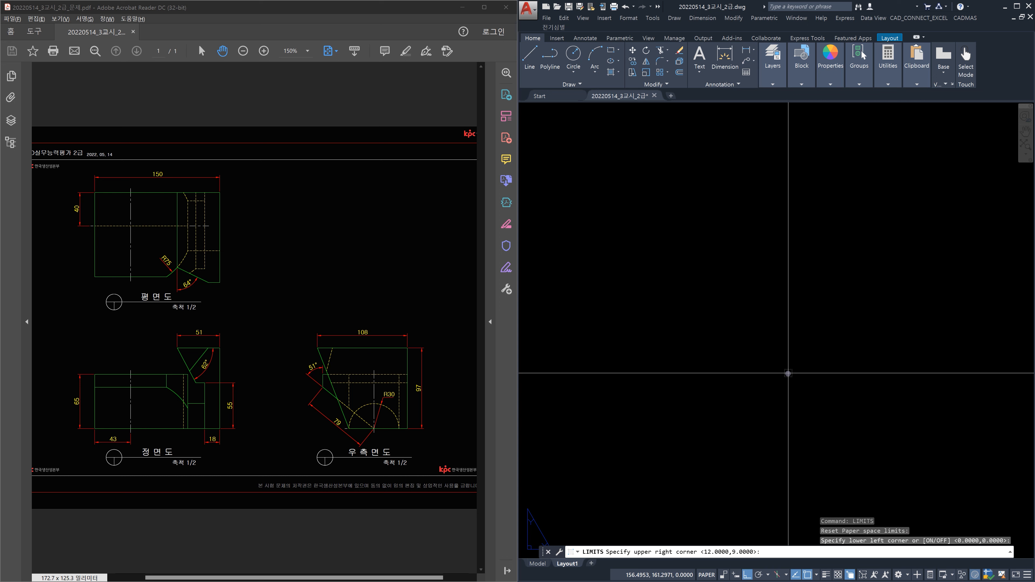
{"action": "type", "text": "297,210"}
{"action": "key", "text": "Return"}
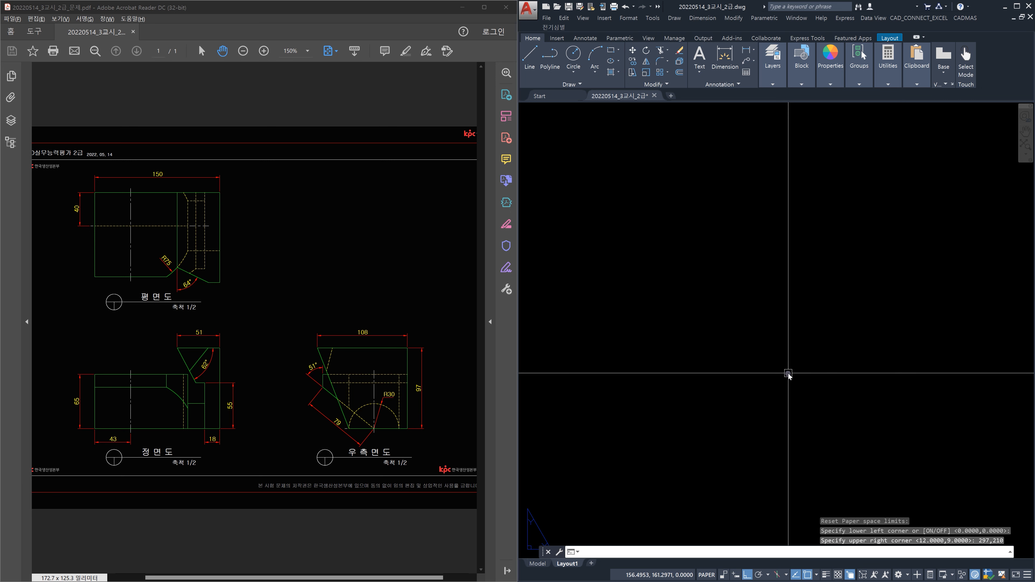
Step: Draw the sheet rectangle from corner 0,0 to corner 297,210
{"action": "type", "text": "rec"}
{"action": "key", "text": "Return"}
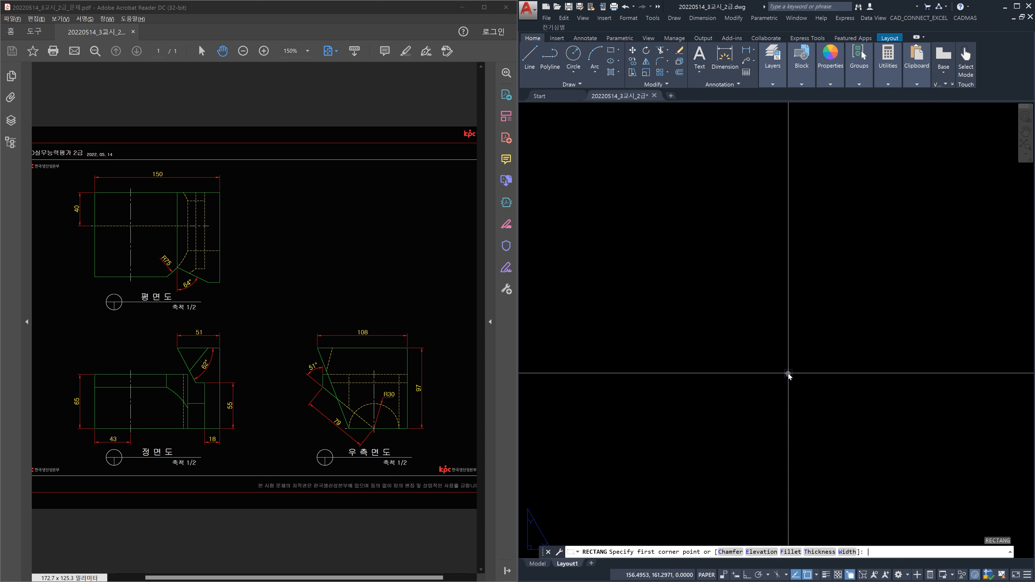
{"action": "type", "text": "0,0"}
{"action": "key", "text": "Return"}
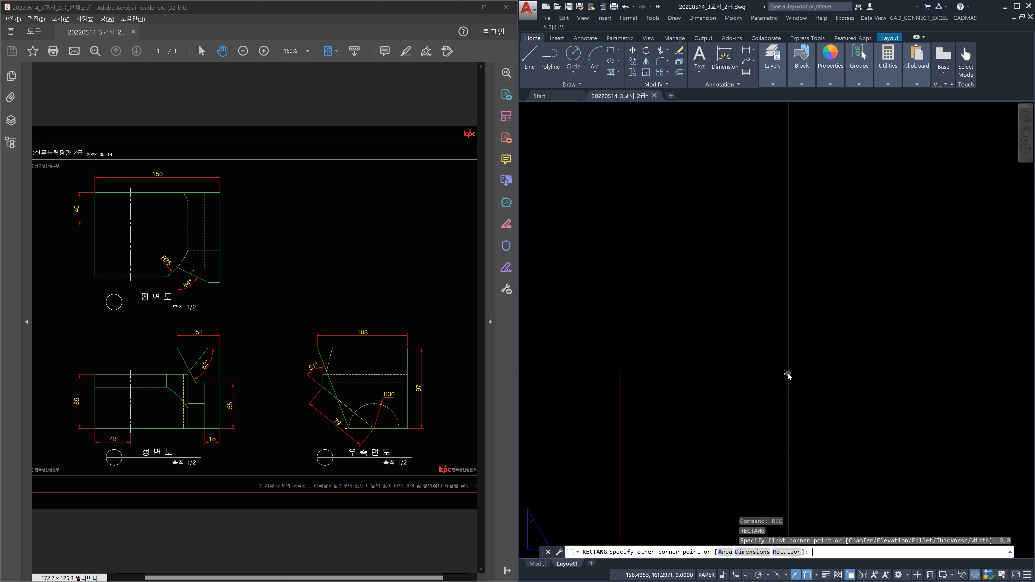
{"action": "type", "text": "297,21"}
{"action": "left_click", "coordinate": [788, 373]}
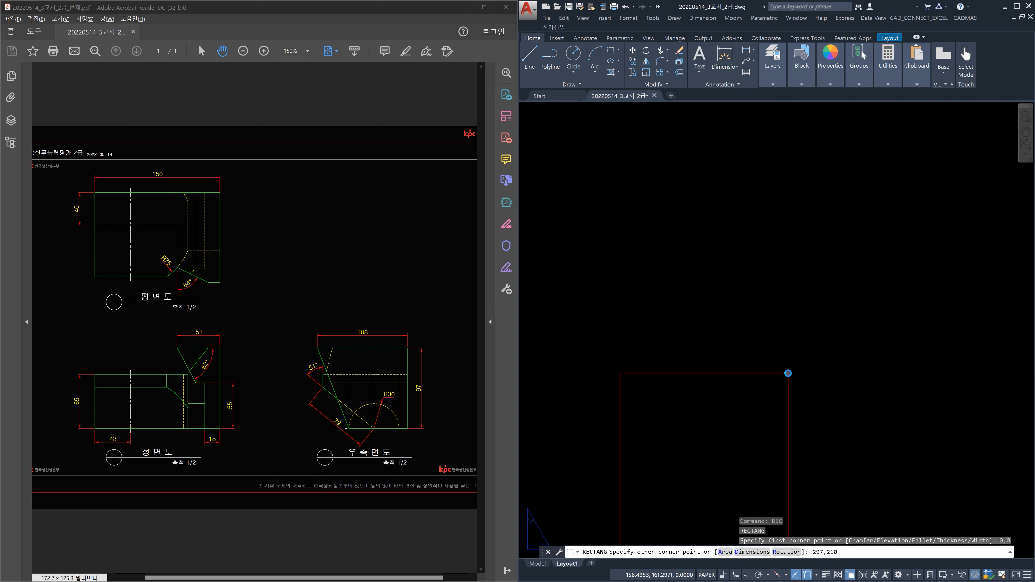
{"action": "key", "text": "Return"}
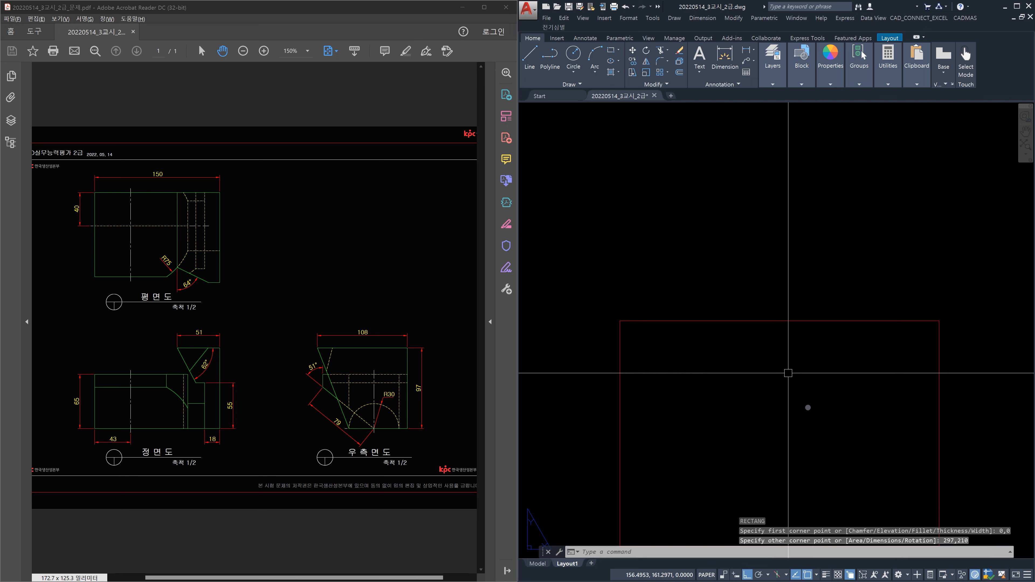
Step: Offset the sheet rectangle 10 inward to create the border frame
{"action": "middle_click_drag", "start_coordinate": [808, 408], "coordinate": [802, 311]}
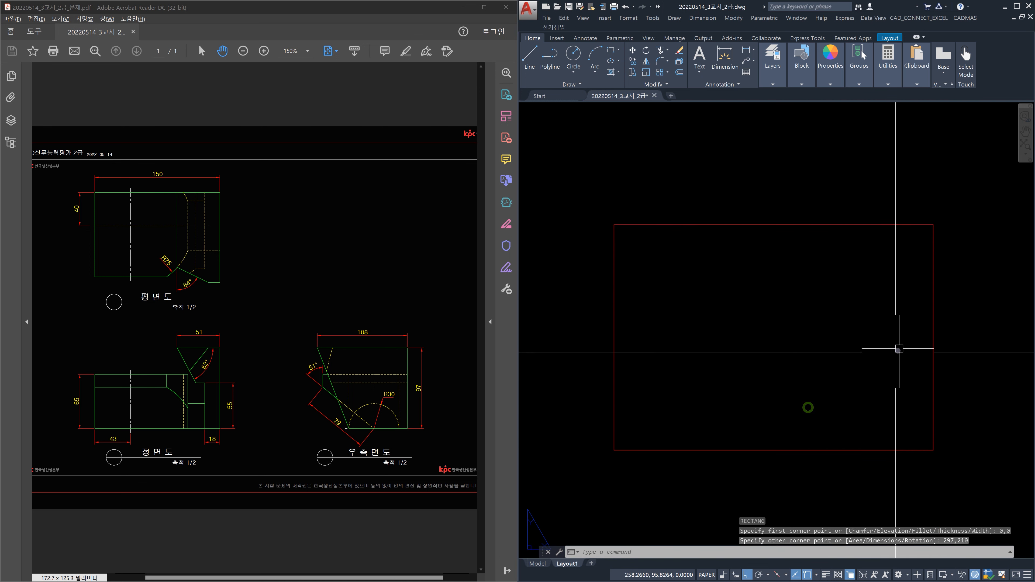
{"action": "type", "text": "o"}
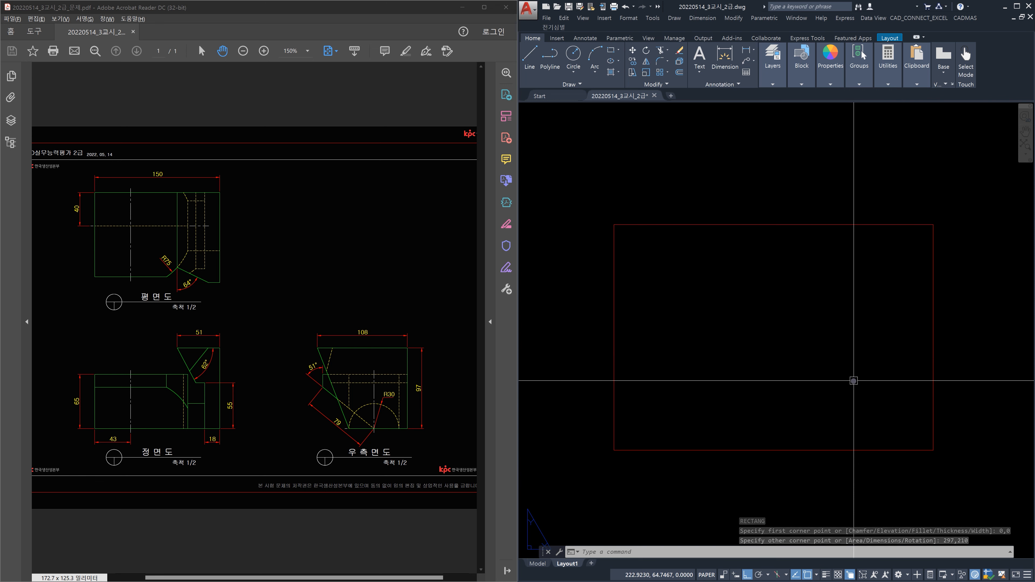
{"action": "key", "text": "Return"}
{"action": "type", "text": "10"}
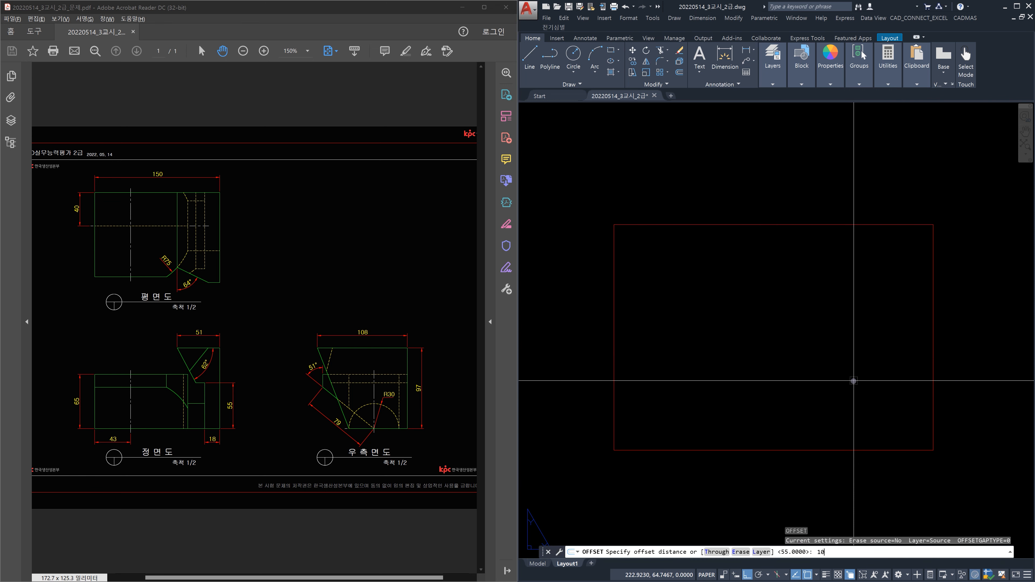
{"action": "key", "text": "Return"}
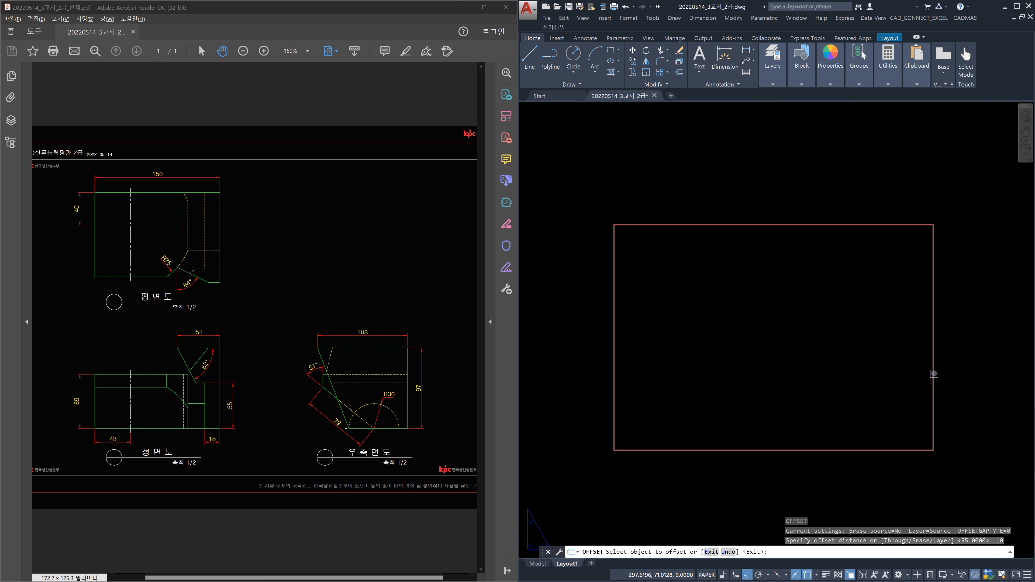
{"action": "left_click", "coordinate": [932, 373]}
{"action": "left_click", "coordinate": [874, 363]}
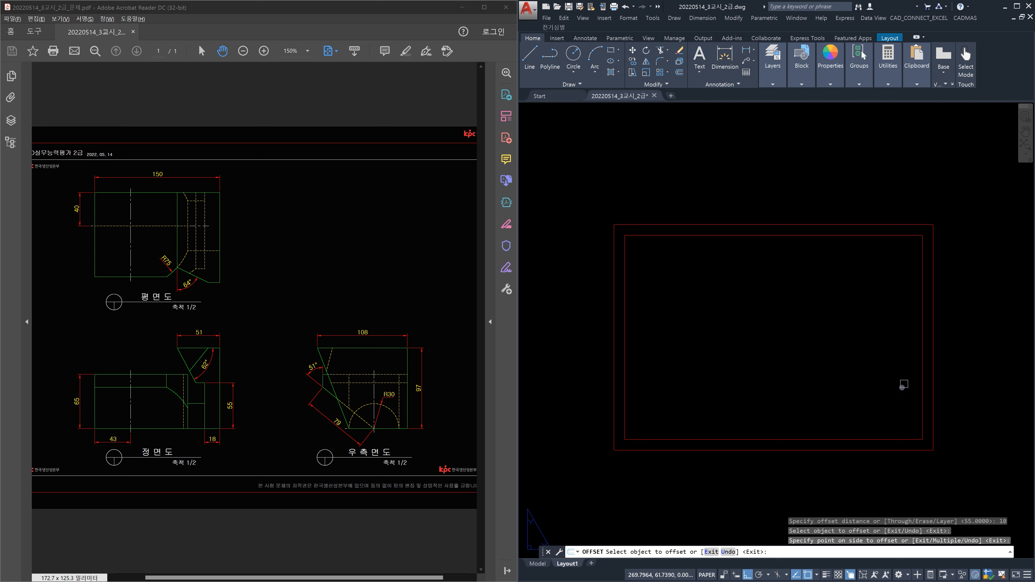
{"action": "key", "text": "Escape"}
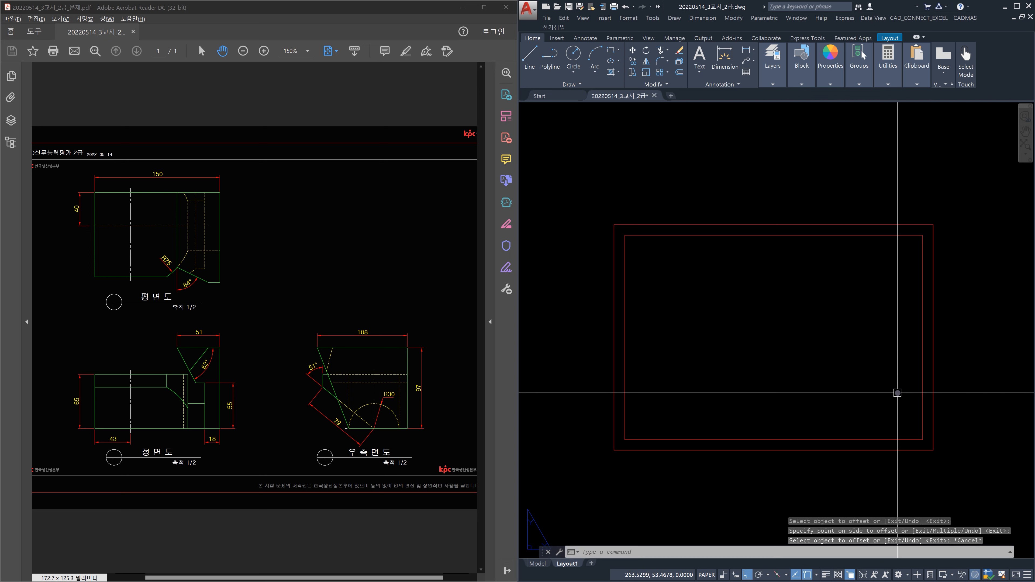
Step: Delete the outer sheet rectangle, keeping only the inner border frame
{"action": "left_click", "coordinate": [932, 426]}
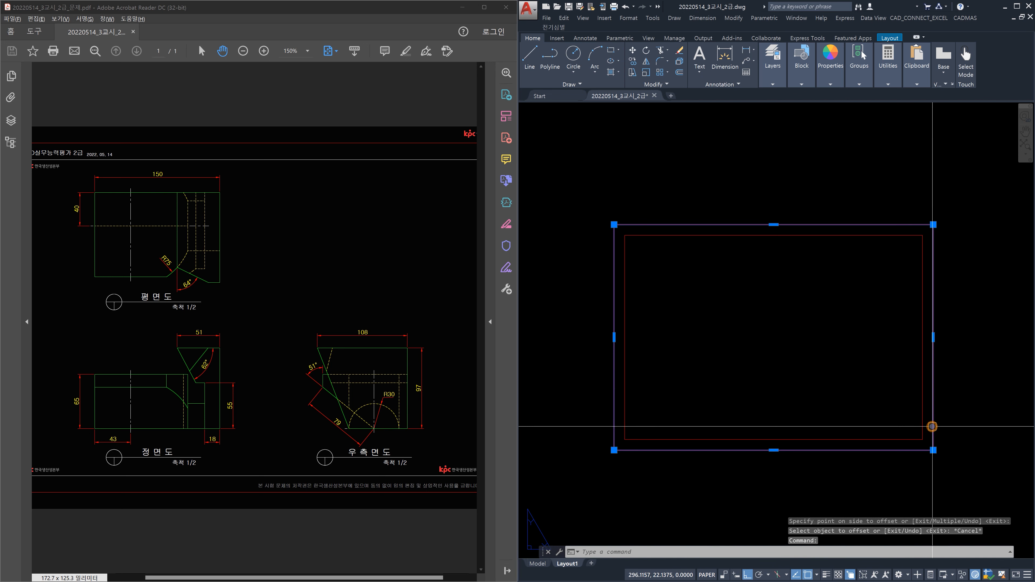
{"action": "key", "text": "Escape"}
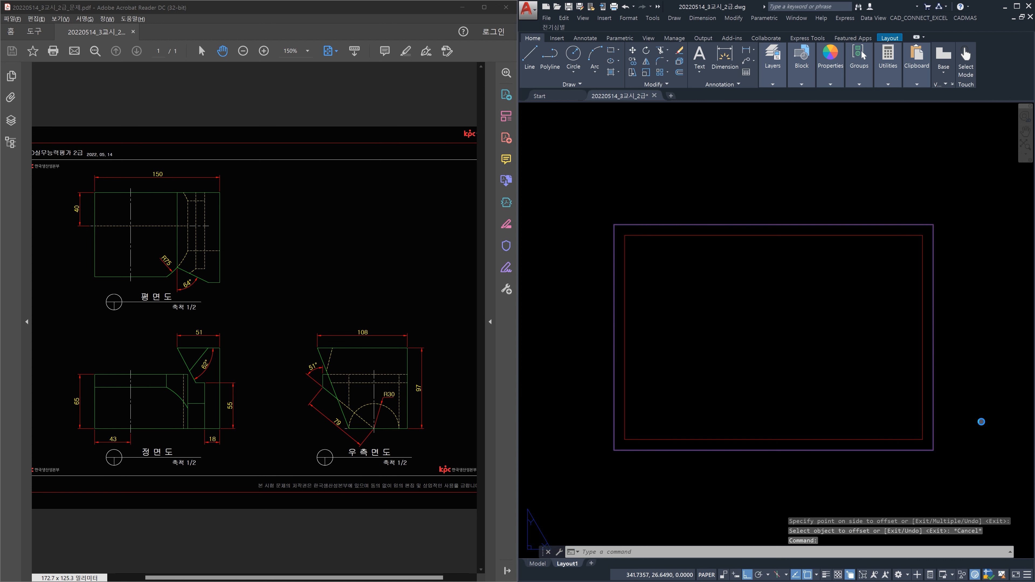
{"action": "key", "text": "Delete"}
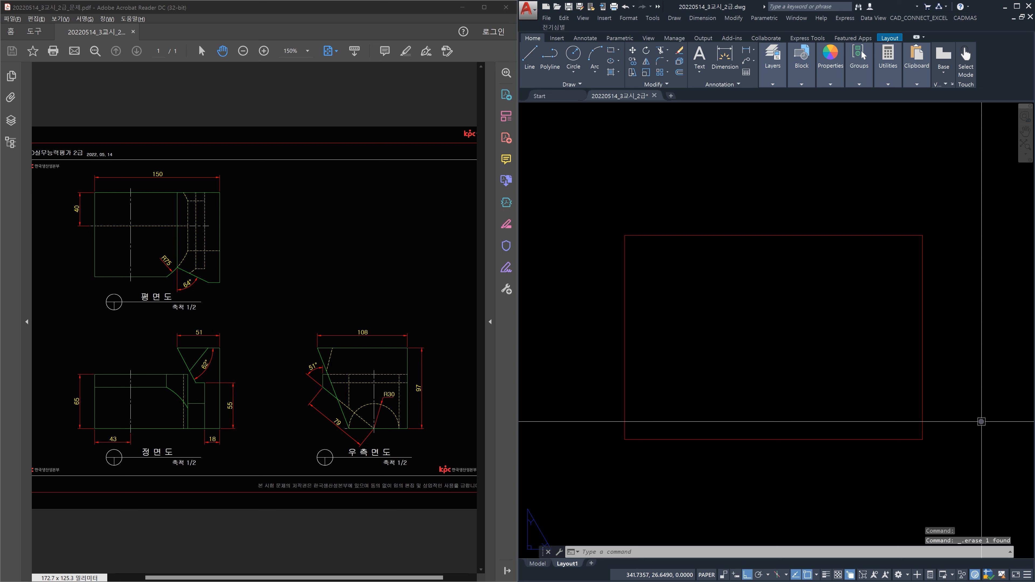
Step: Move the border frame from the 치수 layer to a white-coloured layer
{"action": "left_click", "coordinate": [948, 282]}
{"action": "left_click", "coordinate": [862, 194]}
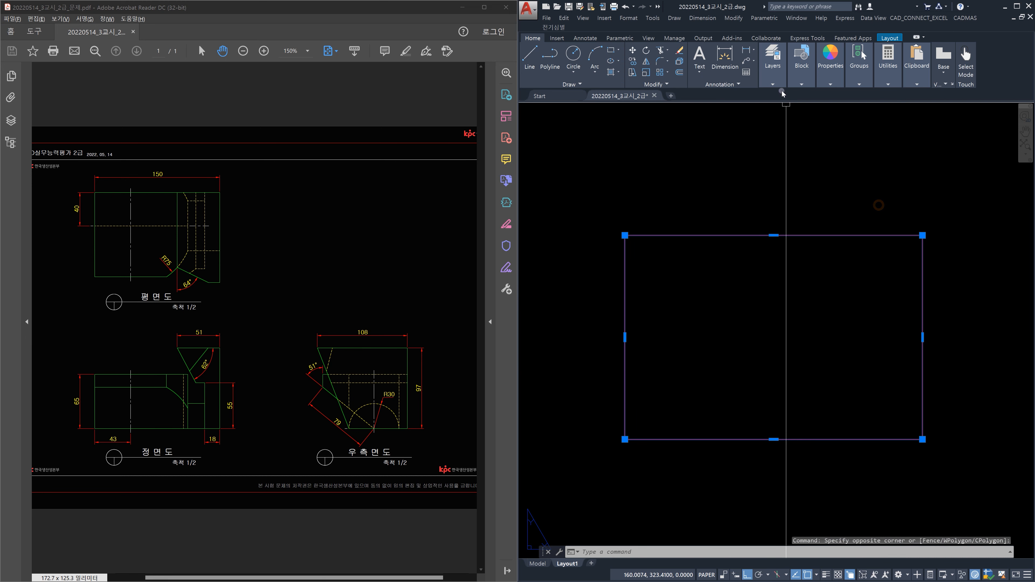
{"action": "left_click", "coordinate": [773, 82]}
{"action": "left_click", "coordinate": [762, 96]}
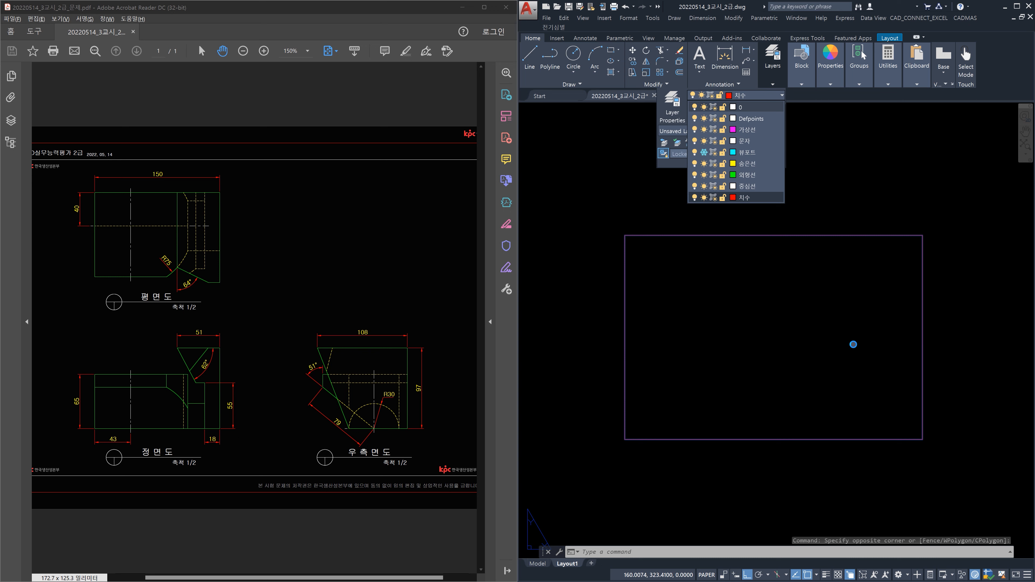
{"action": "left_click", "coordinate": [854, 345]}
{"action": "key", "text": "Escape"}
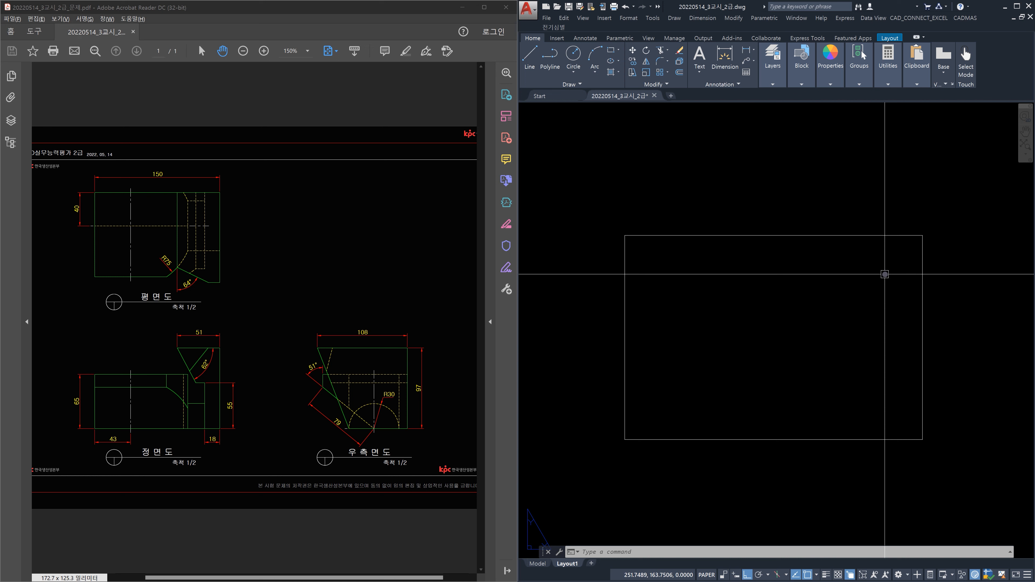
Step: Explode the border frame rectangle into separate lines
{"action": "type", "text": "x"}
{"action": "key", "text": "Return"}
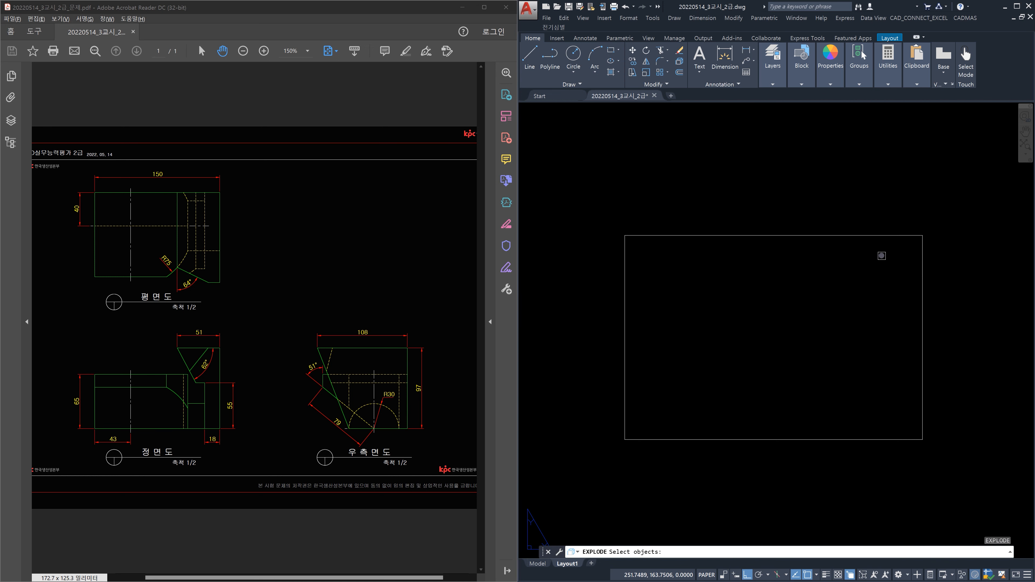
{"action": "left_click", "coordinate": [878, 238]}
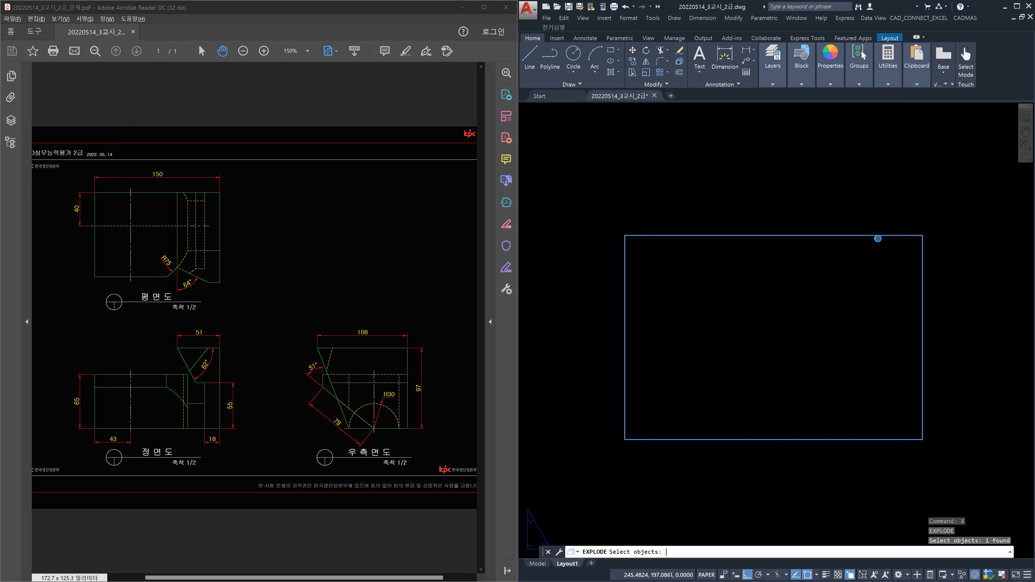
{"action": "key", "text": "Return"}
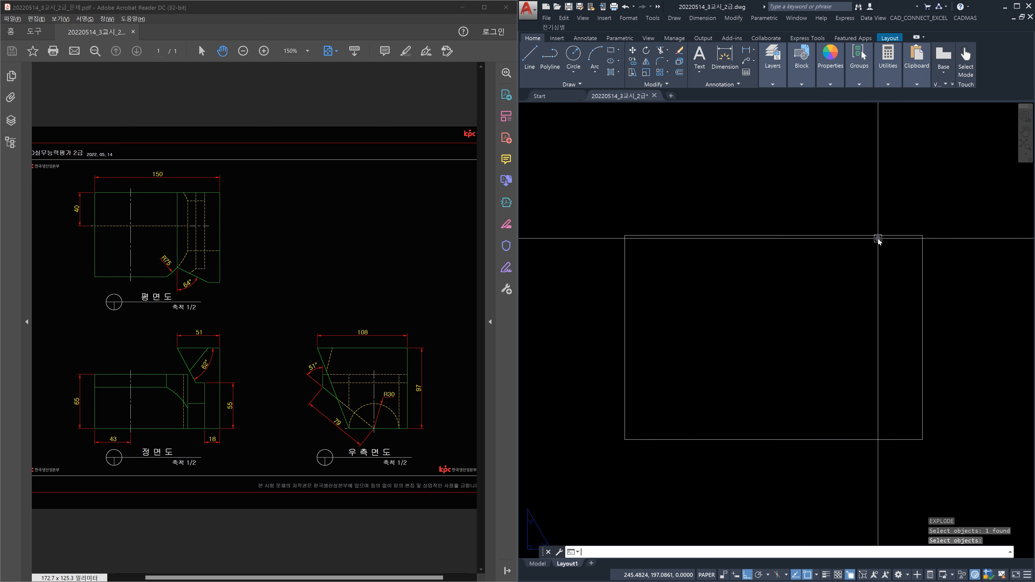
Step: Offset the border frame's top line downward three times in succession at a spacing of 8
{"action": "type", "text": "o"}
{"action": "key", "text": "Return"}
{"action": "type", "text": "8"}
{"action": "key", "text": "Return"}
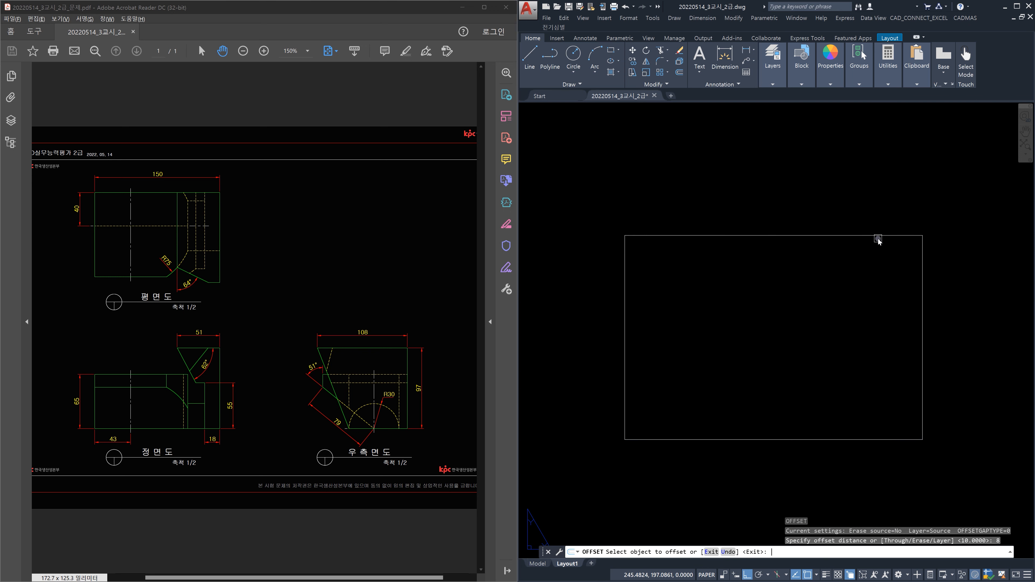
{"action": "left_click", "coordinate": [876, 236]}
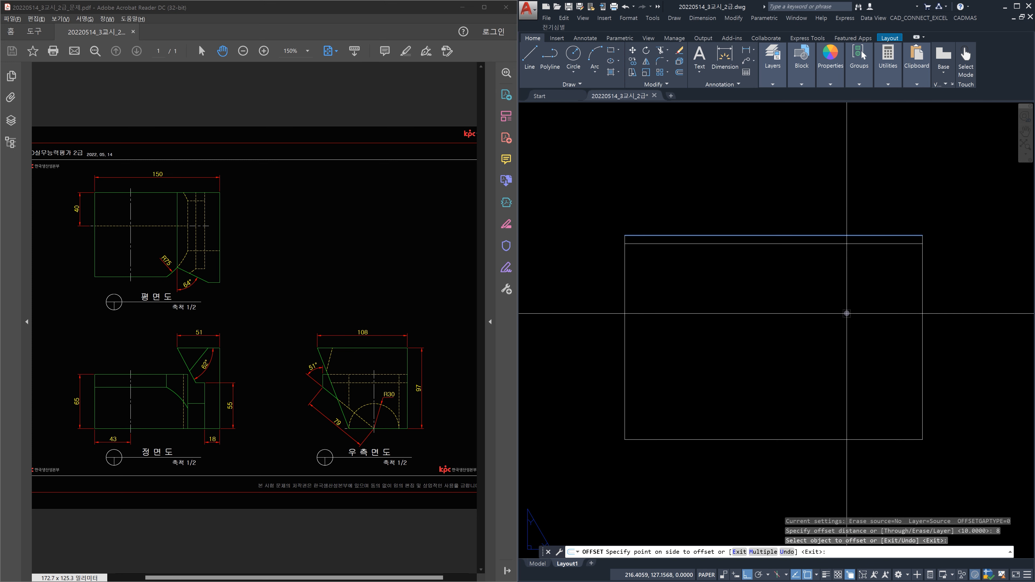
{"action": "type", "text": "m"}
{"action": "key", "text": "Return"}
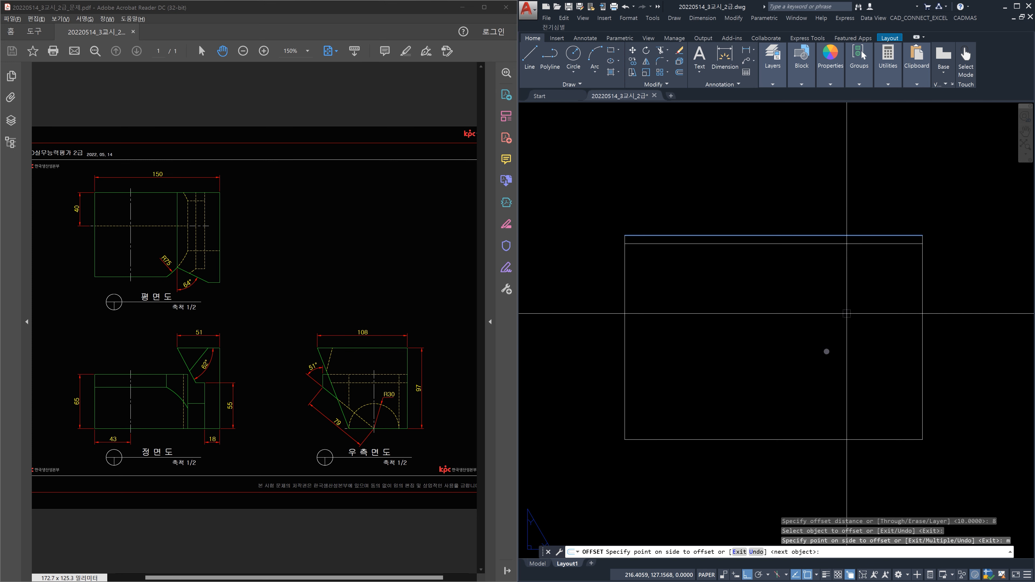
{"action": "left_click", "coordinate": [827, 356]}
{"action": "left_click", "coordinate": [828, 356]}
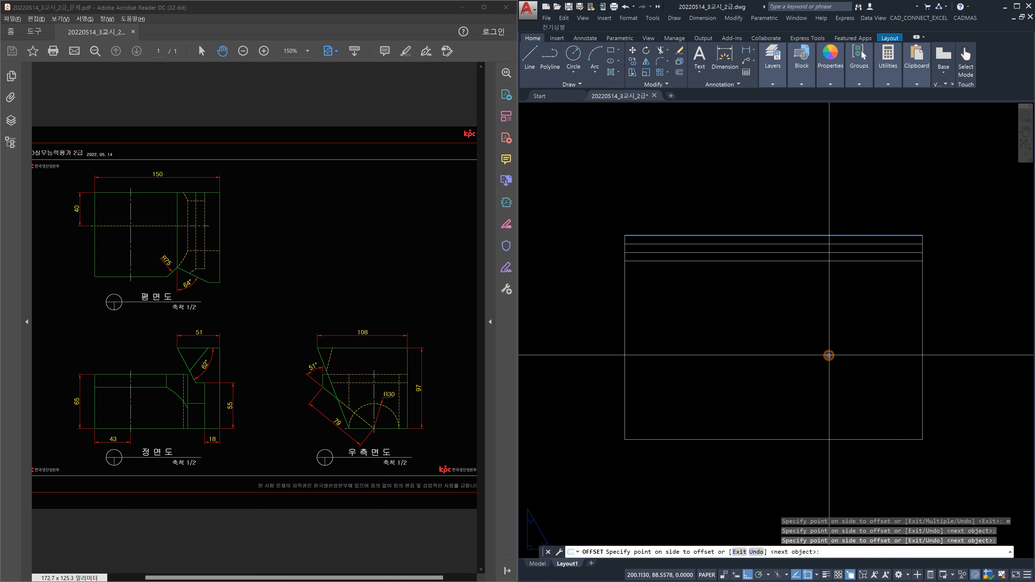
{"action": "left_click", "coordinate": [828, 355]}
{"action": "key", "text": "Escape"}
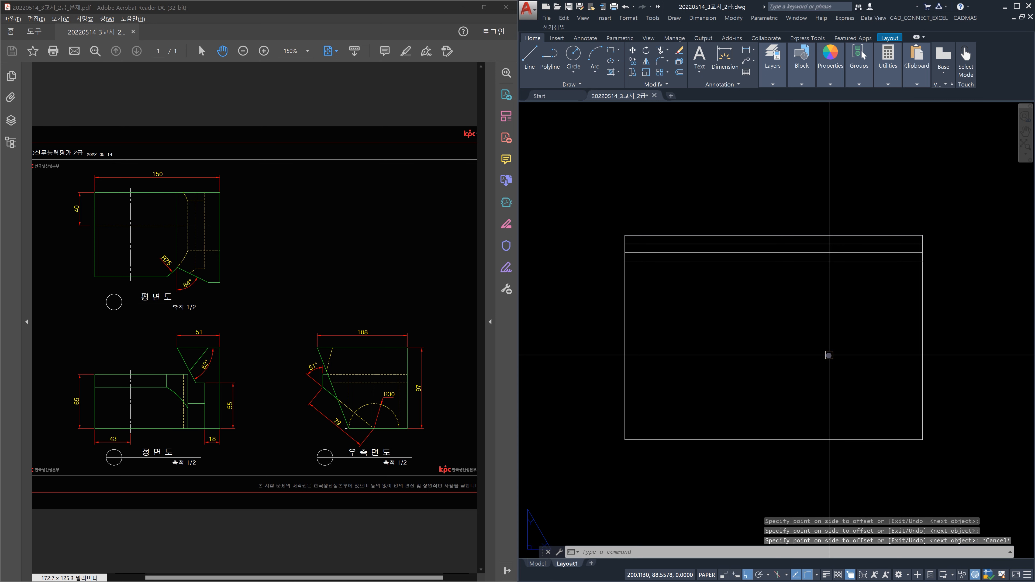
Step: Offset the border frame's right edge 30 inward to create a vertical title block line
{"action": "key", "text": "Return"}
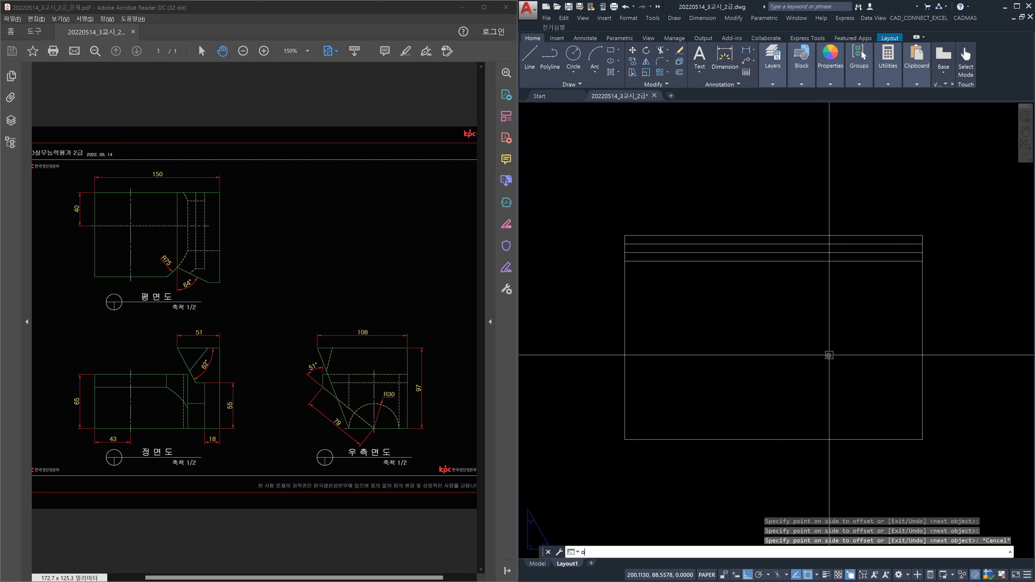
{"action": "type", "text": "30"}
{"action": "key", "text": "Return"}
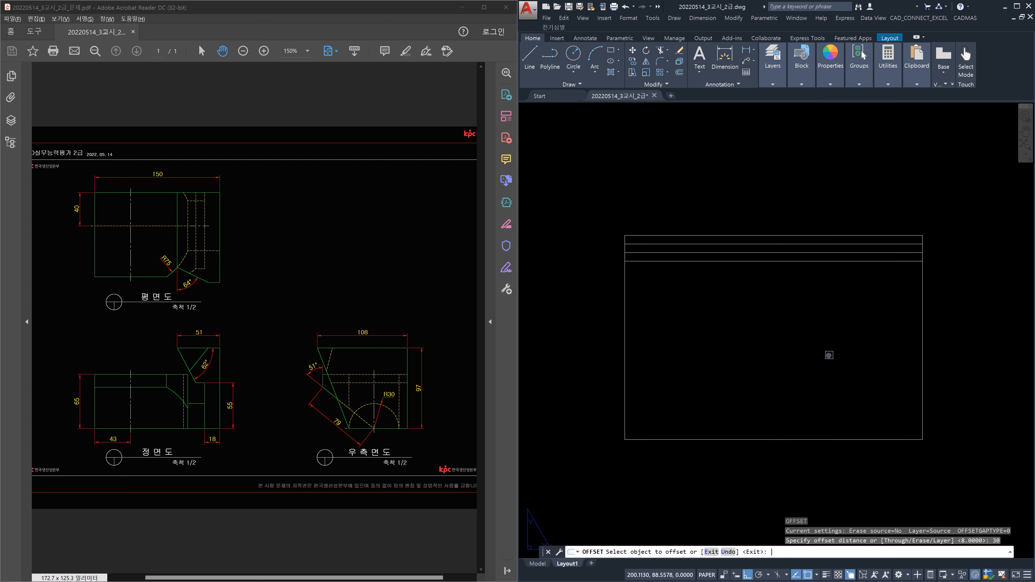
{"action": "left_click", "coordinate": [922, 351]}
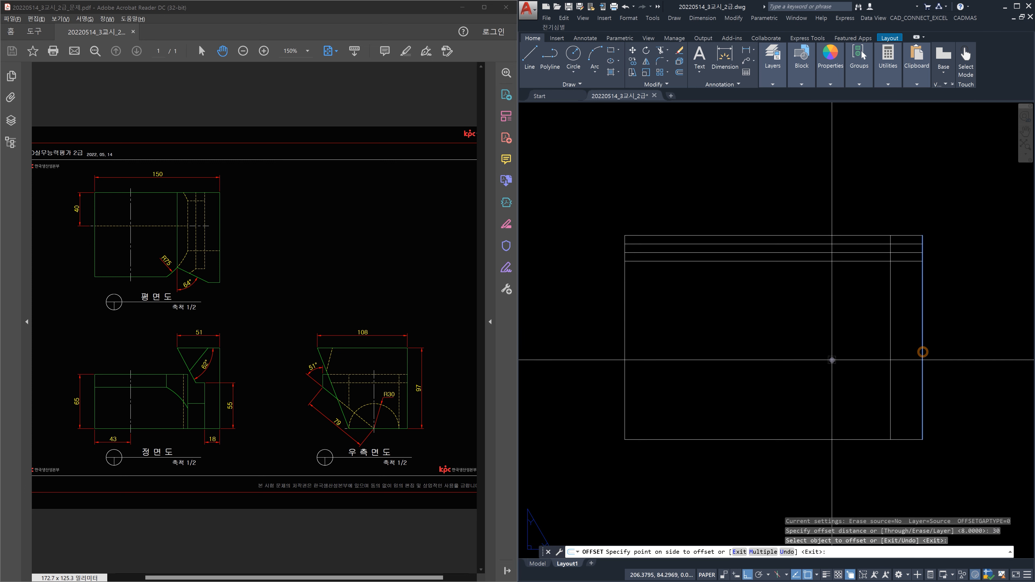
{"action": "left_click", "coordinate": [831, 360]}
{"action": "key", "text": "Escape"}
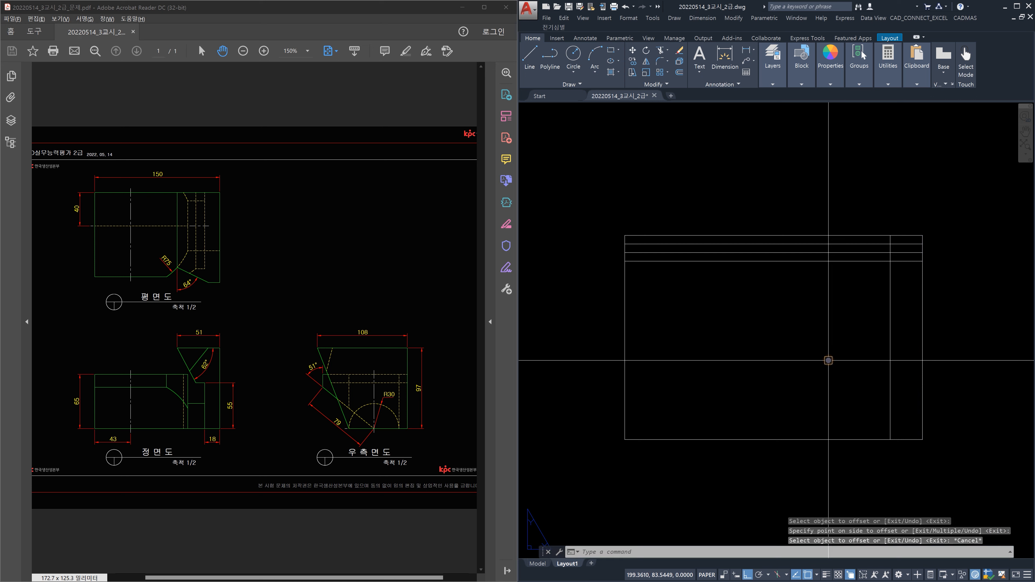
Step: Offset the inner vertical title block line 25 to the left to create a second column divider
{"action": "key", "text": "Return"}
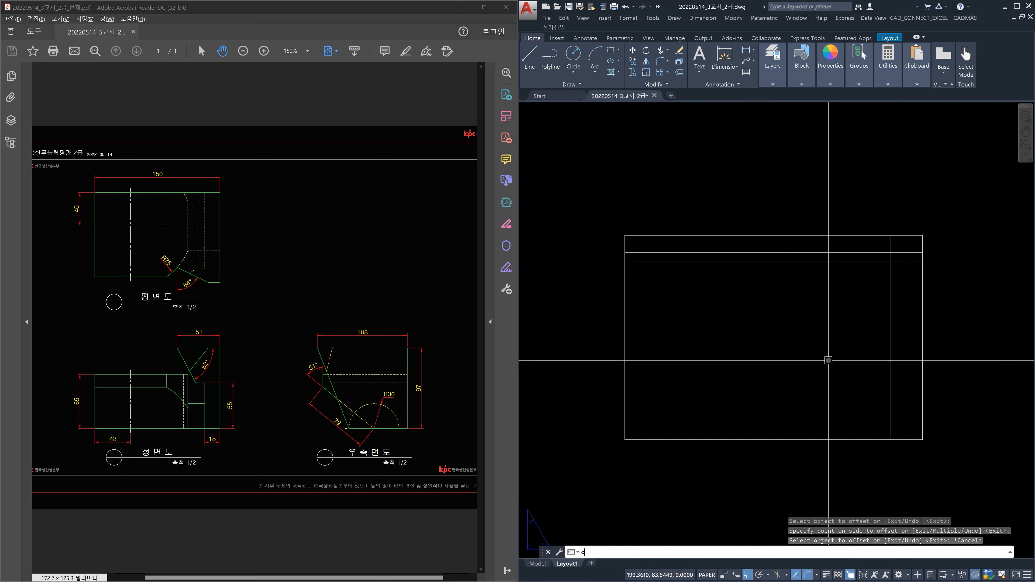
{"action": "type", "text": "25"}
{"action": "key", "text": "Return"}
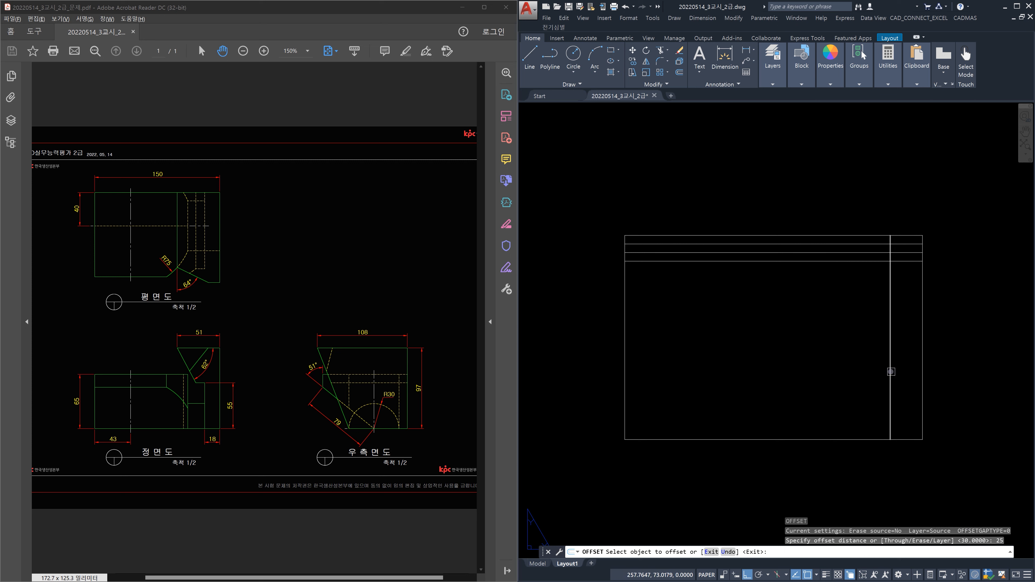
{"action": "left_click", "coordinate": [890, 372]}
{"action": "left_click", "coordinate": [821, 374]}
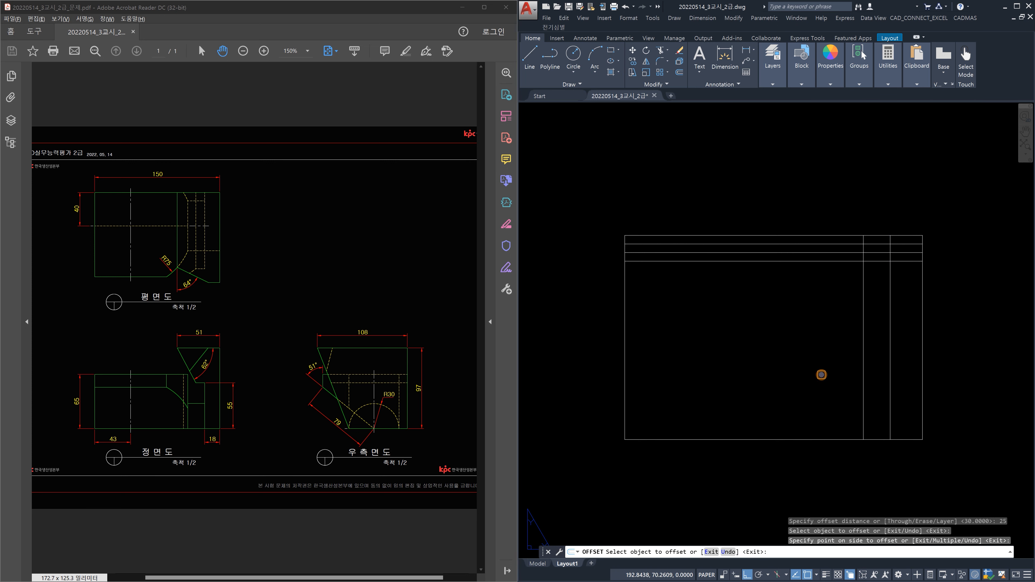
{"action": "key", "text": "Escape"}
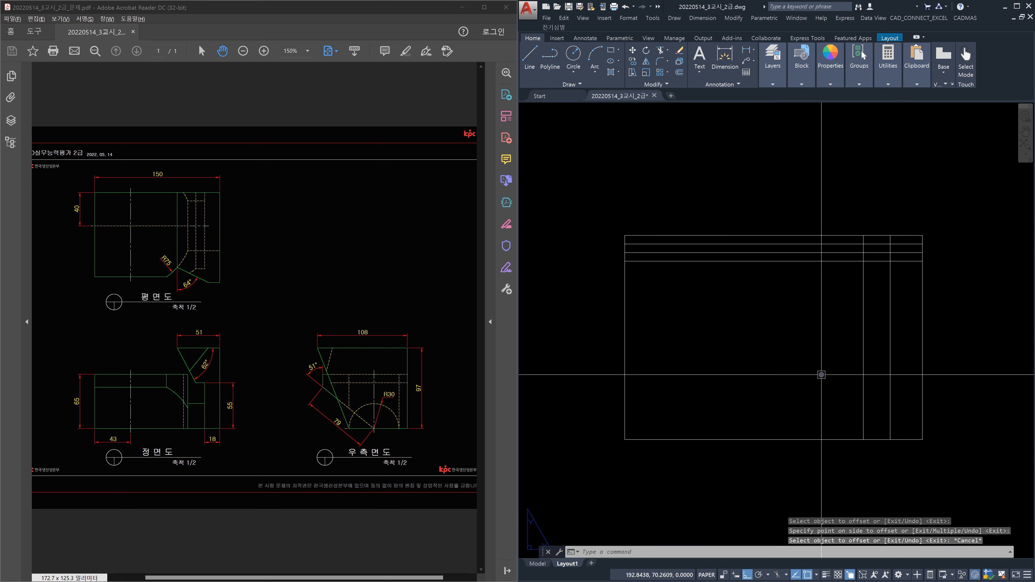
Step: Trim the excess title block lines using the leftmost divider and lowest horizontal line as cutting edges, leaving a two-column, three-row table in the frame's upper-right corner
{"action": "scroll", "coordinate": [821, 375], "scroll_direction": "up", "scroll_amount": 6}
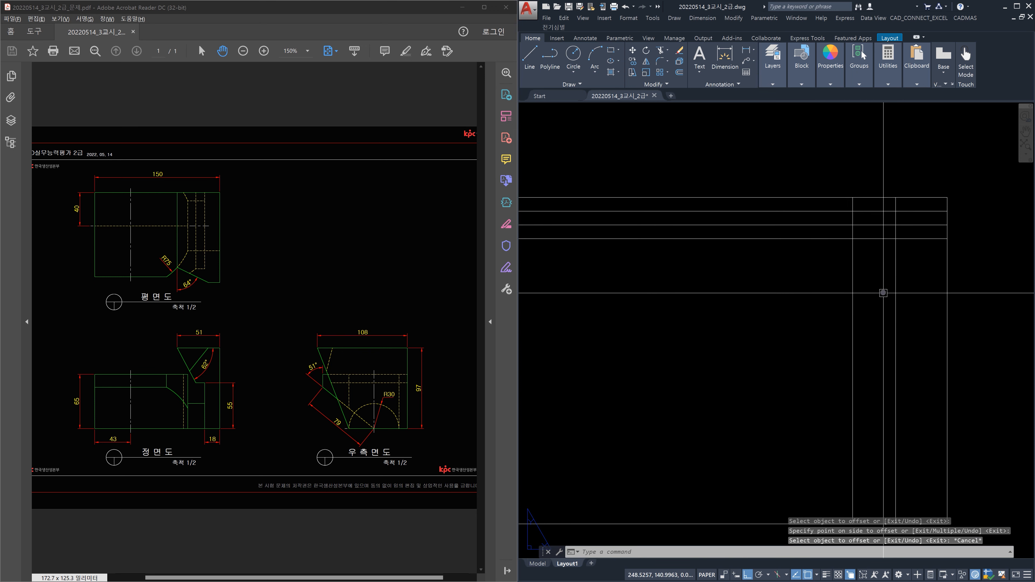
{"action": "middle_click_drag", "start_coordinate": [872, 247], "coordinate": [786, 338]}
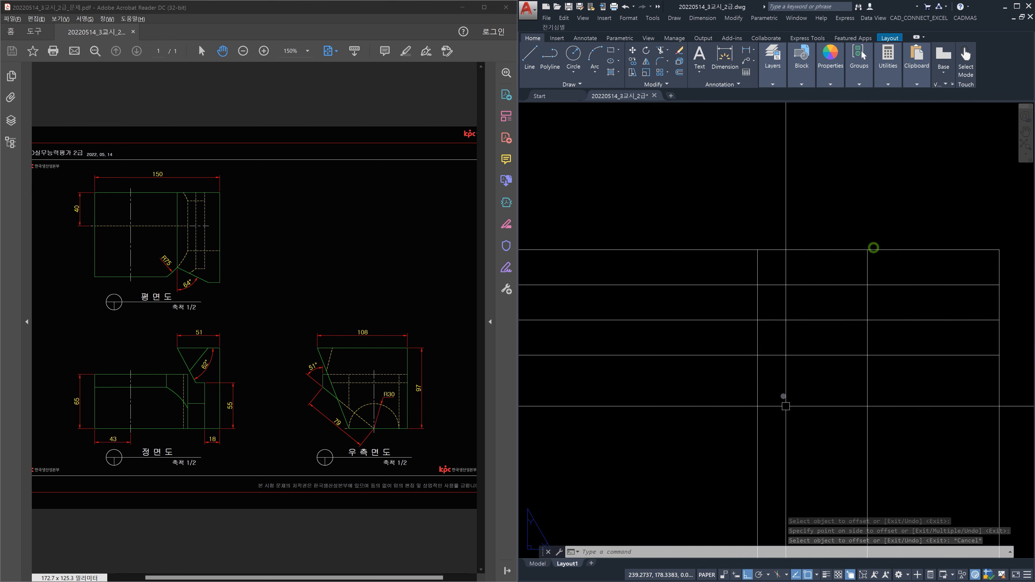
{"action": "type", "text": "tr"}
{"action": "key", "text": "Return"}
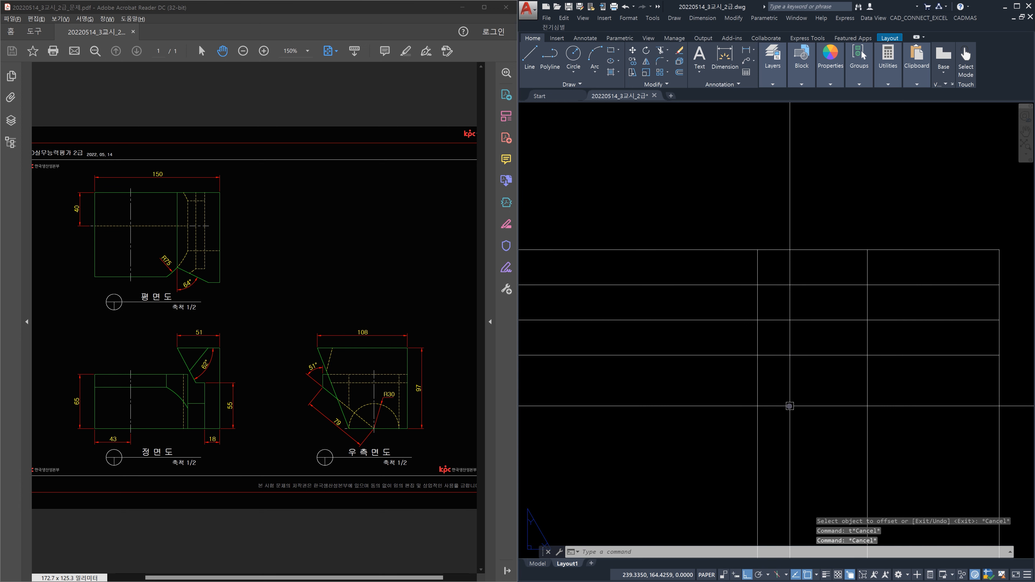
{"action": "left_click", "coordinate": [789, 406]}
{"action": "left_click", "coordinate": [739, 341]}
{"action": "key", "text": "Return"}
{"action": "left_click", "coordinate": [900, 404]}
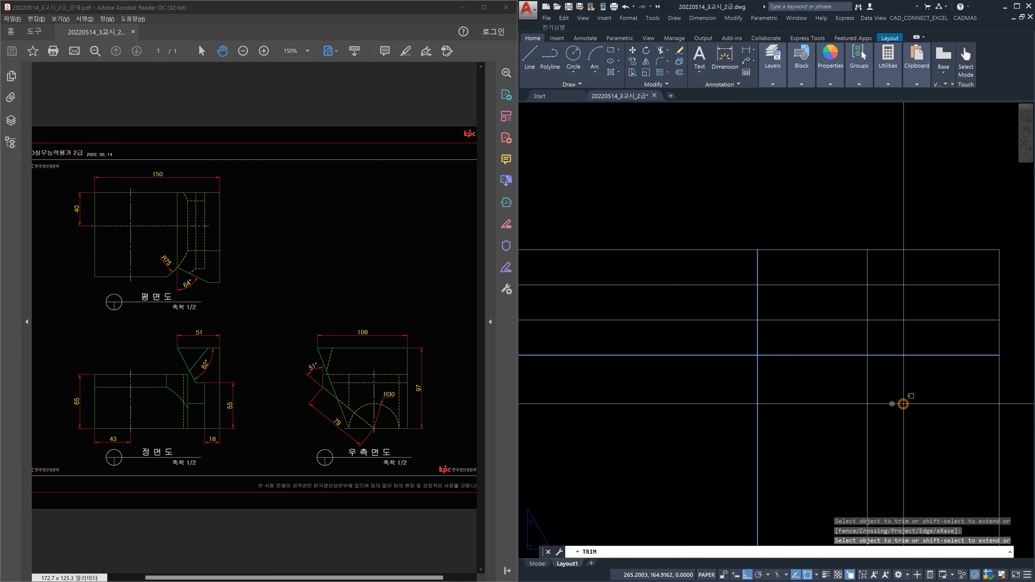
{"action": "left_click", "coordinate": [643, 398]}
{"action": "left_click", "coordinate": [701, 388]}
{"action": "left_click", "coordinate": [682, 276]}
{"action": "key", "text": "Escape"}
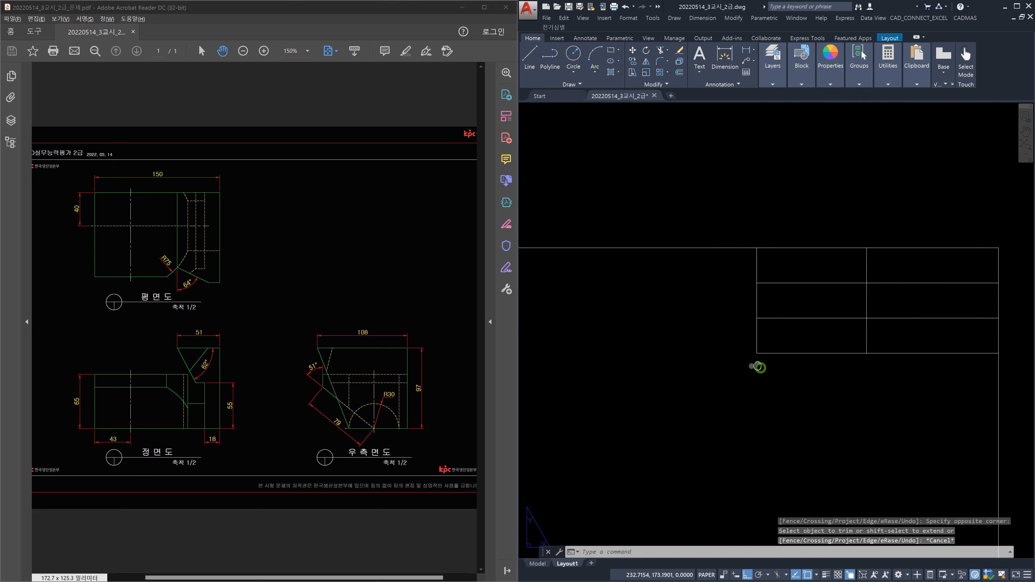
Step: Place a single-line text with middle-centre (MC) justification midway between opposite corners of the title block's upper-left cell
{"action": "middle_click_drag", "start_coordinate": [760, 367], "coordinate": [711, 373]}
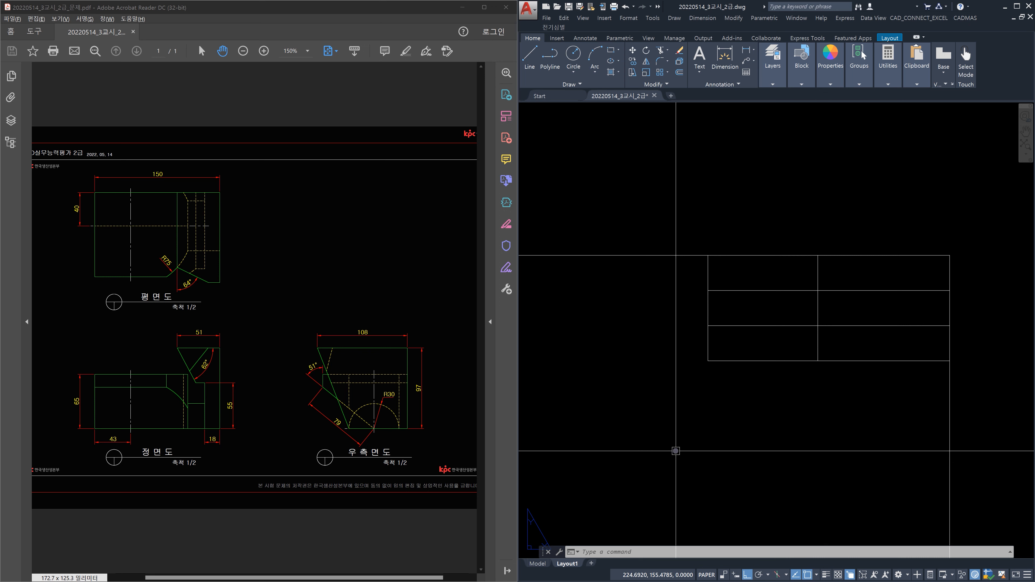
{"action": "type", "text": "dt"}
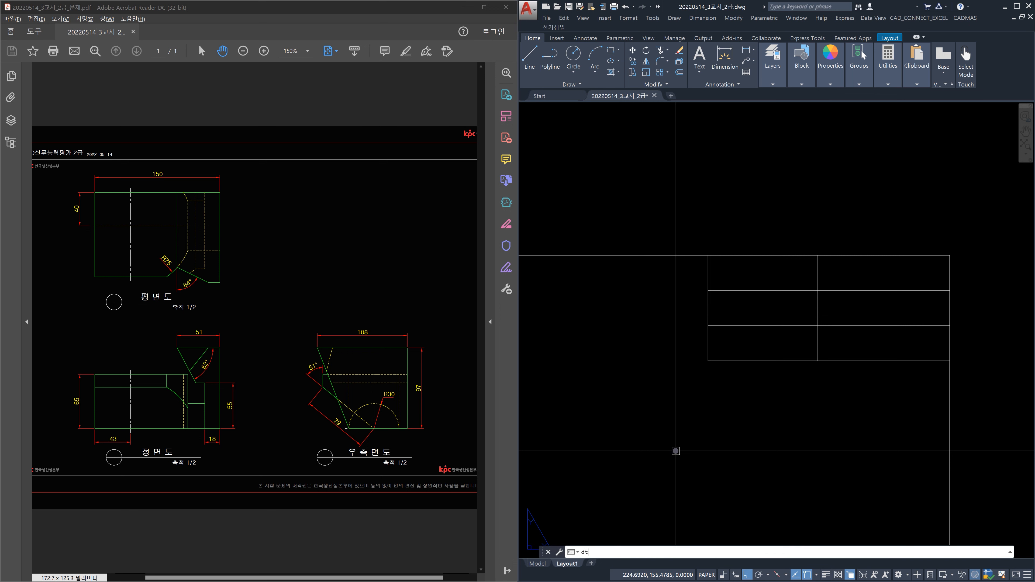
{"action": "key", "text": "Return"}
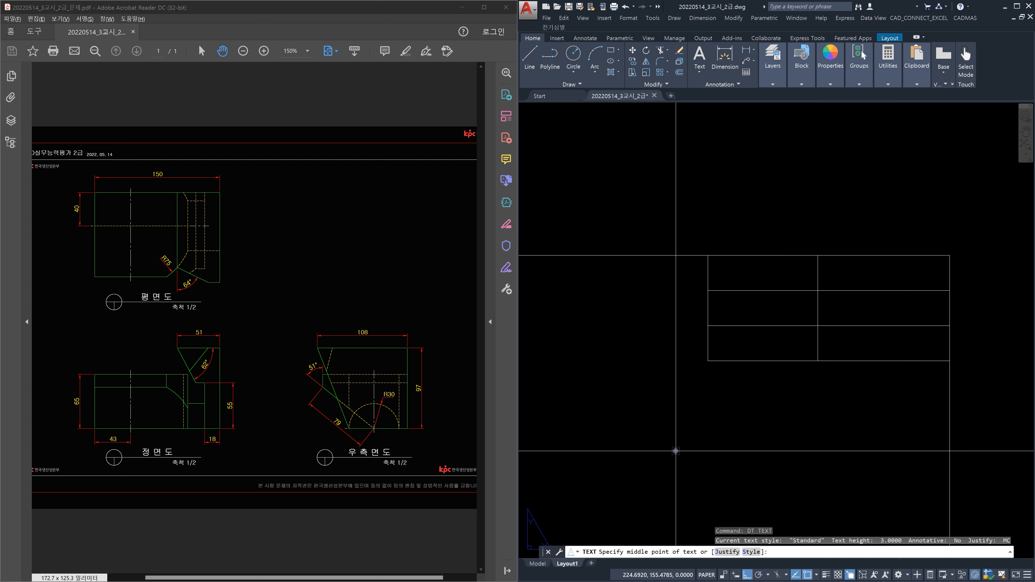
{"action": "type", "text": "j"}
{"action": "key", "text": "Return"}
{"action": "type", "text": "mc"}
{"action": "key", "text": "Return"}
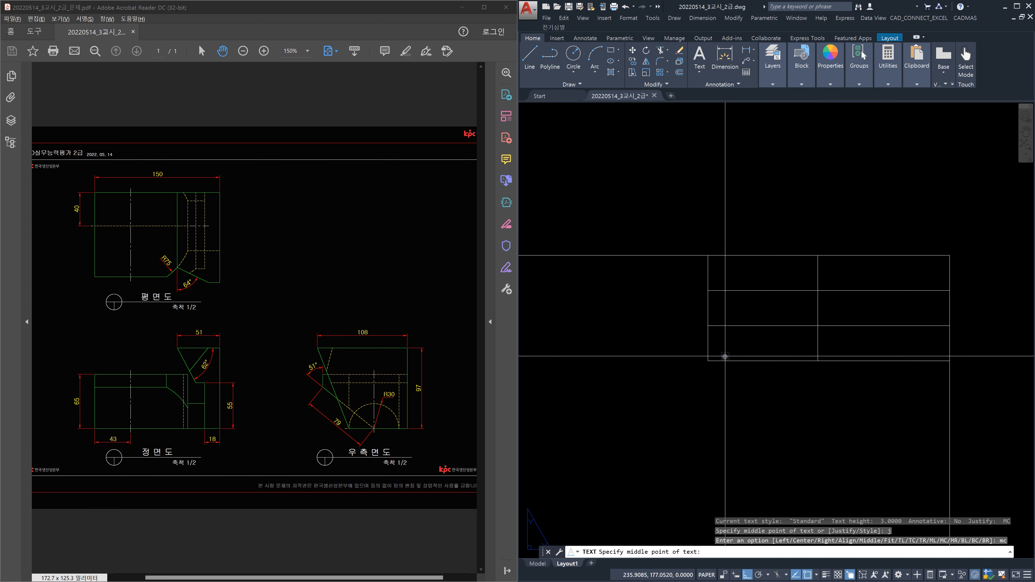
{"action": "right_click", "coordinate": [655, 339], "text": "shift"}
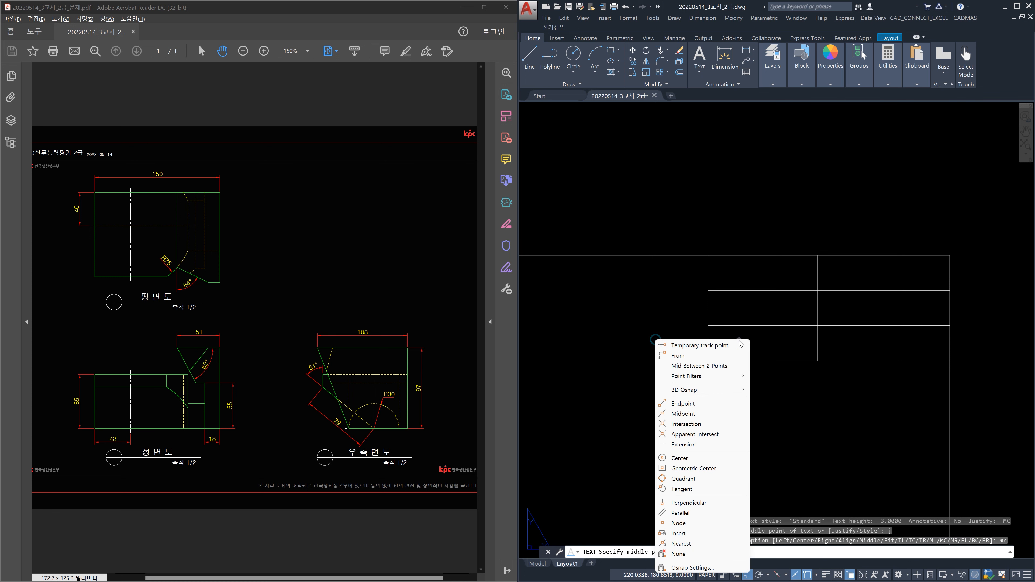
{"action": "left_click", "coordinate": [726, 367]}
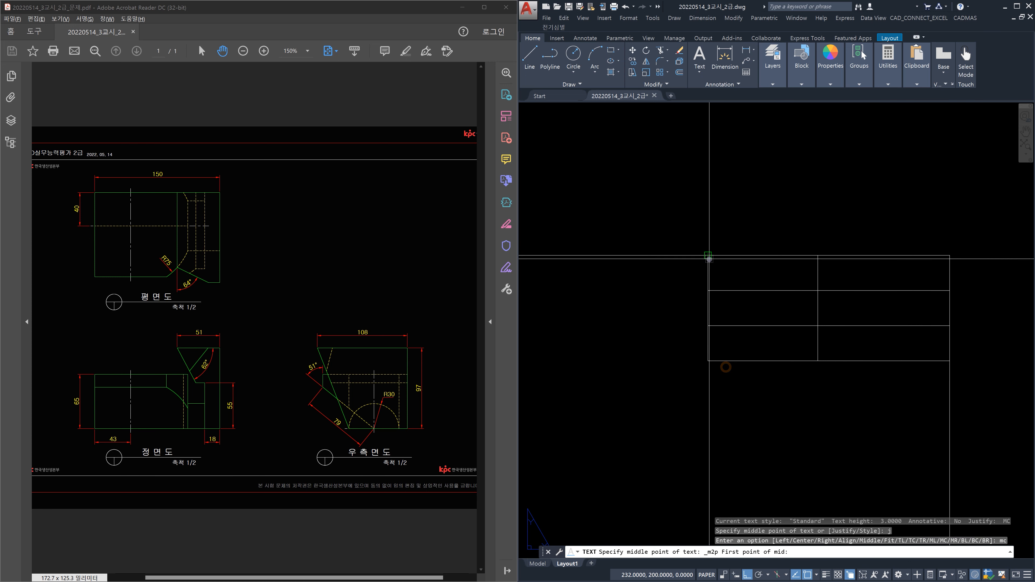
{"action": "left_click", "coordinate": [708, 256]}
{"action": "left_click", "coordinate": [817, 290]}
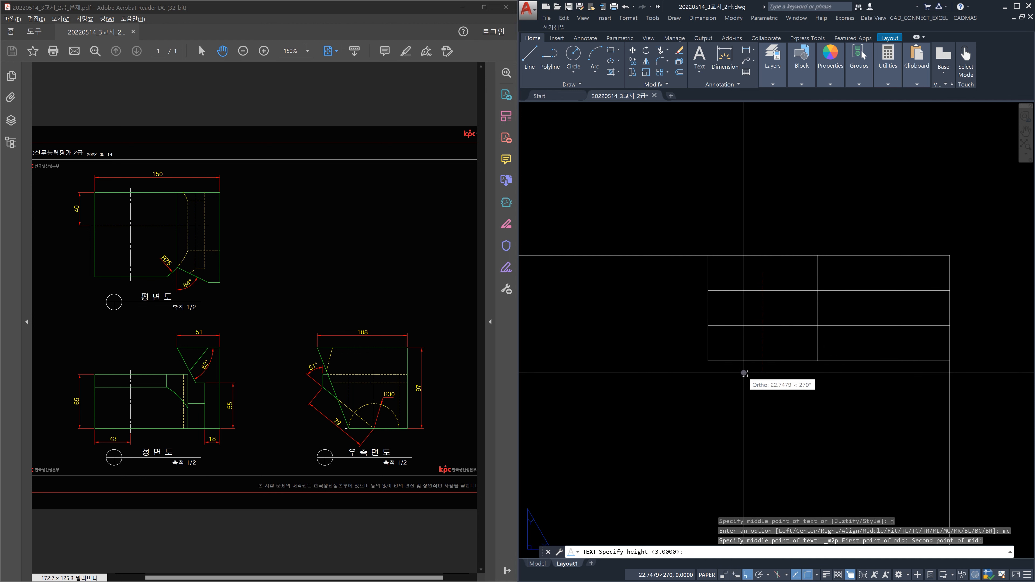
Step: Give the text a height of 3 and rotation of 0, and enter 수험번호 as its content
{"action": "key", "text": "Return"}
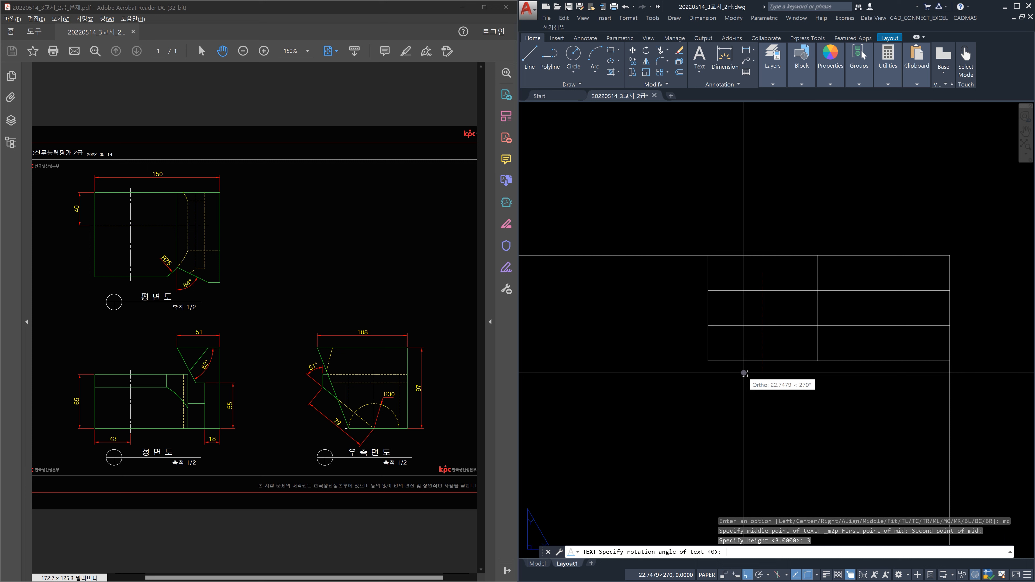
{"action": "key", "text": "Return"}
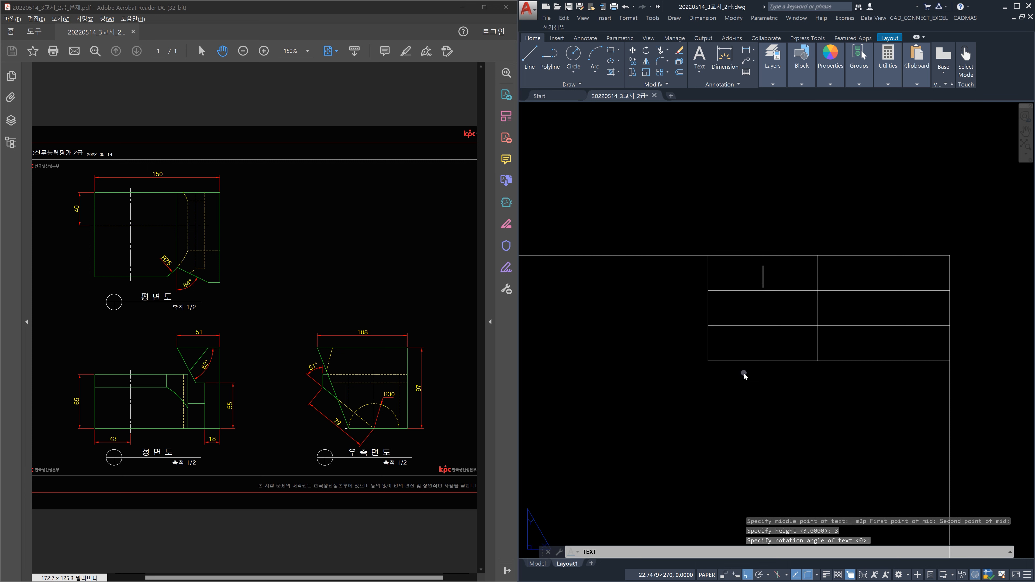
{"action": "type", "text": "수험ㅂ"}
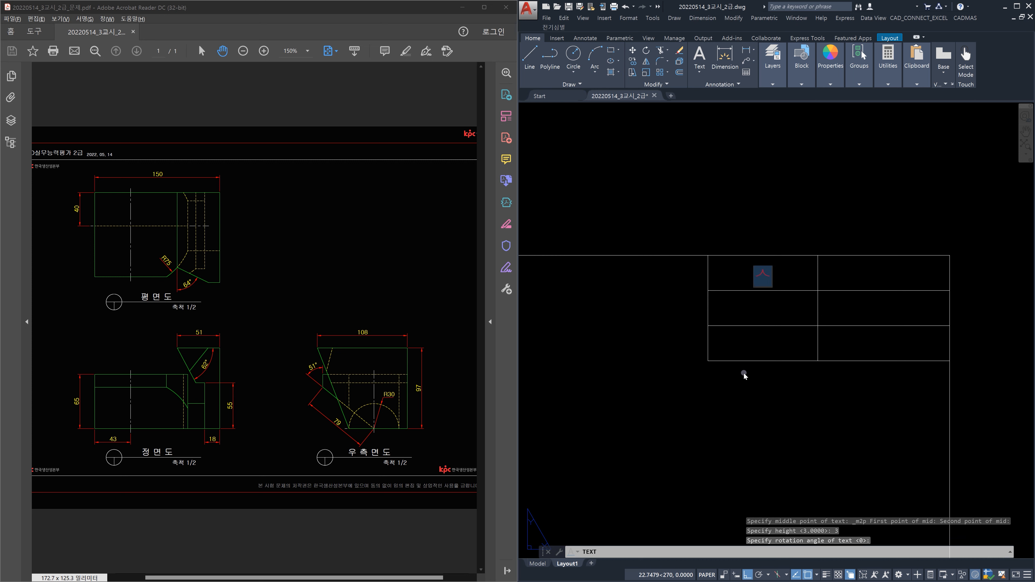
{"action": "type", "text": "번호"}
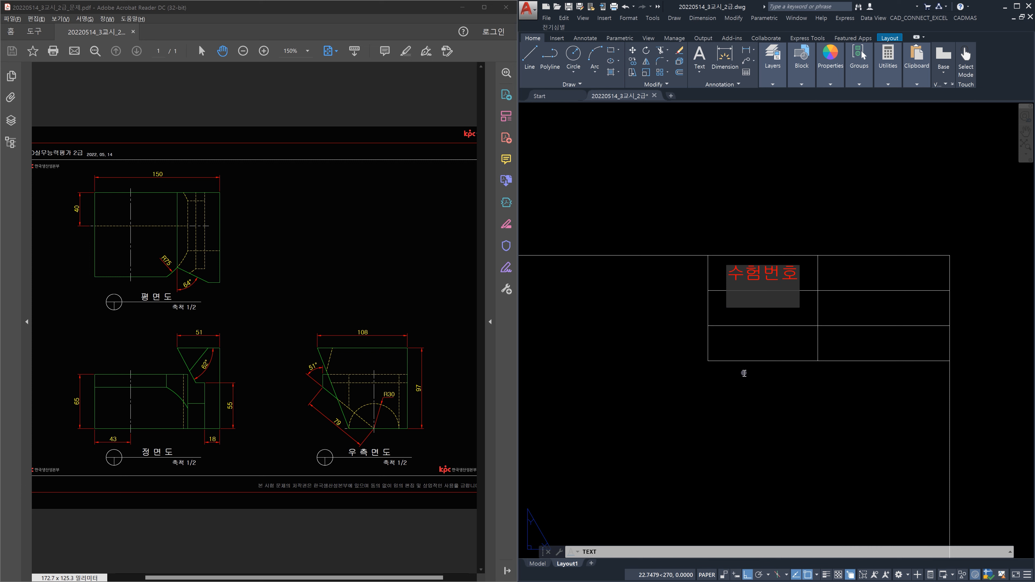
{"action": "key", "text": "Return"}
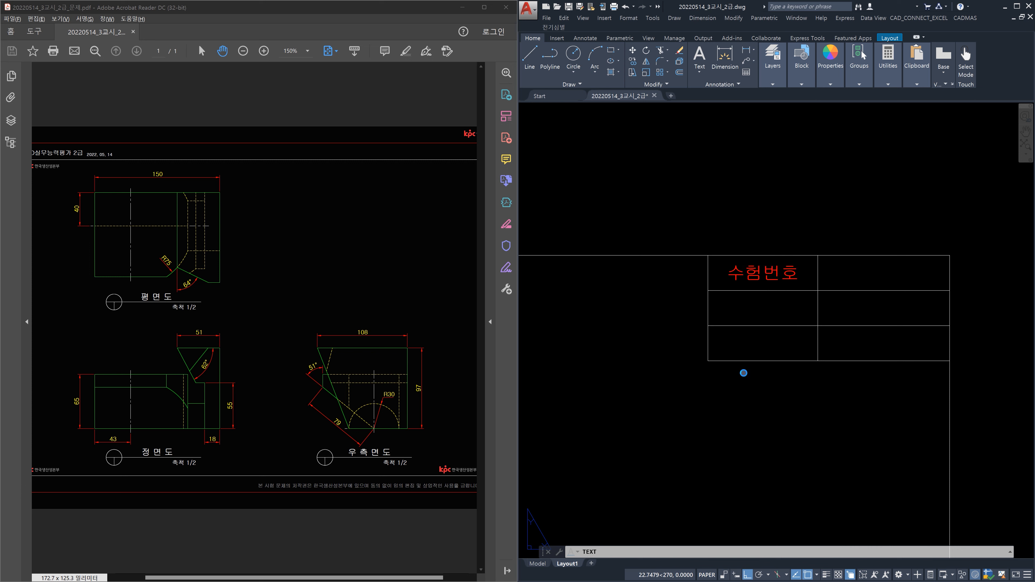
{"action": "left_click", "coordinate": [743, 372]}
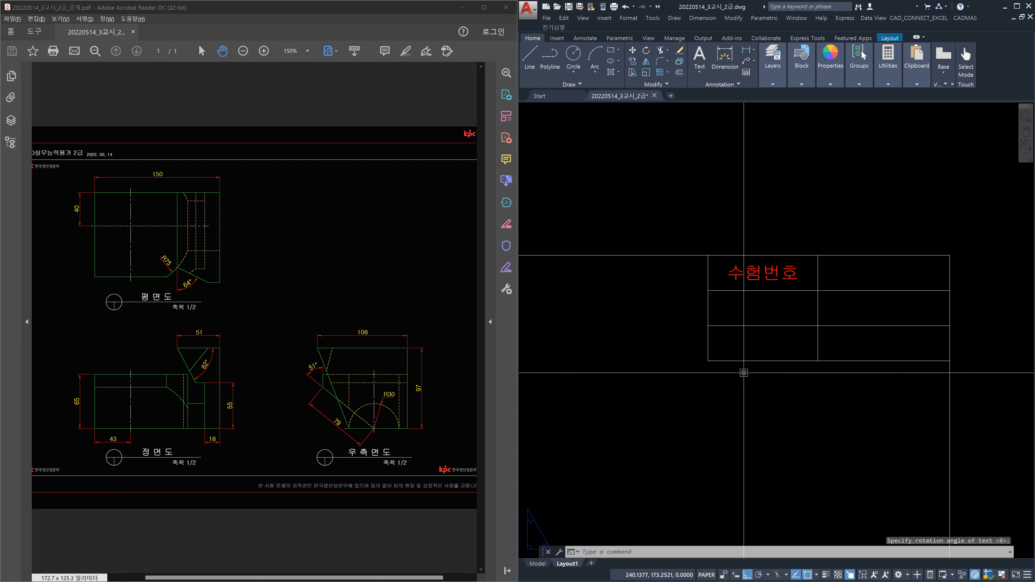
Step: Move the 수험번호 text from the 치수 layer to a white-coloured layer
{"action": "left_click", "coordinate": [763, 273]}
{"action": "left_click", "coordinate": [779, 83]}
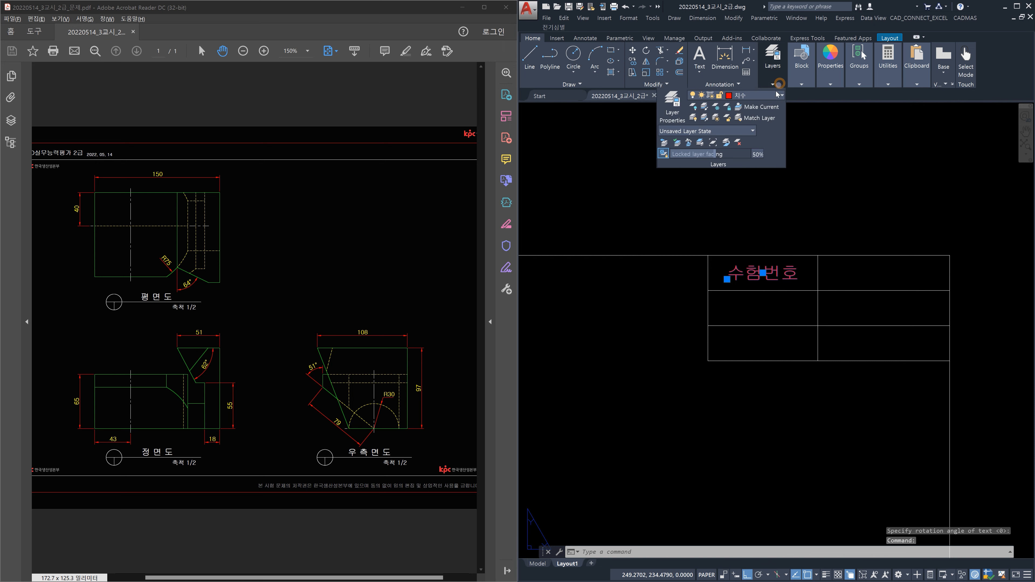
{"action": "left_click", "coordinate": [767, 99]}
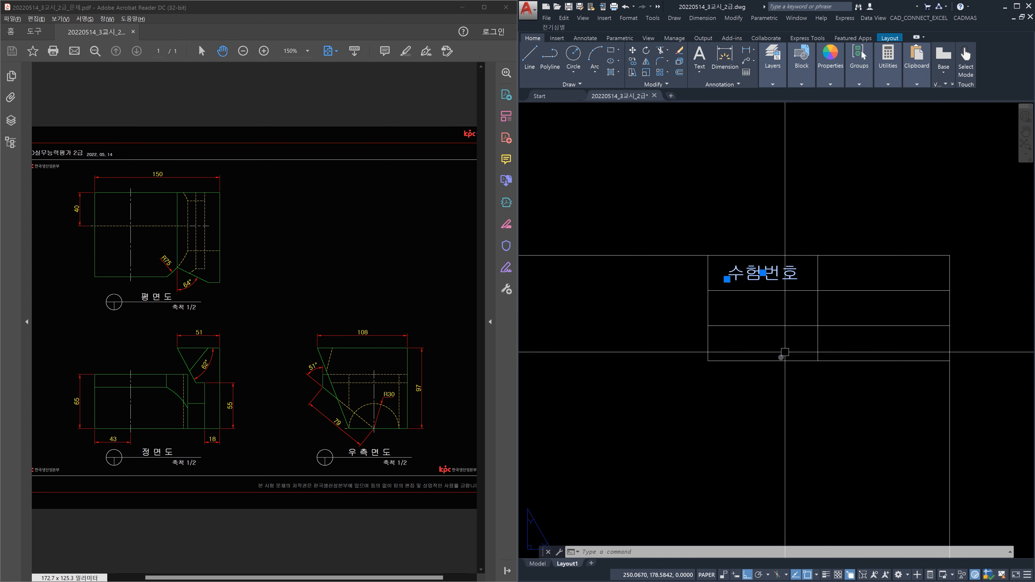
{"action": "key", "text": "Escape"}
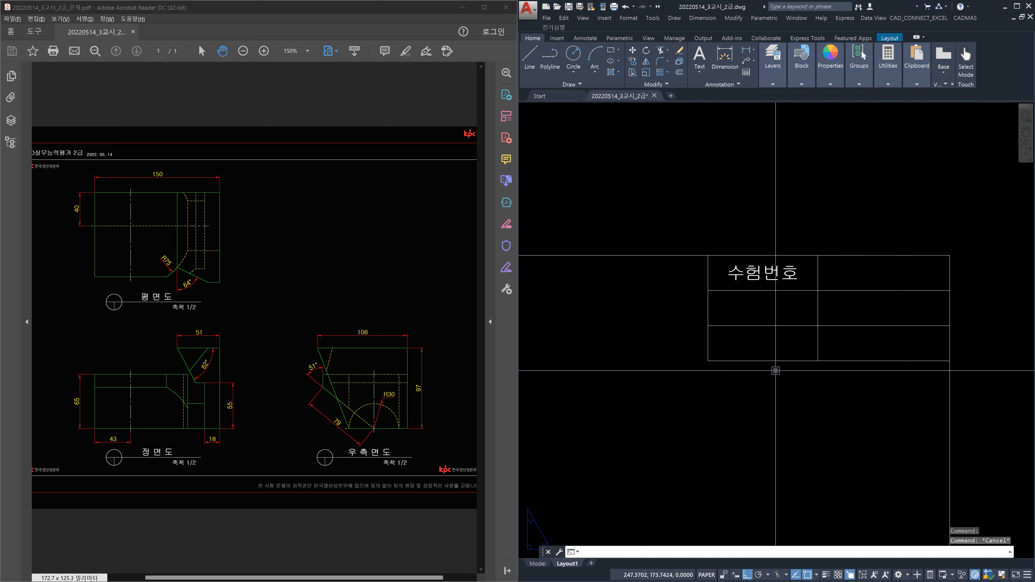
Step: Copy the 수험번호 text from its insertion point to the midpoint between opposite corners of the title block's upper-right cell
{"action": "type", "text": "co"}
{"action": "key", "text": "space"}
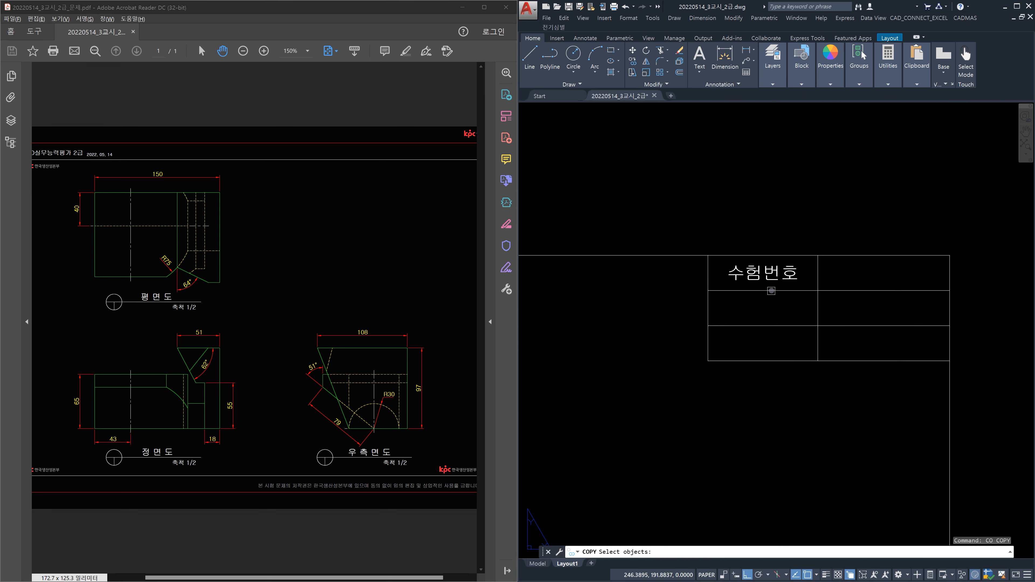
{"action": "left_click", "coordinate": [772, 277]}
{"action": "key", "text": "space"}
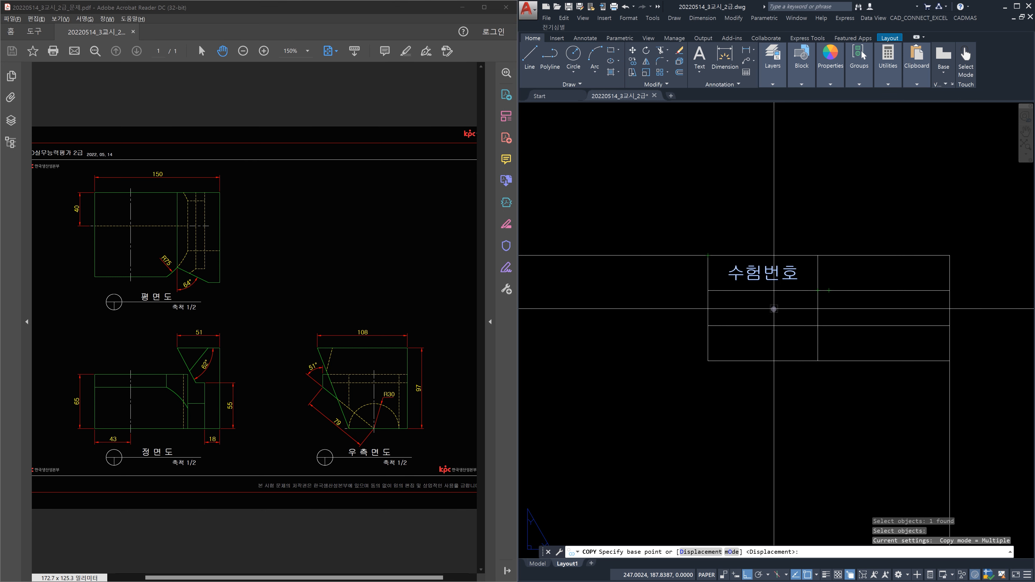
{"action": "key", "text": "Return"}
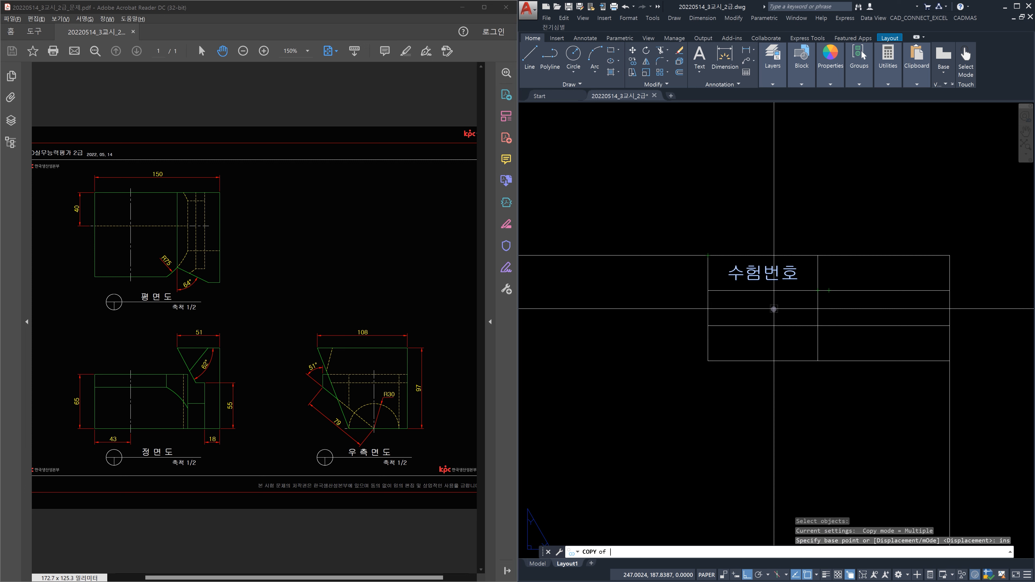
{"action": "left_click", "coordinate": [777, 279]}
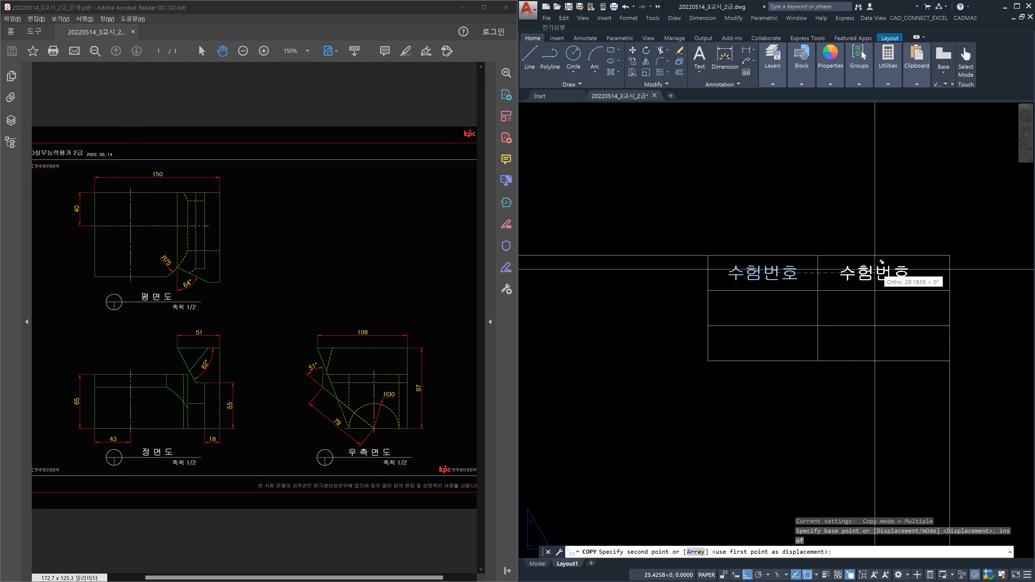
{"action": "right_click", "coordinate": [888, 283], "text": "shift"}
{"action": "left_click", "coordinate": [936, 310]}
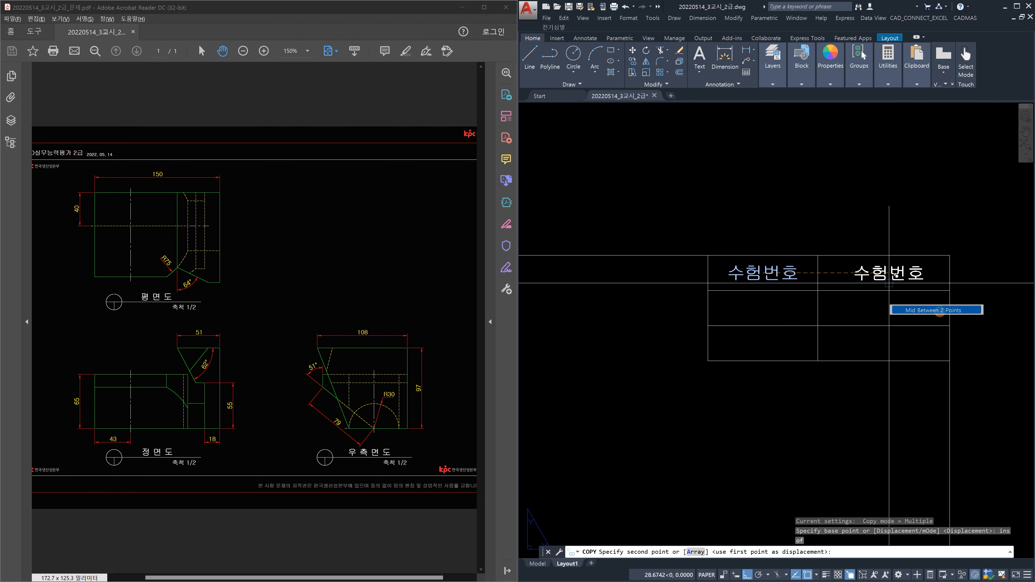
{"action": "left_click", "coordinate": [819, 256]}
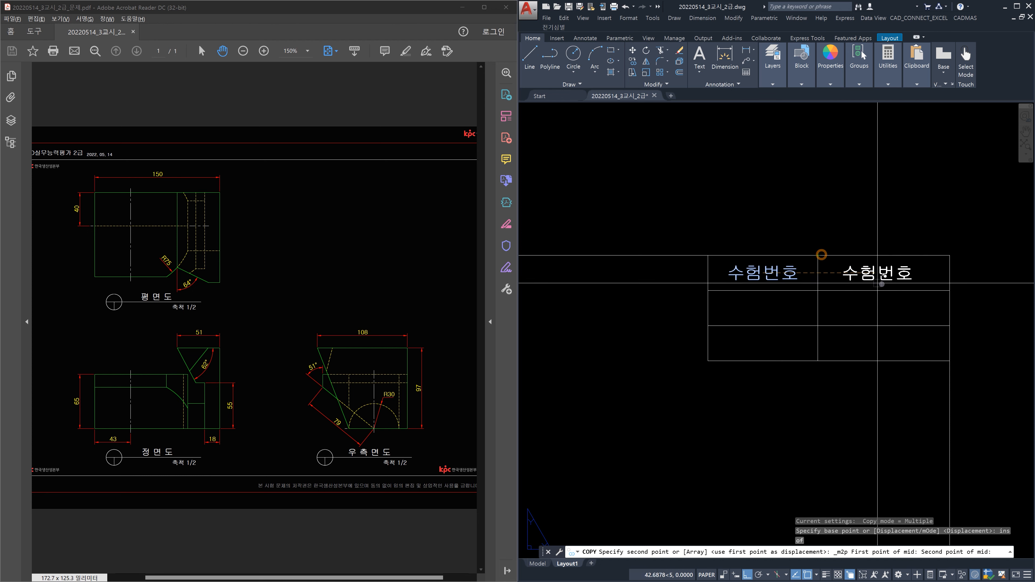
{"action": "left_click", "coordinate": [942, 290]}
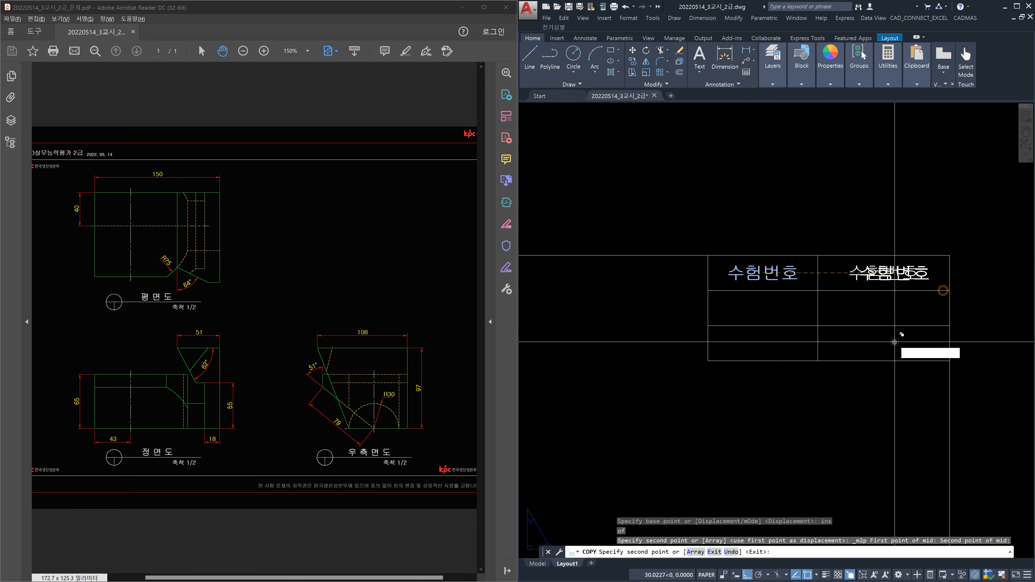
{"action": "key", "text": "Escape"}
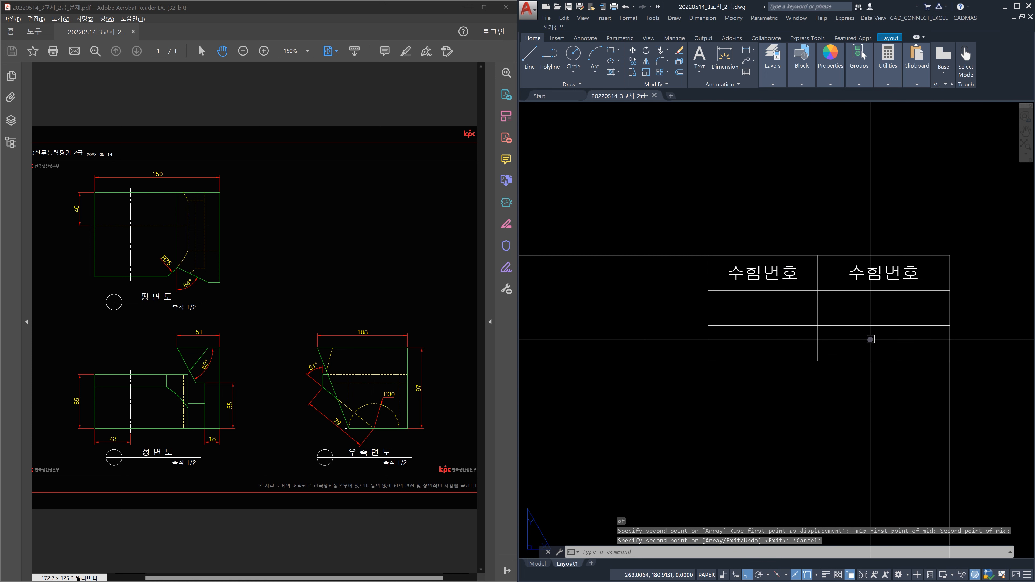
Step: Copy both 수험번호 texts of the title block's top row down into its middle and bottom rows
{"action": "type", "text": "co"}
{"action": "key", "text": "Return"}
{"action": "left_click", "coordinate": [774, 272]}
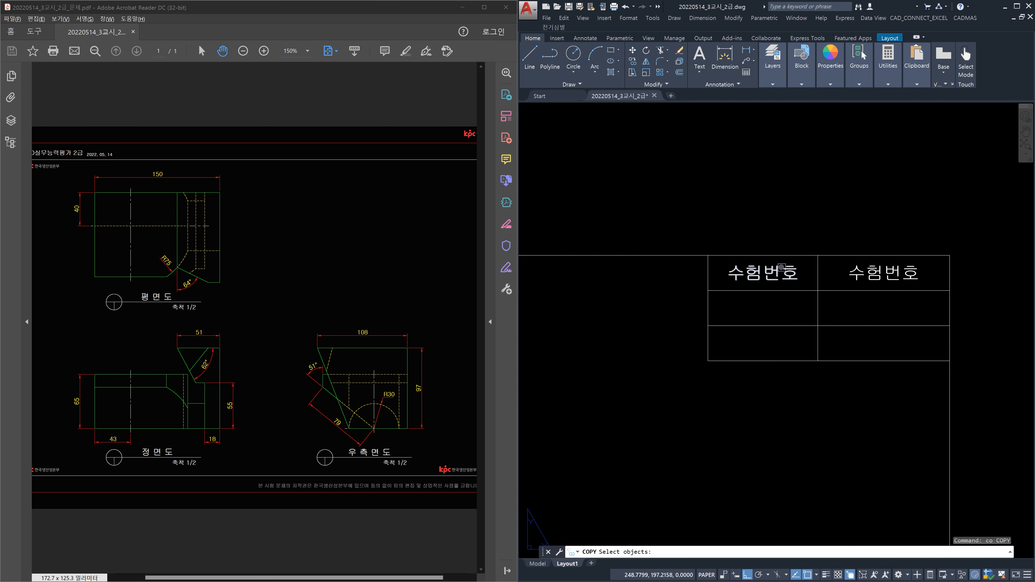
{"action": "left_click", "coordinate": [851, 269]}
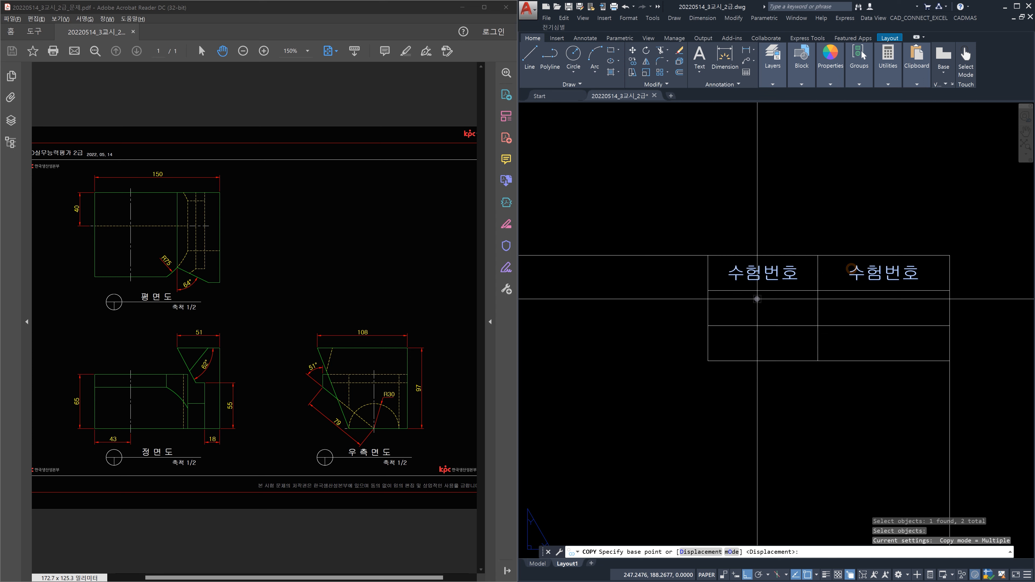
{"action": "key", "text": "Return"}
{"action": "left_click", "coordinate": [729, 289]}
{"action": "left_click", "coordinate": [726, 323]}
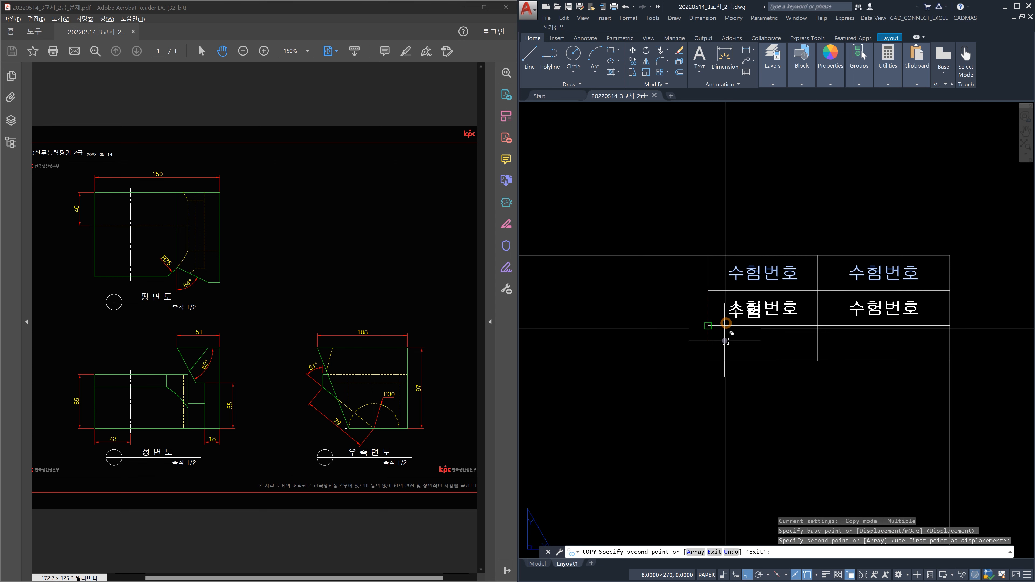
{"action": "left_click", "coordinate": [728, 358]}
{"action": "key", "text": "Escape"}
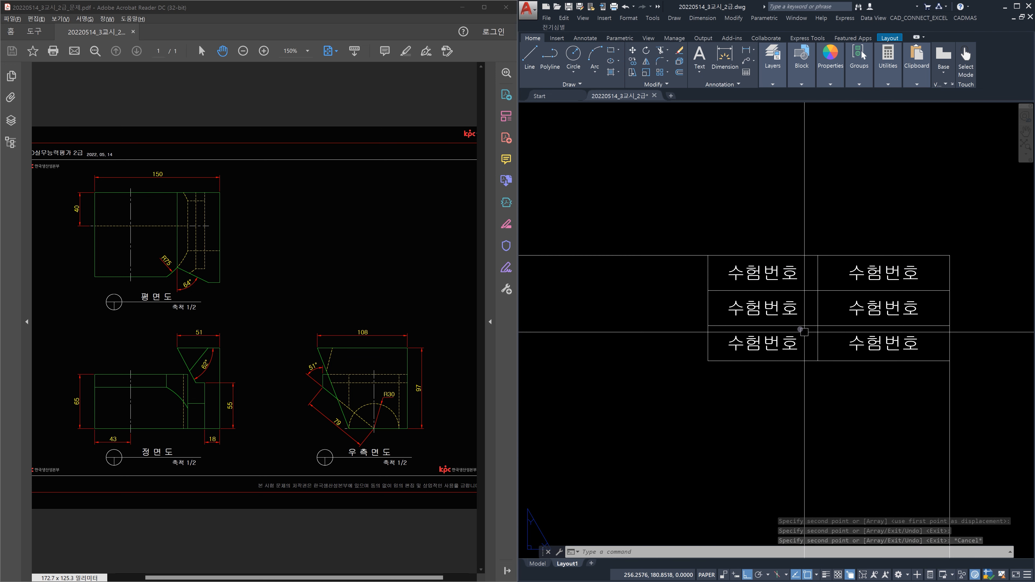
Step: Change the title block's left-column labels to 이름 in the middle row and 일자 in the bottom row
{"action": "double_click", "coordinate": [793, 309]}
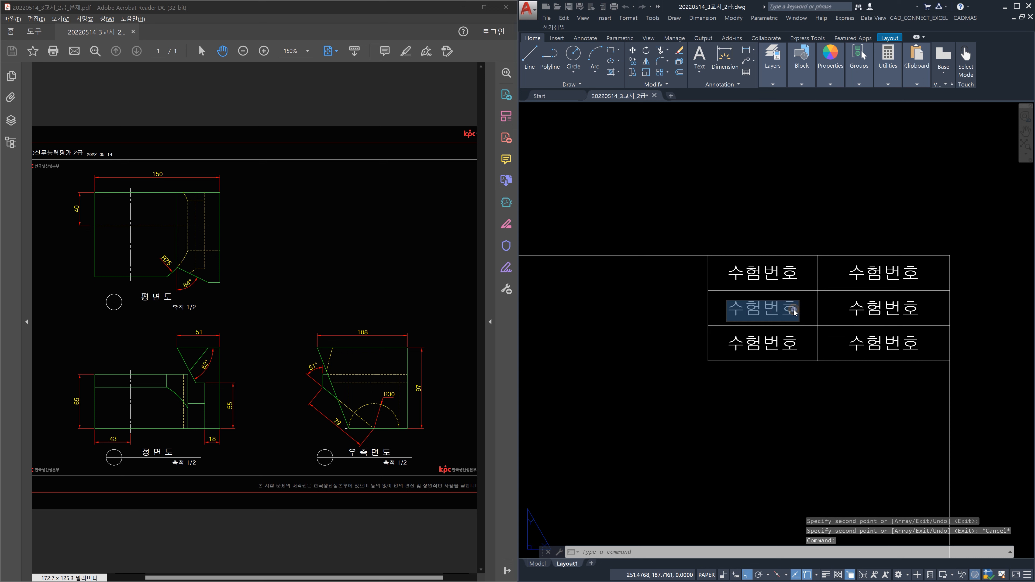
{"action": "type", "text": "이름"}
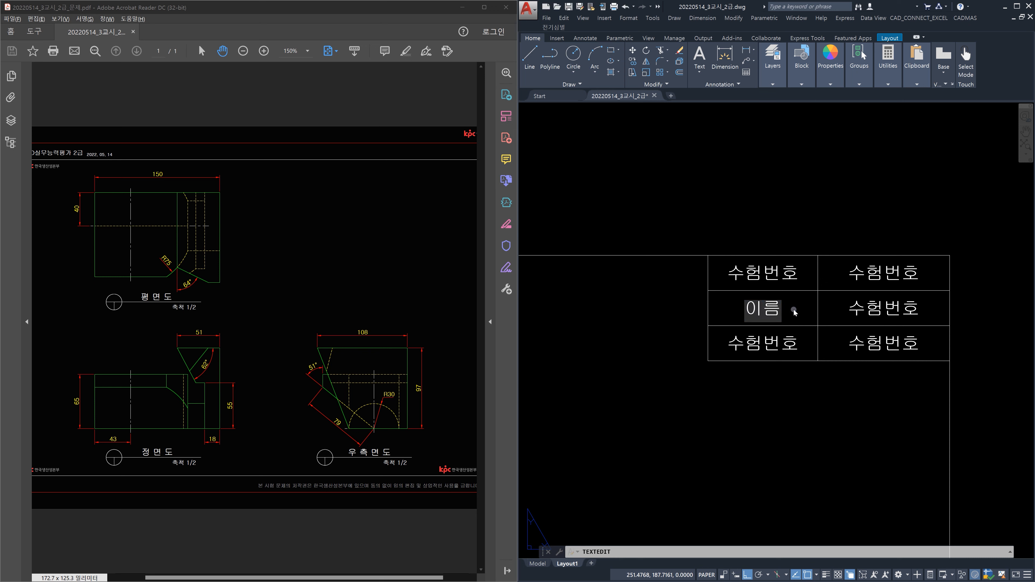
{"action": "left_click", "coordinate": [783, 322]}
{"action": "left_click", "coordinate": [784, 346]}
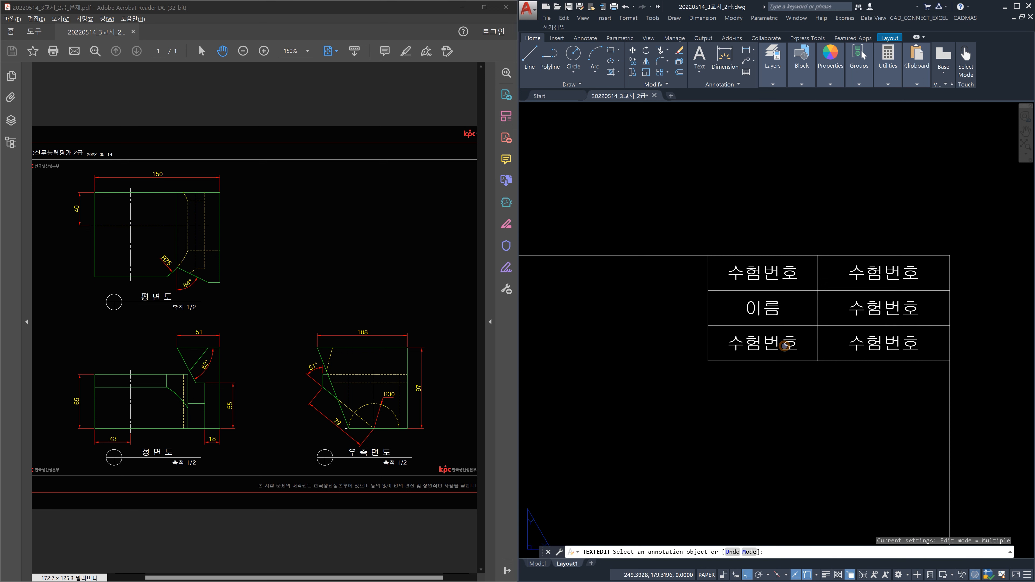
{"action": "type", "text": "일자"}
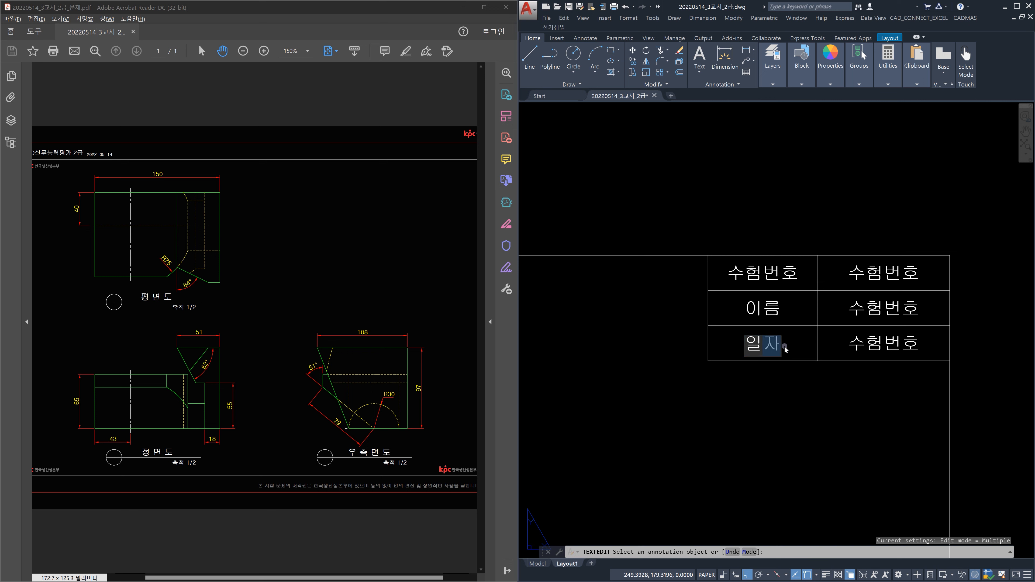
{"action": "left_click", "coordinate": [843, 305]}
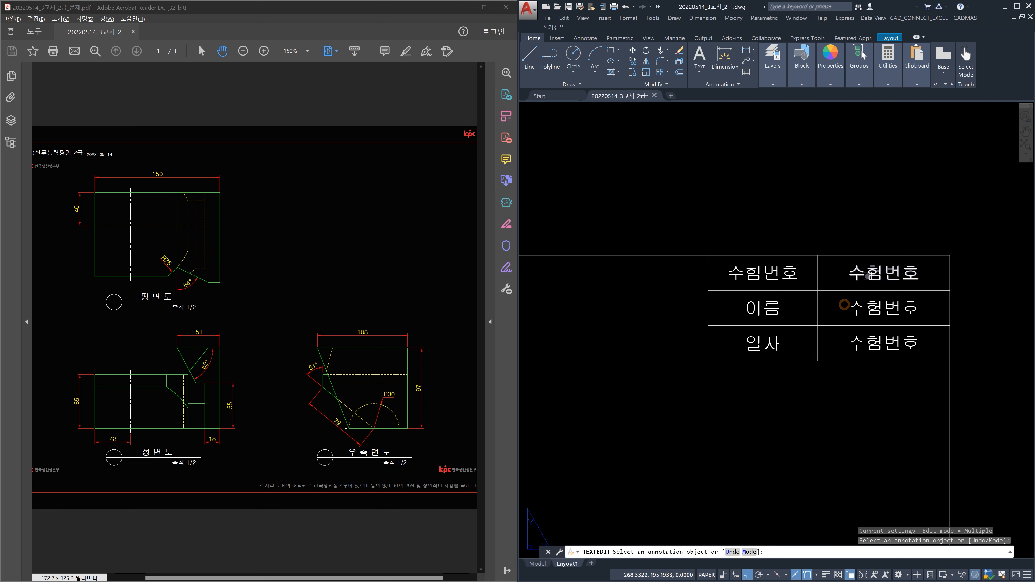
Step: Replace the texts beside 수험번호 and 이름 with the examinee's number and name
{"action": "left_click", "coordinate": [867, 276]}
{"action": "type", "text": "1234"}
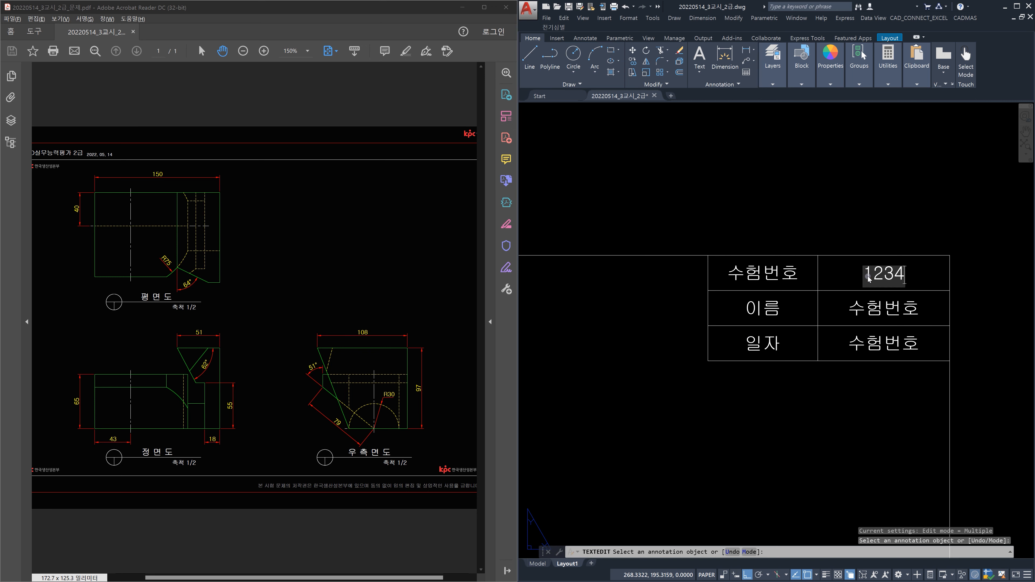
{"action": "type", "text": "65789"}
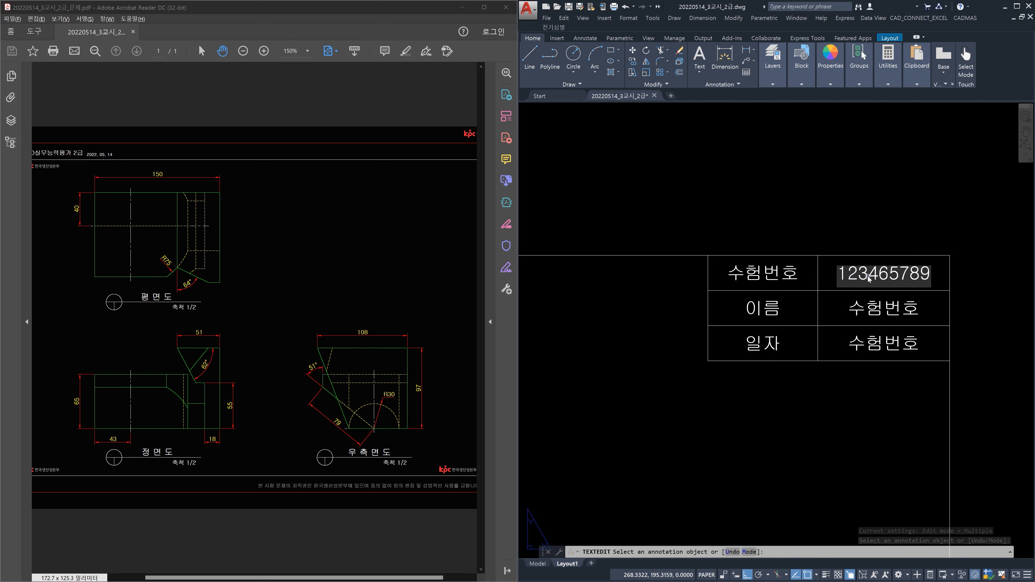
{"action": "key", "text": "Return"}
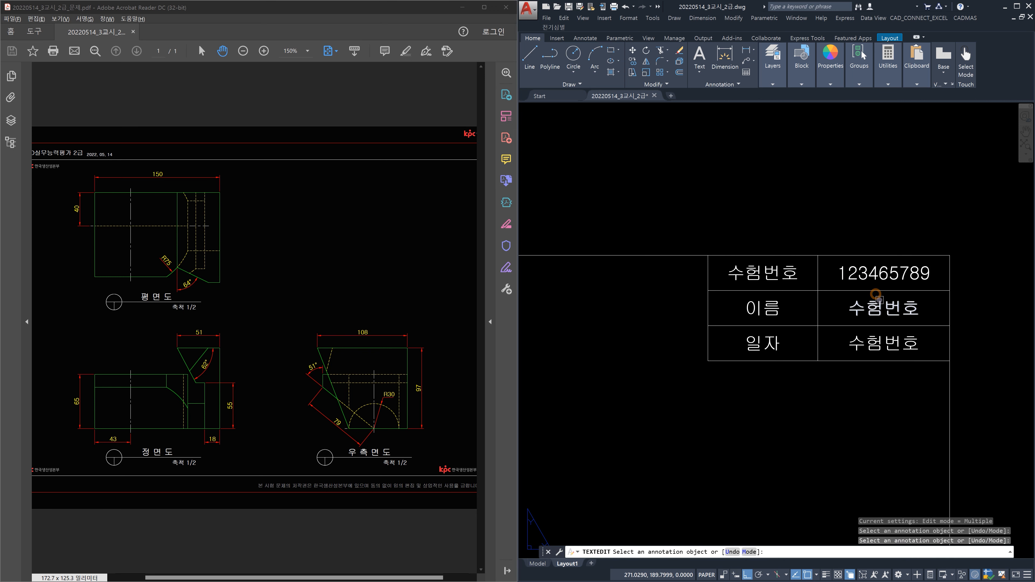
{"action": "left_click", "coordinate": [879, 300]}
{"action": "type", "text": "시"}
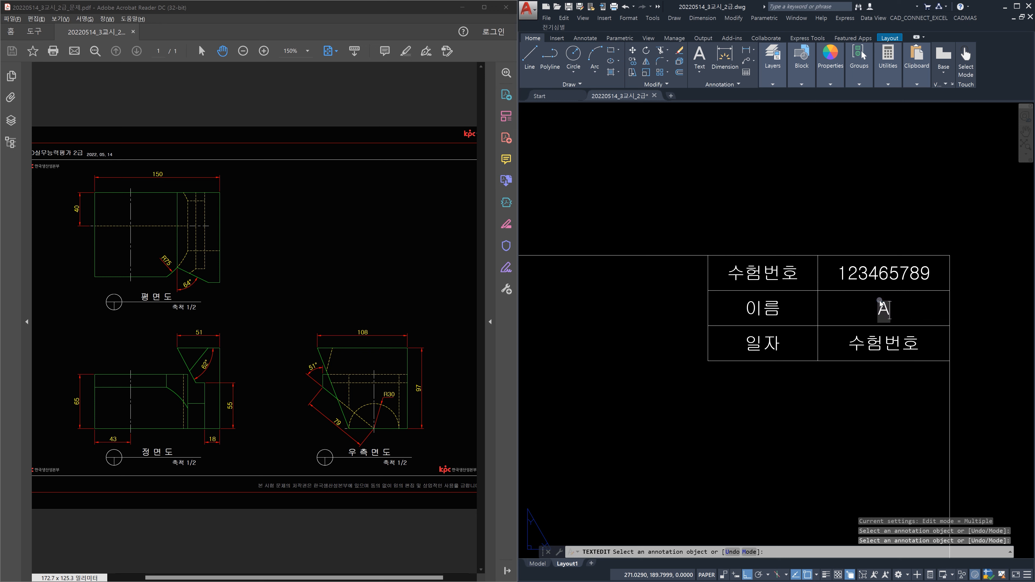
{"action": "left_click", "coordinate": [885, 379]}
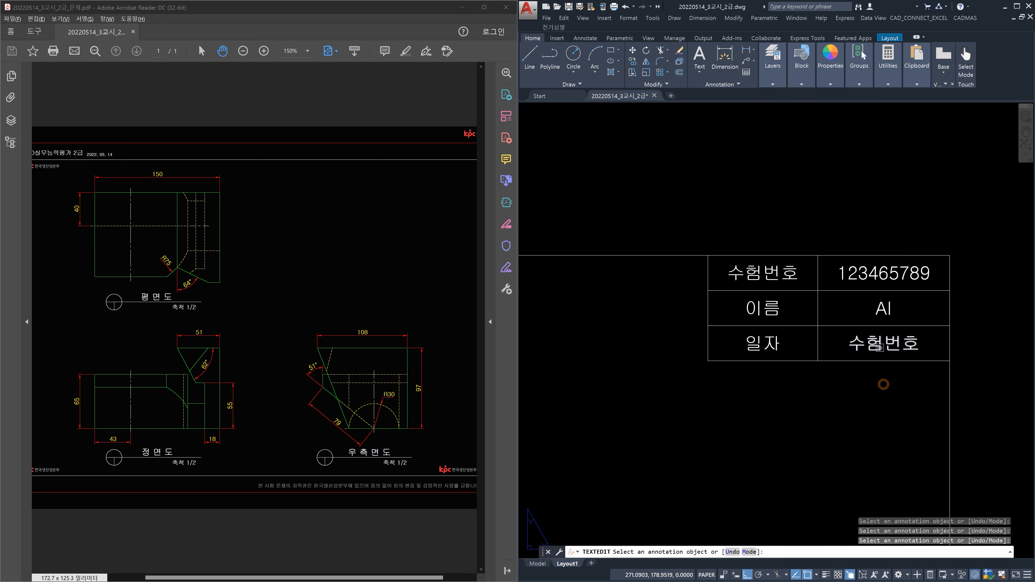
Step: Change the text beside 일자 to the date 2022. 05. 14
{"action": "left_click", "coordinate": [879, 346]}
{"action": "type", "text": "2"}
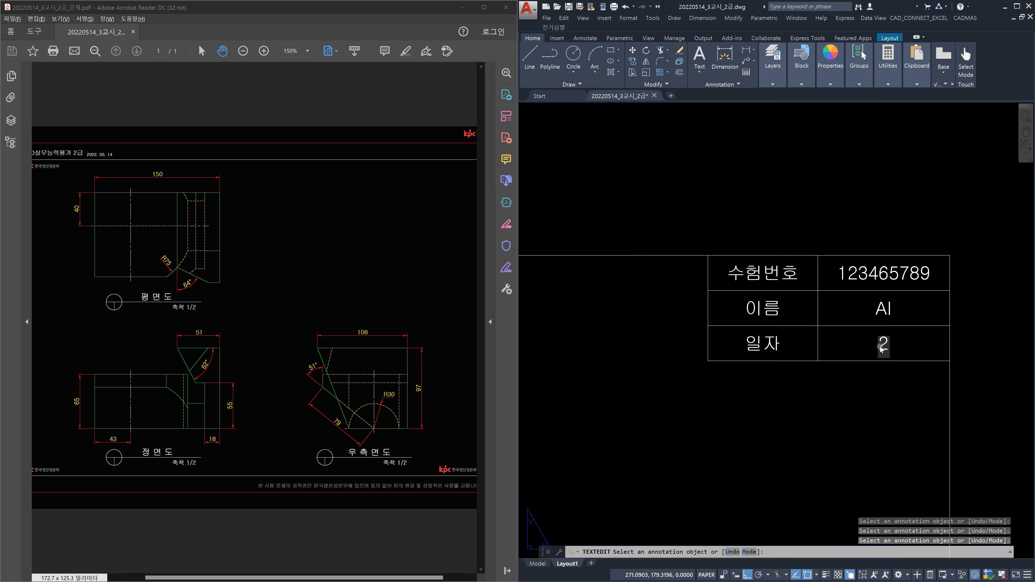
{"action": "type", "text": "022."}
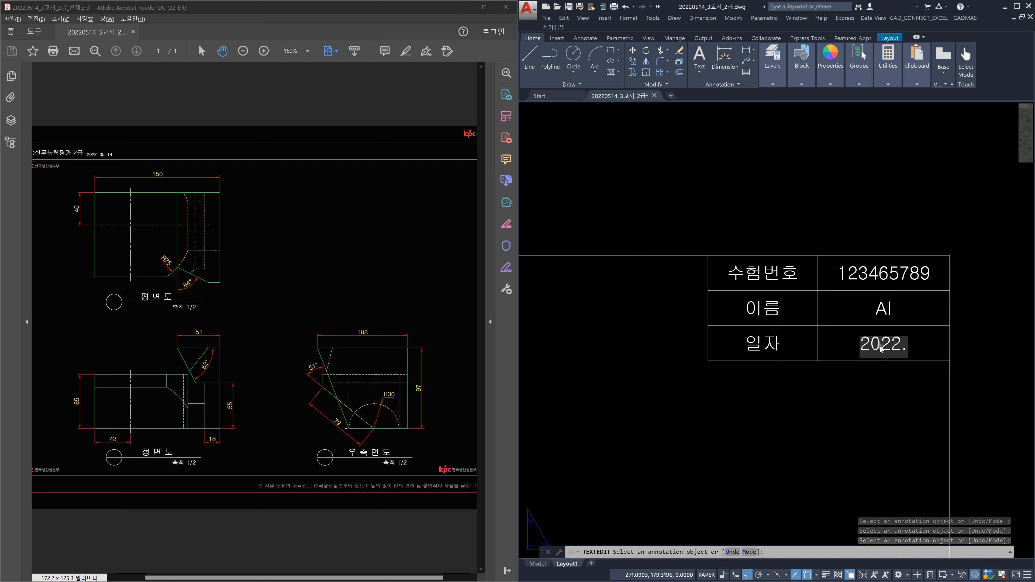
{"action": "type", "text": " ."}
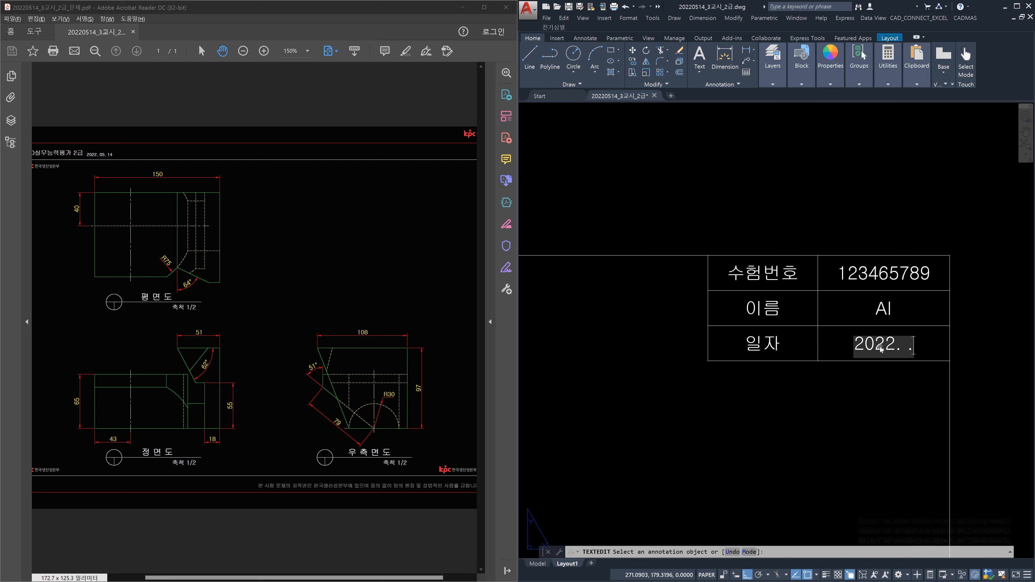
{"action": "key", "text": "BackSpace"}
{"action": "type", "text": "05."}
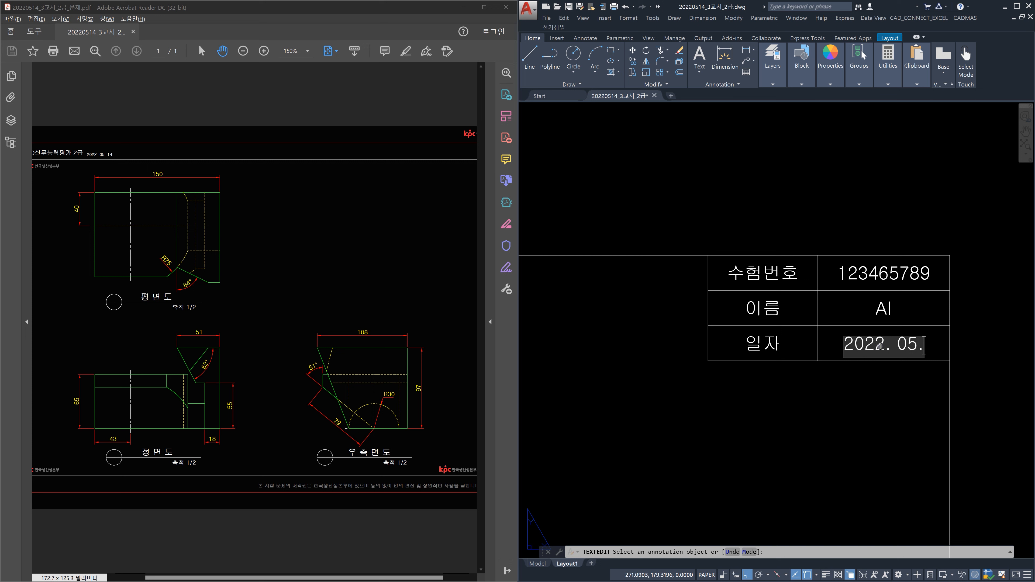
{"action": "type", "text": " 14"}
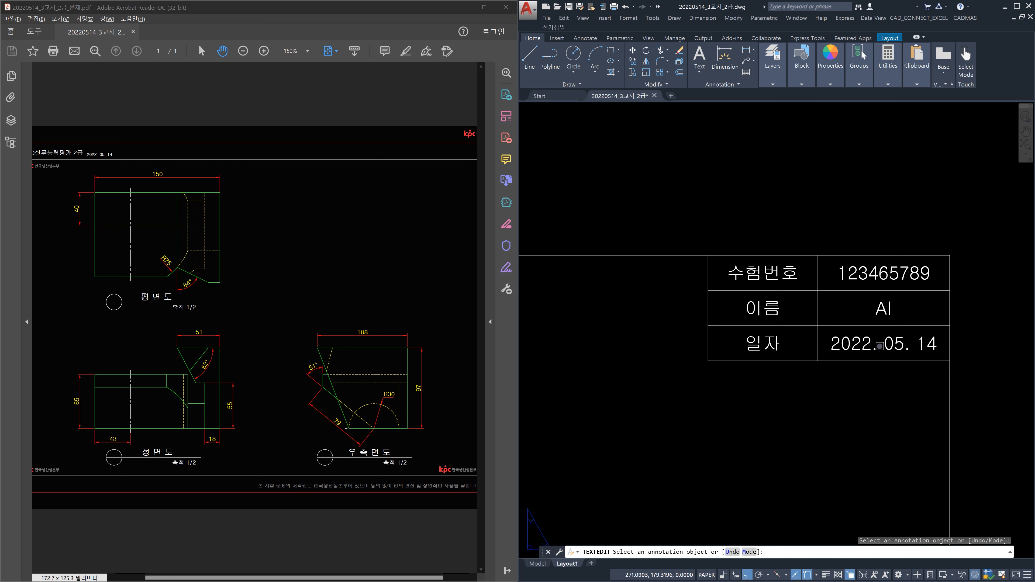
{"action": "key", "text": "Escape"}
Step: Create 3 viewports with MVIEW in the Right arrangement, spanning the border frame from its lower-left to its upper-right corner
{"action": "scroll", "coordinate": [792, 427], "scroll_direction": "down", "scroll_amount": 4}
{"action": "middle_click_drag", "start_coordinate": [794, 428], "coordinate": [912, 286]}
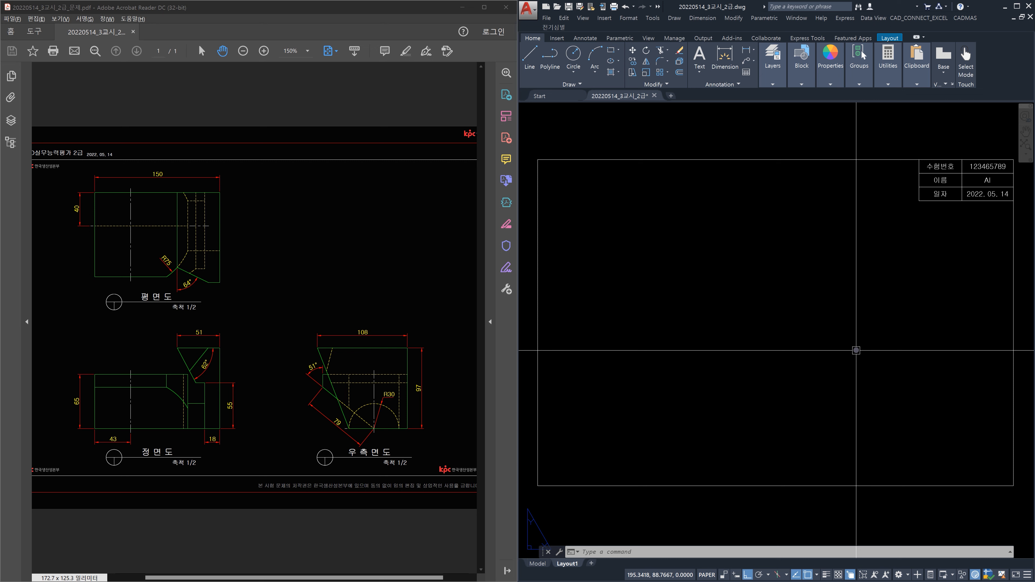
{"action": "type", "text": "mv"}
{"action": "key", "text": "Return"}
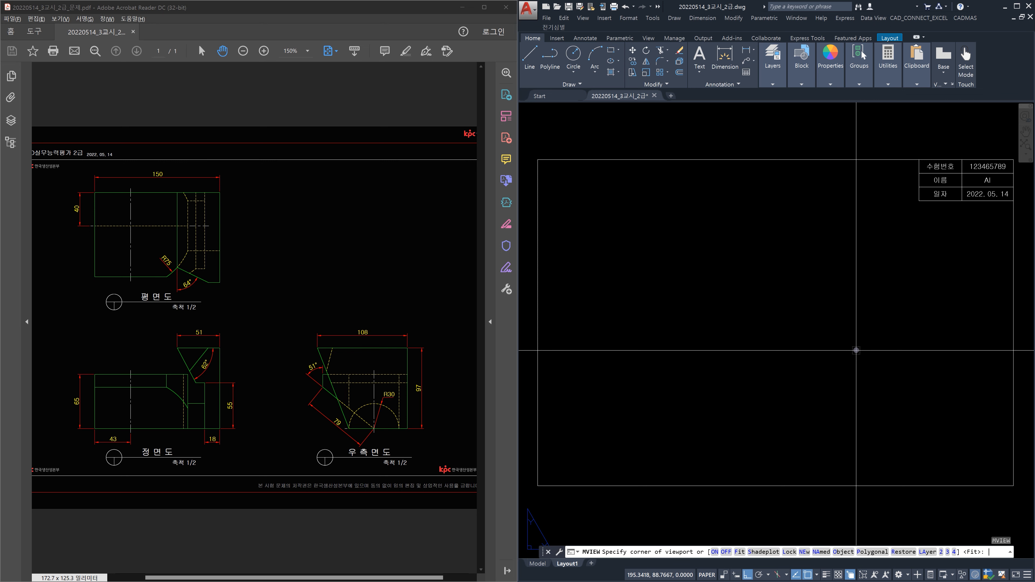
{"action": "key", "text": "Return"}
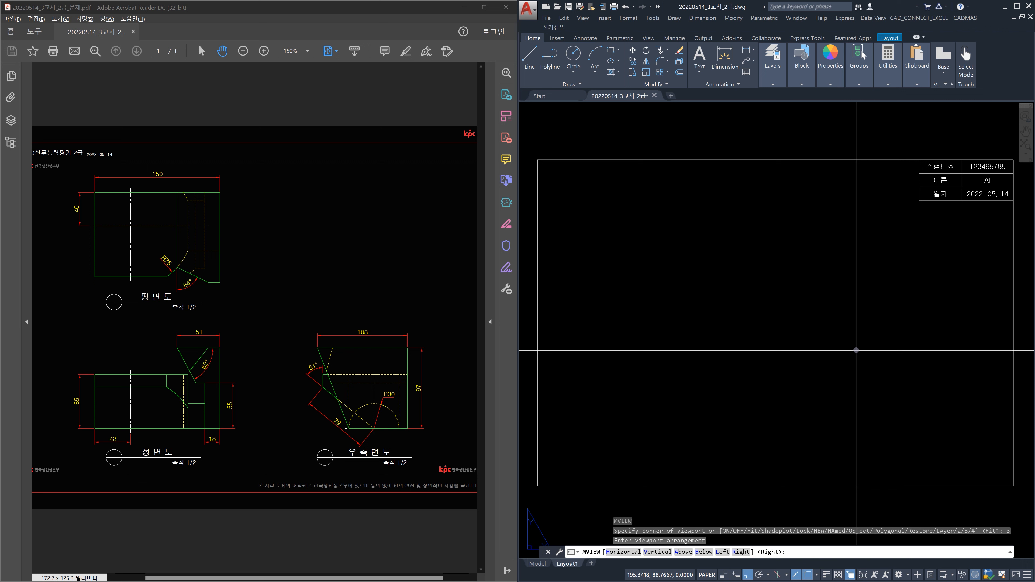
{"action": "key", "text": "Return"}
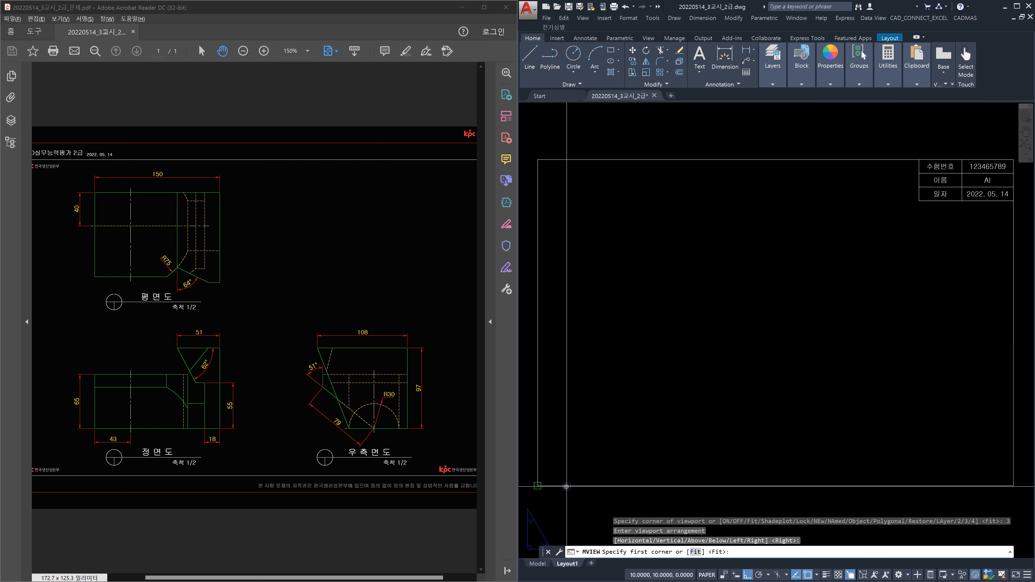
{"action": "left_click", "coordinate": [566, 486]}
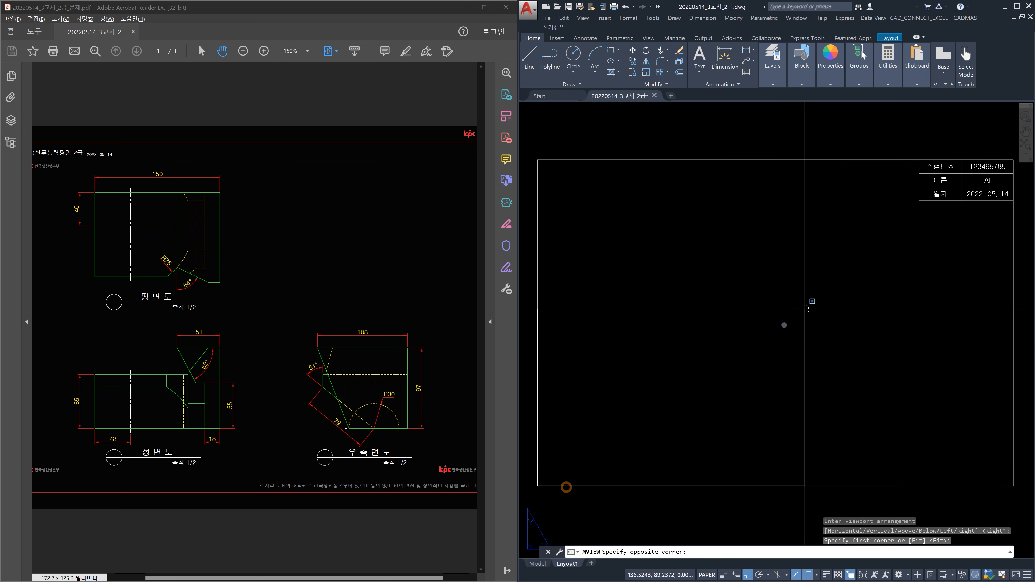
{"action": "left_click", "coordinate": [1006, 157]}
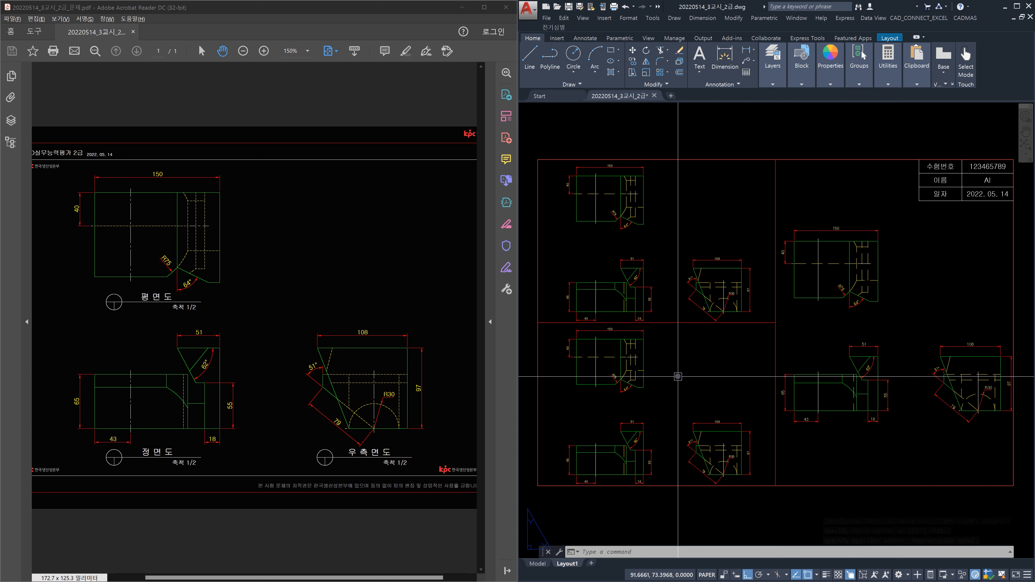
Step: Centre the plan view in the upper-left viewport, front view in the lower-left and side view in the right one, returning to paper space
{"action": "double_click", "coordinate": [673, 210]}
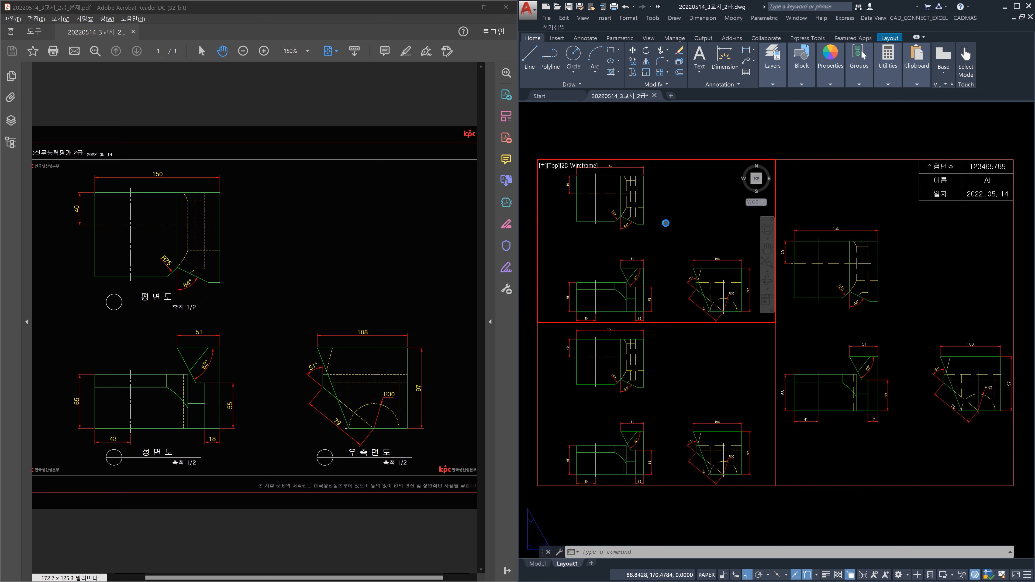
{"action": "middle_click_drag", "start_coordinate": [665, 224], "coordinate": [712, 268]}
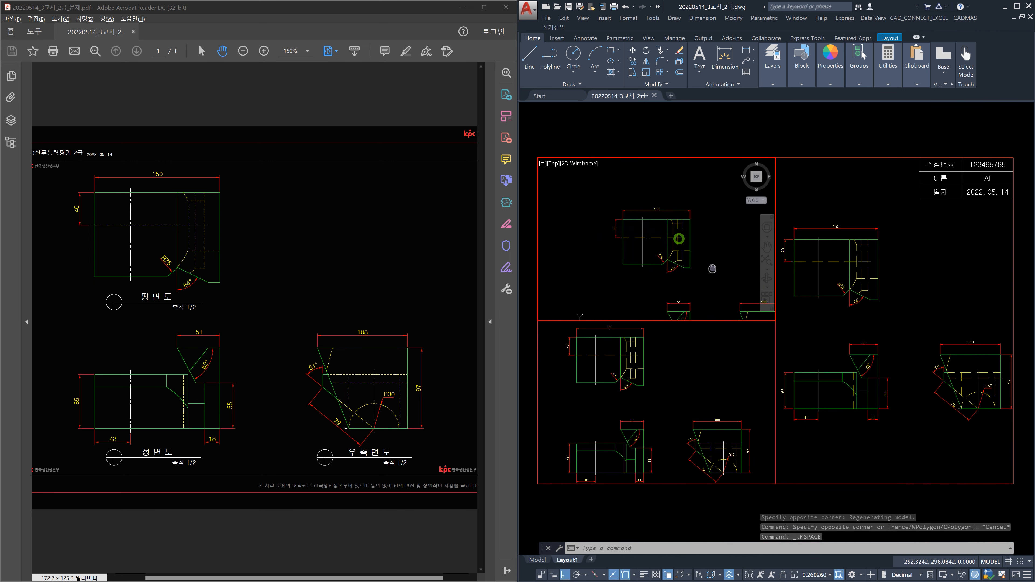
{"action": "left_click", "coordinate": [678, 401]}
{"action": "middle_click_drag", "start_coordinate": [667, 408], "coordinate": [717, 355]}
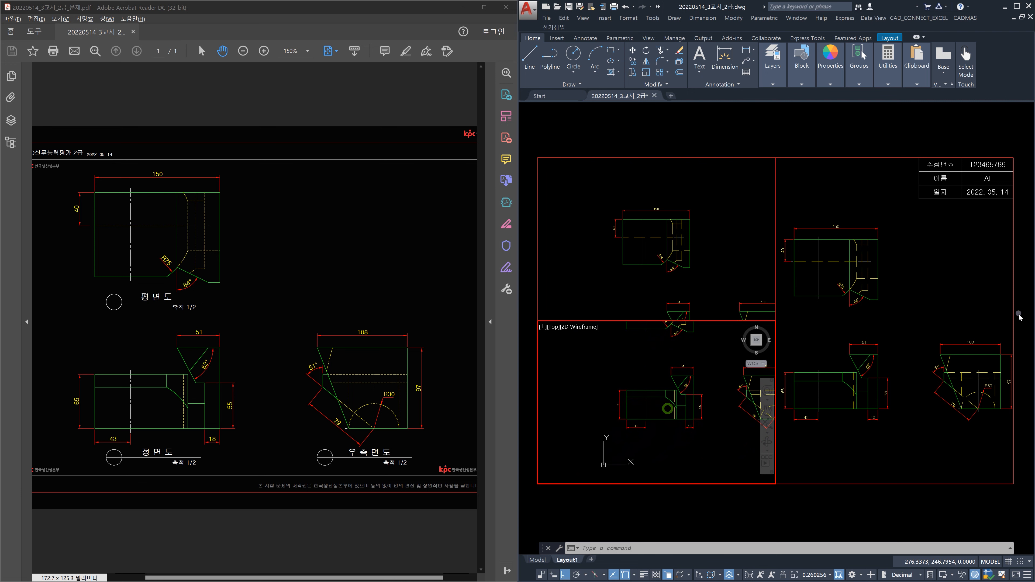
{"action": "left_click", "coordinate": [921, 320]}
{"action": "middle_click_drag", "start_coordinate": [933, 411], "coordinate": [853, 356]}
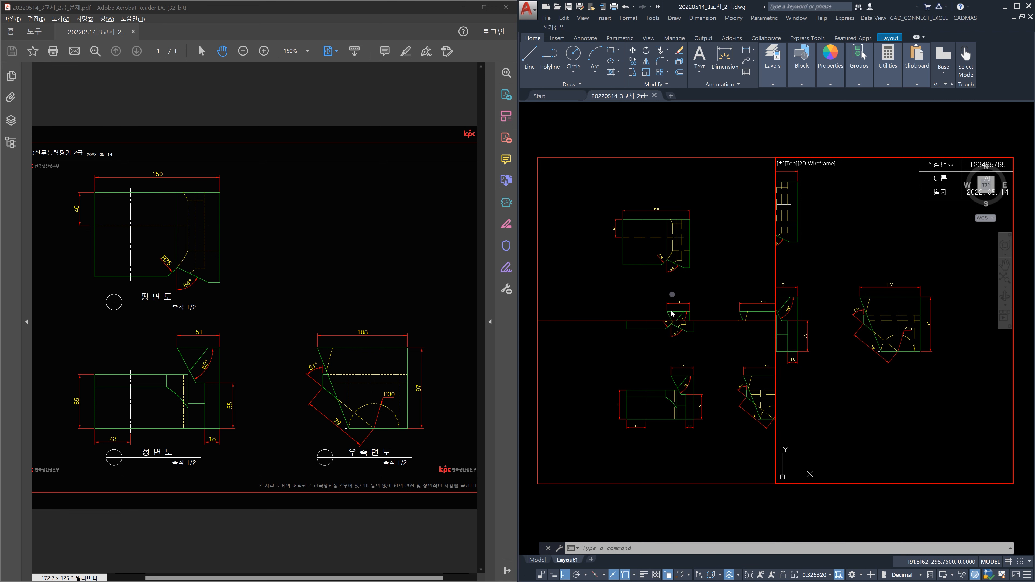
{"action": "double_click", "coordinate": [771, 136]}
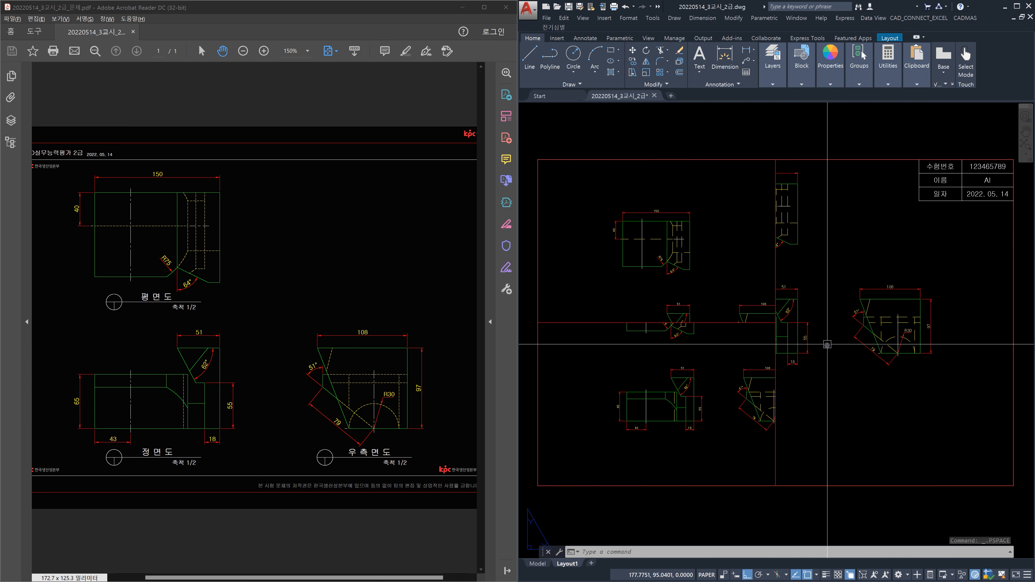
Step: Set the scale of all three viewports to 1:2
{"action": "left_click", "coordinate": [827, 370]}
{"action": "left_click", "coordinate": [721, 278]}
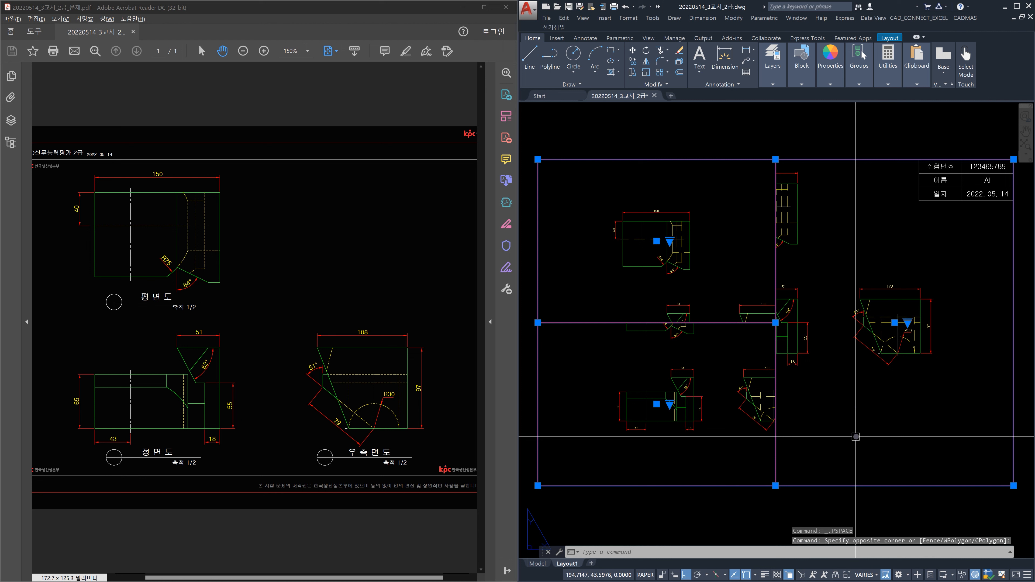
{"action": "left_click", "coordinate": [876, 576]}
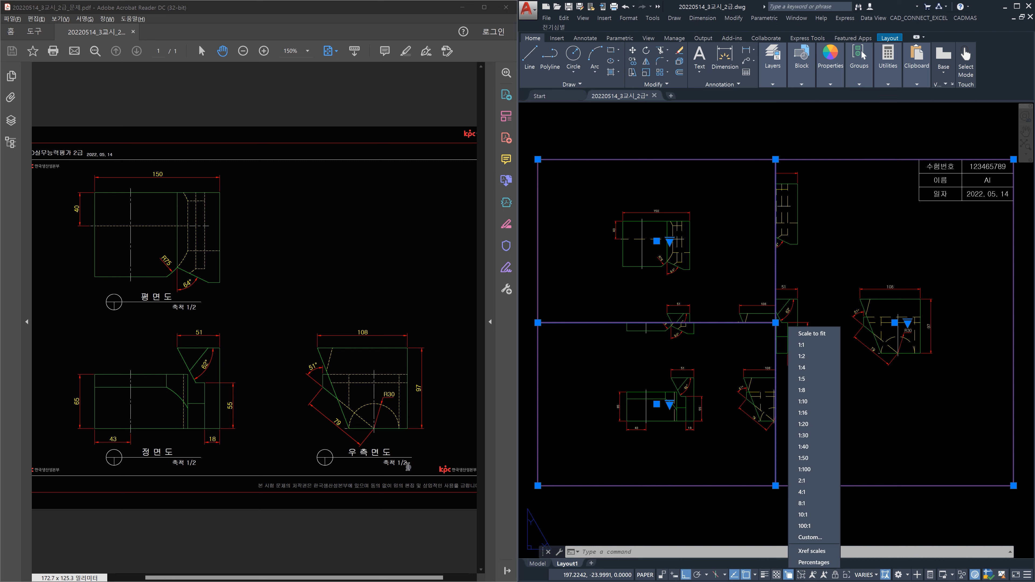
{"action": "left_click", "coordinate": [802, 356]}
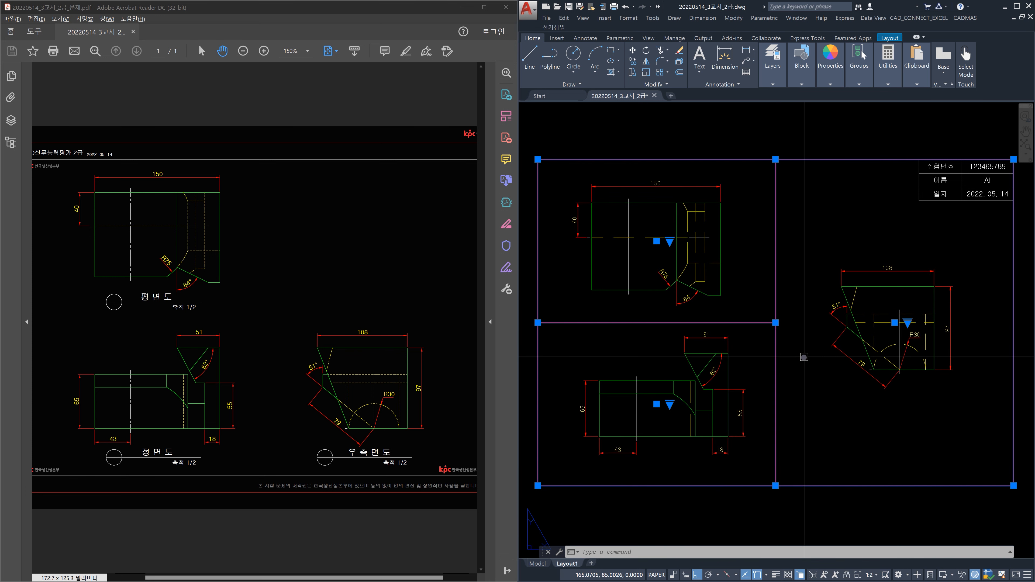
{"action": "key", "text": "Escape"}
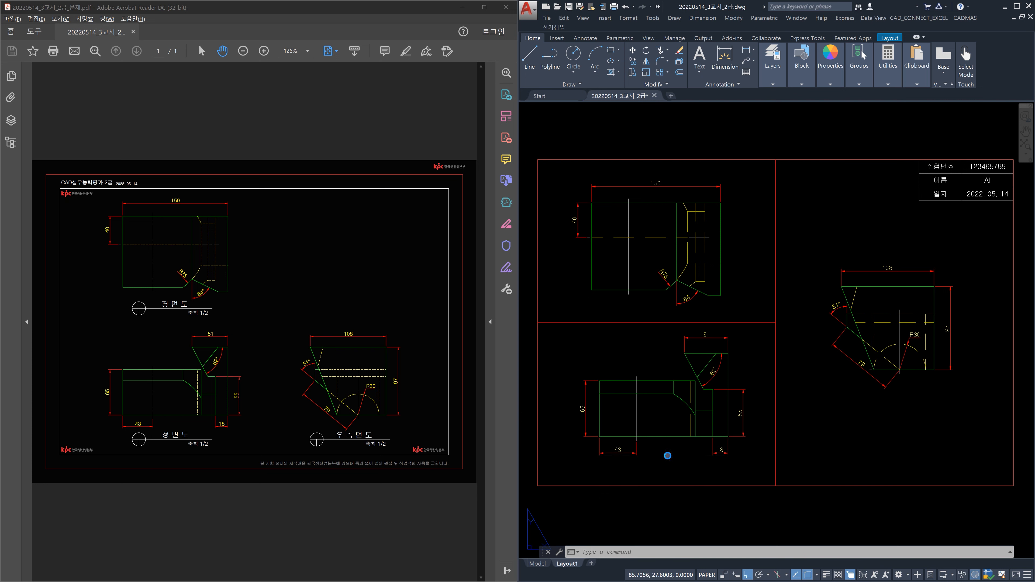
Step: Pan the front view slightly to the right and the plan view slightly upward within their viewports, then return to paper space
{"action": "double_click", "coordinate": [667, 456]}
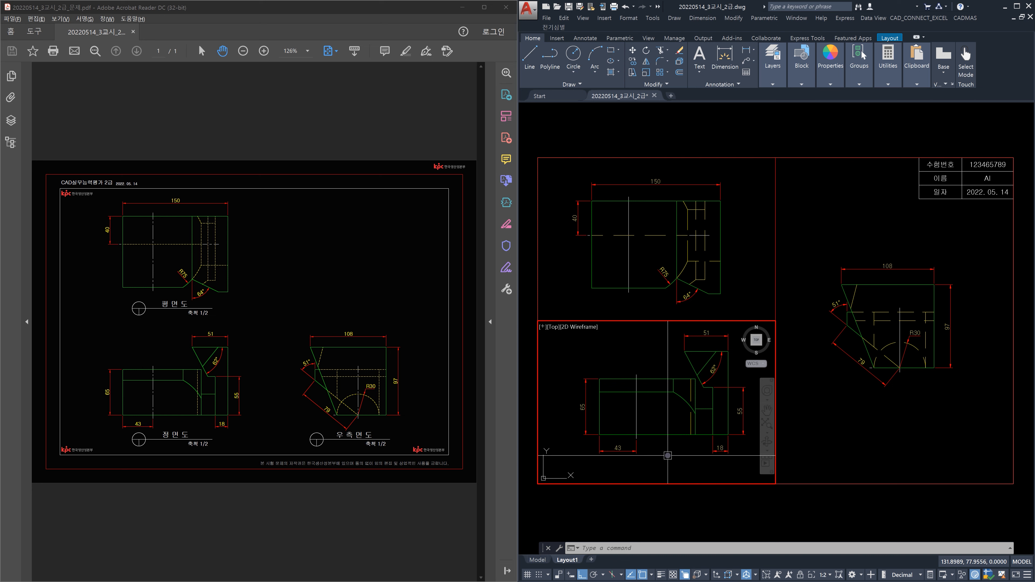
{"action": "middle_click_drag", "start_coordinate": [668, 456], "coordinate": [670, 455]}
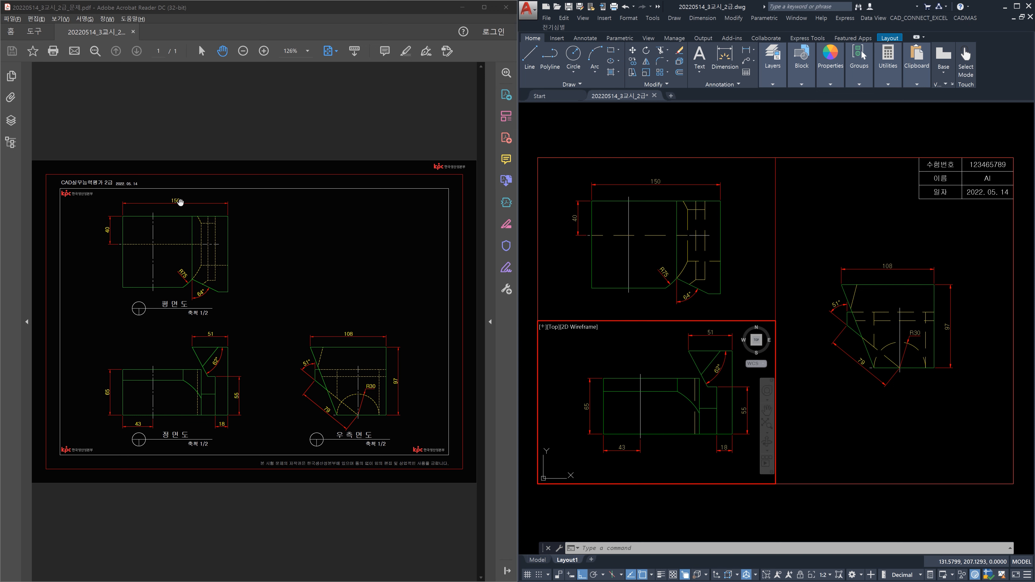
{"action": "left_click", "coordinate": [748, 205]}
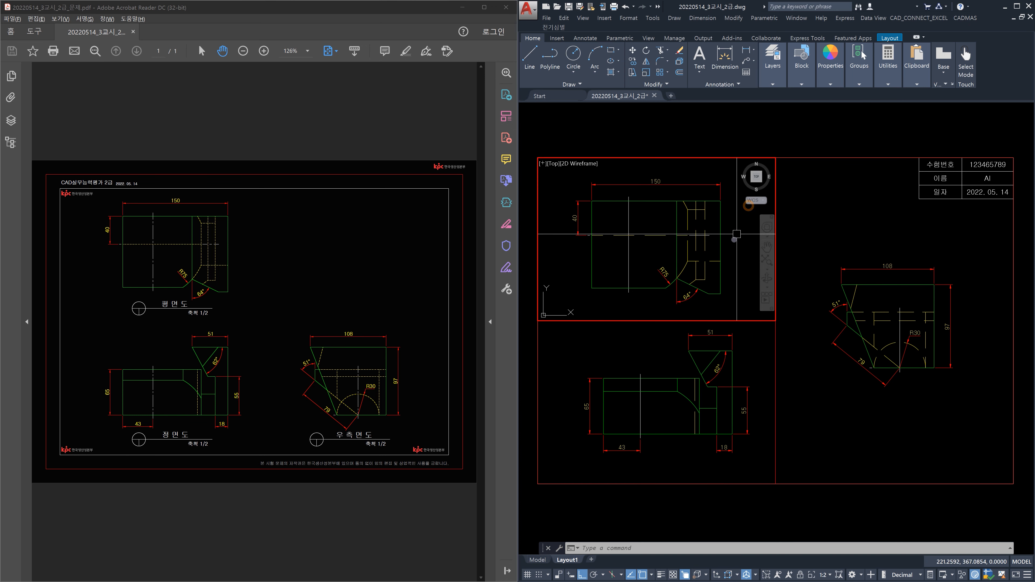
{"action": "middle_click_drag", "start_coordinate": [731, 246], "coordinate": [731, 237]}
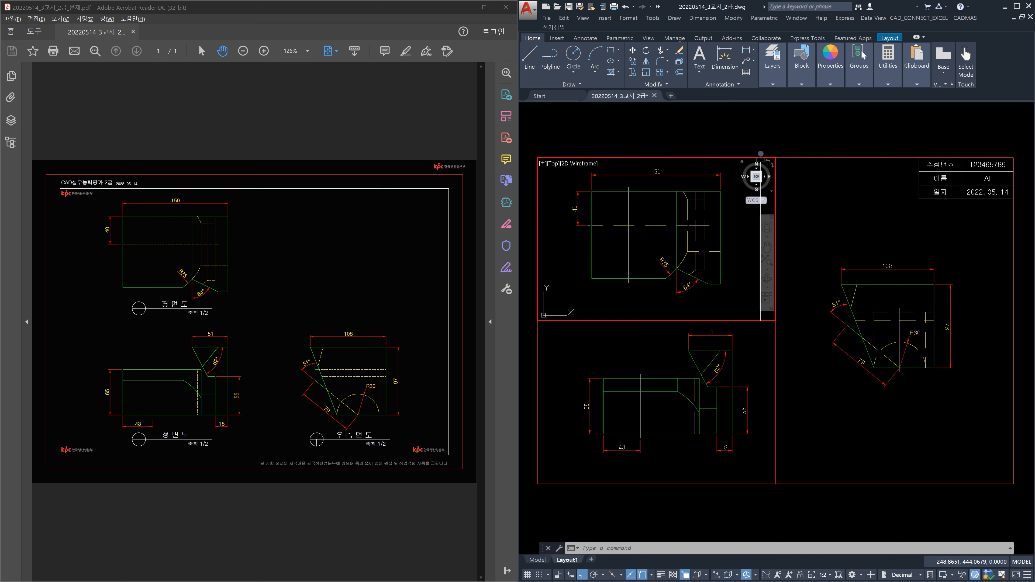
{"action": "left_click", "coordinate": [777, 127]}
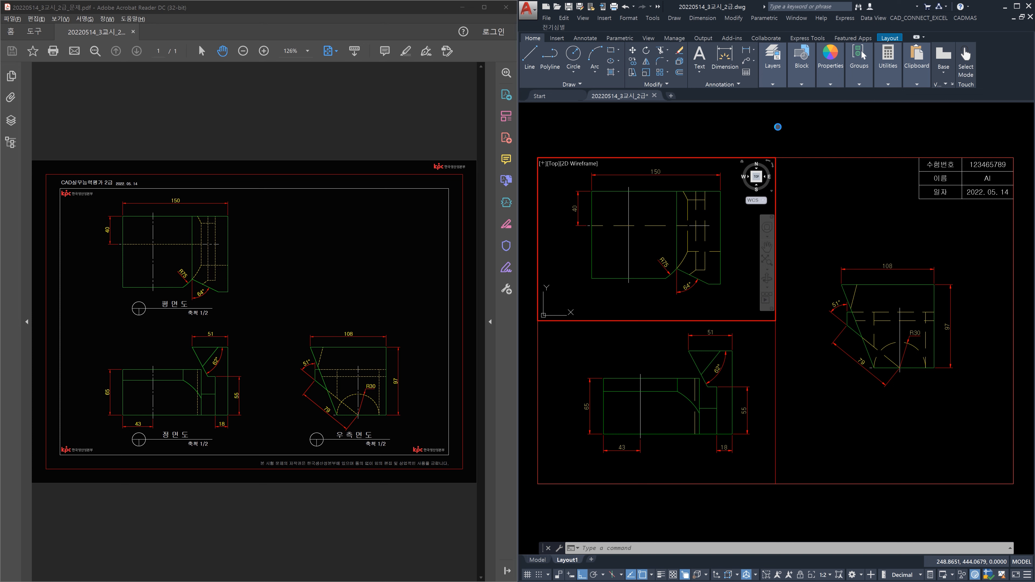
{"action": "double_click", "coordinate": [777, 127]}
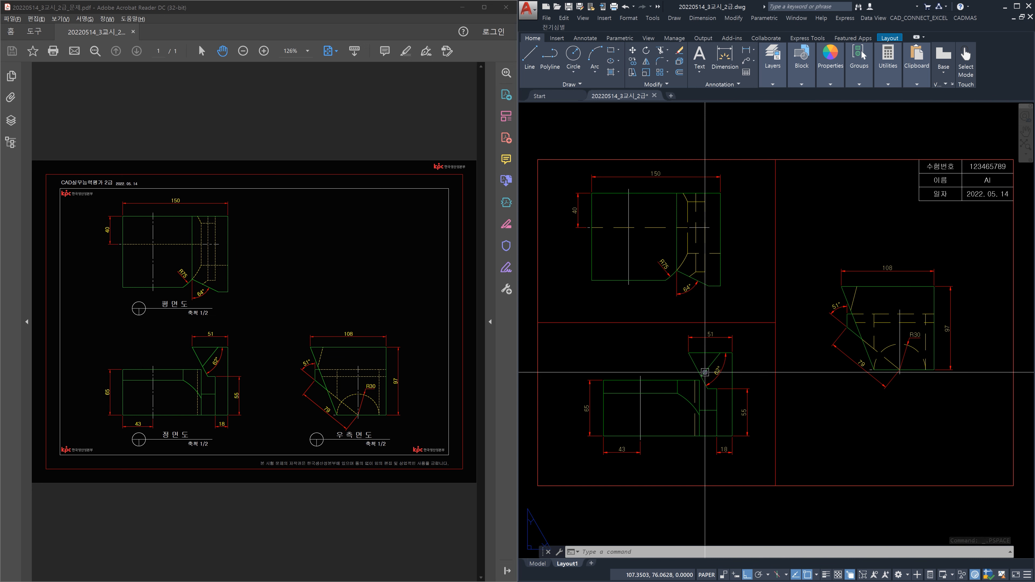
Step: Align the side view horizontally with the front view using MVSETUP, matching endpoints on their bottom edges
{"action": "type", "text": "mvsetup"}
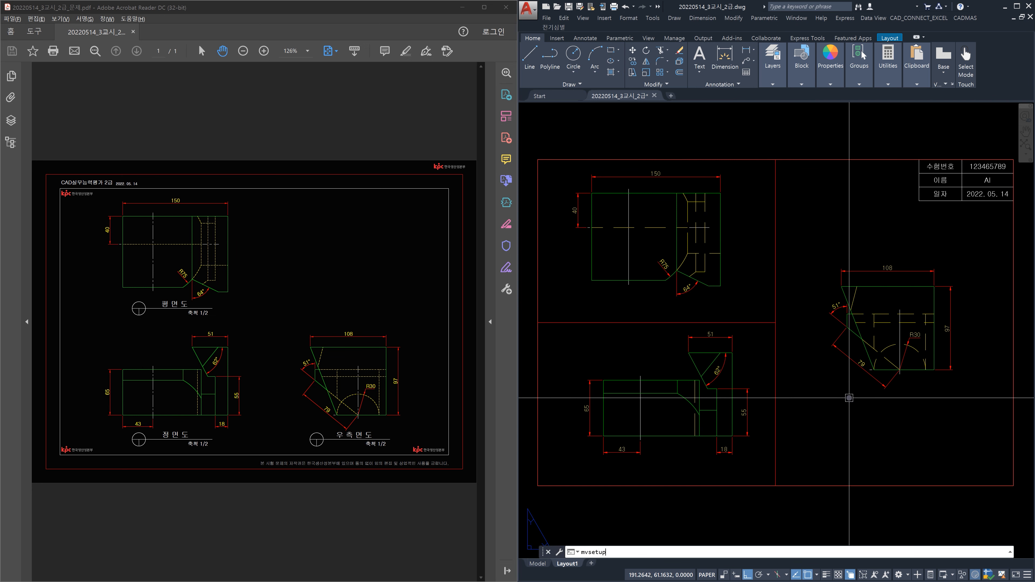
{"action": "key", "text": "Return"}
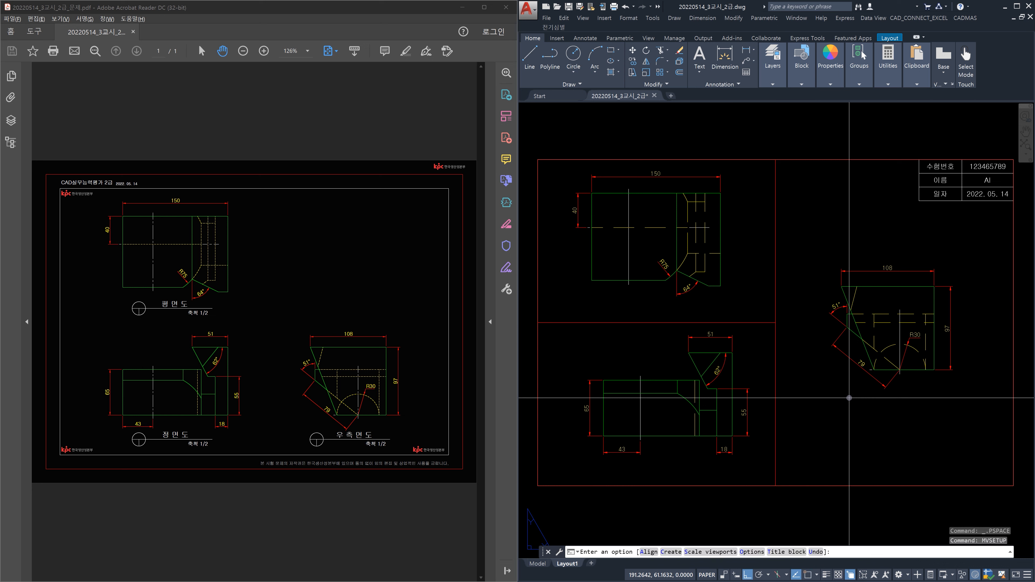
{"action": "type", "text": "a"}
{"action": "key", "text": "Return"}
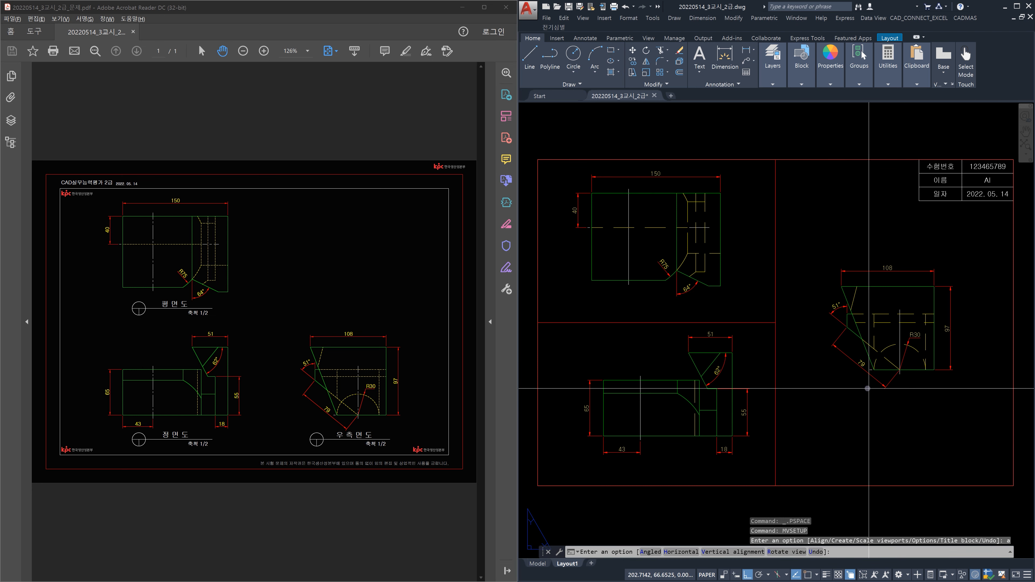
{"action": "type", "text": "h"}
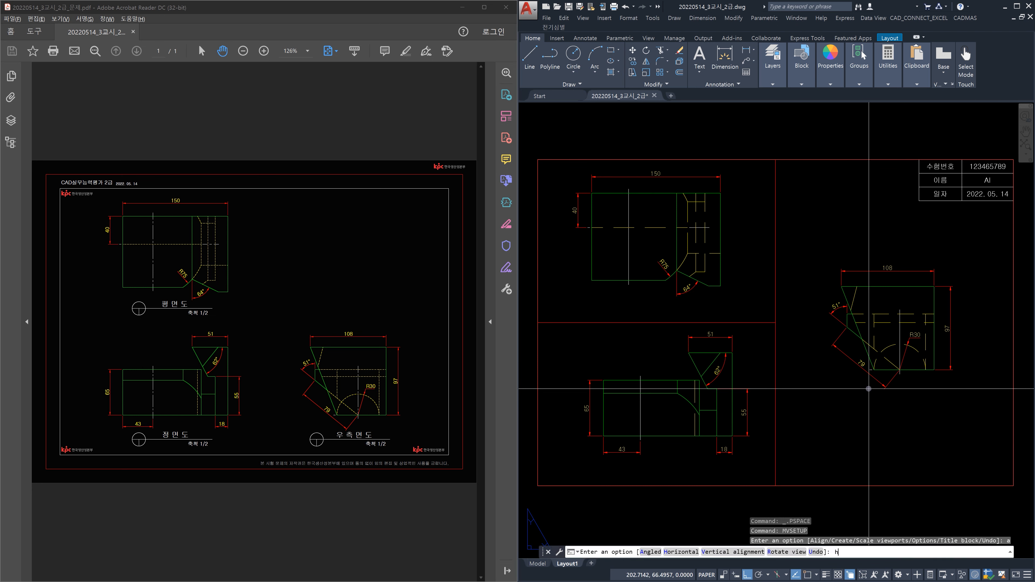
{"action": "key", "text": "Return"}
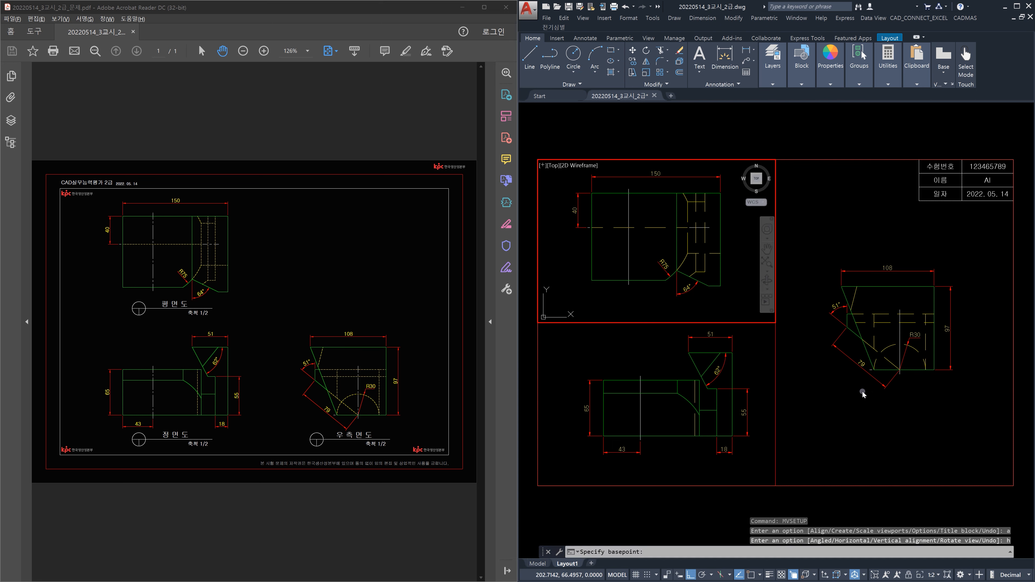
{"action": "left_click", "coordinate": [673, 457]}
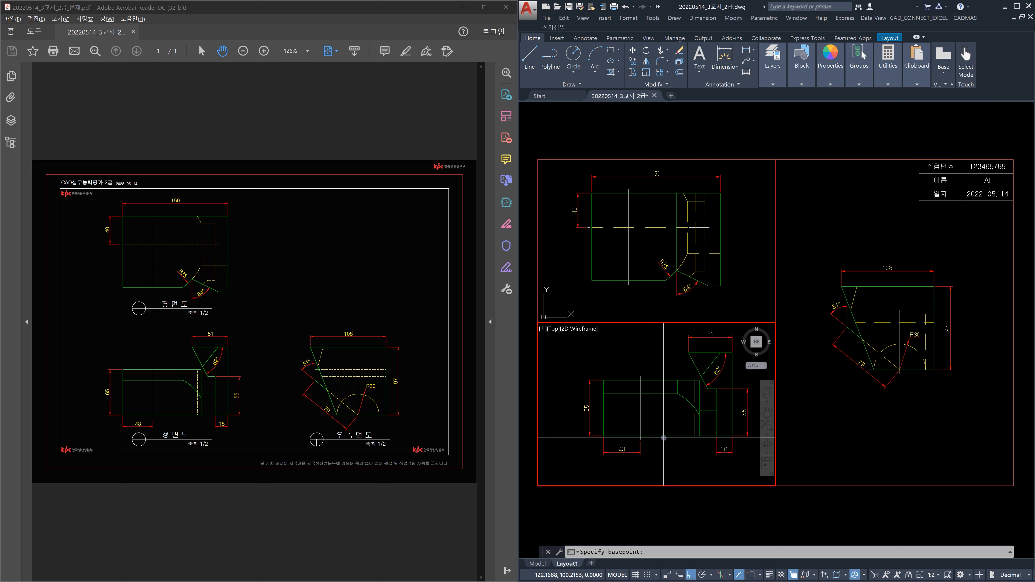
{"action": "right_click", "coordinate": [669, 451], "text": "shift"}
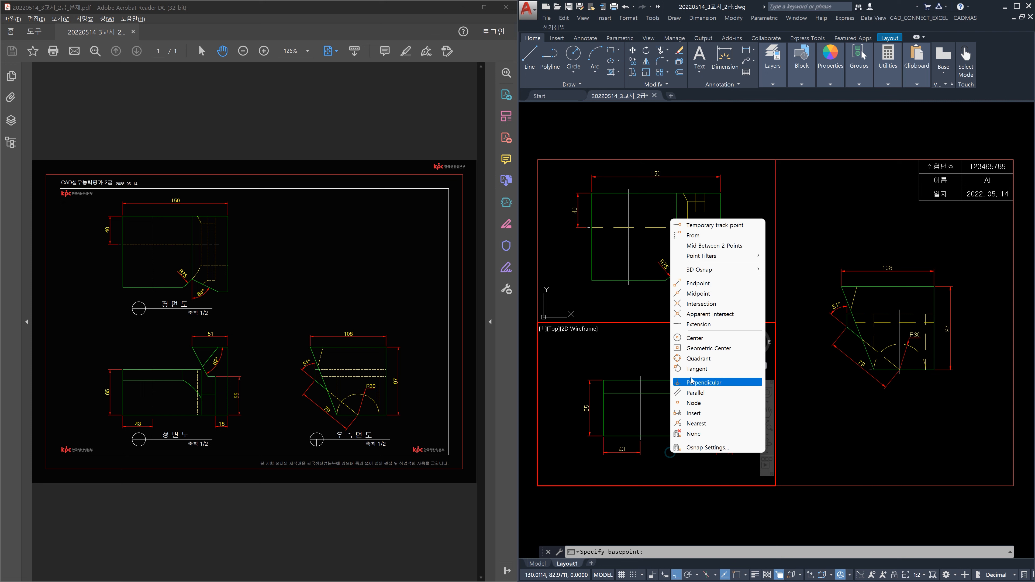
{"action": "left_click", "coordinate": [704, 284]}
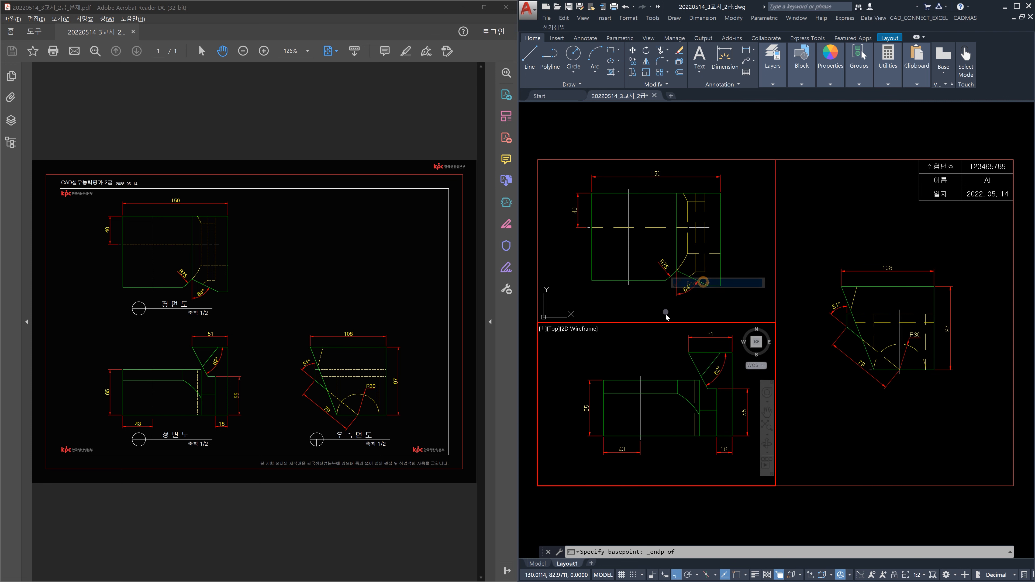
{"action": "left_click", "coordinate": [660, 435]}
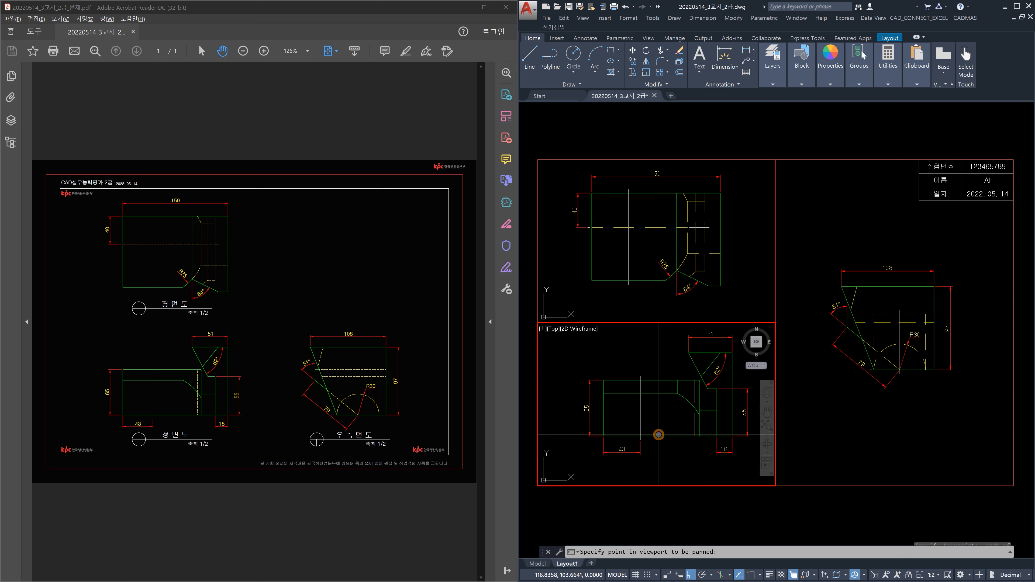
{"action": "left_click", "coordinate": [872, 450]}
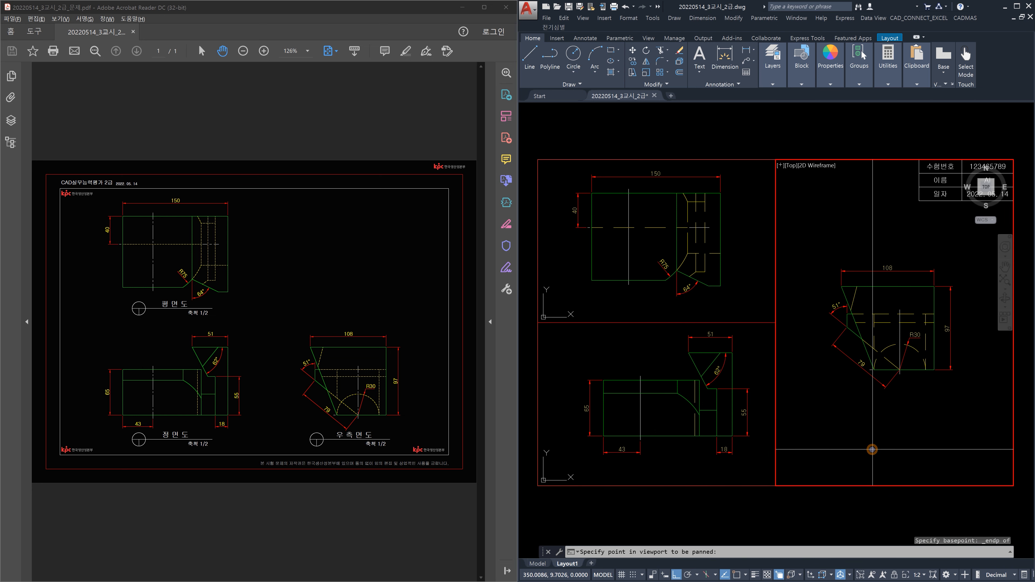
{"action": "right_click", "coordinate": [872, 449], "text": "shift"}
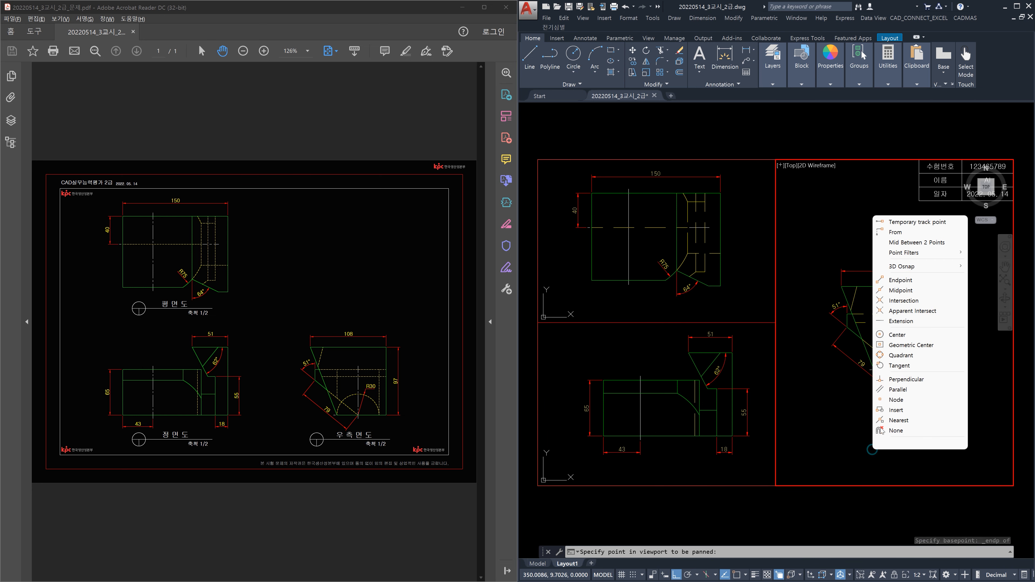
{"action": "left_click", "coordinate": [901, 280]}
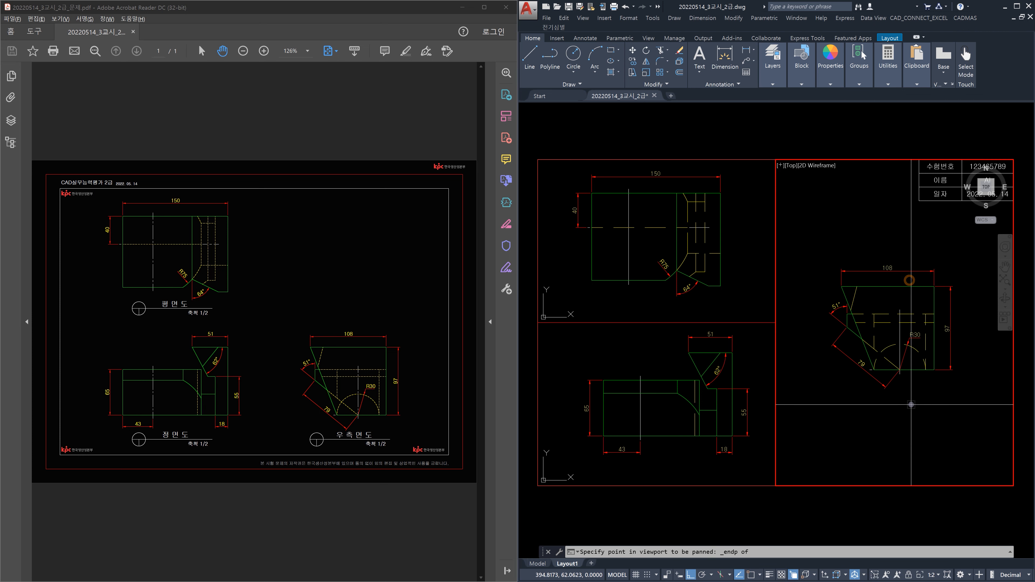
{"action": "left_click", "coordinate": [913, 370]}
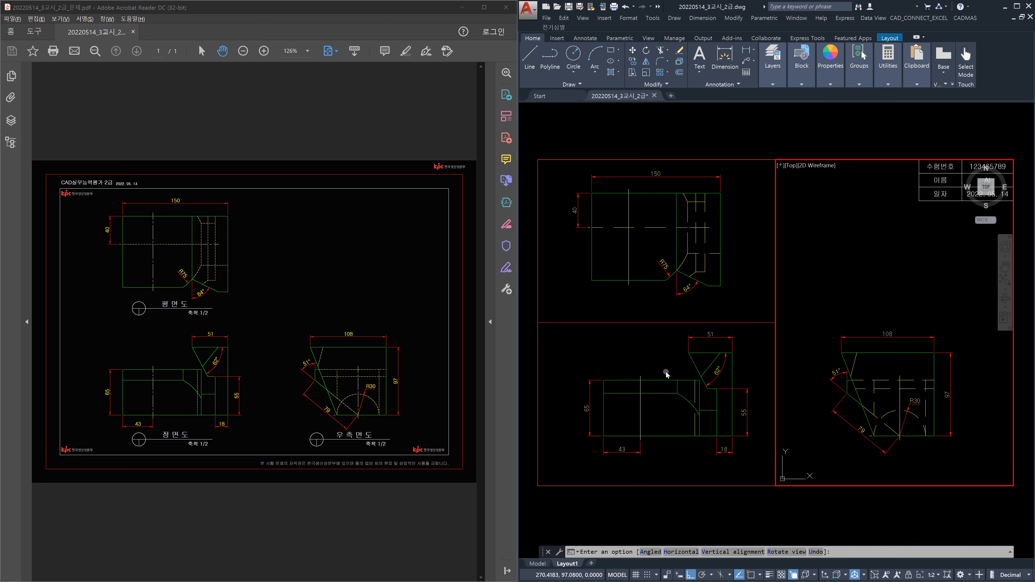
Step: Align the plan view vertically with the front view using endpoints of their left edges, finishing in paper space
{"action": "type", "text": "v"}
{"action": "key", "text": "Return"}
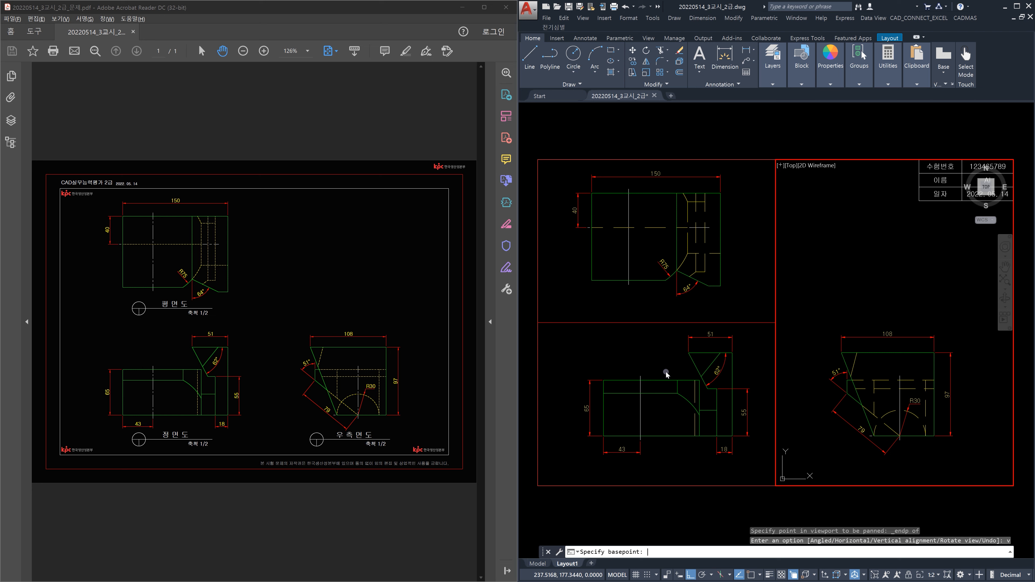
{"action": "left_click", "coordinate": [642, 355]}
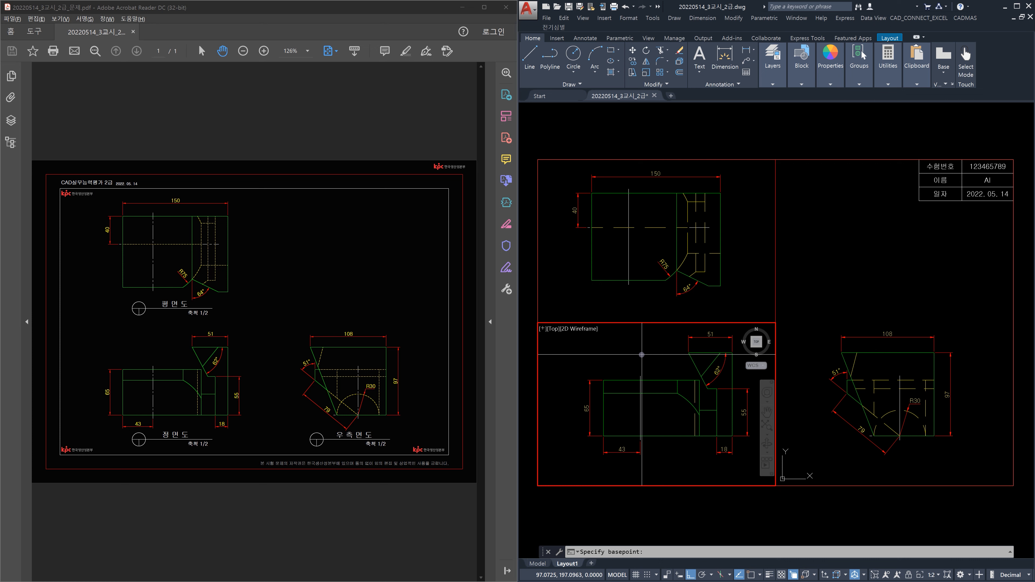
{"action": "type", "text": "end"}
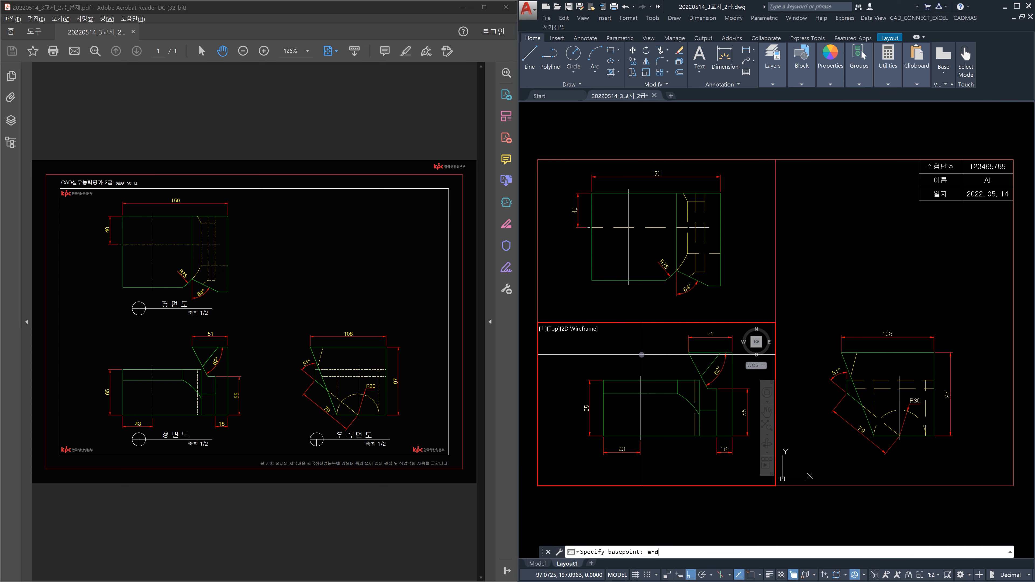
{"action": "key", "text": "Return"}
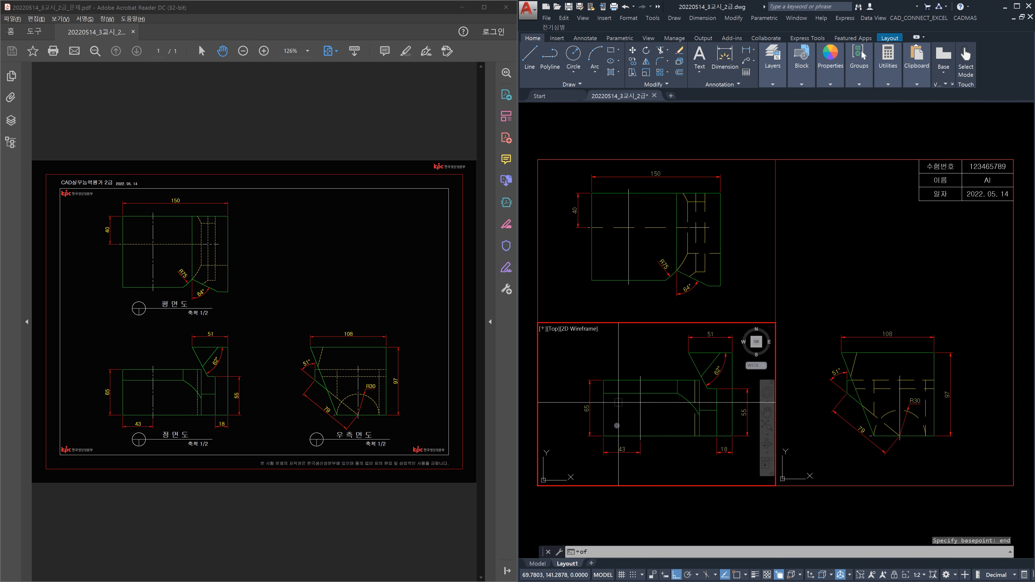
{"action": "left_click", "coordinate": [601, 411]}
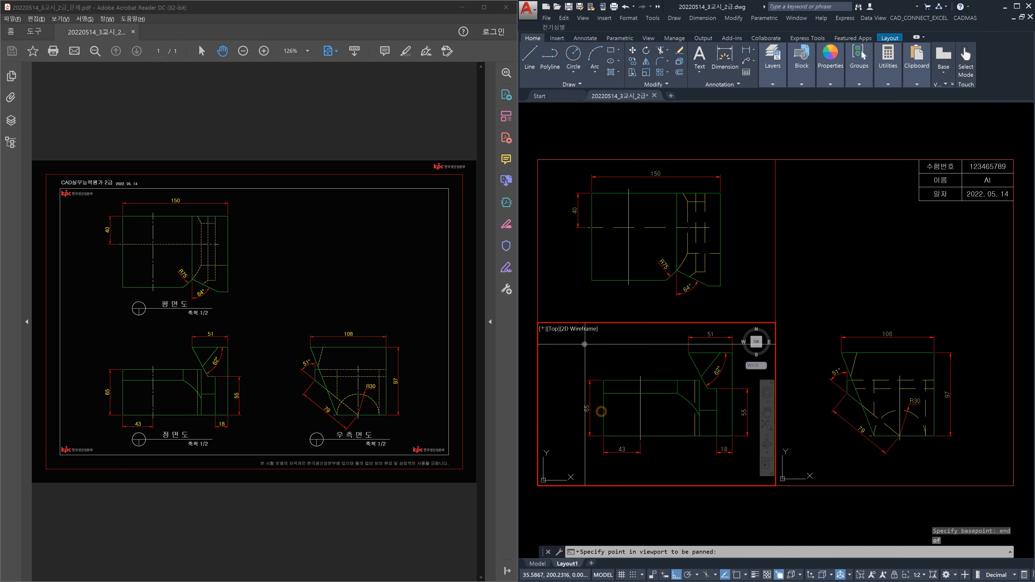
{"action": "left_click", "coordinate": [577, 294]}
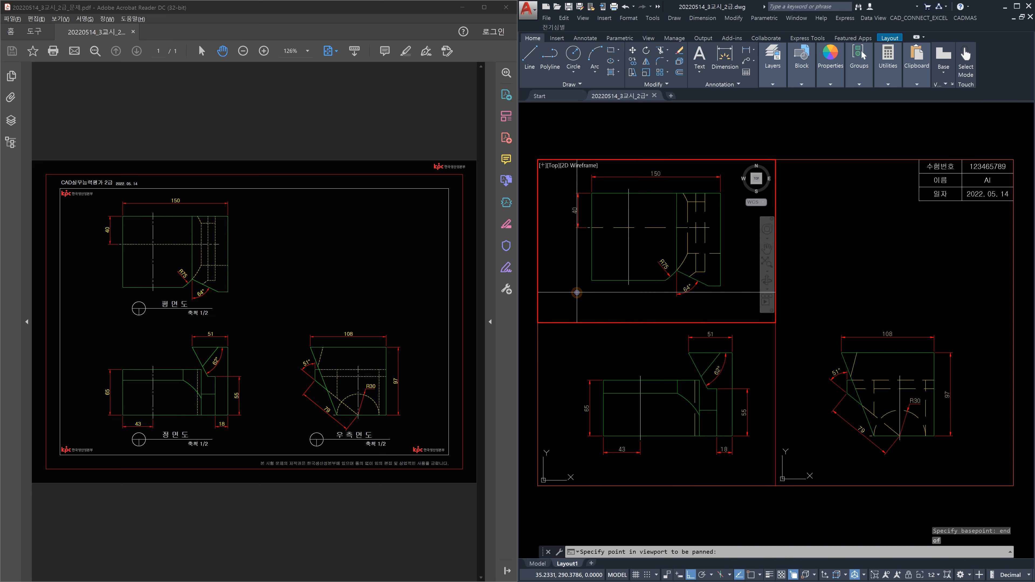
{"action": "type", "text": "end"}
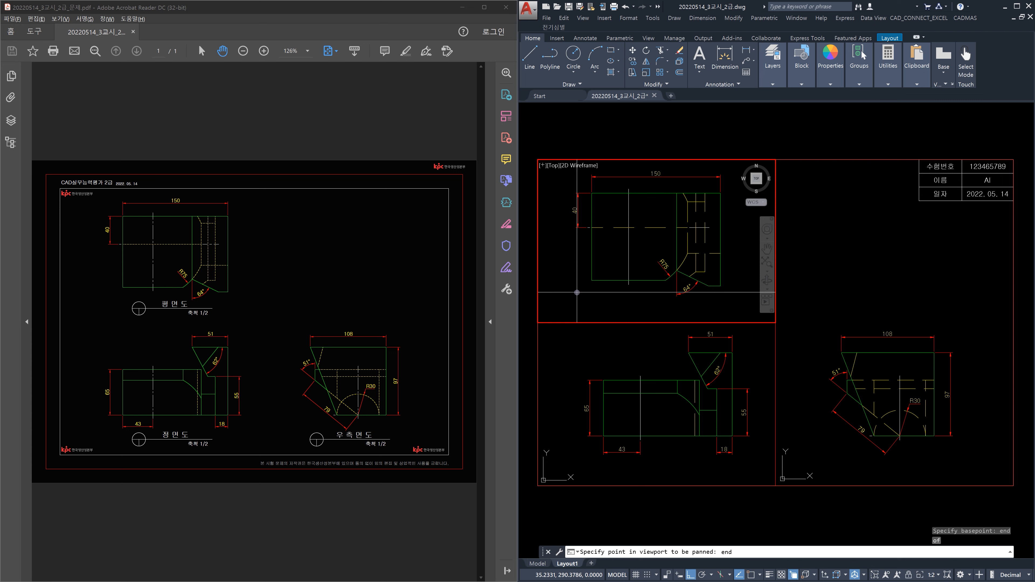
{"action": "key", "text": "Return"}
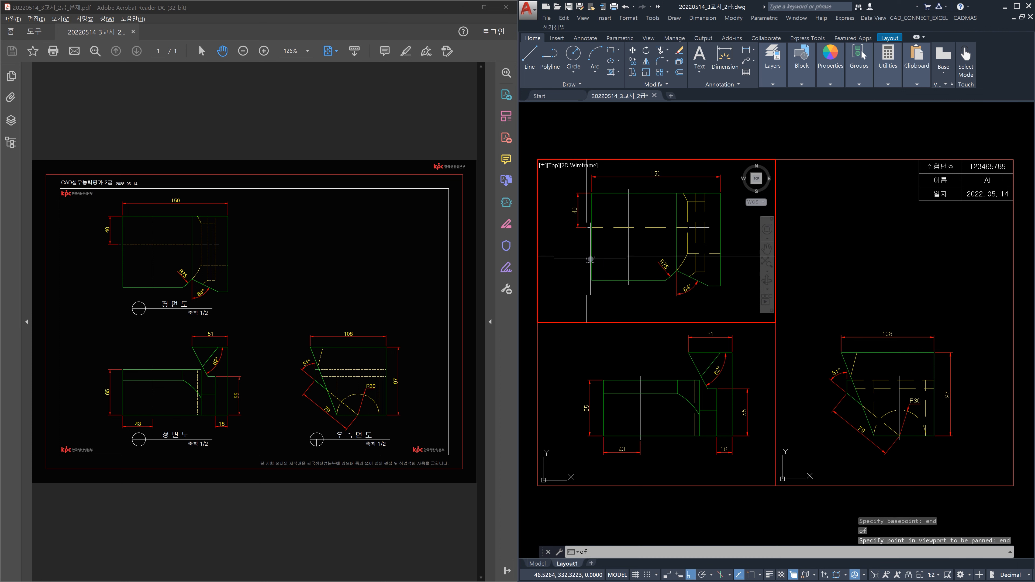
{"action": "left_click", "coordinate": [592, 260]}
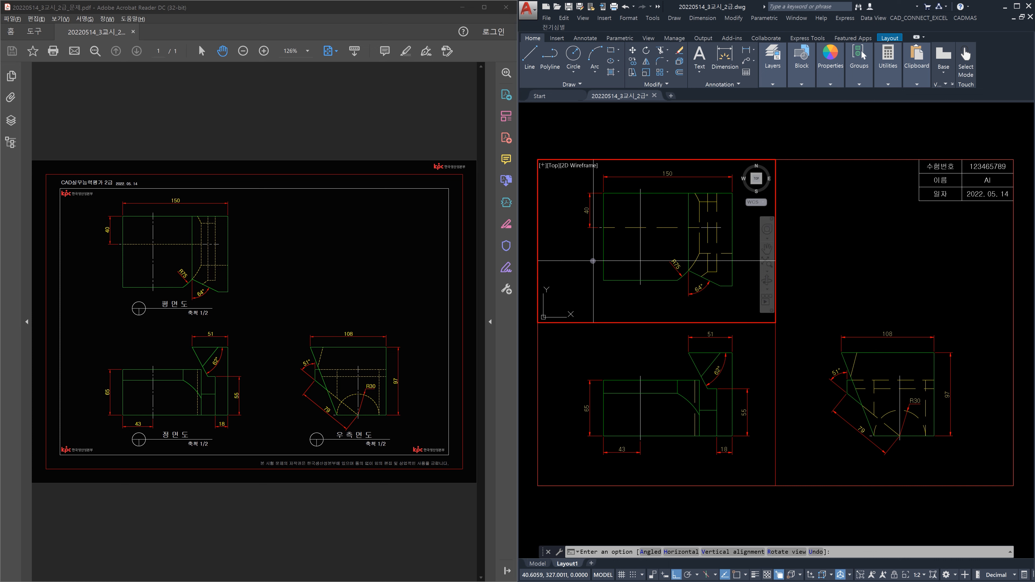
{"action": "key", "text": "Escape"}
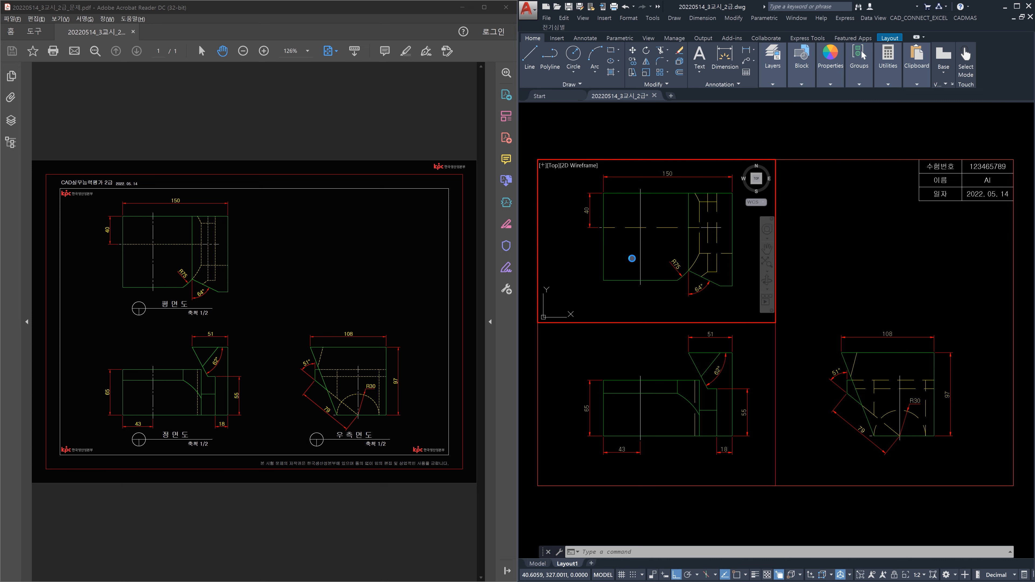
{"action": "left_click", "coordinate": [782, 139]}
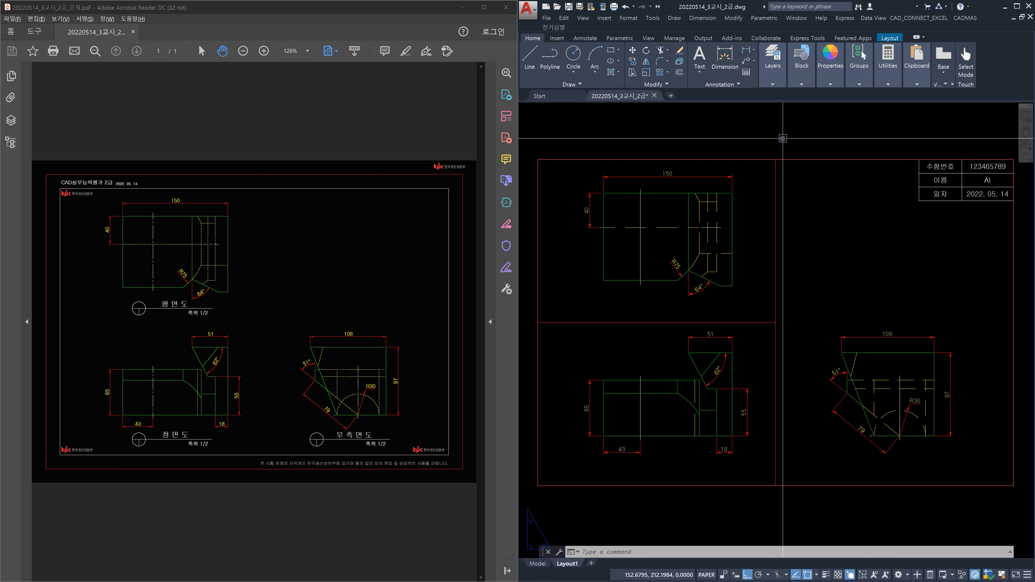
Step: Thaw the 뷰포트 layer and move all three viewport frames onto it, clearing the selection
{"action": "left_click", "coordinate": [794, 330]}
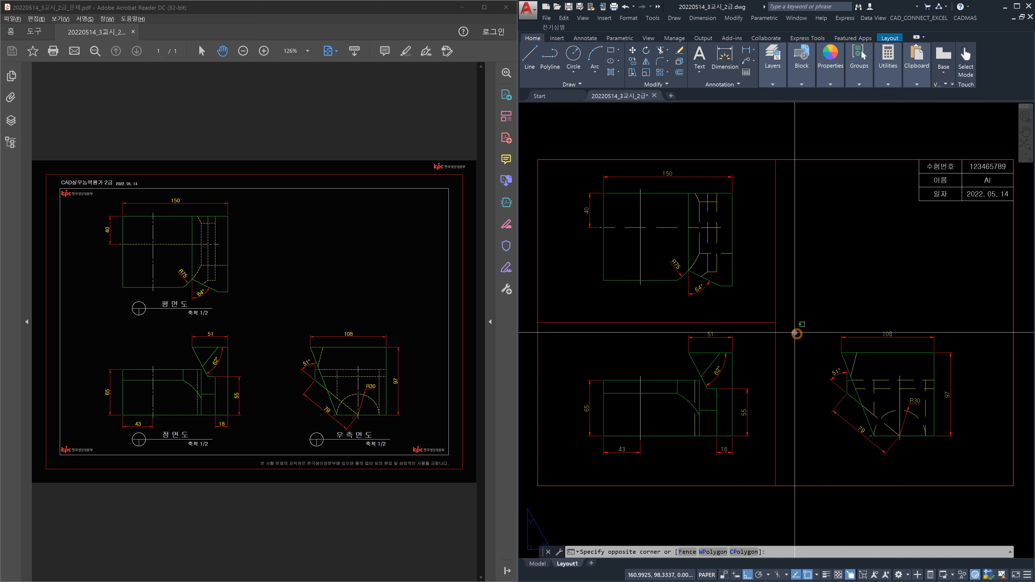
{"action": "left_click", "coordinate": [751, 294]}
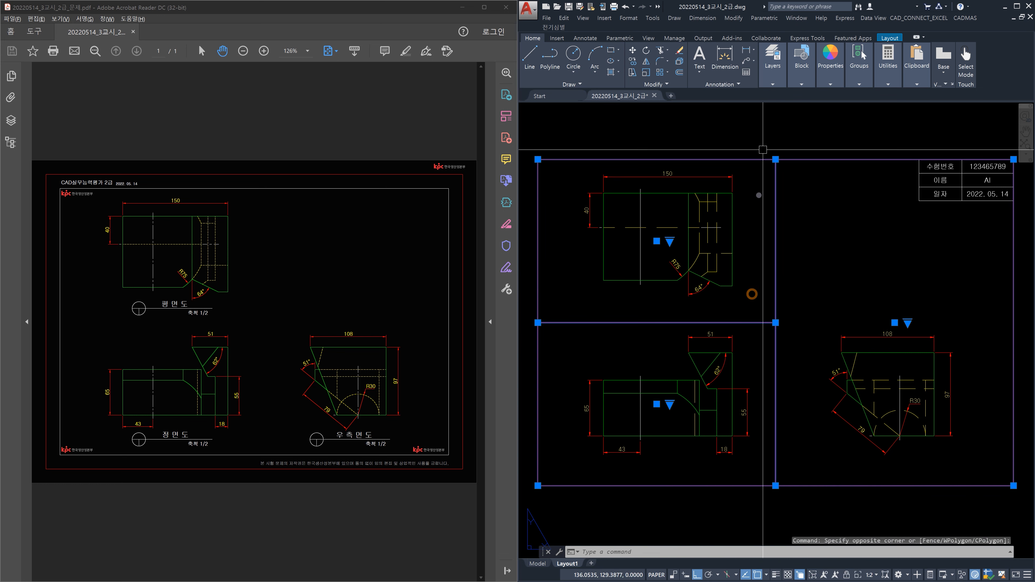
{"action": "left_click", "coordinate": [773, 85]}
{"action": "left_click", "coordinate": [775, 96]}
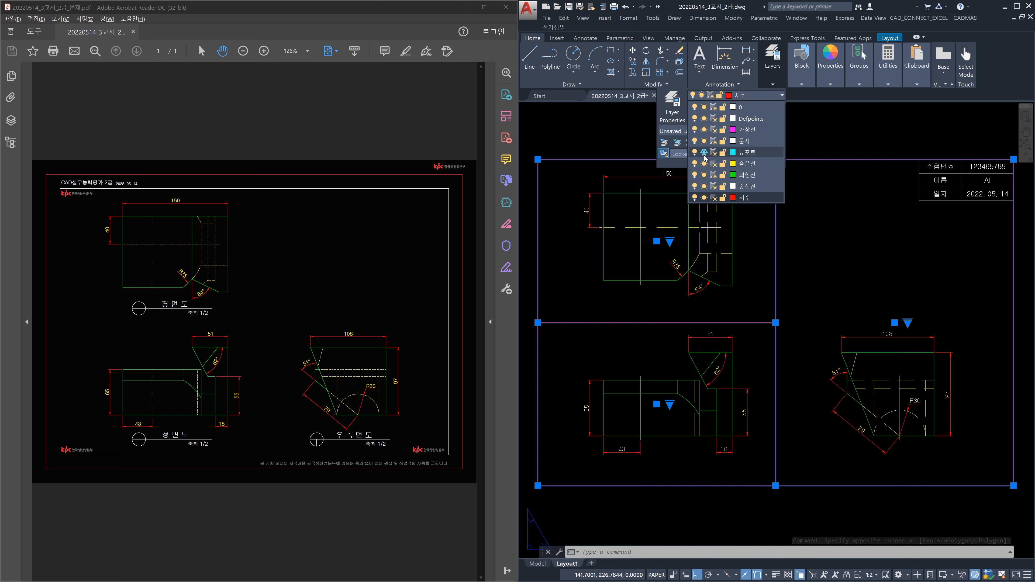
{"action": "left_click", "coordinate": [744, 152]}
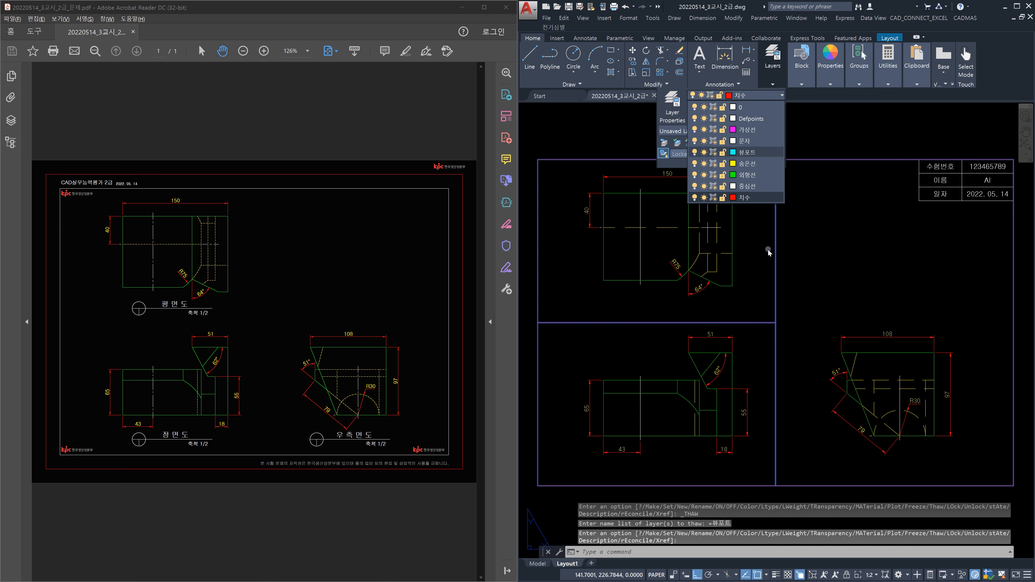
{"action": "key", "text": "Escape"}
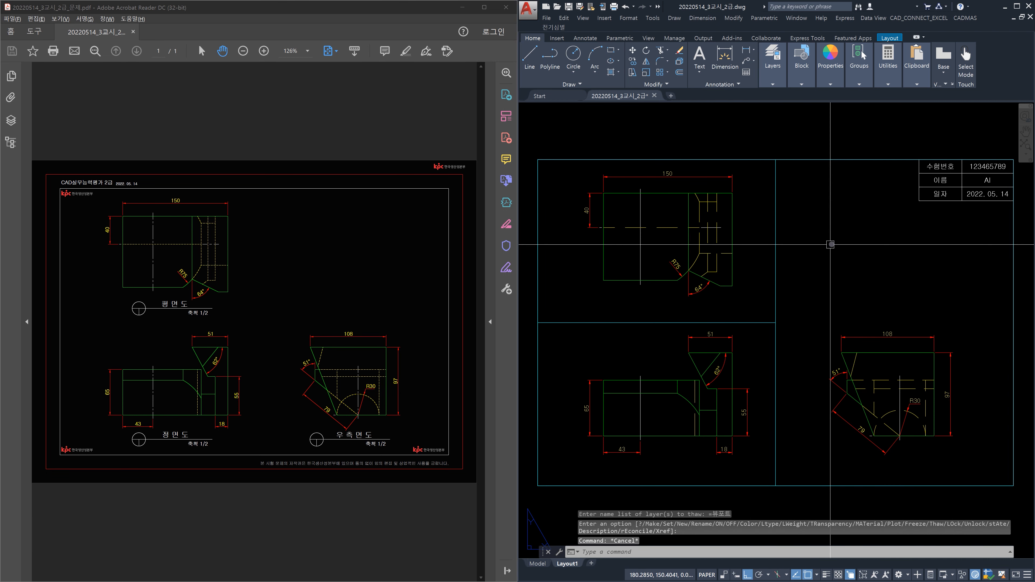
Step: Freeze the 뷰포트 layer so the viewport frames are hidden on the layout sheet
{"action": "left_click", "coordinate": [772, 85]}
{"action": "left_click", "coordinate": [767, 95]}
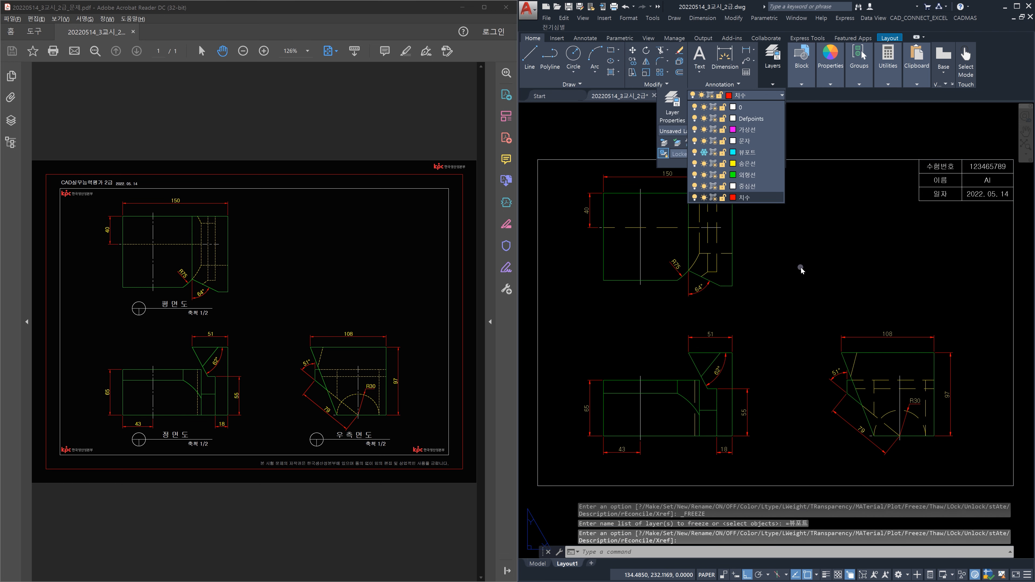
{"action": "left_click", "coordinate": [801, 270]}
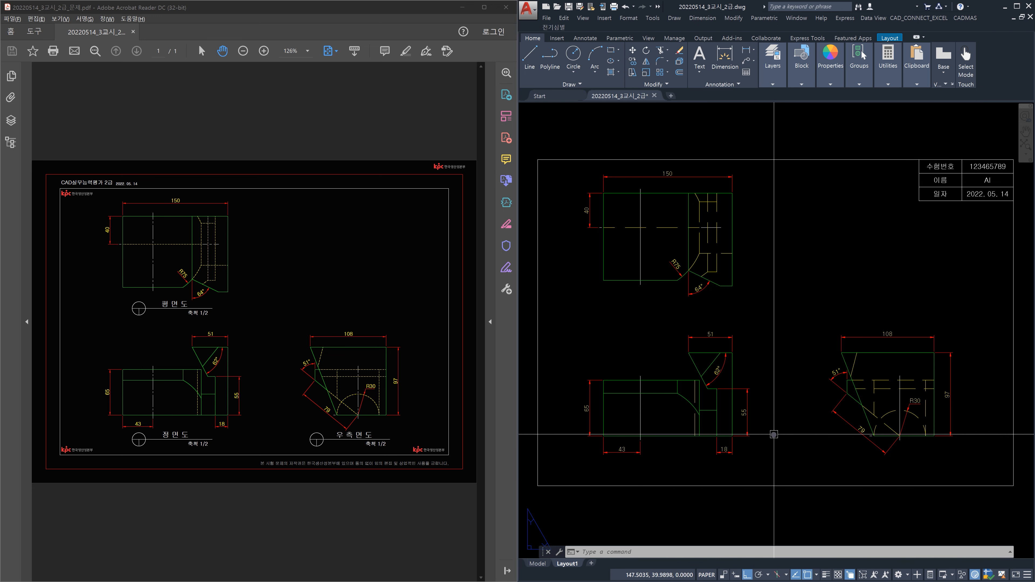
Step: Insert the TITLE block from the current drawing beneath the front view, then dismiss the block palette
{"action": "type", "text": "i"}
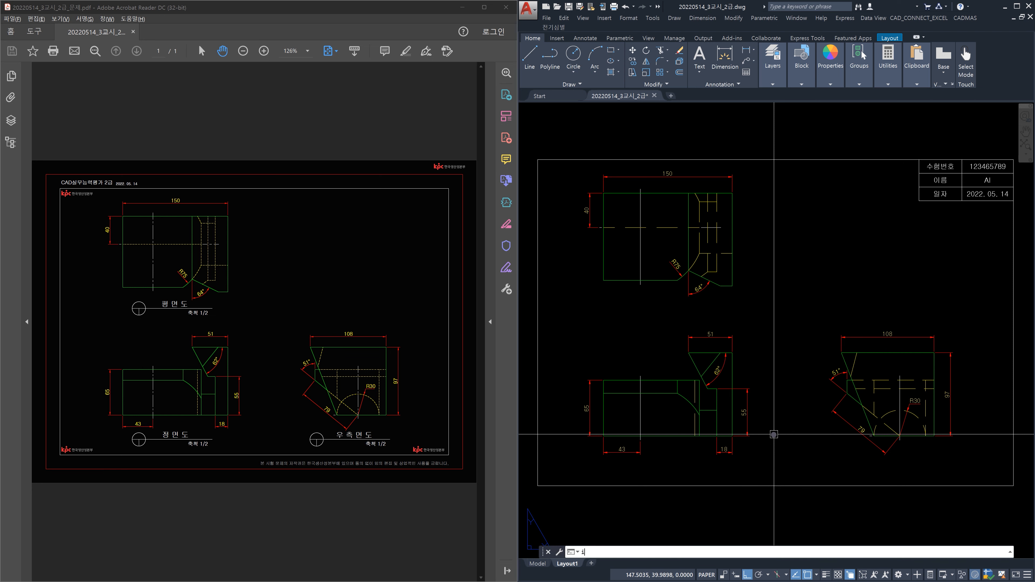
{"action": "key", "text": "Return"}
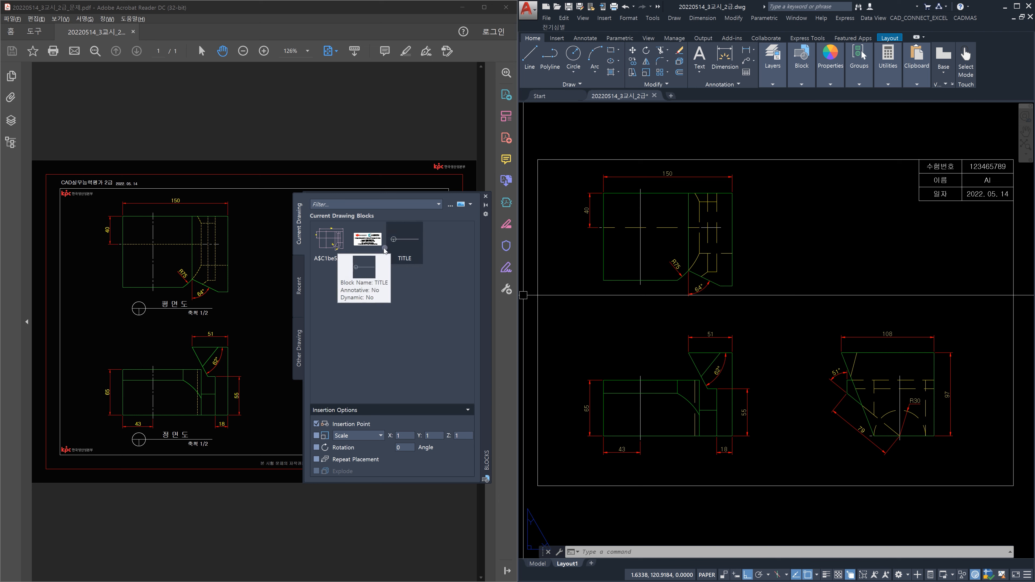
{"action": "left_click", "coordinate": [401, 242]}
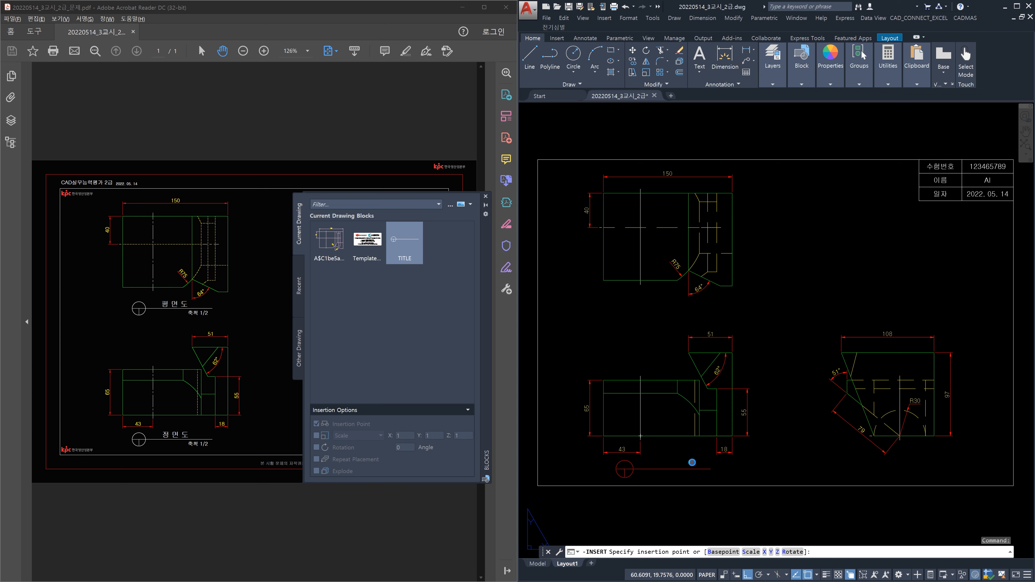
{"action": "left_click", "coordinate": [691, 462]}
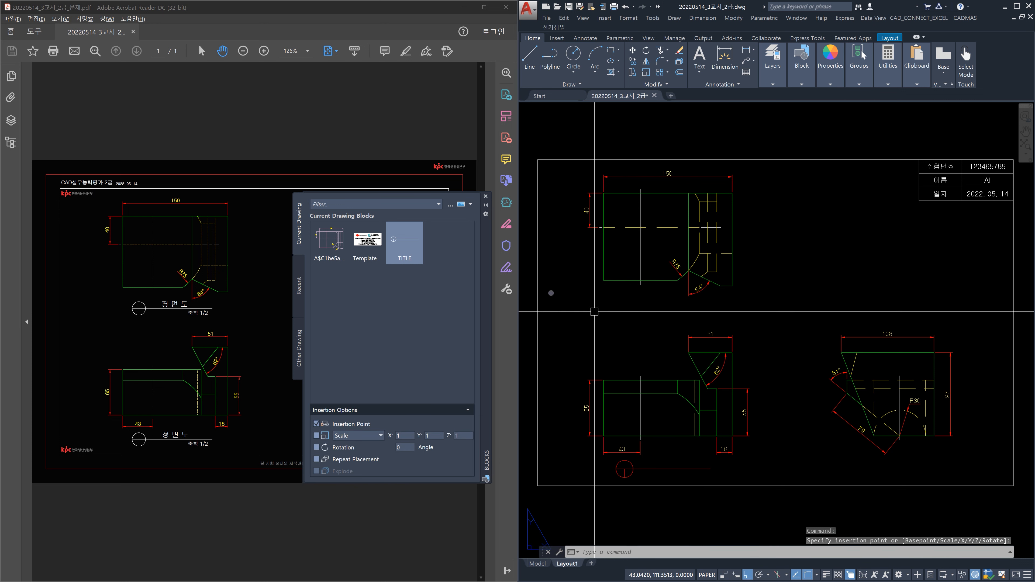
{"action": "left_click", "coordinate": [486, 196]}
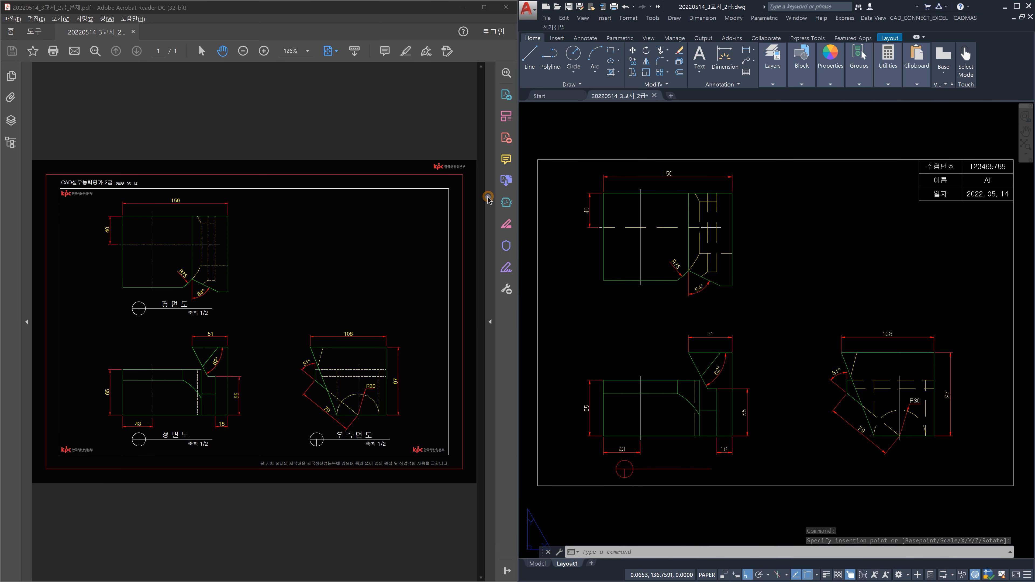
Step: Move the title symbol beneath the front view onto layer 0 and clear the selection
{"action": "left_click", "coordinate": [689, 470]}
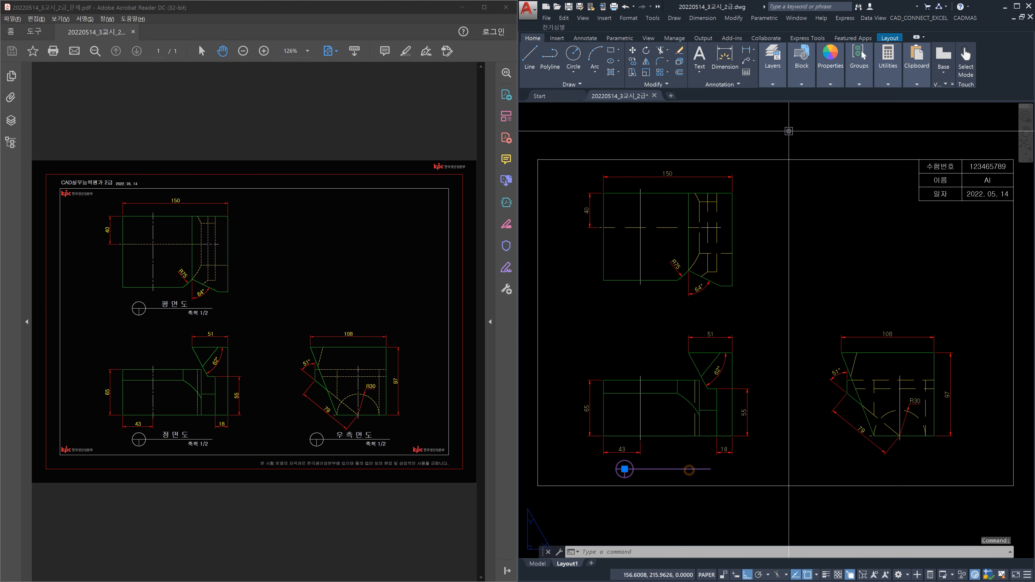
{"action": "left_click", "coordinate": [773, 85]}
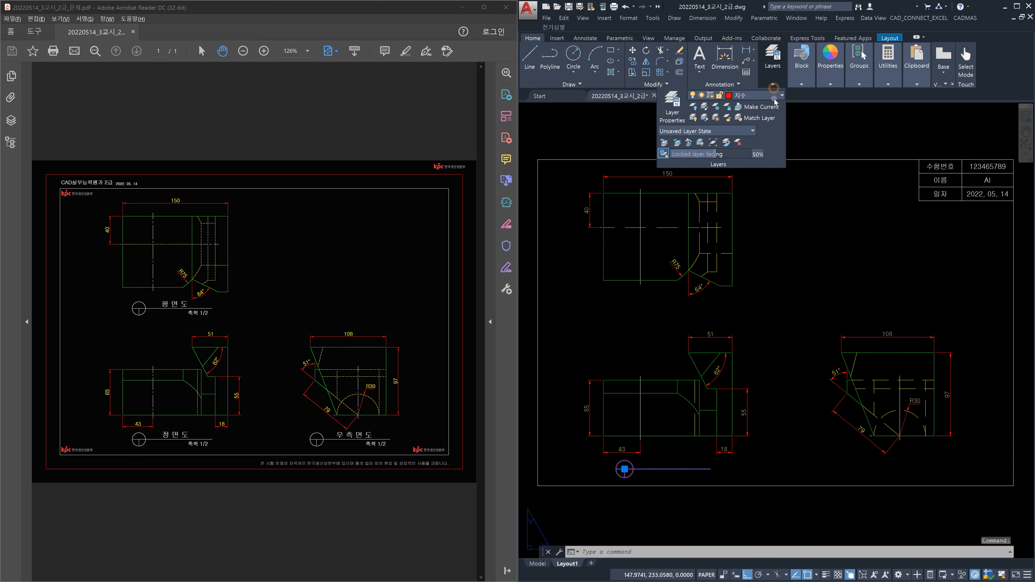
{"action": "left_click", "coordinate": [773, 97]}
{"action": "left_click", "coordinate": [764, 107]}
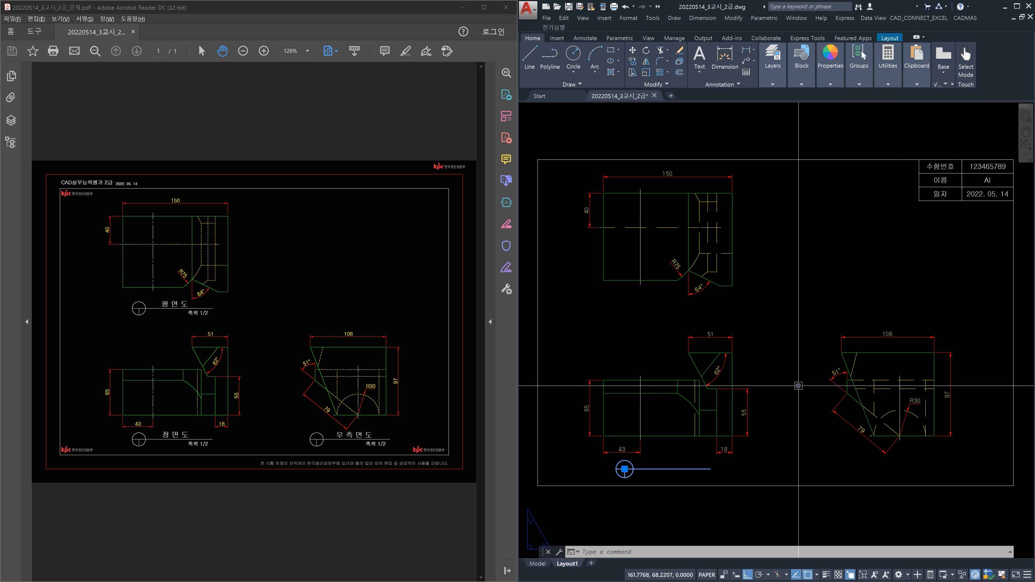
{"action": "key", "text": "Escape"}
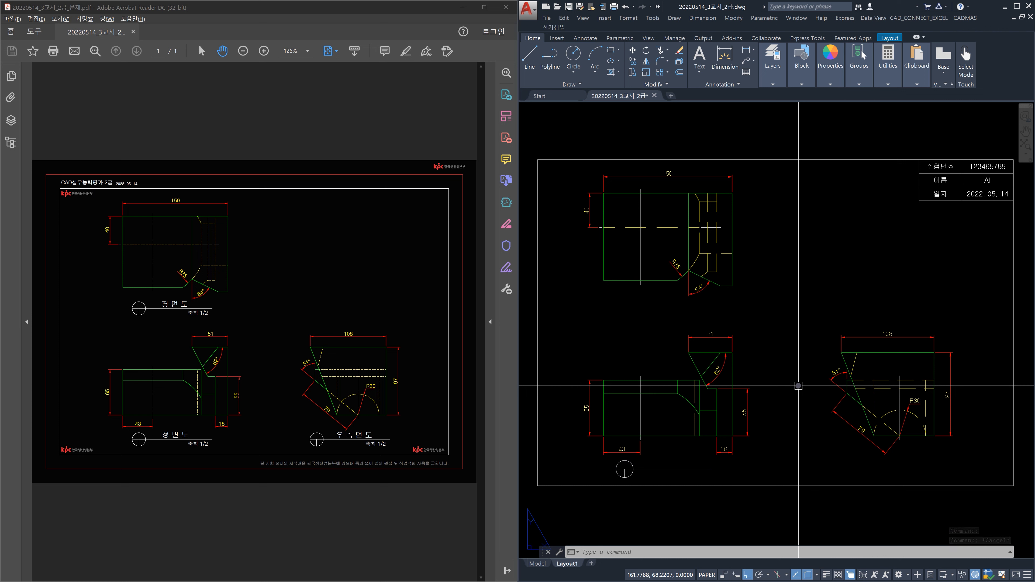
Step: Copy the 수험번호 text from the title block to two spots, above and below the front view's title line
{"action": "type", "text": "co"}
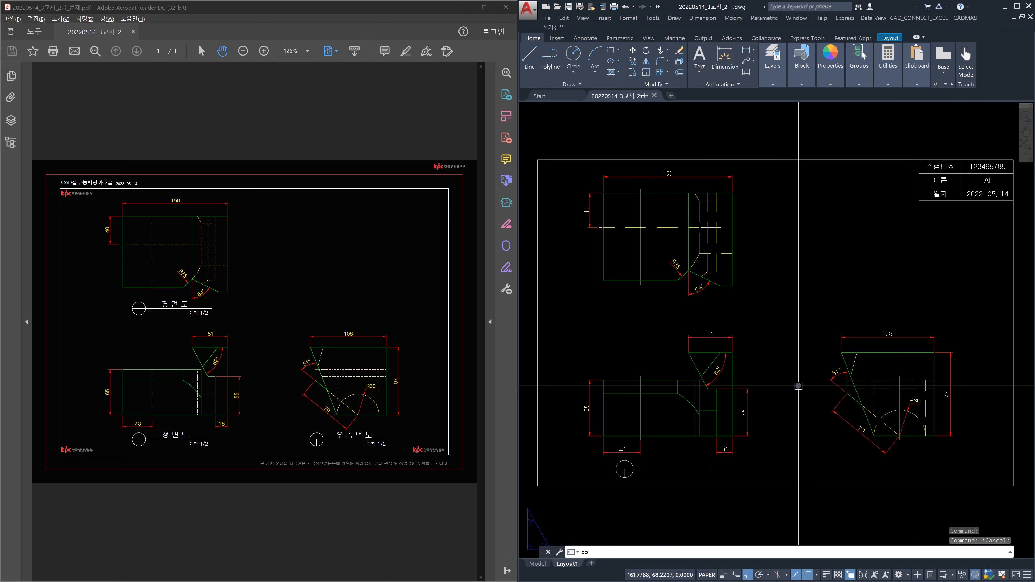
{"action": "key", "text": "Return"}
{"action": "left_click", "coordinate": [946, 166]}
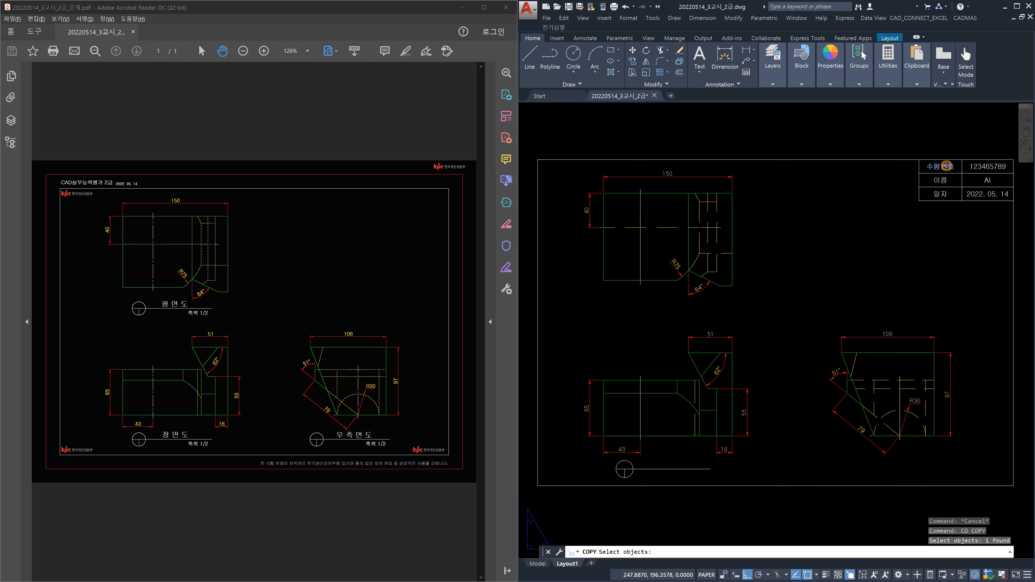
{"action": "key", "text": "Return"}
{"action": "left_click", "coordinate": [941, 166]}
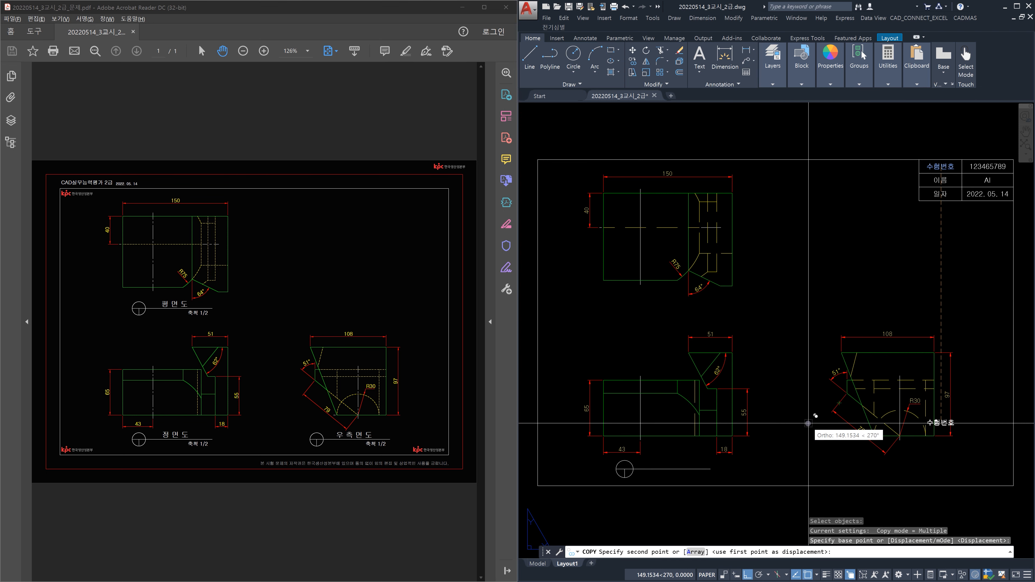
{"action": "key", "text": "F8"}
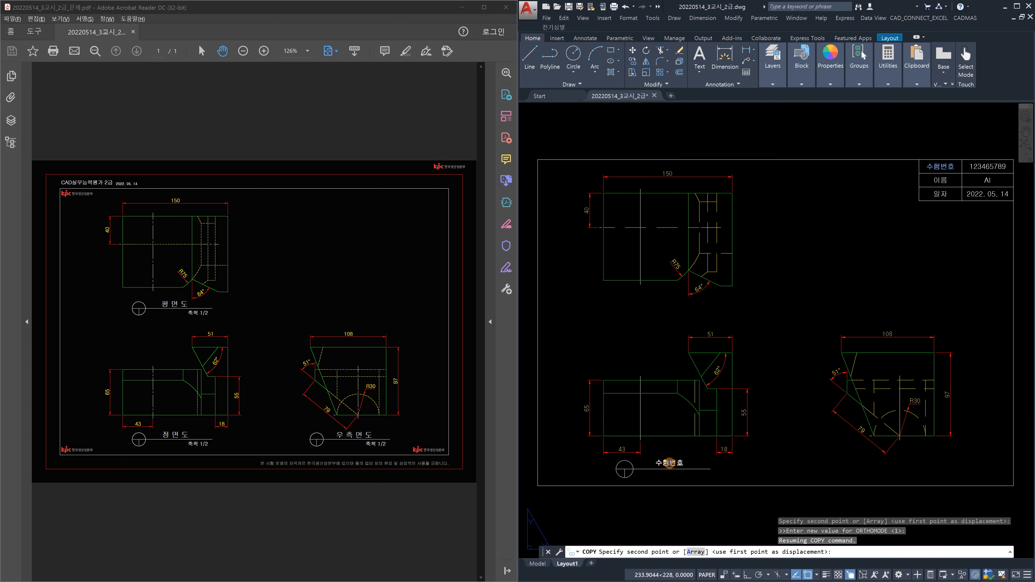
{"action": "left_click", "coordinate": [669, 463]}
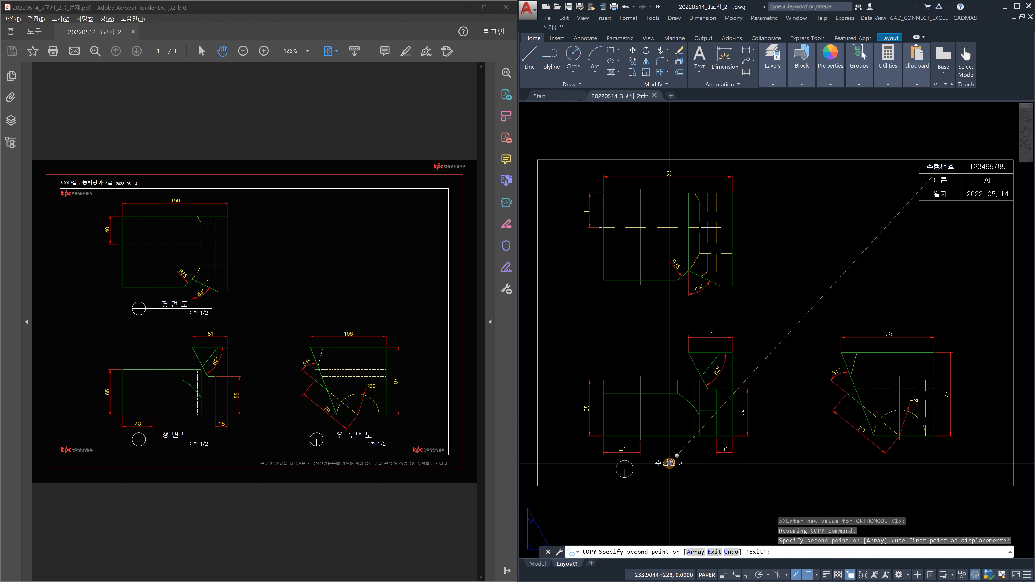
{"action": "left_click", "coordinate": [694, 476]}
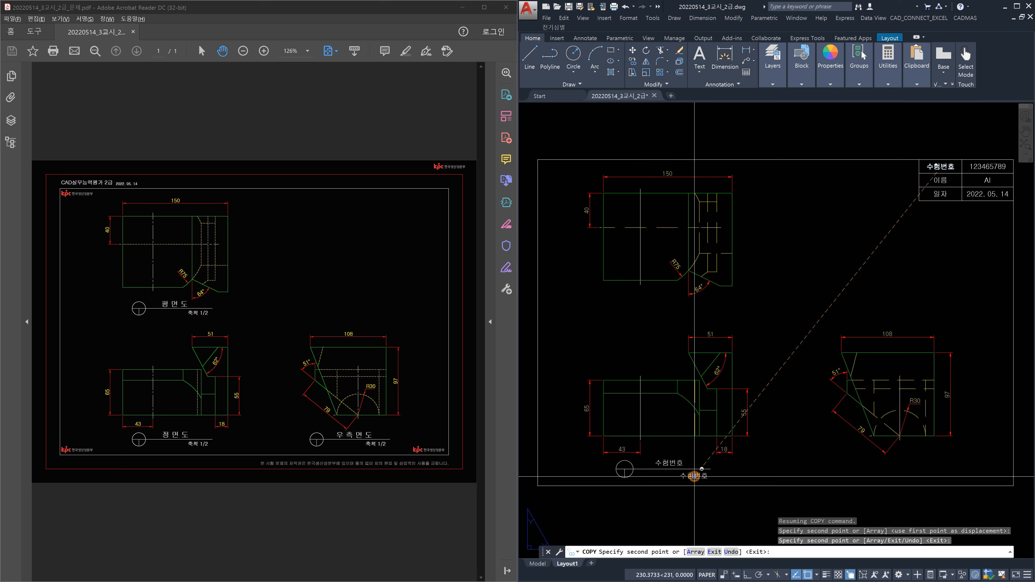
{"action": "left_click", "coordinate": [820, 456]}
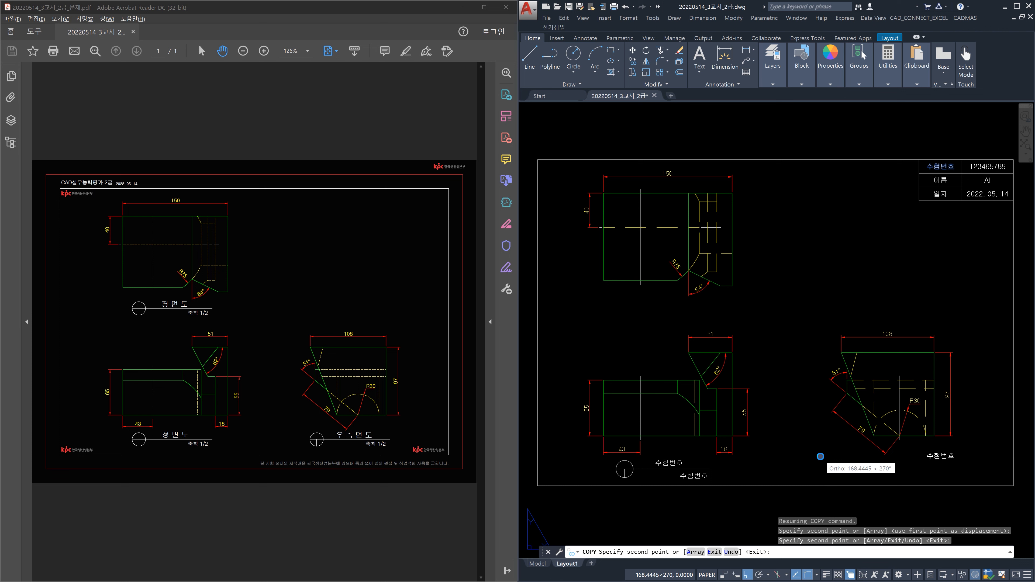
{"action": "key", "text": "Escape"}
Step: Set the height of the copied text above the front view's title line to 3.5
{"action": "scroll", "coordinate": [671, 476], "scroll_direction": "up", "scroll_amount": 4}
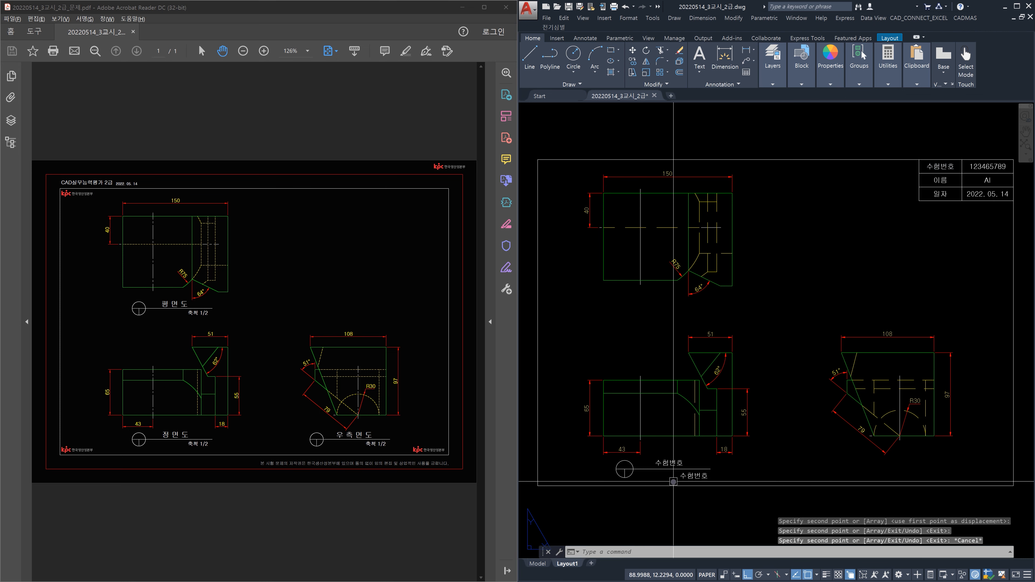
{"action": "scroll", "coordinate": [671, 476], "scroll_direction": "up", "scroll_amount": 2}
{"action": "middle_click_drag", "start_coordinate": [668, 471], "coordinate": [794, 430]}
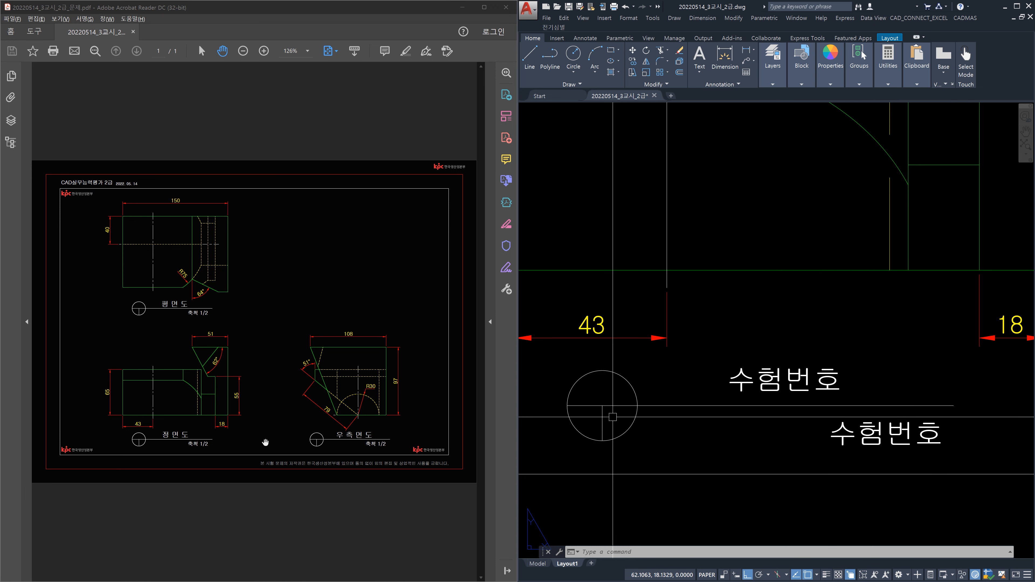
{"action": "double_click", "coordinate": [860, 369]}
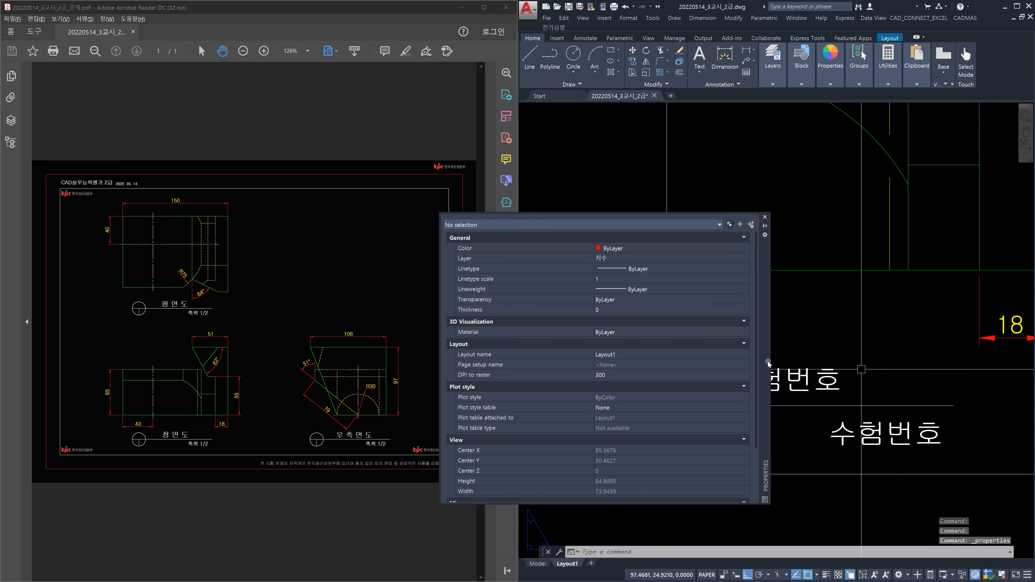
{"action": "left_click_drag", "start_coordinate": [766, 369], "coordinate": [426, 349]}
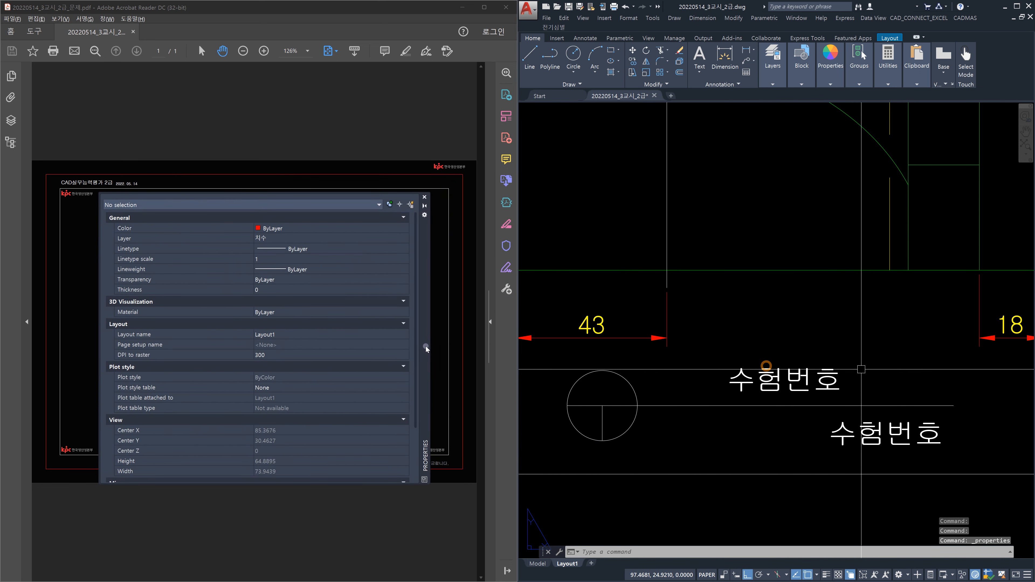
{"action": "left_click", "coordinate": [830, 370]}
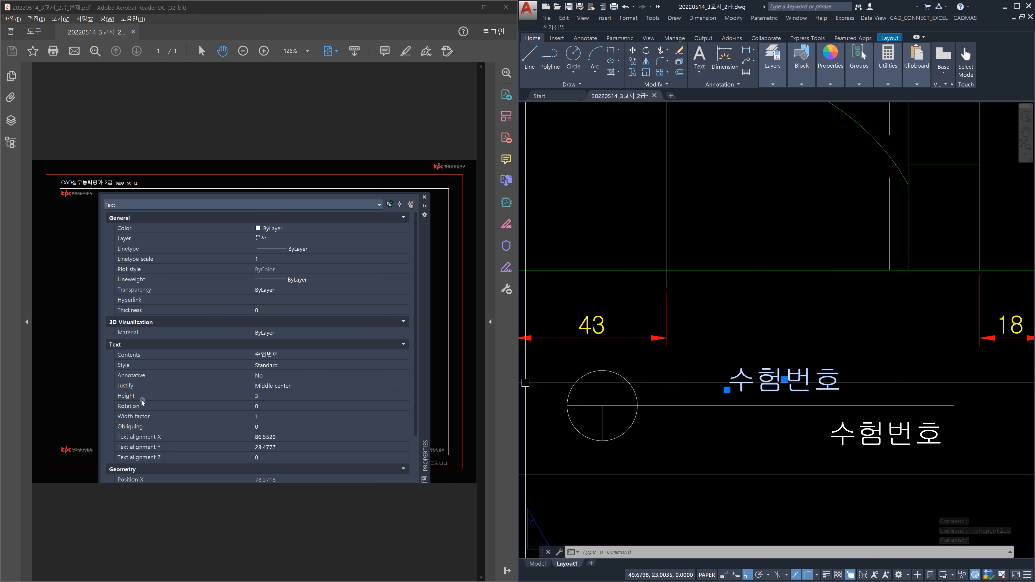
{"action": "left_click", "coordinate": [274, 399]}
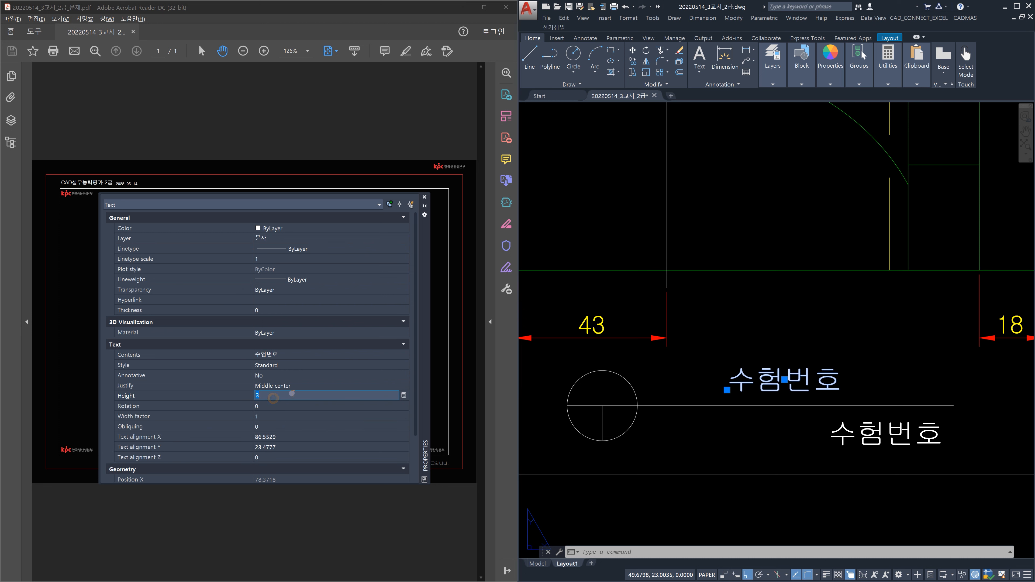
{"action": "type", "text": "3.5"}
{"action": "key", "text": "Tab"}
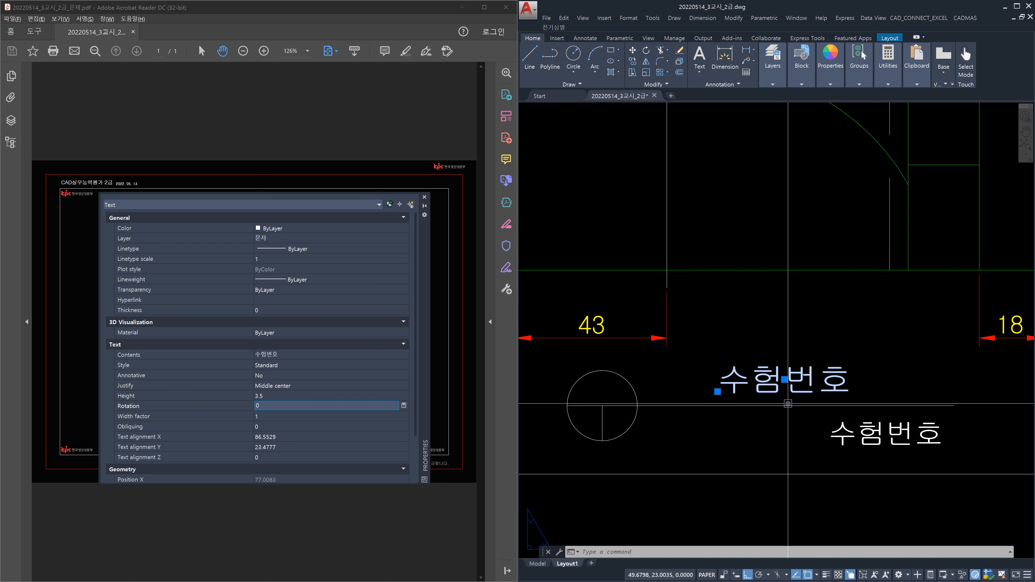
{"action": "key", "text": "Escape"}
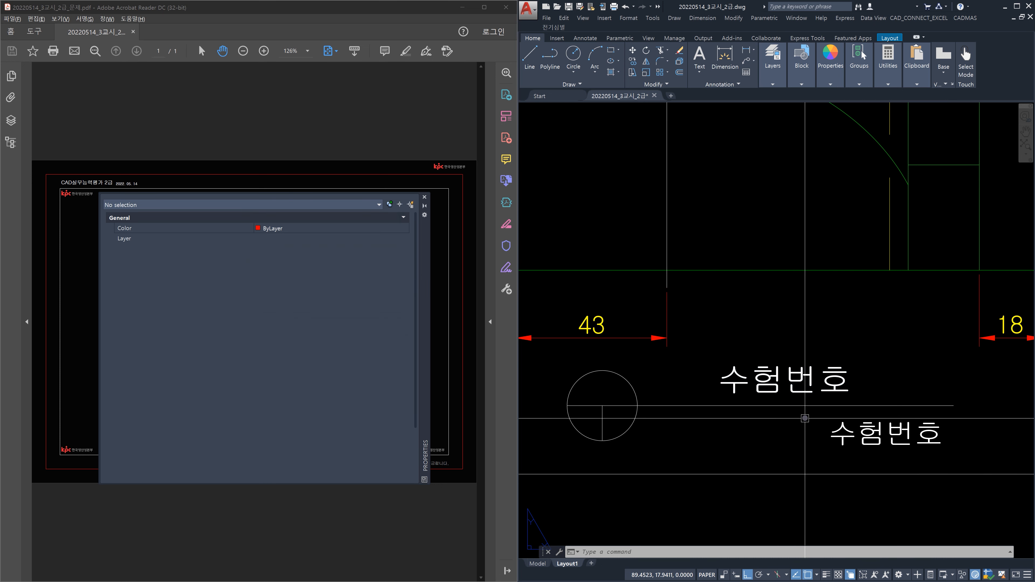
Step: Set the height of the copied text below the front view's title line to 2.5, then close its properties
{"action": "left_click", "coordinate": [839, 426]}
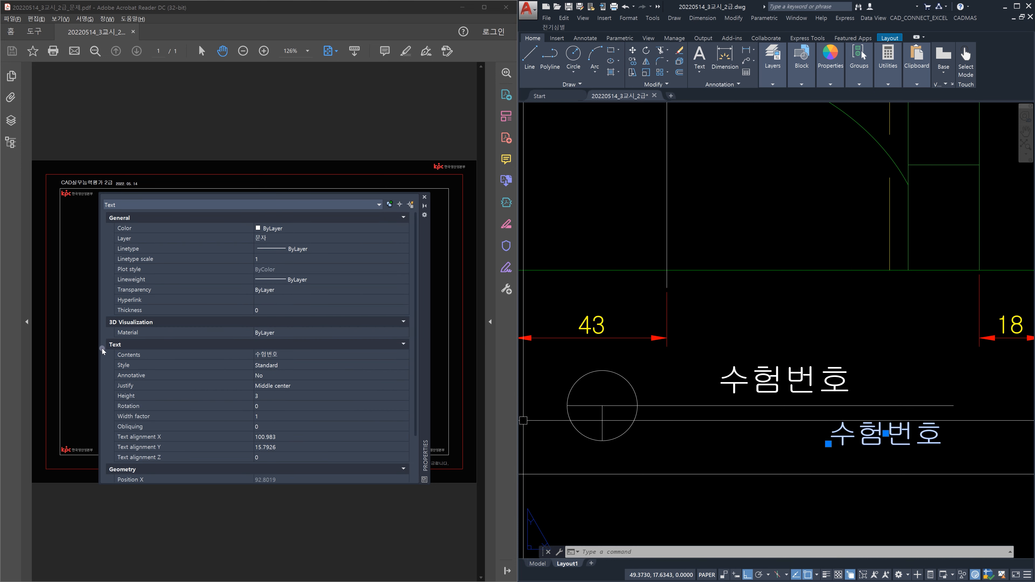
{"action": "left_click", "coordinate": [266, 397]}
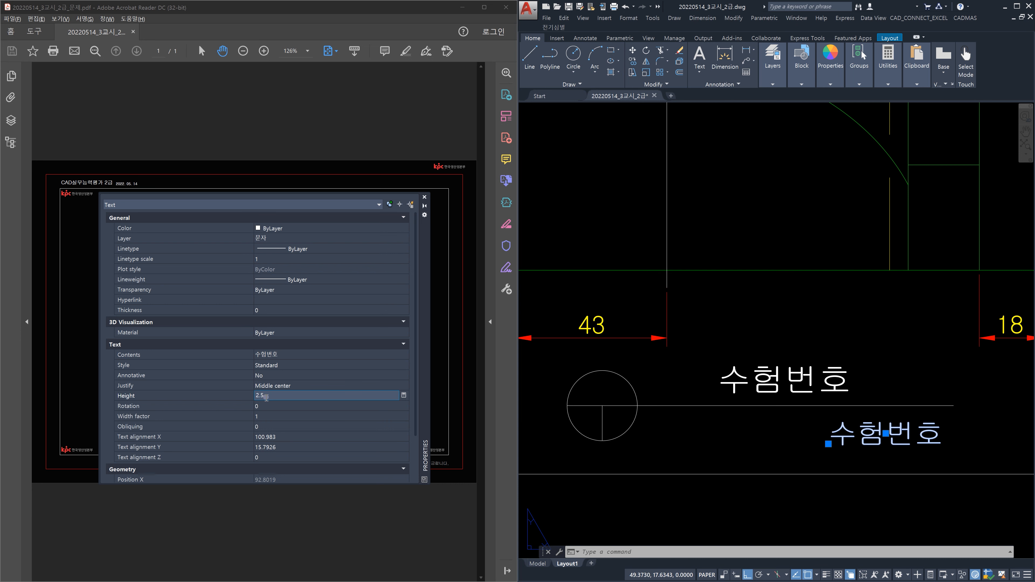
{"action": "key", "text": "Tab"}
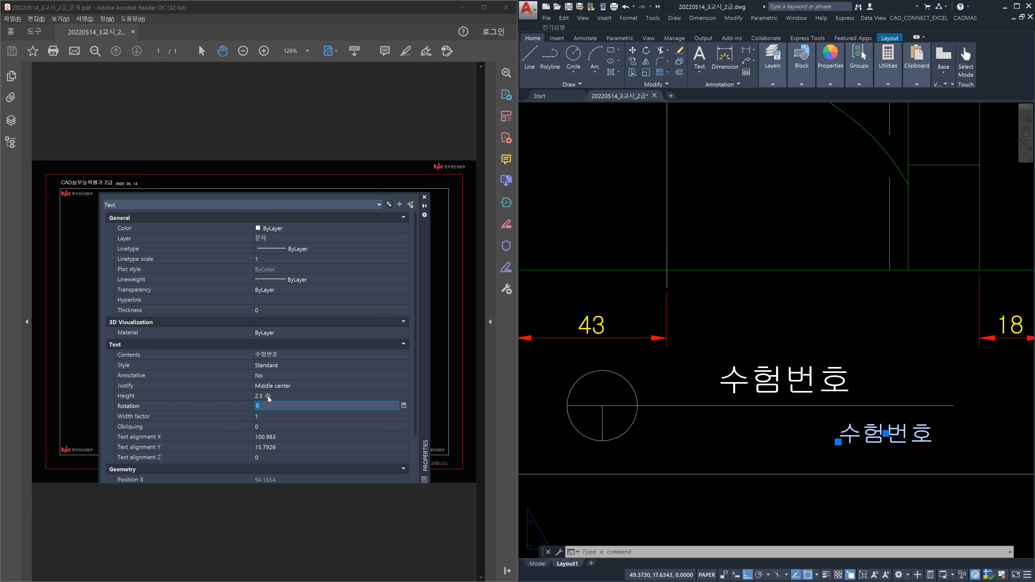
{"action": "left_click", "coordinate": [424, 197]}
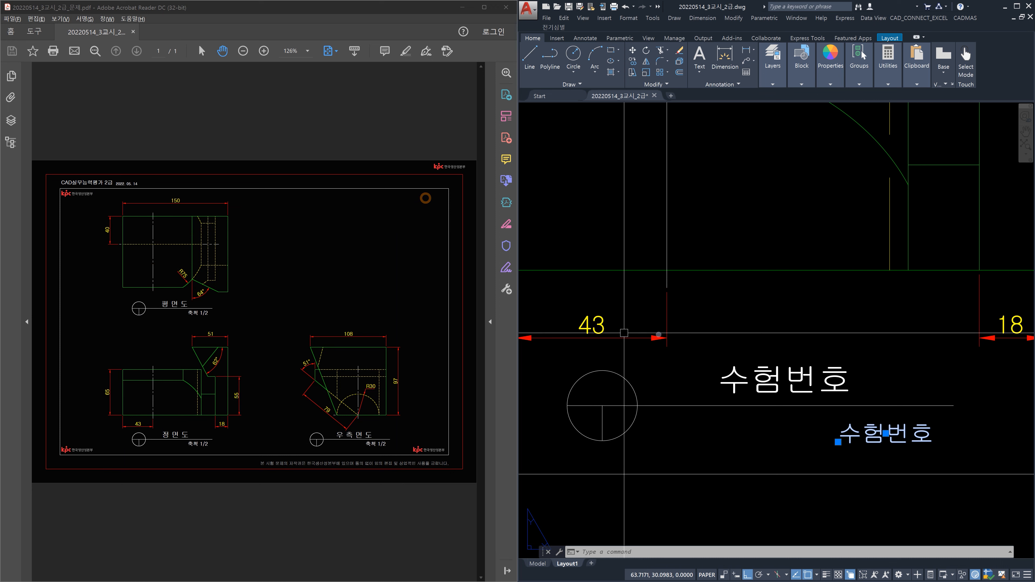
{"action": "key", "text": "Escape"}
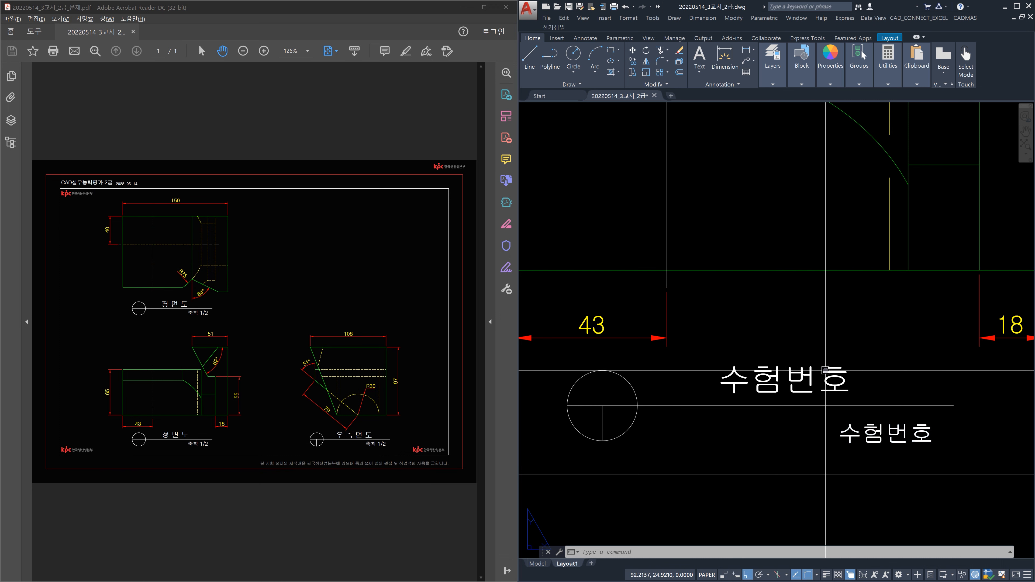
Step: Change the text above the front view's title line to "정 면 도" and the text below it to "축척 1/2"
{"action": "double_click", "coordinate": [825, 370]}
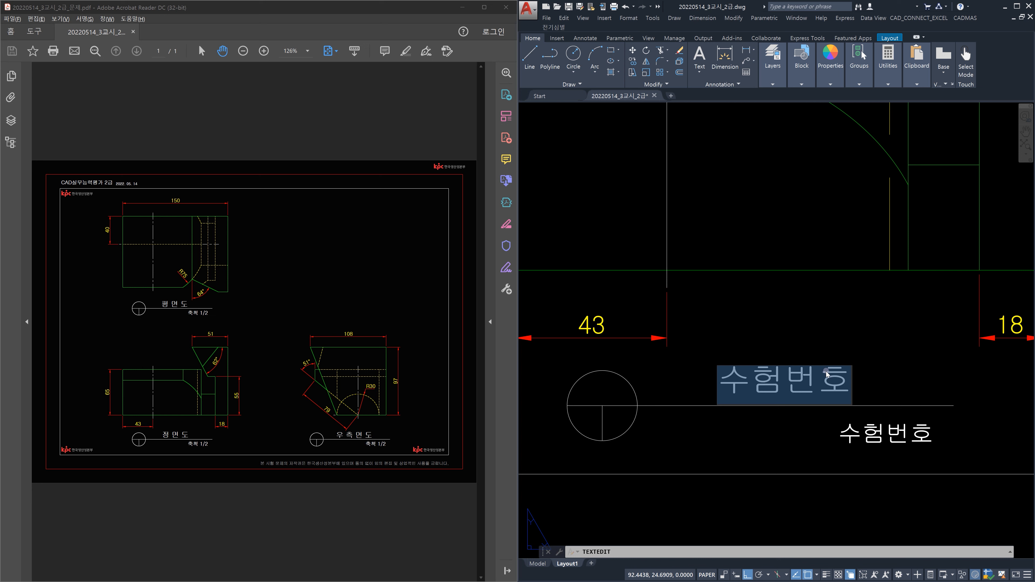
{"action": "type", "text": "정 면 도"}
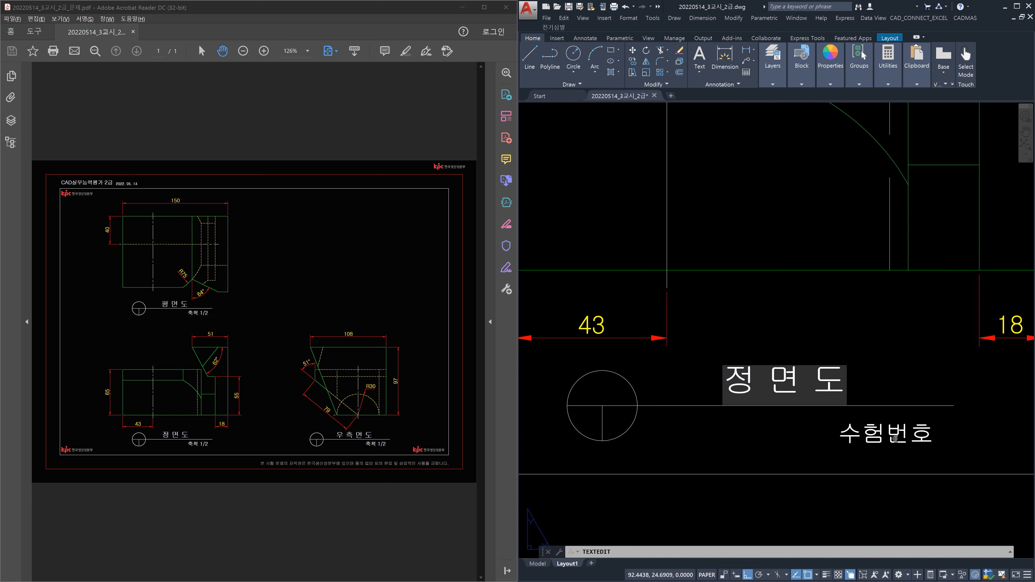
{"action": "key", "text": "Return"}
{"action": "left_click", "coordinate": [880, 436]}
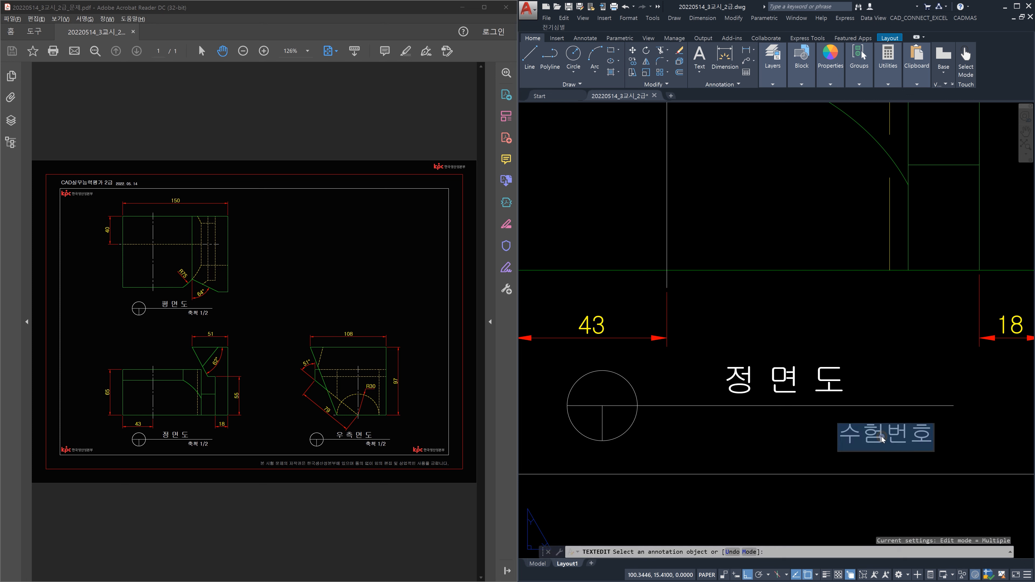
{"action": "type", "text": "축척 1/2"}
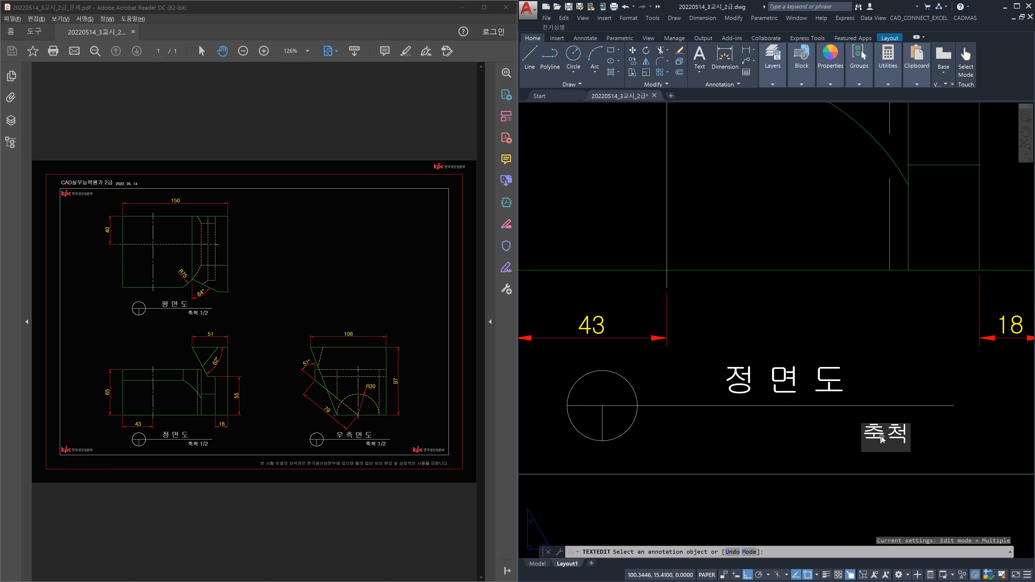
{"action": "key", "text": "Return"}
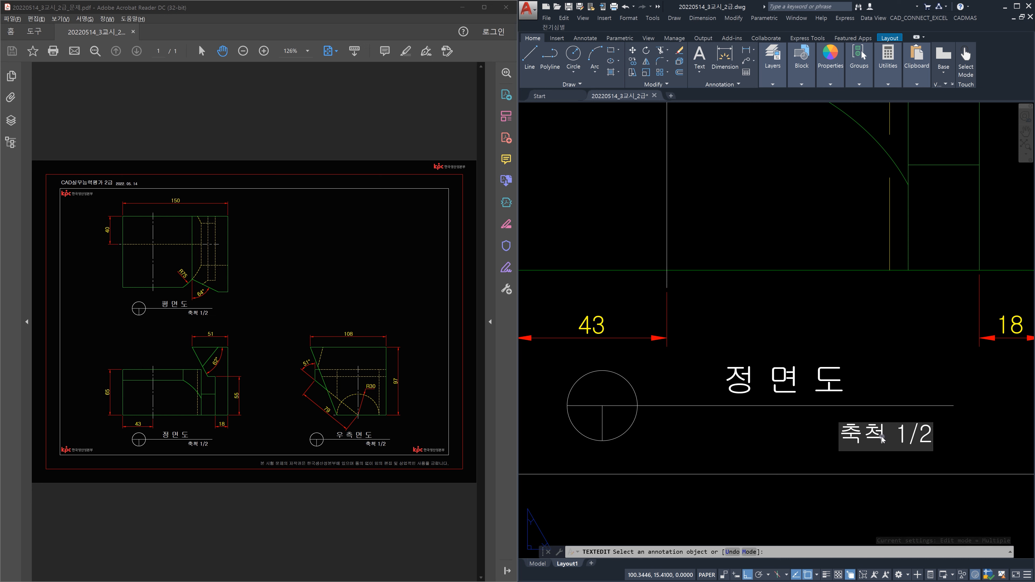
{"action": "key", "text": "Escape"}
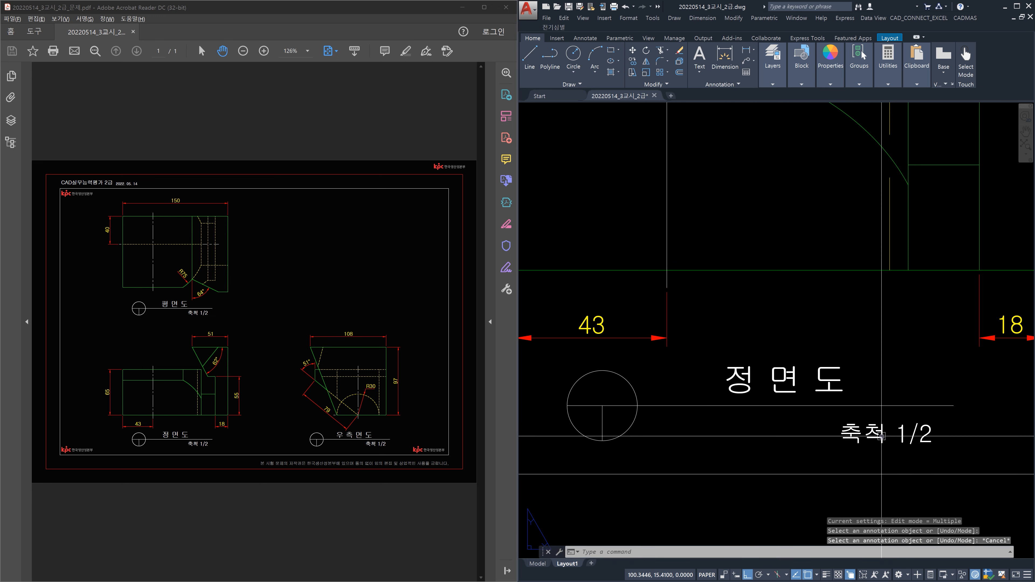
Step: Move the 축척 1/2 text straight up, closer to the front view's title line
{"action": "key", "text": "Hangul"}
{"action": "type", "text": "m"}
{"action": "key", "text": "Return"}
{"action": "left_click", "coordinate": [881, 436]}
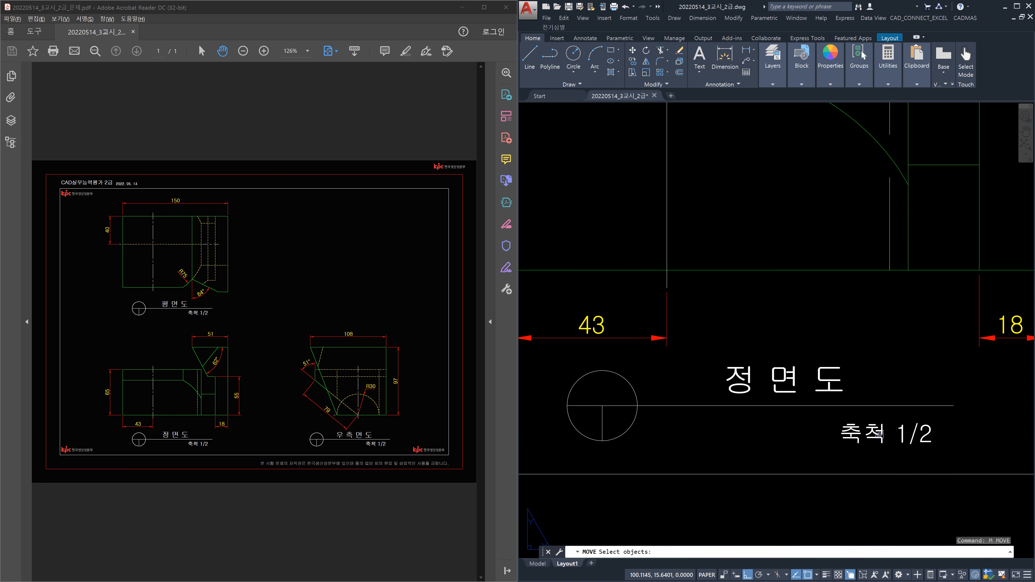
{"action": "key", "text": "Return"}
{"action": "left_click", "coordinate": [977, 439]}
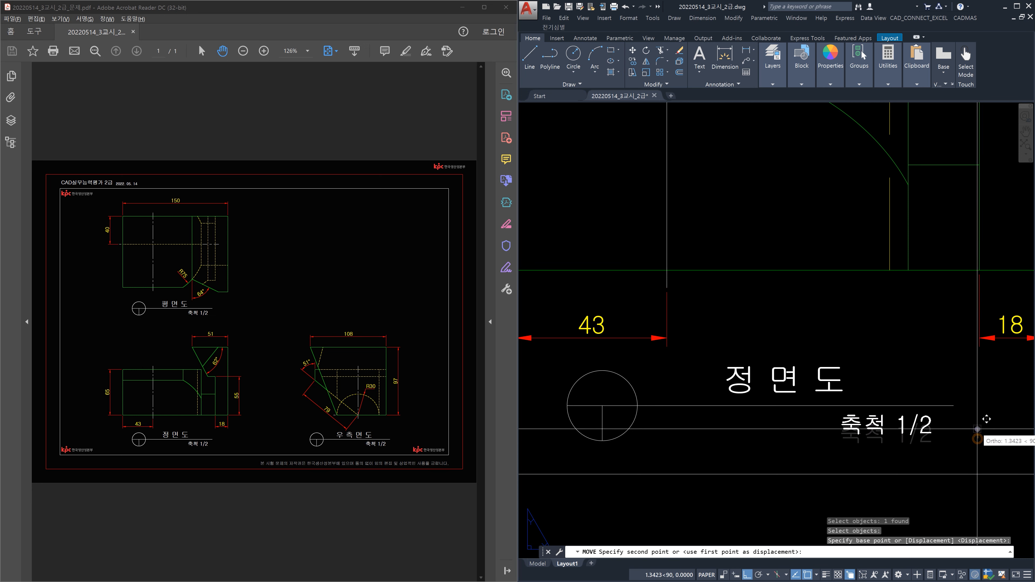
{"action": "left_click", "coordinate": [929, 423]}
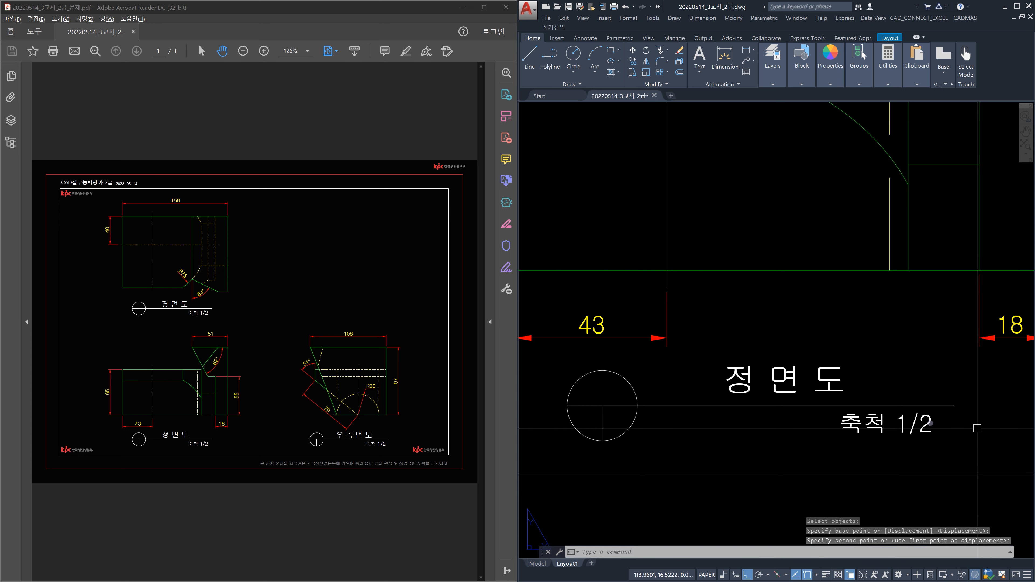
Step: Move the 축척 1/2 text horizontally about 1 unit towards the outer end of the front view's title line
{"action": "key", "text": "Return"}
{"action": "left_click", "coordinate": [929, 422]}
{"action": "key", "text": "Return"}
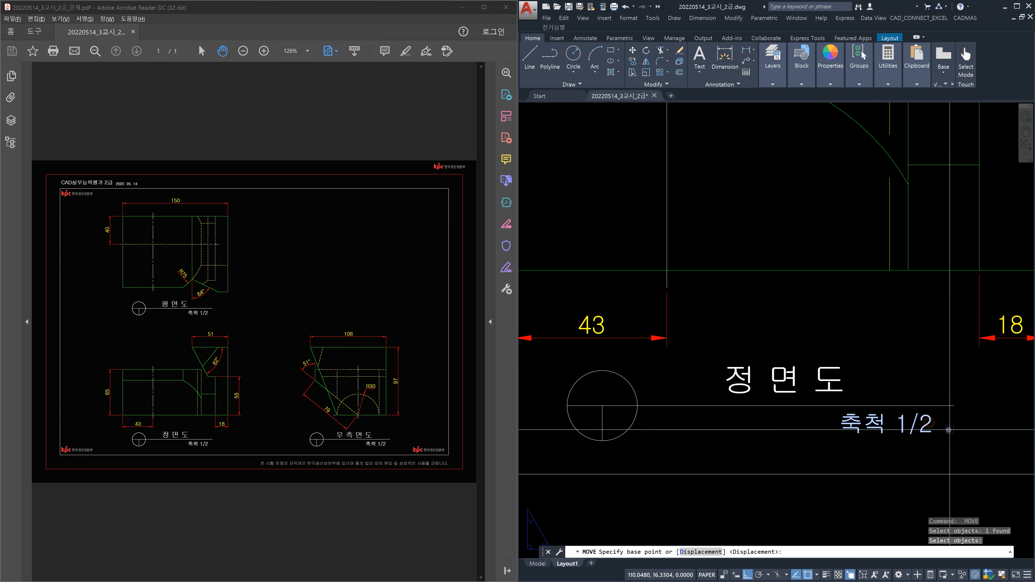
{"action": "left_click", "coordinate": [949, 430]}
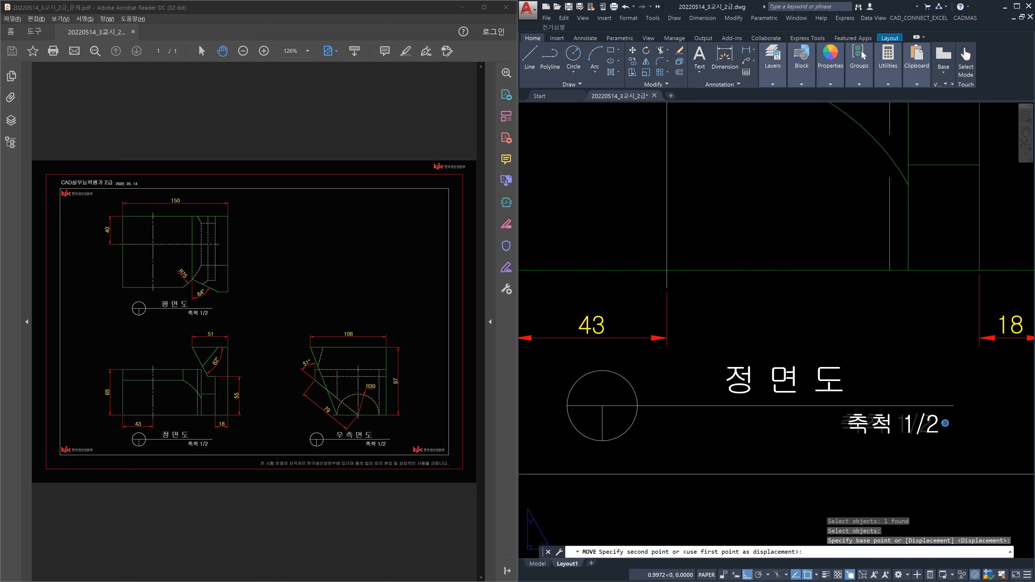
{"action": "left_click", "coordinate": [944, 423]}
Step: Copy the front view's title symbol and texts about 91 units up beneath the top view and about 135 units across beneath the side view
{"action": "scroll", "coordinate": [957, 412], "scroll_direction": "down", "scroll_amount": 5}
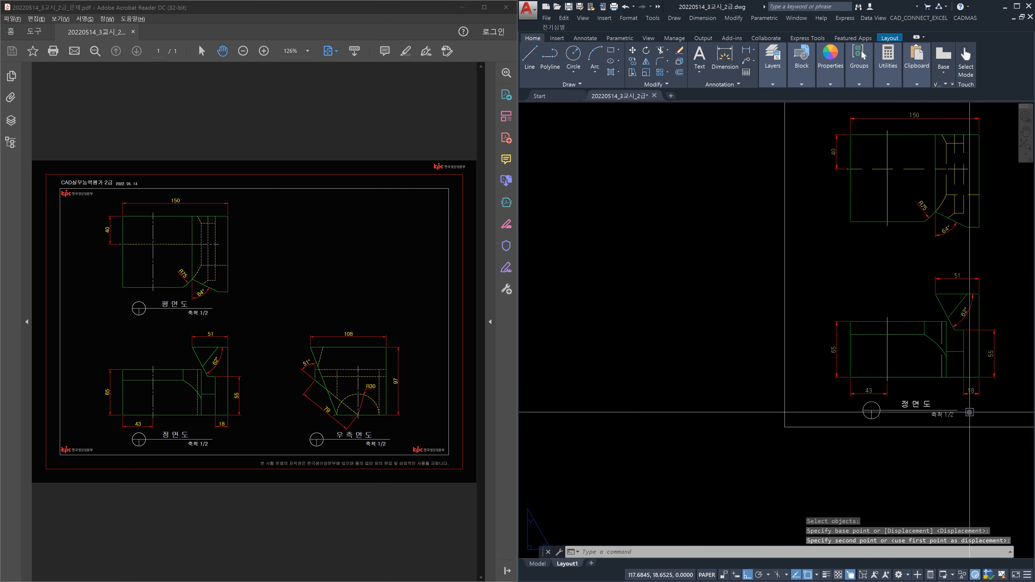
{"action": "middle_click_drag", "start_coordinate": [970, 408], "coordinate": [738, 441]}
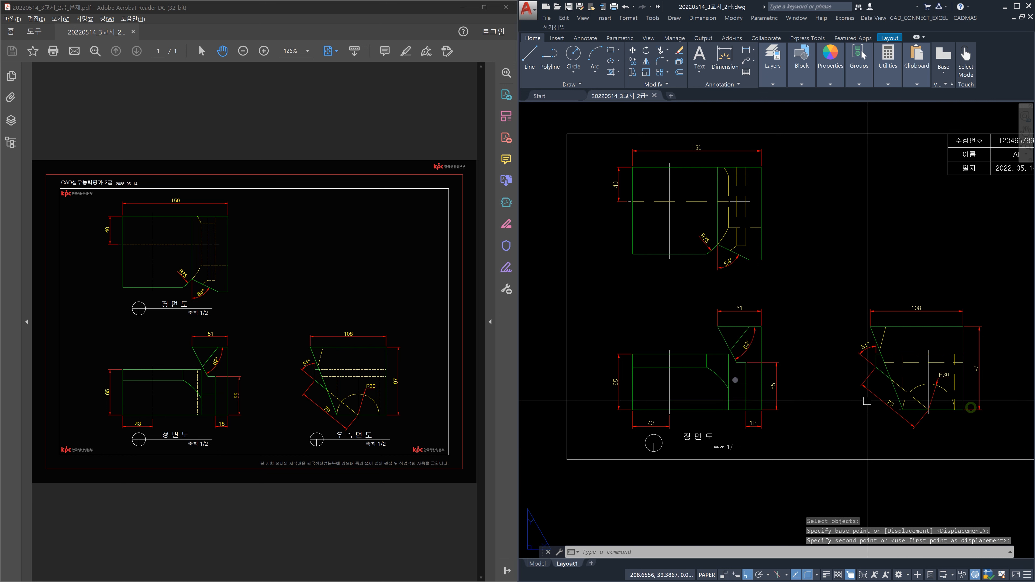
{"action": "type", "text": "co"}
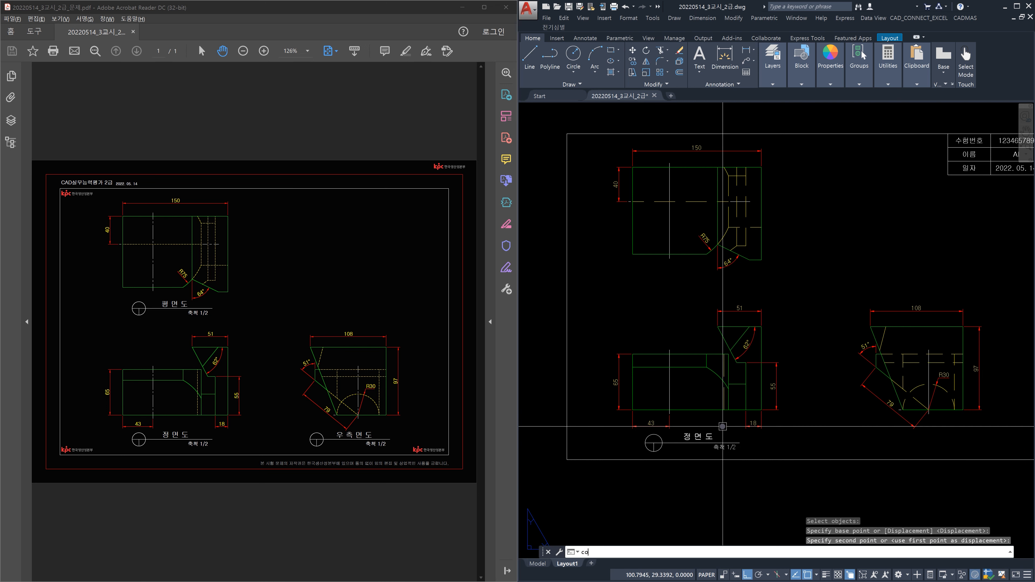
{"action": "key", "text": "Return"}
{"action": "left_click", "coordinate": [750, 449]}
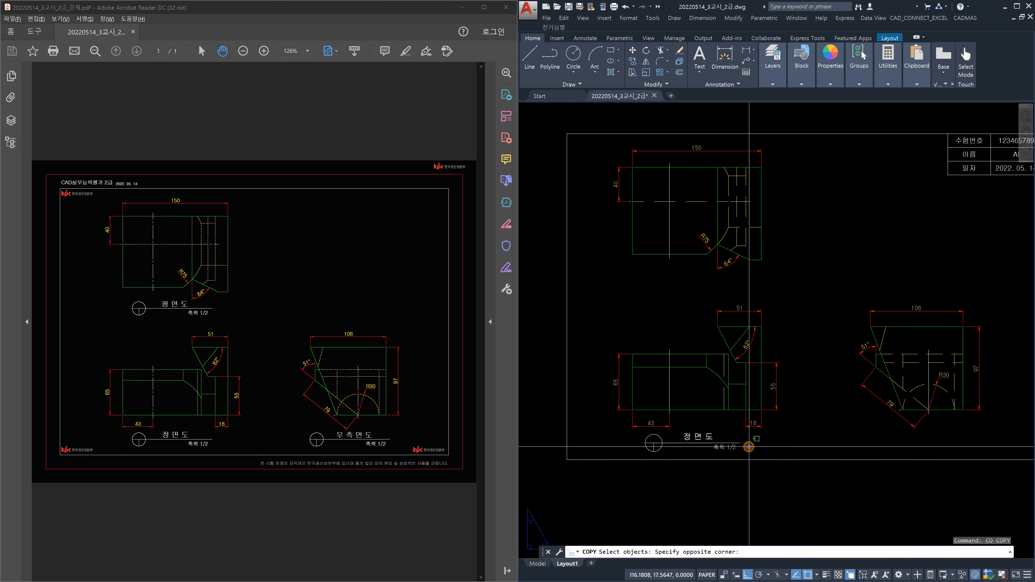
{"action": "left_click", "coordinate": [634, 441]}
{"action": "key", "text": "Return"}
{"action": "left_click", "coordinate": [633, 441]}
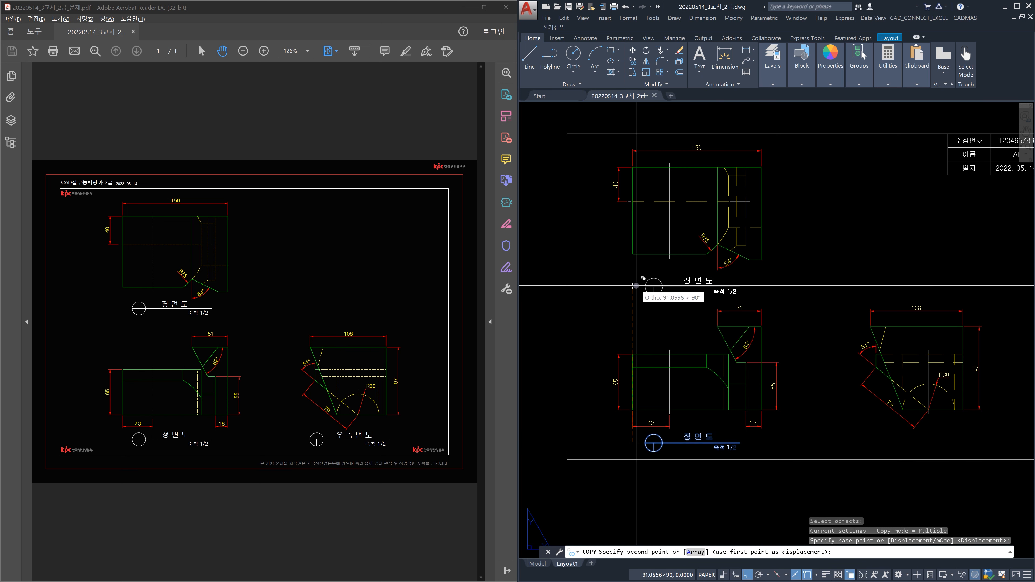
{"action": "left_click", "coordinate": [636, 285]}
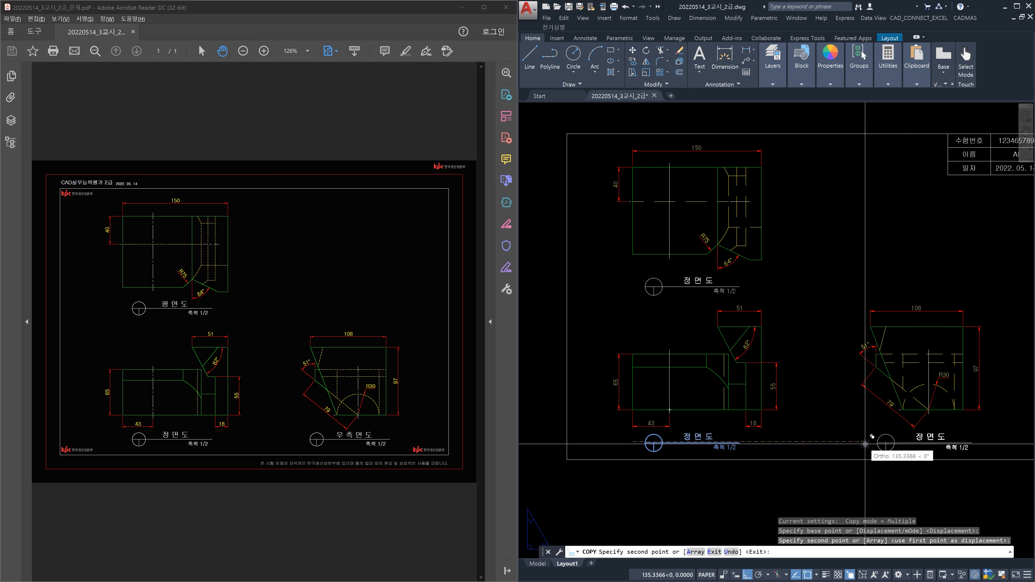
{"action": "left_click", "coordinate": [865, 444]}
{"action": "key", "text": "Escape"}
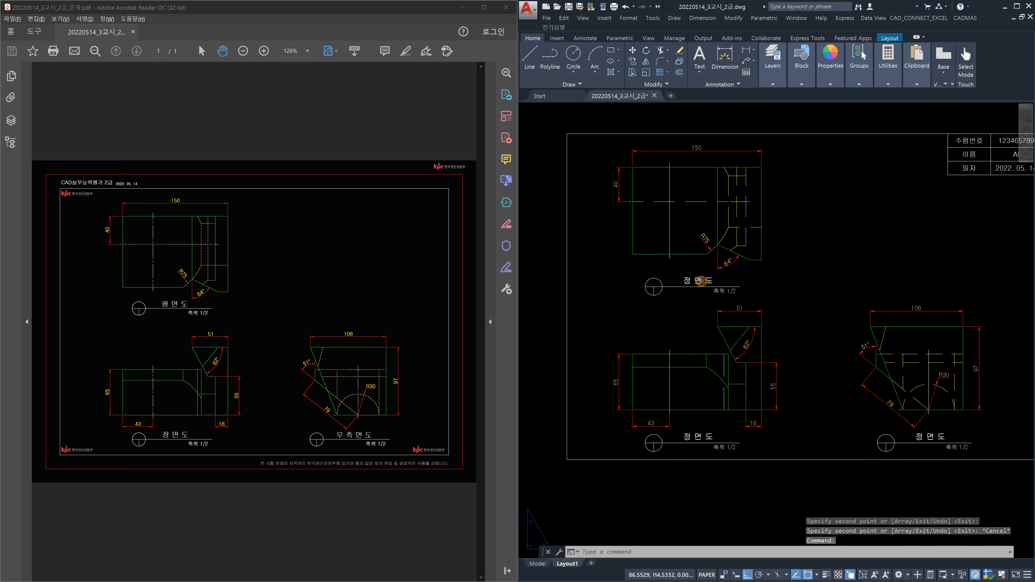
Step: Change the copied view name beneath the top view to "평 면 도"
{"action": "double_click", "coordinate": [701, 282]}
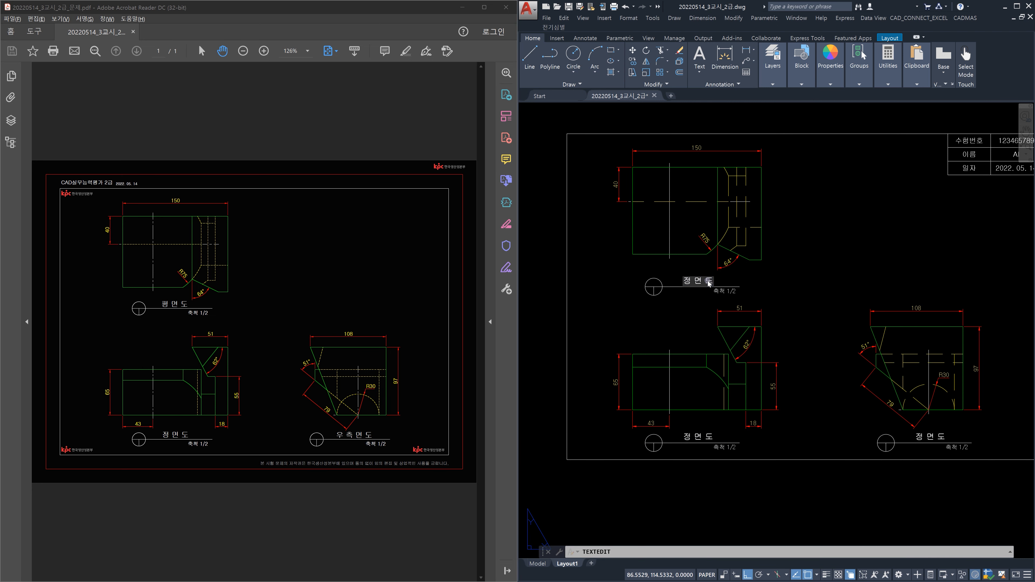
{"action": "key", "text": "Delete"}
{"action": "key", "text": "Delete"}
{"action": "type", "text": "ㅍ"}
Step: Change the copied view name beneath the side view to "우 측 면 도" and end text editing
{"action": "left_click", "coordinate": [928, 435]}
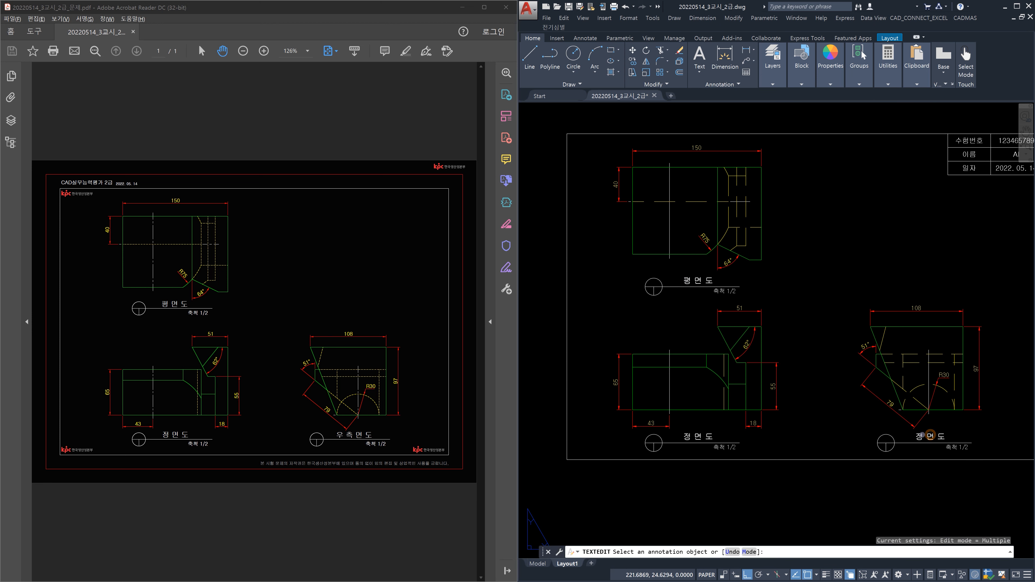
{"action": "left_click", "coordinate": [929, 435]}
{"action": "key", "text": "Delete"}
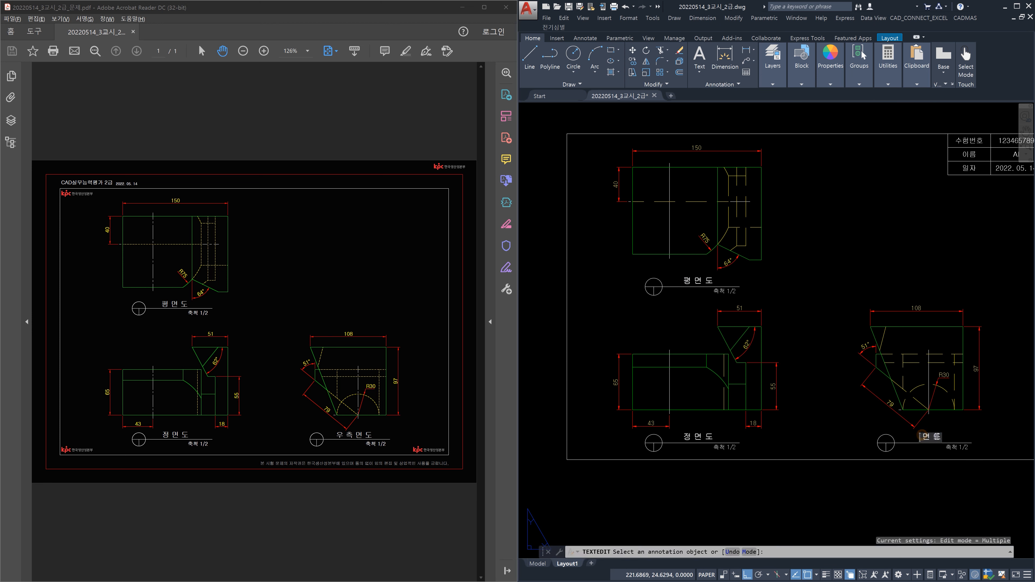
{"action": "type", "text": "우 측"}
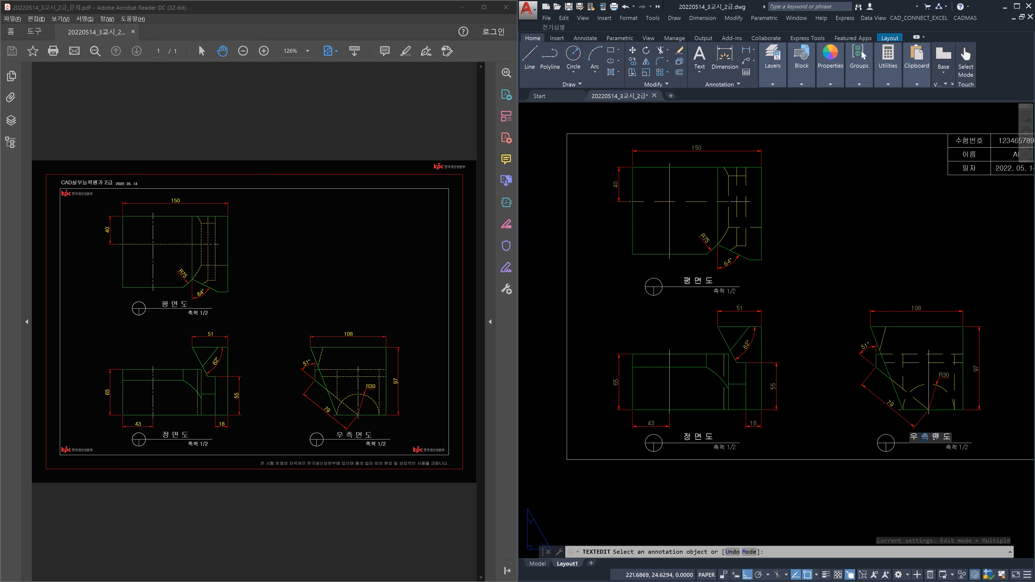
{"action": "left_click", "coordinate": [861, 279]}
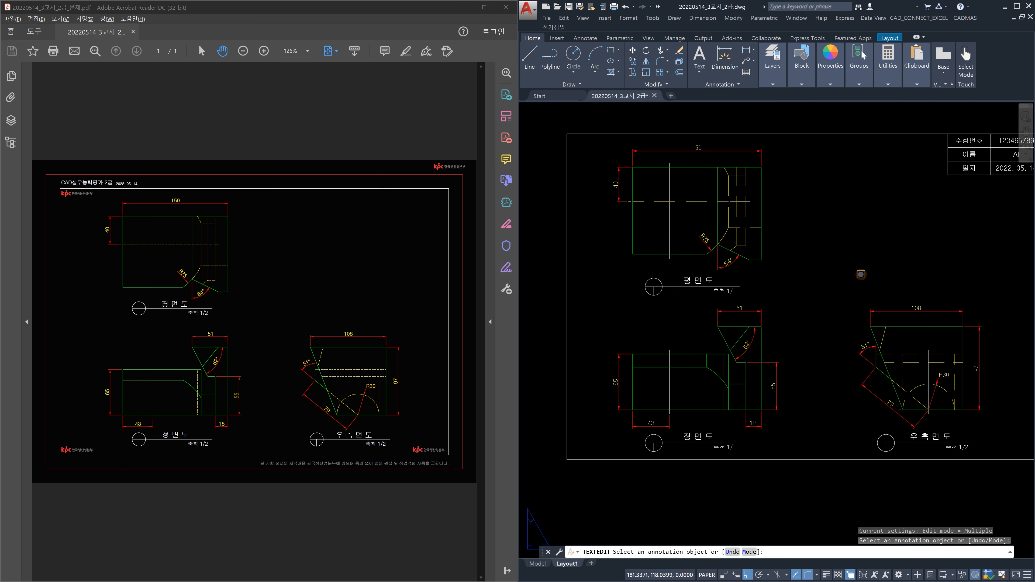
{"action": "key", "text": "Escape"}
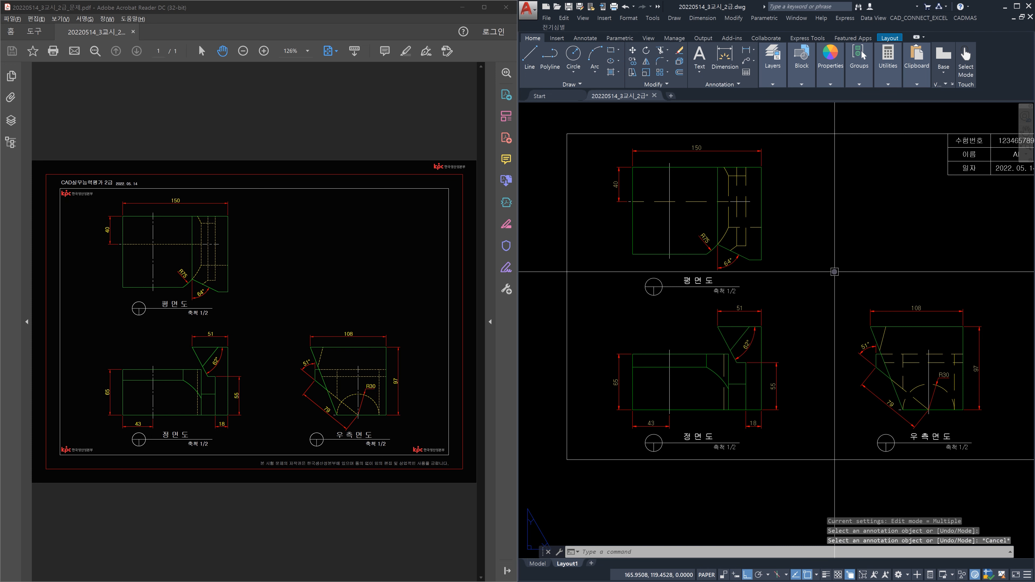
{"action": "key", "text": "space"}
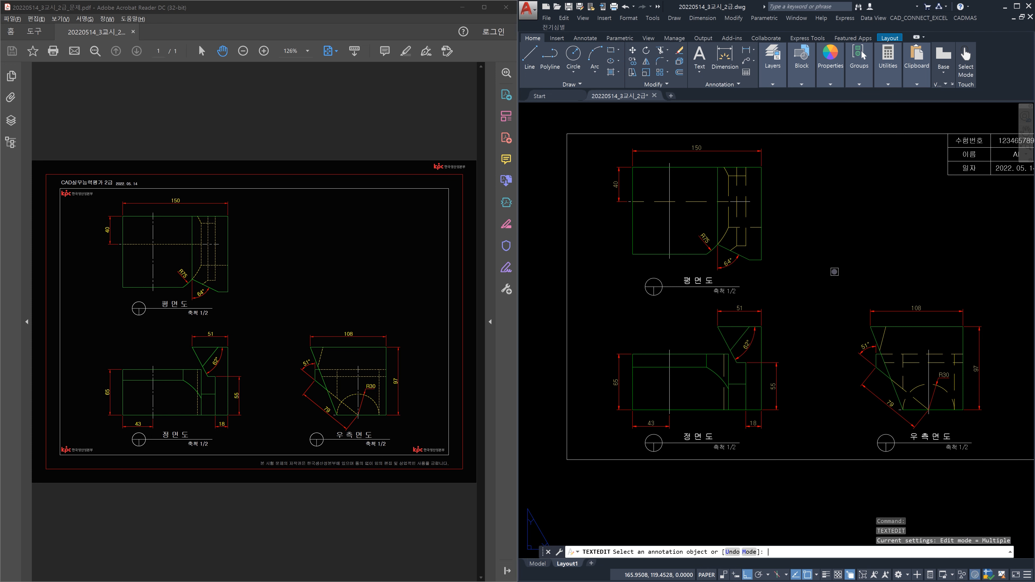
{"action": "key", "text": "space"}
{"action": "key", "text": "Escape"}
{"action": "key", "text": "Escape"}
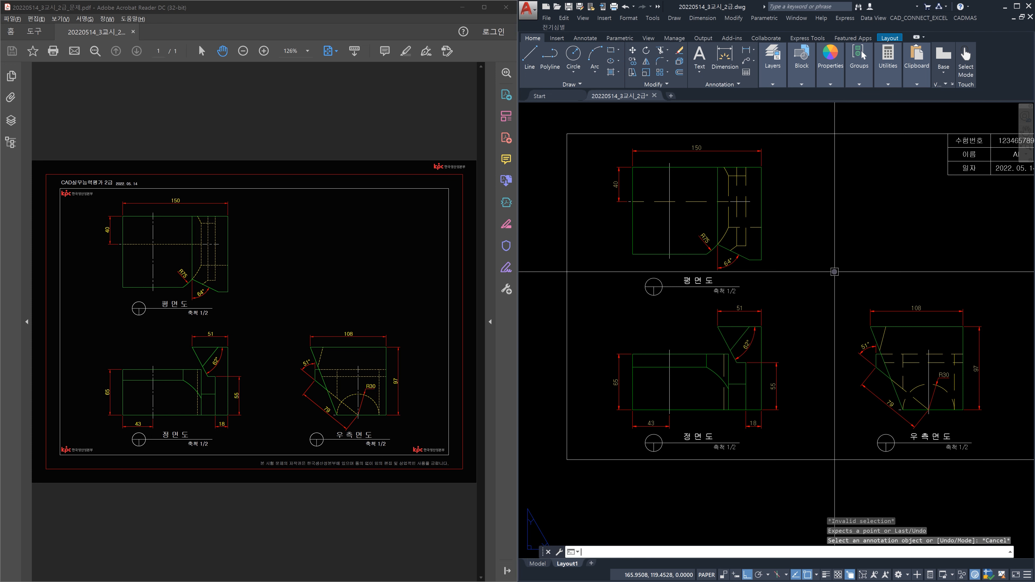
Step: Set the global linetype scale factor to 0.25 with the whole layout sheet in view
{"action": "type", "text": "z"}
{"action": "key", "text": "space"}
{"action": "type", "text": "a"}
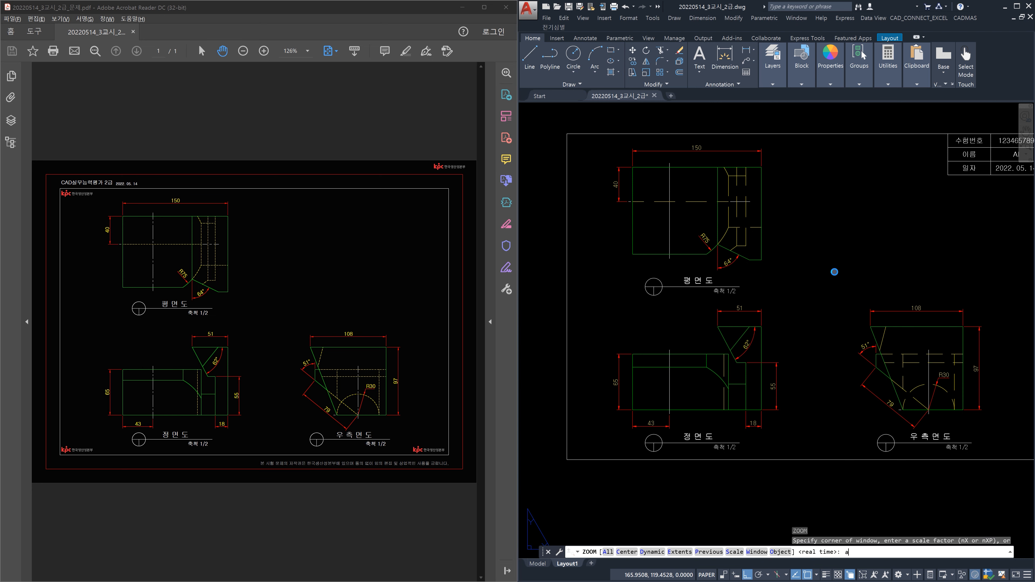
{"action": "key", "text": "space"}
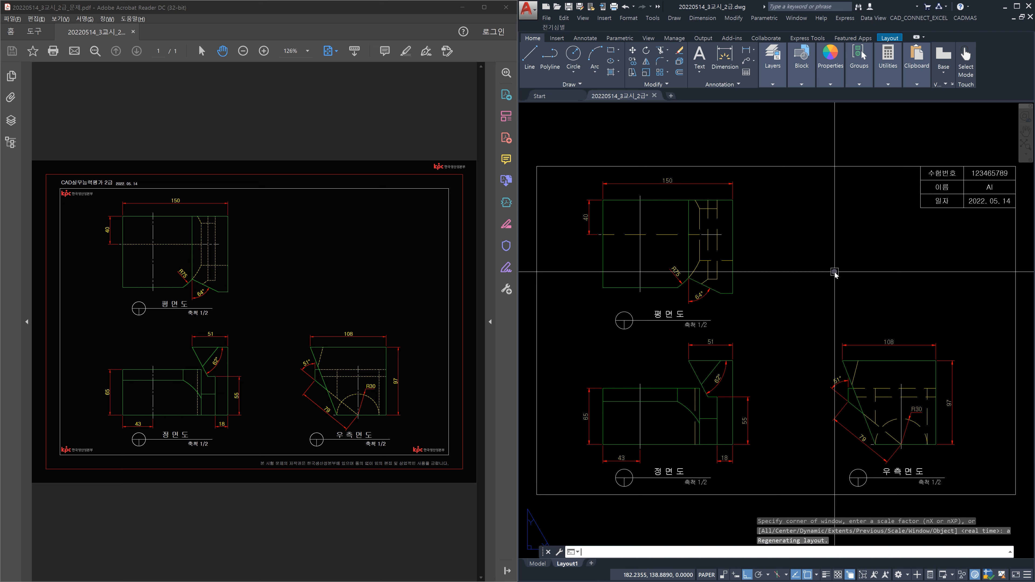
{"action": "type", "text": "lts"}
{"action": "key", "text": "space"}
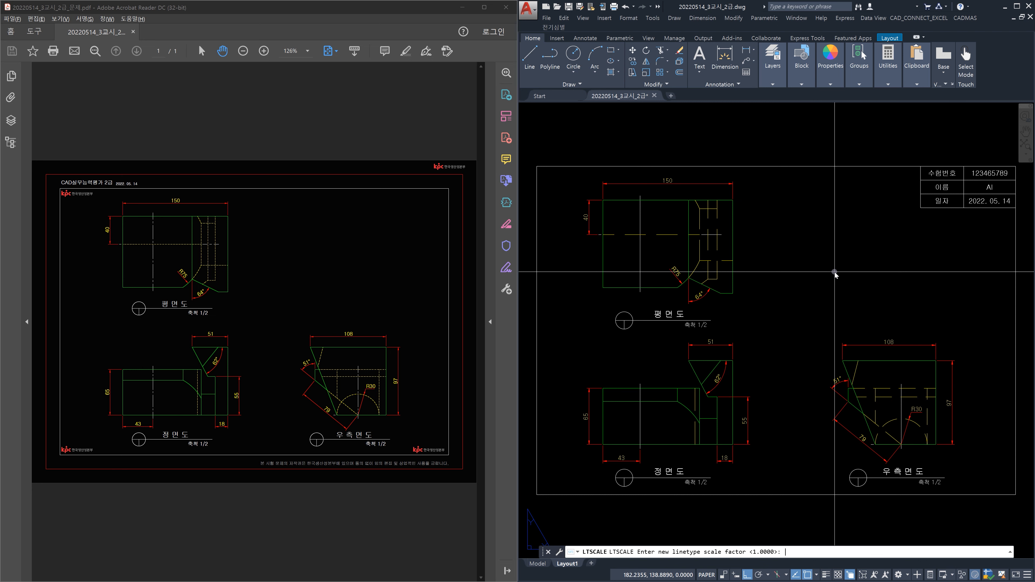
{"action": "key", "text": "Return"}
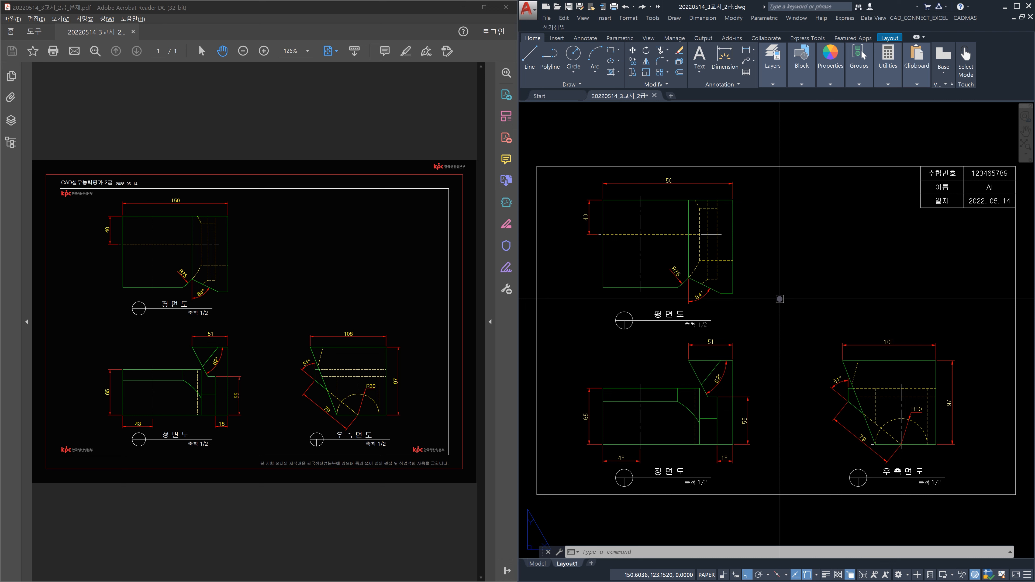
Step: Reduce the global linetype scale factor to 0.2
{"action": "type", "text": "lts"}
{"action": "key", "text": "Return"}
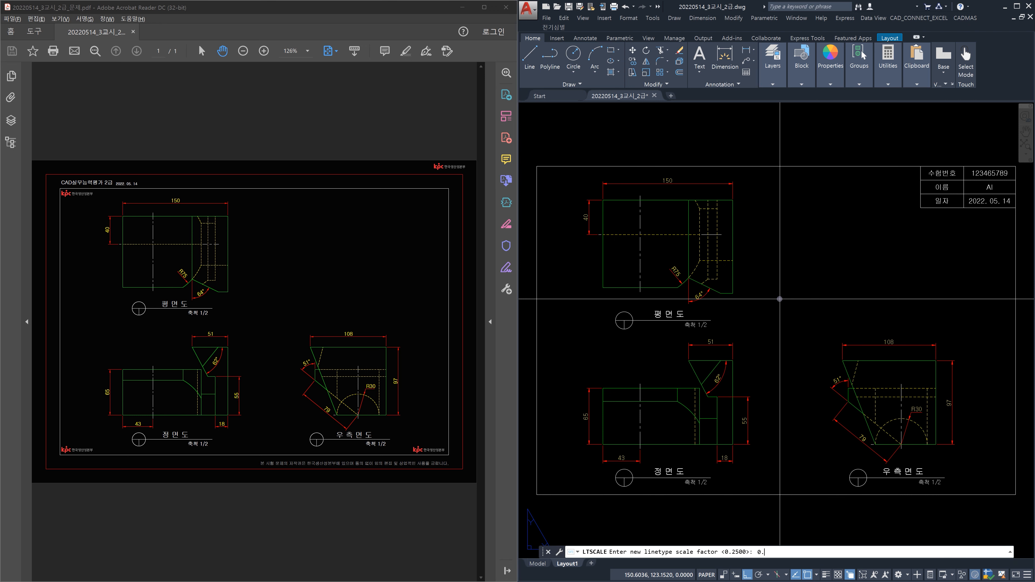
{"action": "type", "text": "0.2"}
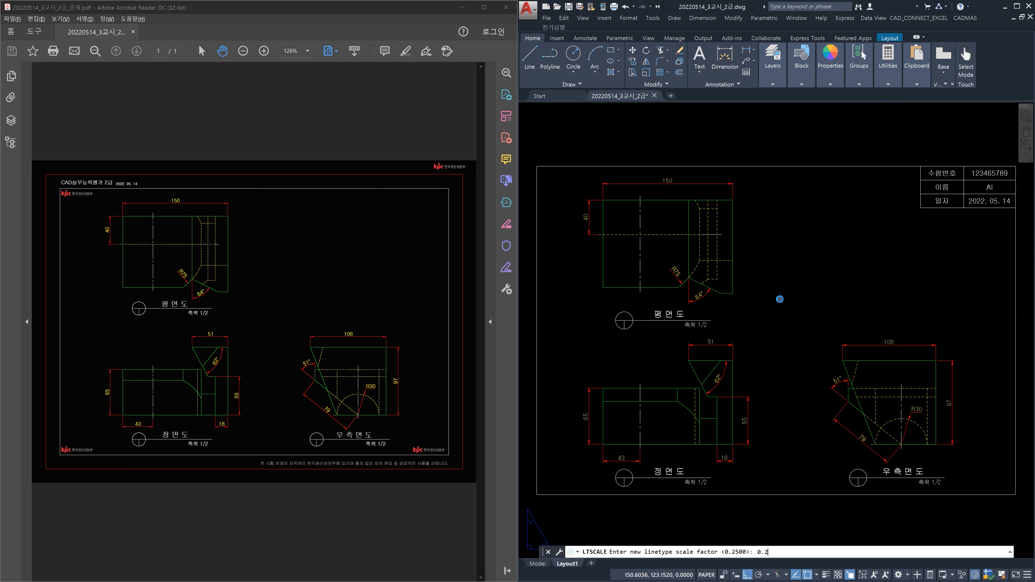
{"action": "key", "text": "Return"}
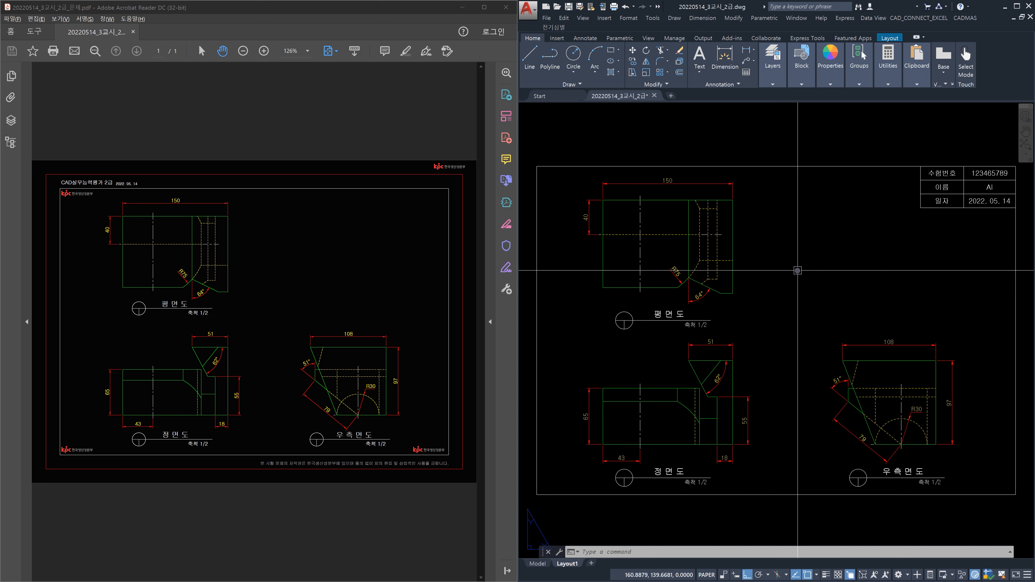
Step: Set the global linetype scale factor to 0.23 for the hidden and center lines
{"action": "type", "text": "lts"}
{"action": "key", "text": "Return"}
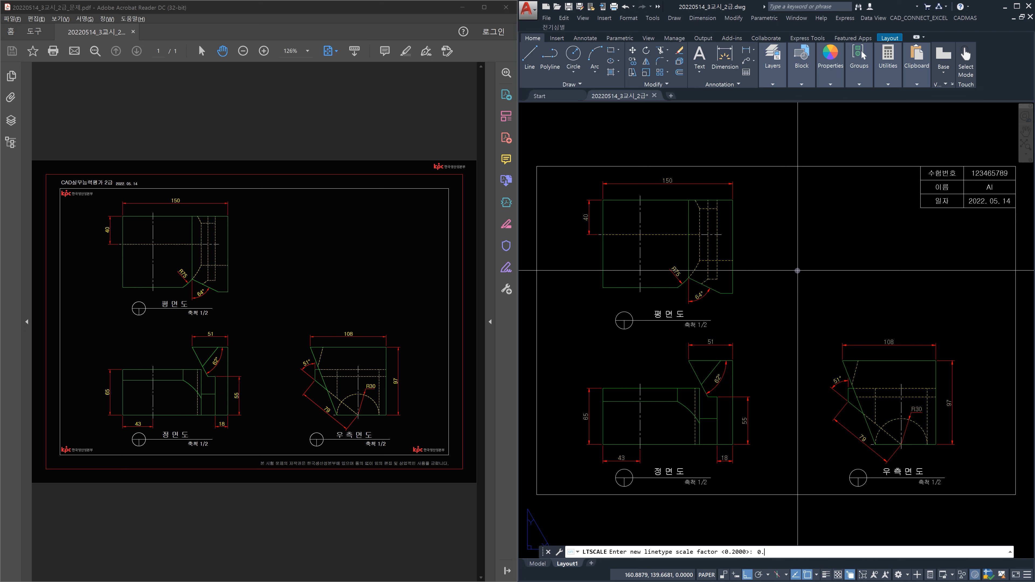
{"action": "key", "text": "Return"}
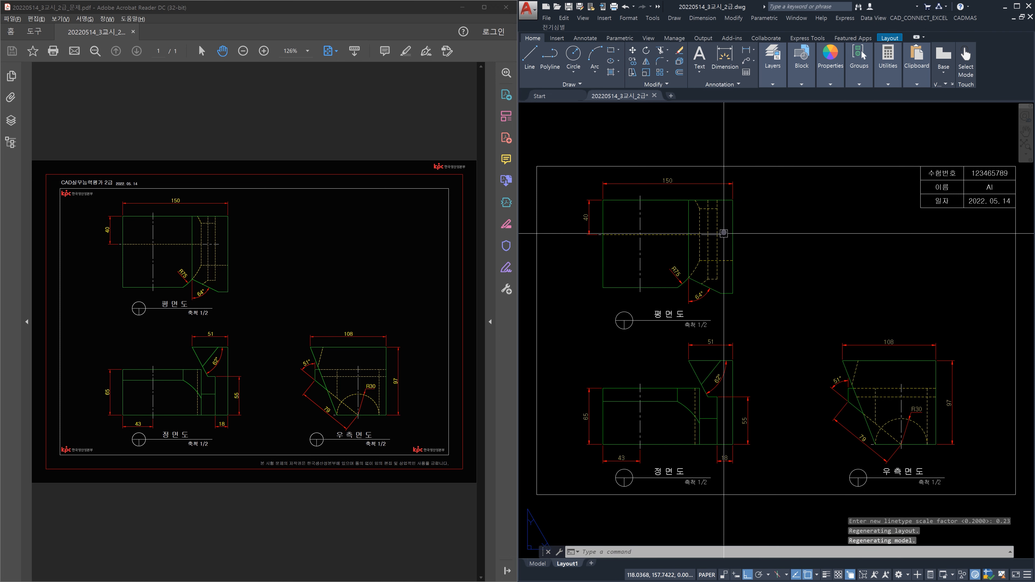
Step: Readjust the global linetype scale factor for the hidden and center lines on the layout sheet
{"action": "key", "text": "Return"}
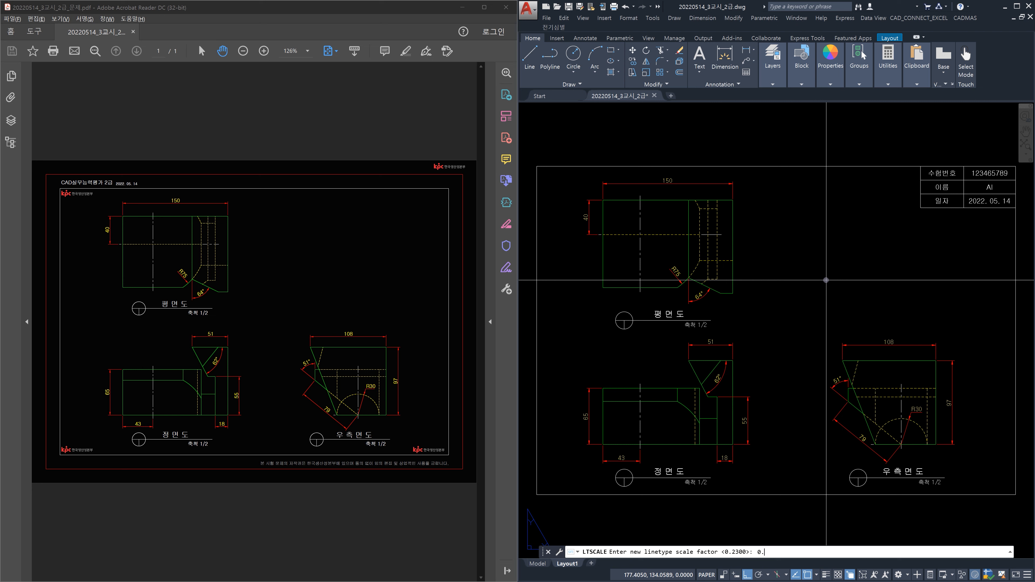
{"action": "key", "text": "Return"}
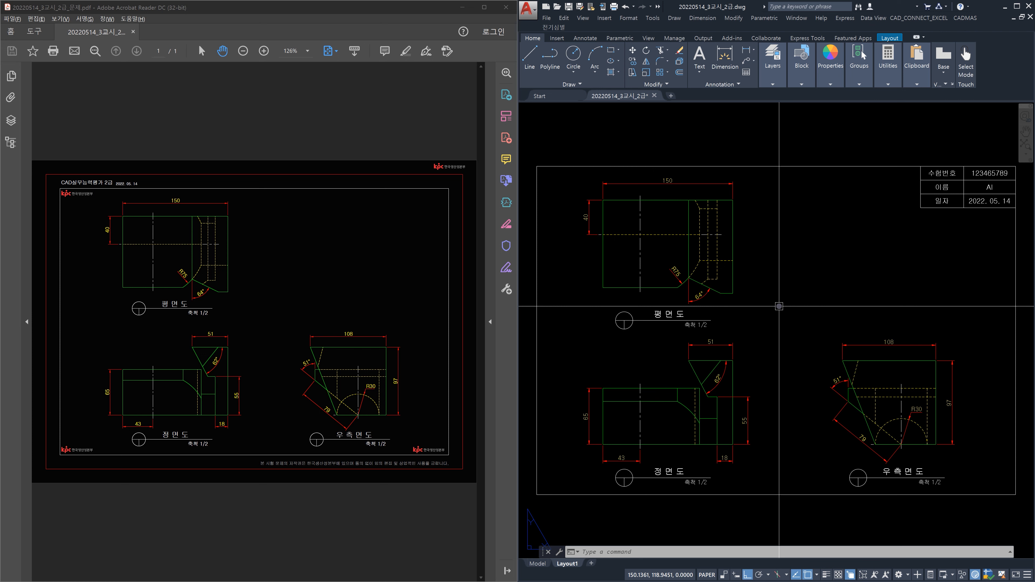
Step: Modify Layout1's page setup to plot with DWG To PDF.pc3 on ISO full bleed A4 (297.00 x 210.00 MM) paper
{"action": "type", "text": "pa"}
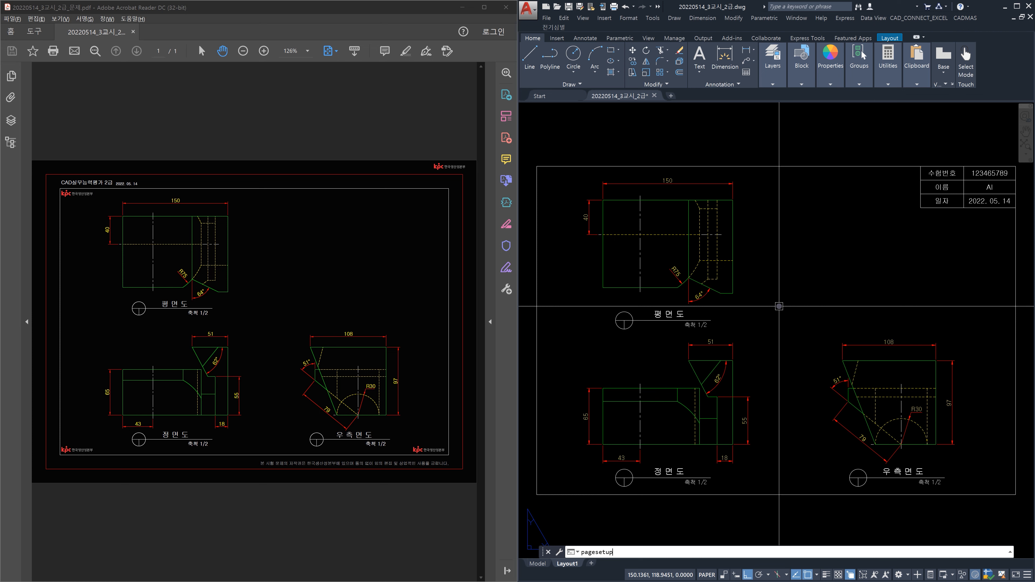
{"action": "type", "text": "gesetup"}
{"action": "key", "text": "Return"}
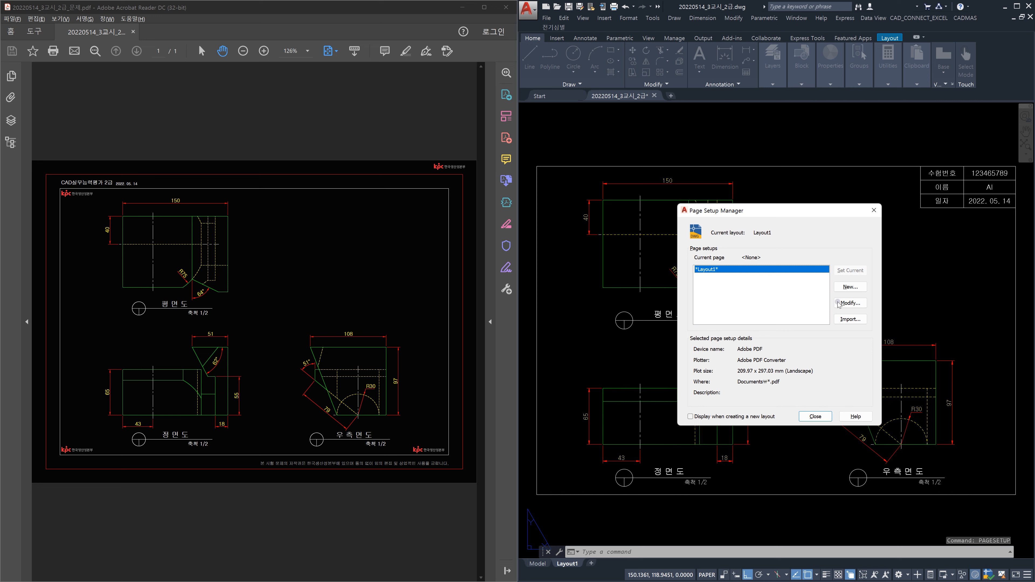
{"action": "left_click", "coordinate": [849, 302]}
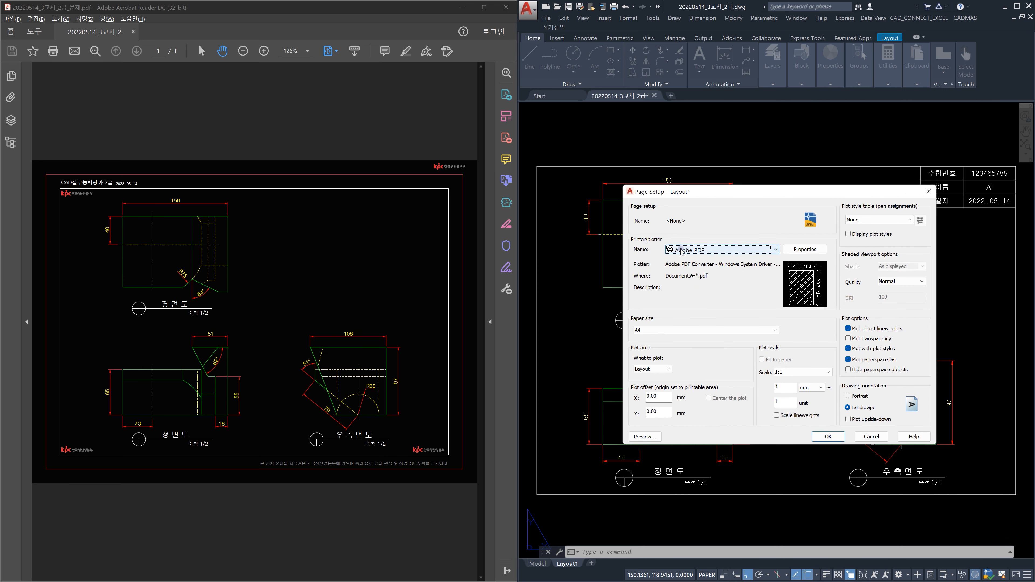
{"action": "left_click", "coordinate": [745, 250]}
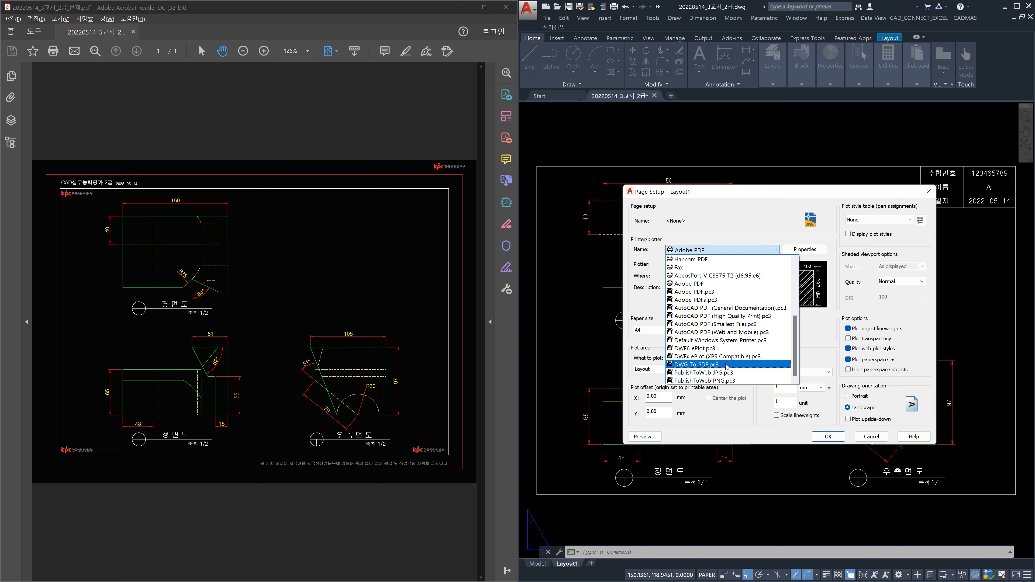
{"action": "left_click", "coordinate": [718, 364]}
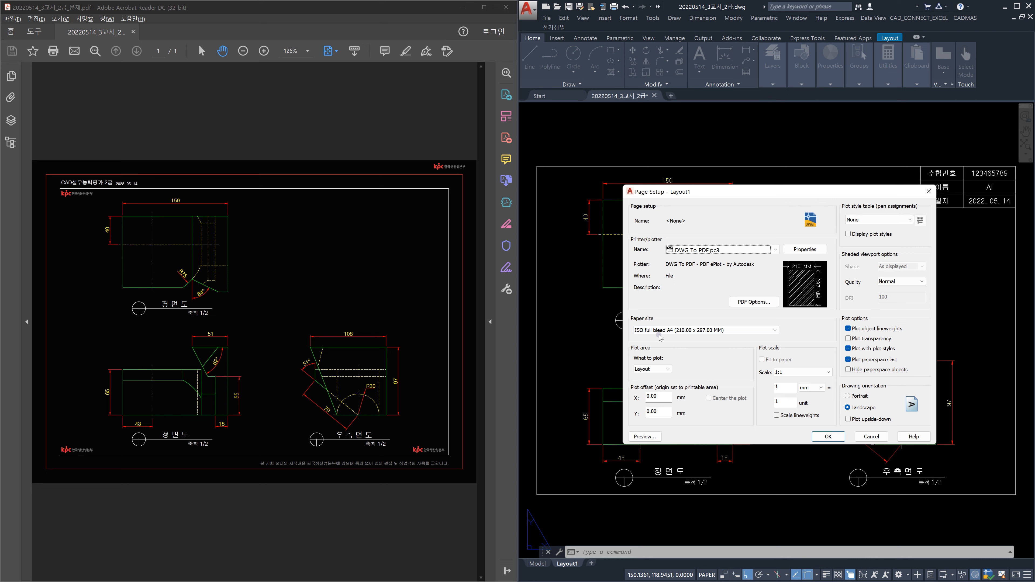
{"action": "left_click", "coordinate": [685, 332]}
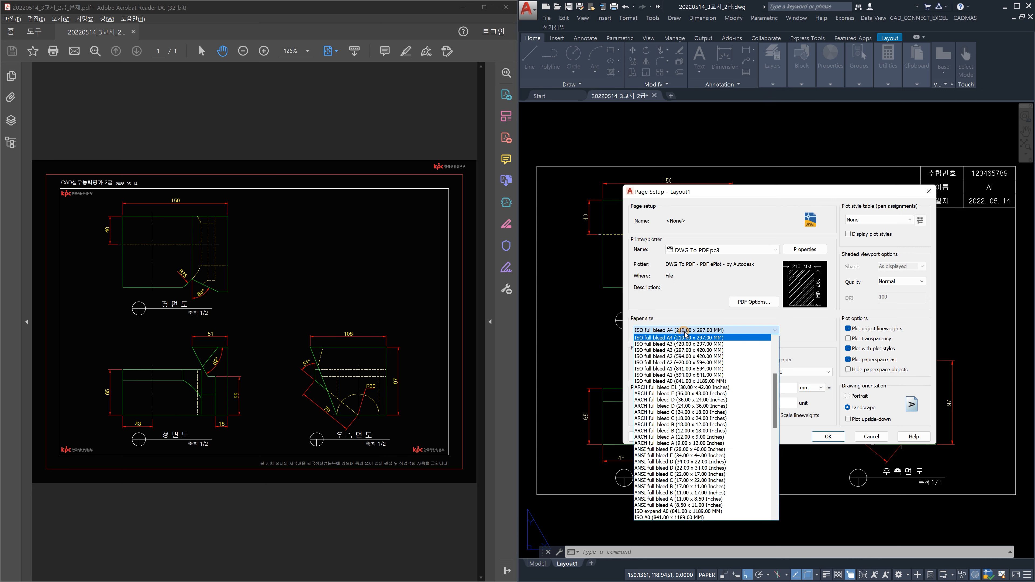
{"action": "left_click", "coordinate": [775, 339]}
{"action": "left_click", "coordinate": [717, 338]}
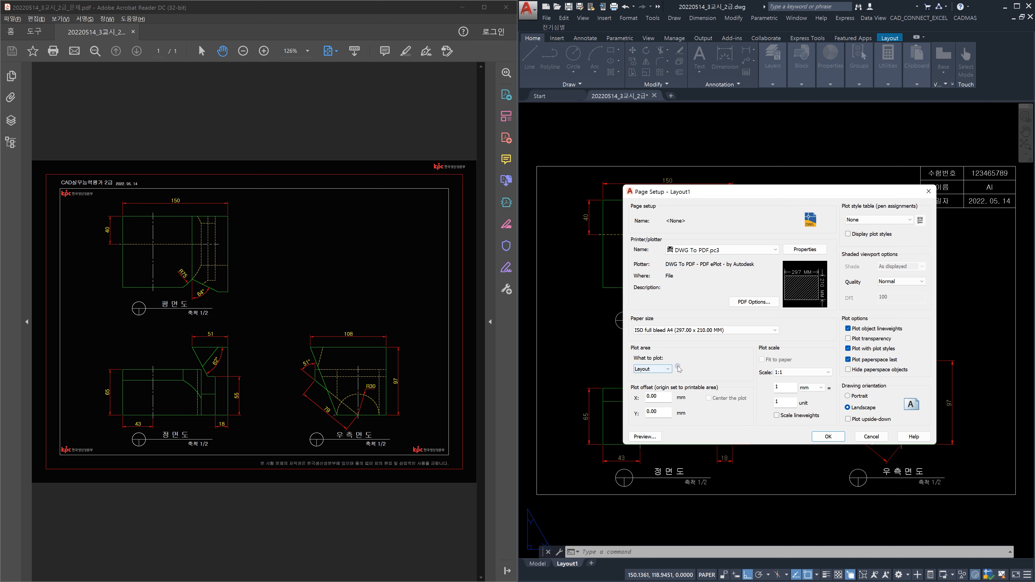
Step: Set the plot area to Extents, center the plot, assign monochrome.ctb, apply the page setup and save the drawing
{"action": "left_click", "coordinate": [668, 369]}
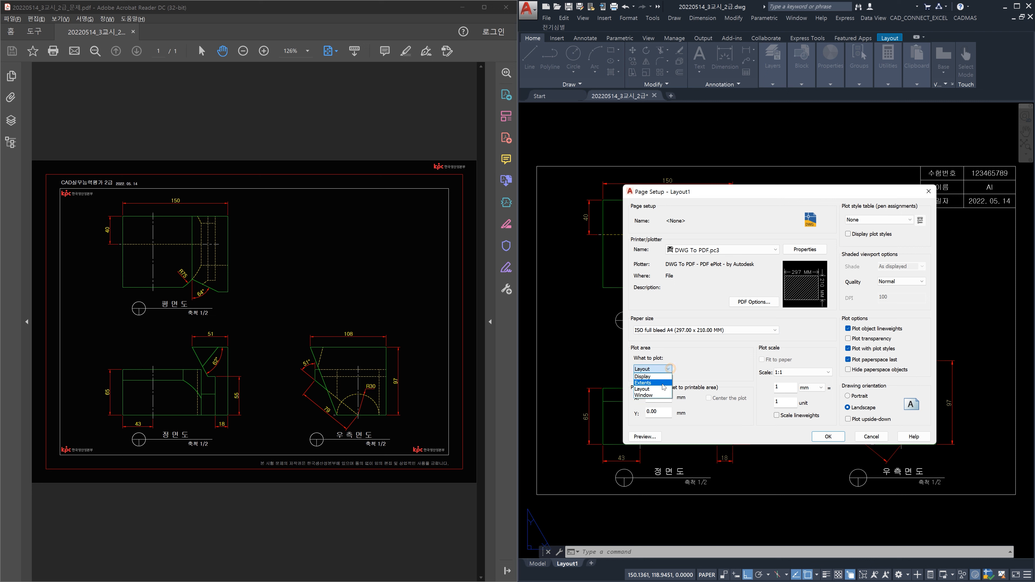
{"action": "left_click", "coordinate": [664, 382]}
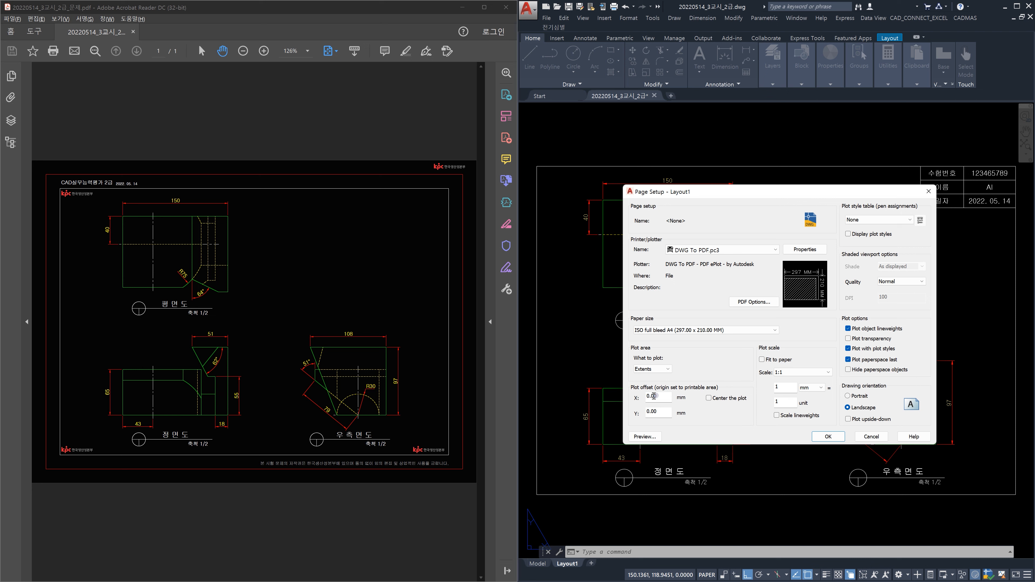
{"action": "left_click", "coordinate": [709, 399]}
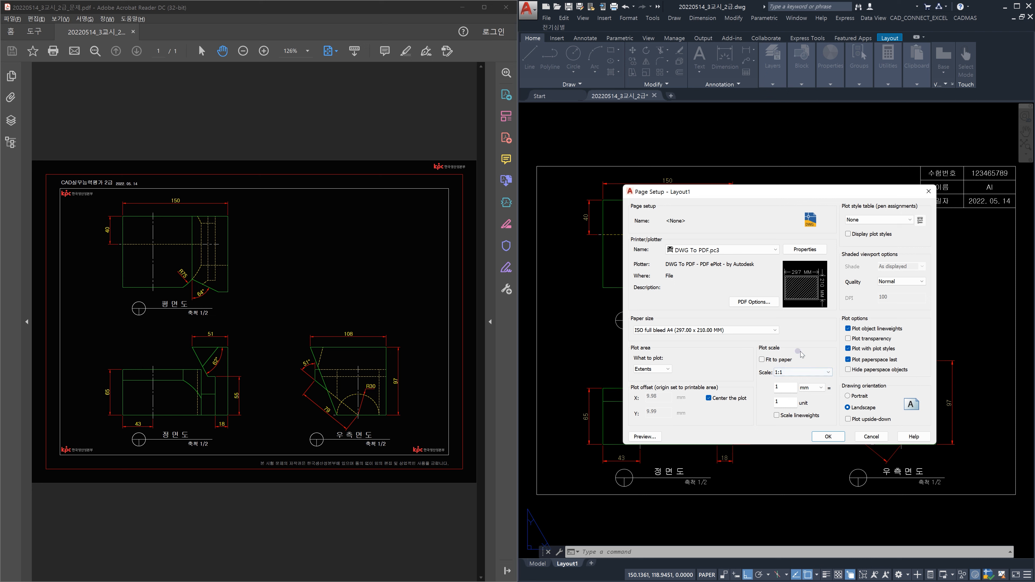
{"action": "left_click", "coordinate": [896, 220]}
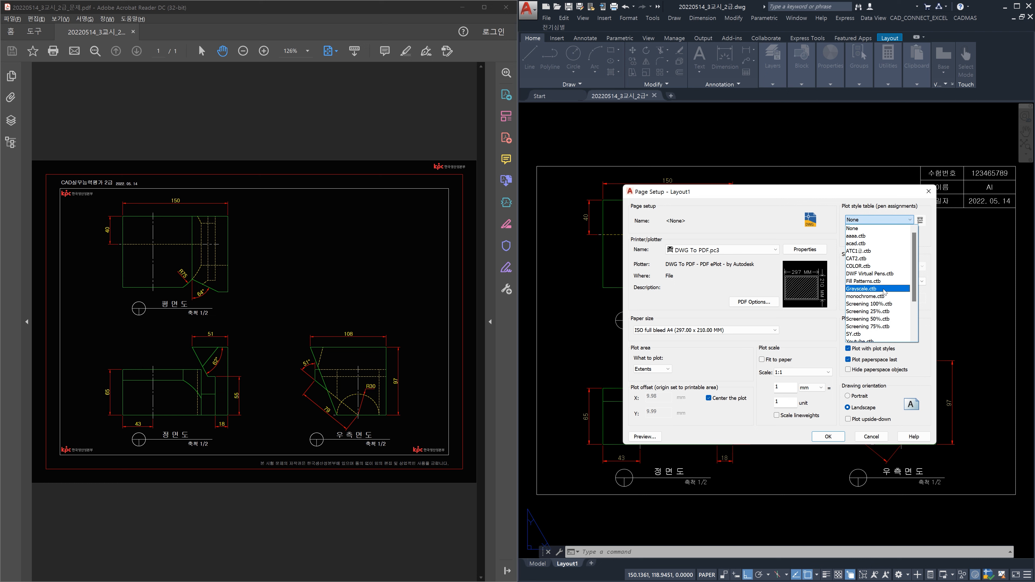
{"action": "left_click", "coordinate": [882, 297]}
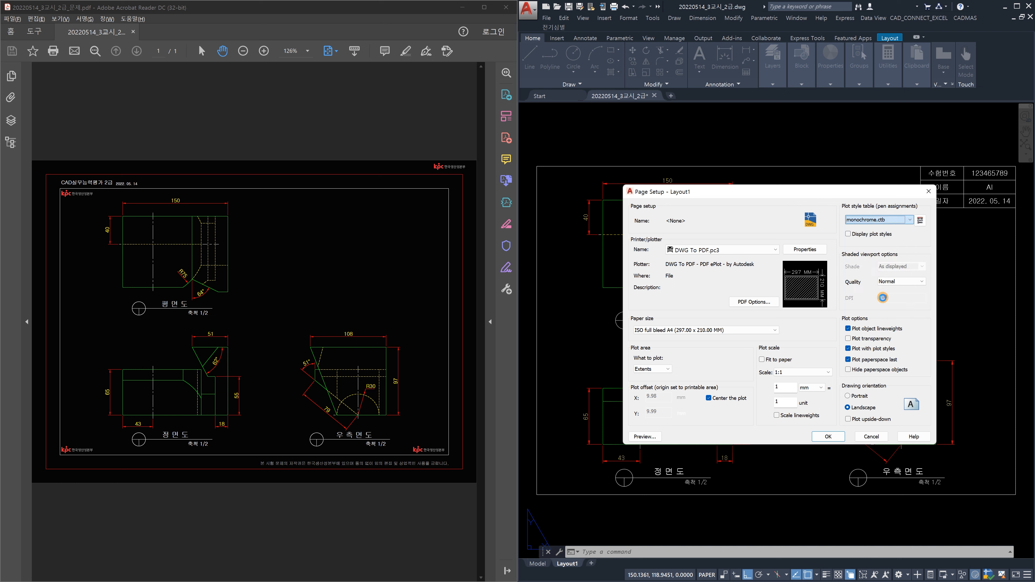
{"action": "left_click", "coordinate": [828, 435]}
{"action": "left_click", "coordinate": [815, 416]}
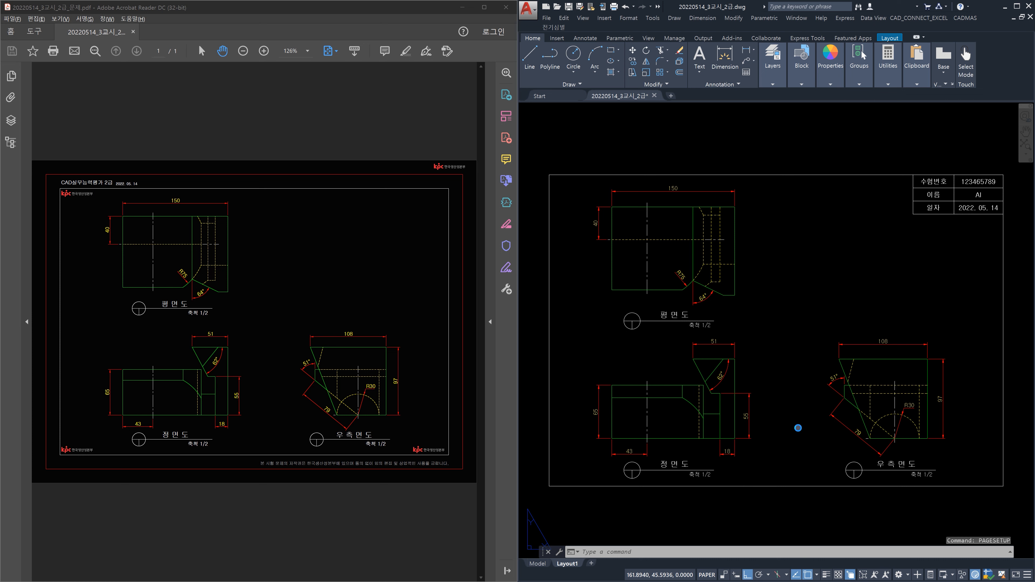
{"action": "key", "text": "ctrl+s"}
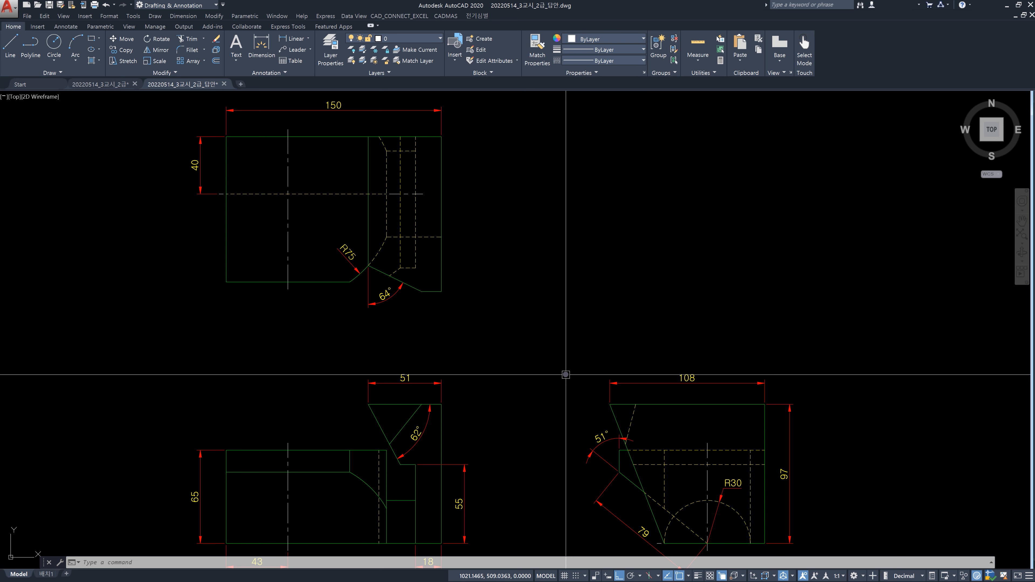
Step: Select all three dimensioned views in the answer drawing's model space and copy them to the clipboard
{"action": "left_click", "coordinate": [46, 574]}
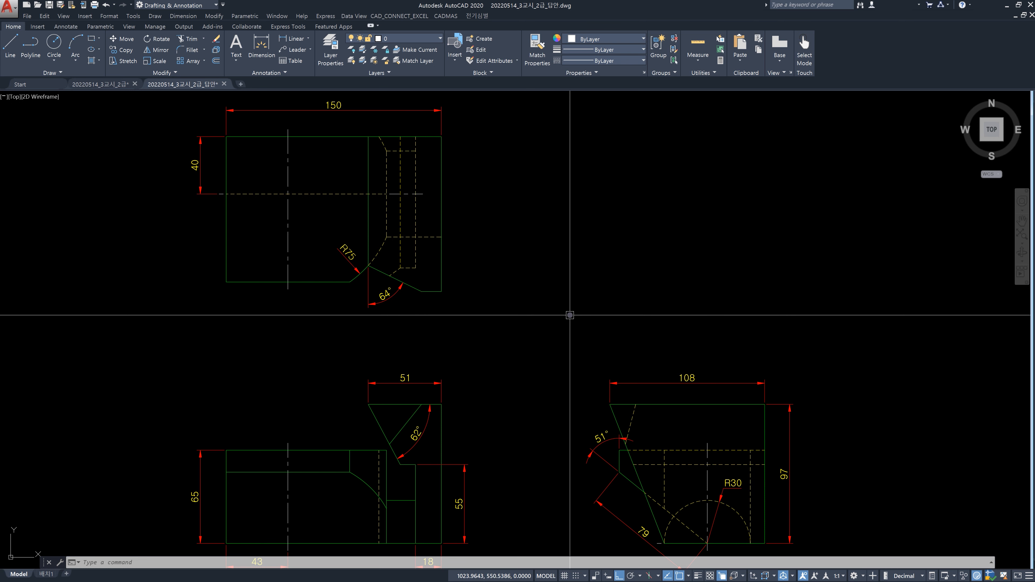
{"action": "scroll", "coordinate": [570, 315], "scroll_direction": "down", "scroll_amount": 2}
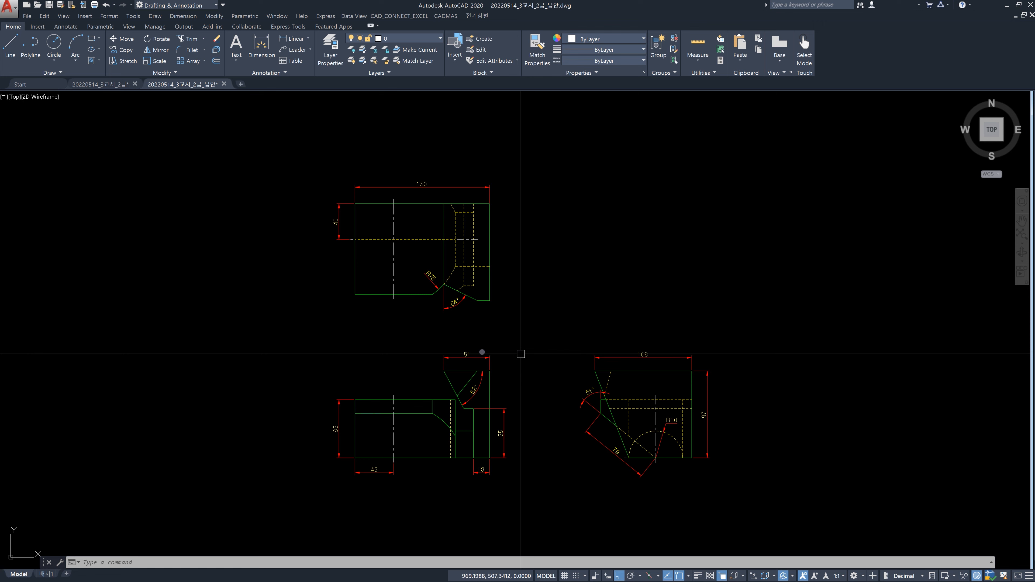
{"action": "left_click", "coordinate": [314, 166]}
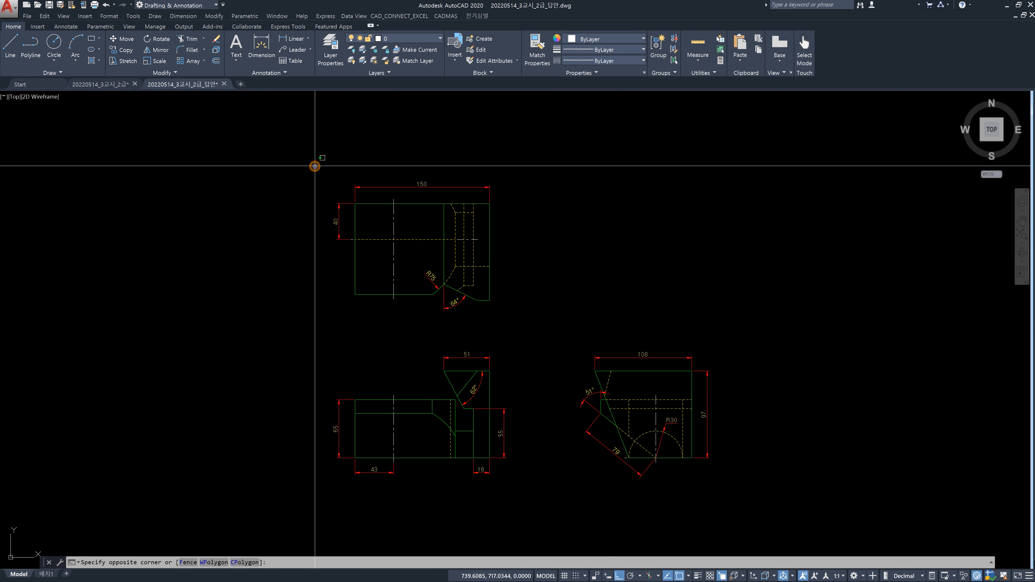
{"action": "left_click", "coordinate": [752, 490]}
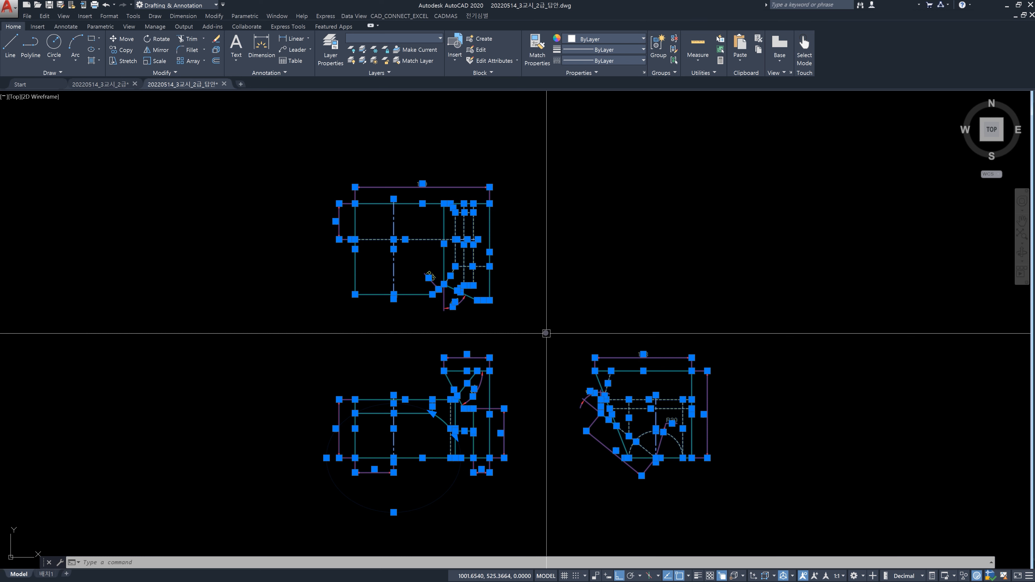
{"action": "left_click", "coordinate": [307, 159]}
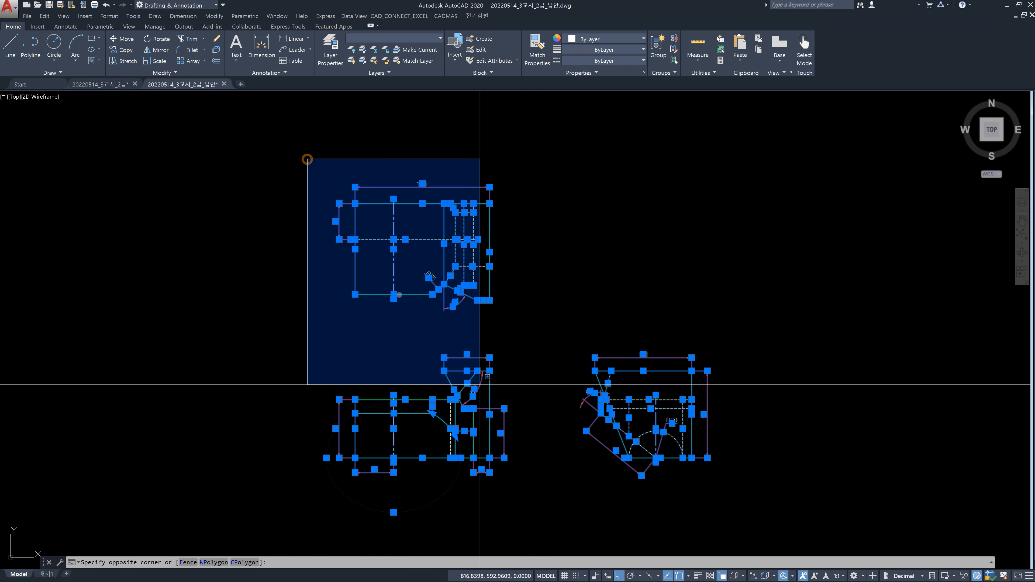
{"action": "left_click", "coordinate": [757, 525]}
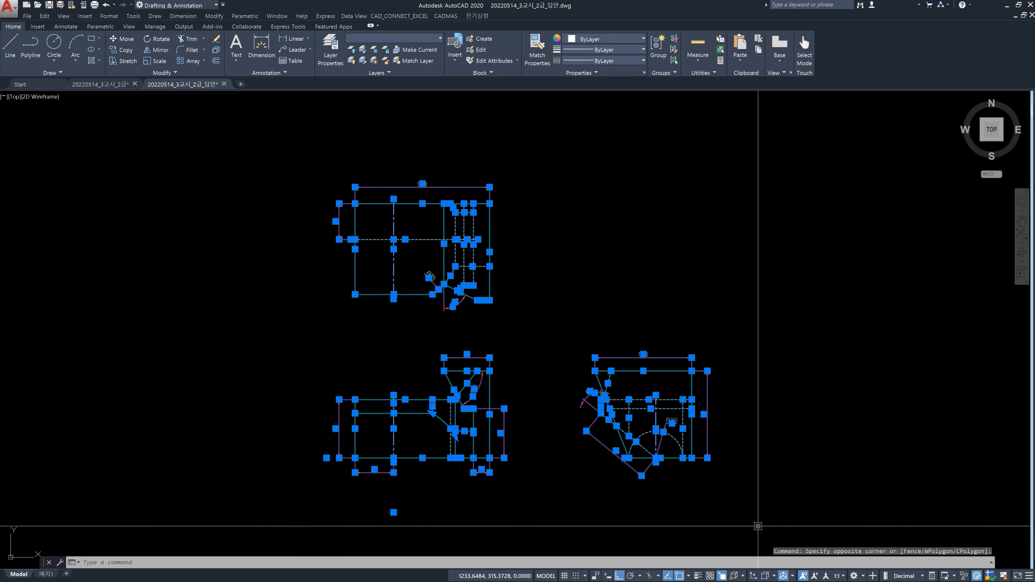
{"action": "key", "text": "Escape"}
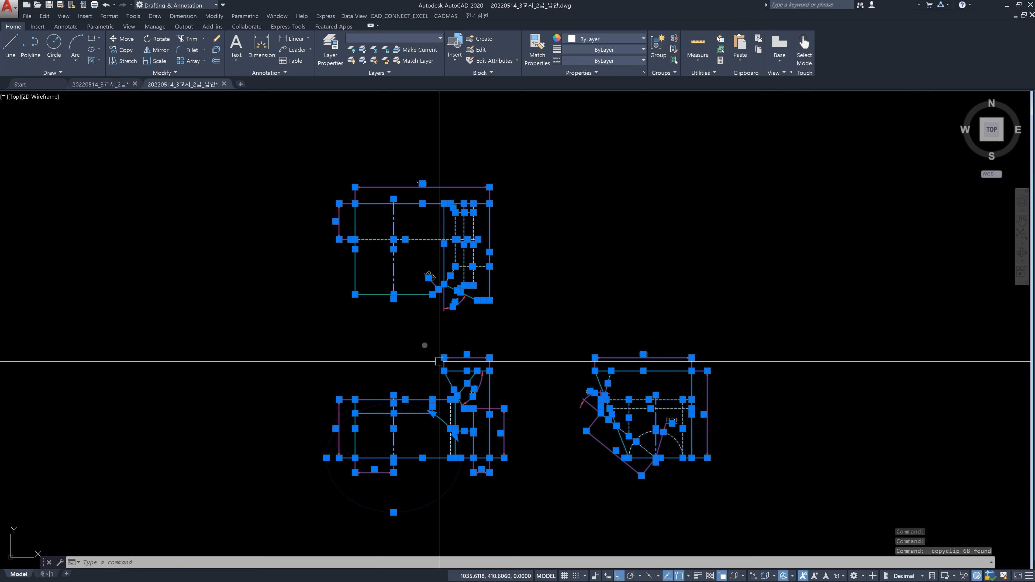
Step: Paste the copied answer views into the model space of 20220514_3교시_2급, to the right of the existing views
{"action": "left_click", "coordinate": [115, 87]}
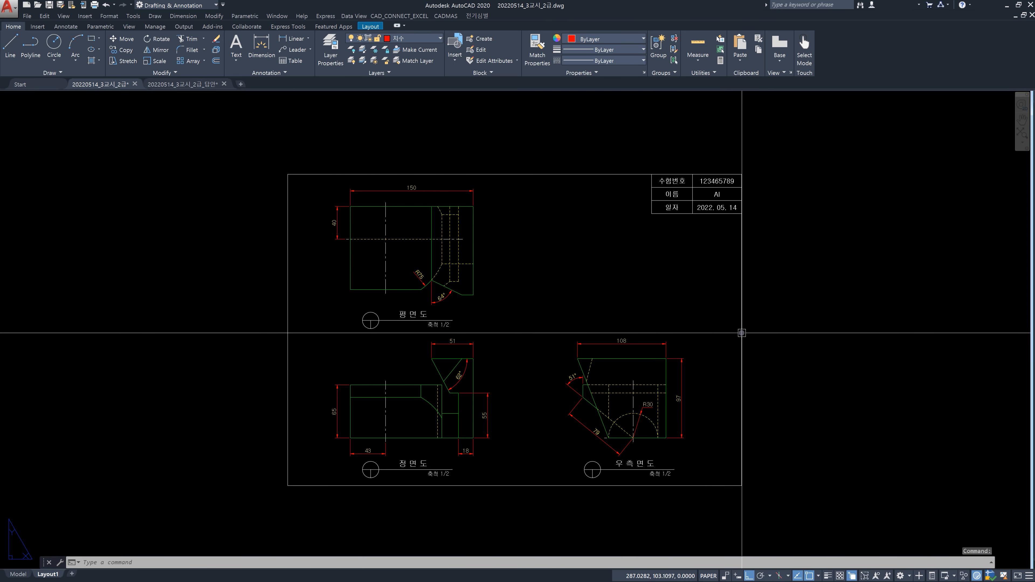
{"action": "left_click", "coordinate": [27, 576]}
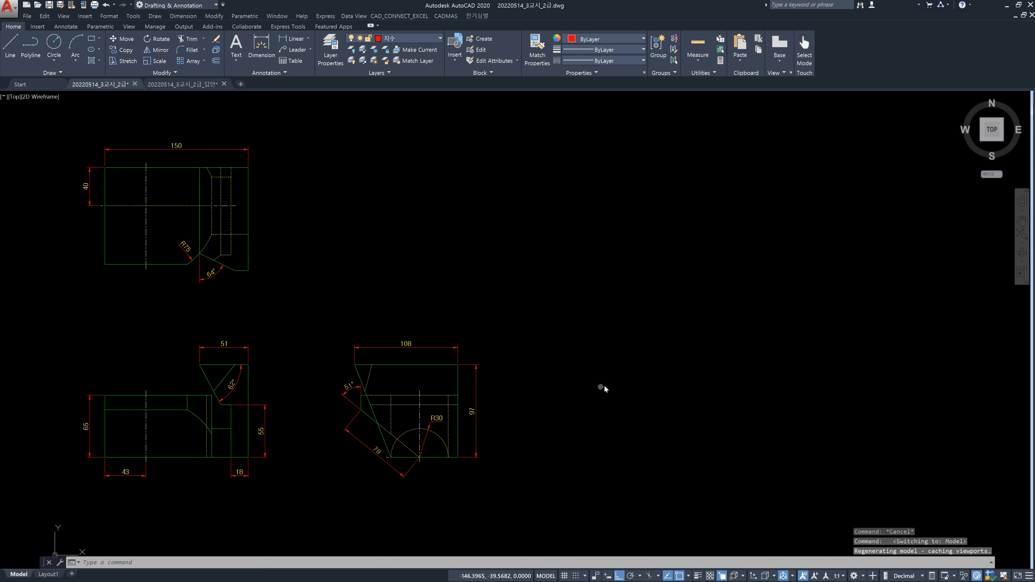
{"action": "left_click", "coordinate": [695, 372]}
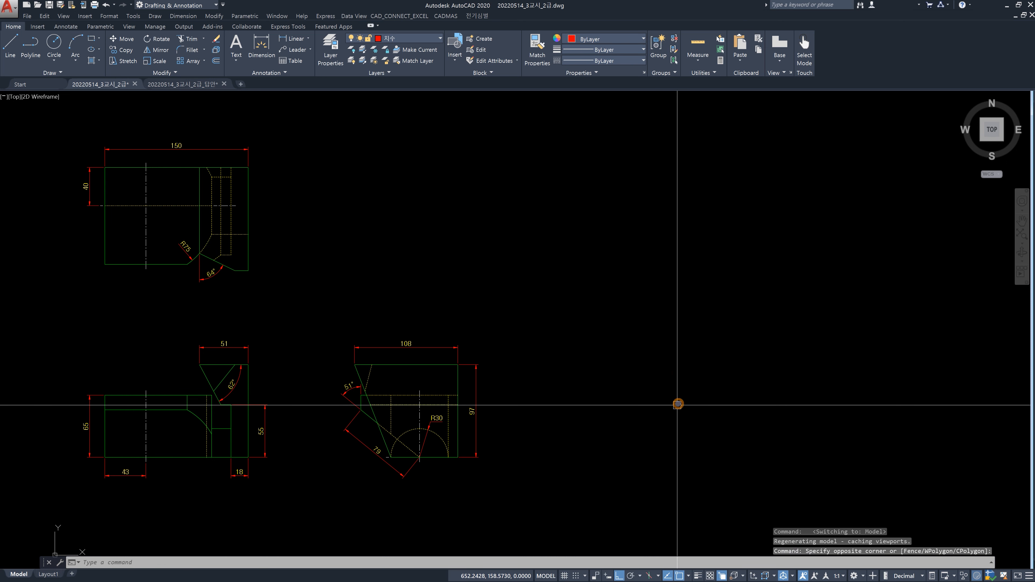
{"action": "key", "text": "ctrl+v"}
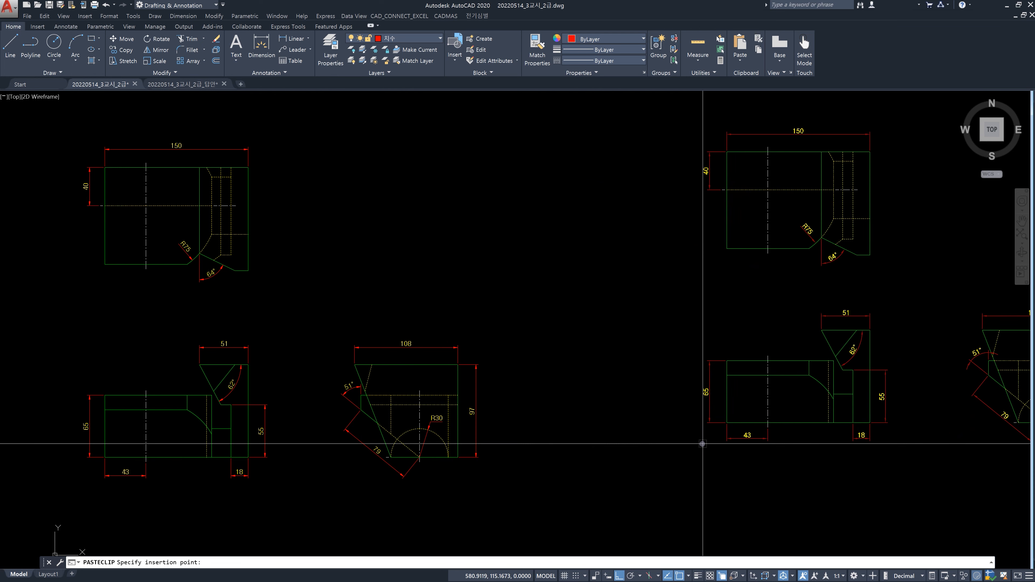
{"action": "left_click", "coordinate": [602, 463]}
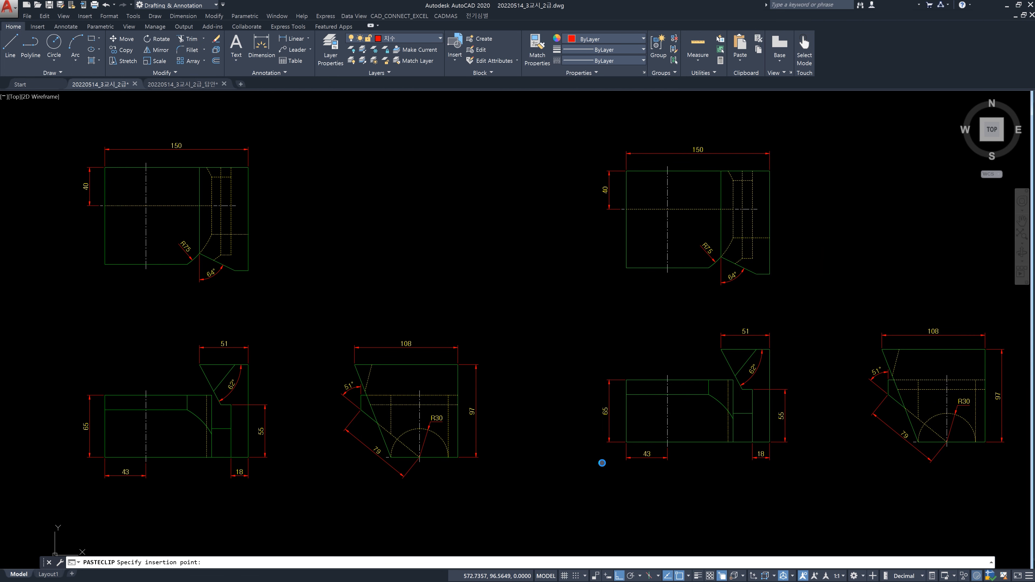
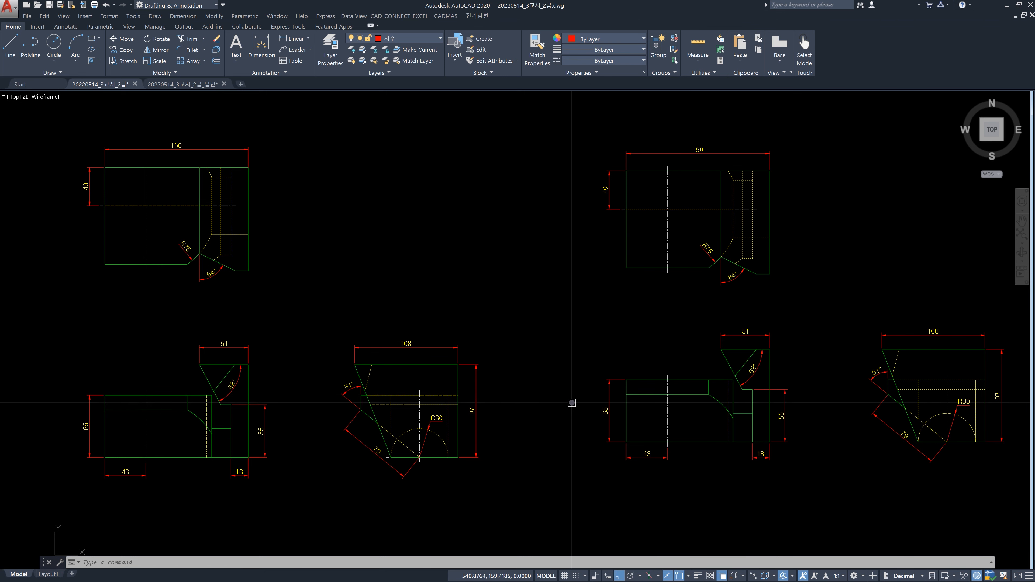
Step: Examine the object count and properties of the pasted answer's top view, keeping the original top view uncovered, and clear the selection
{"action": "key", "text": "ctrl+1"}
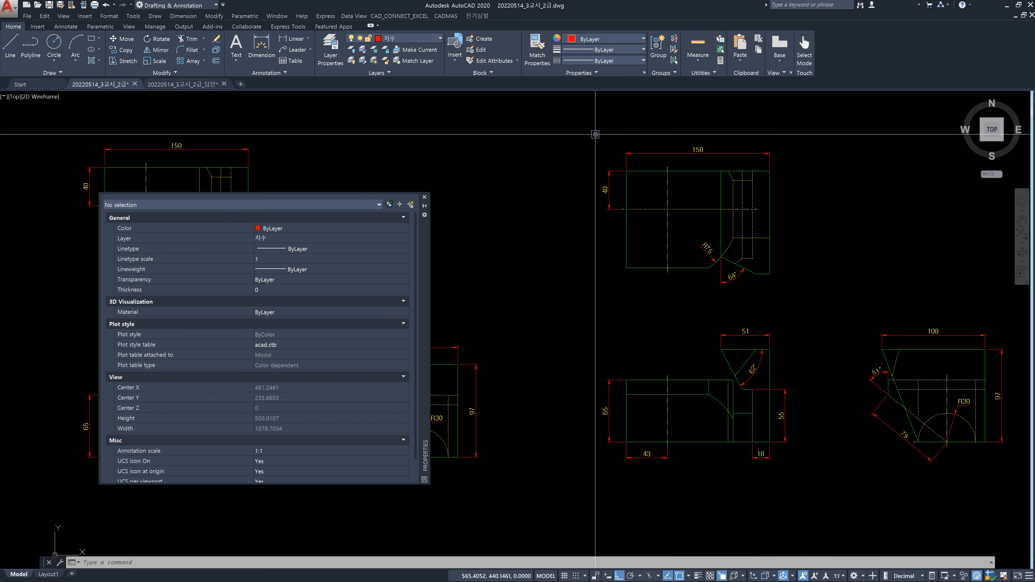
{"action": "left_click", "coordinate": [590, 135]}
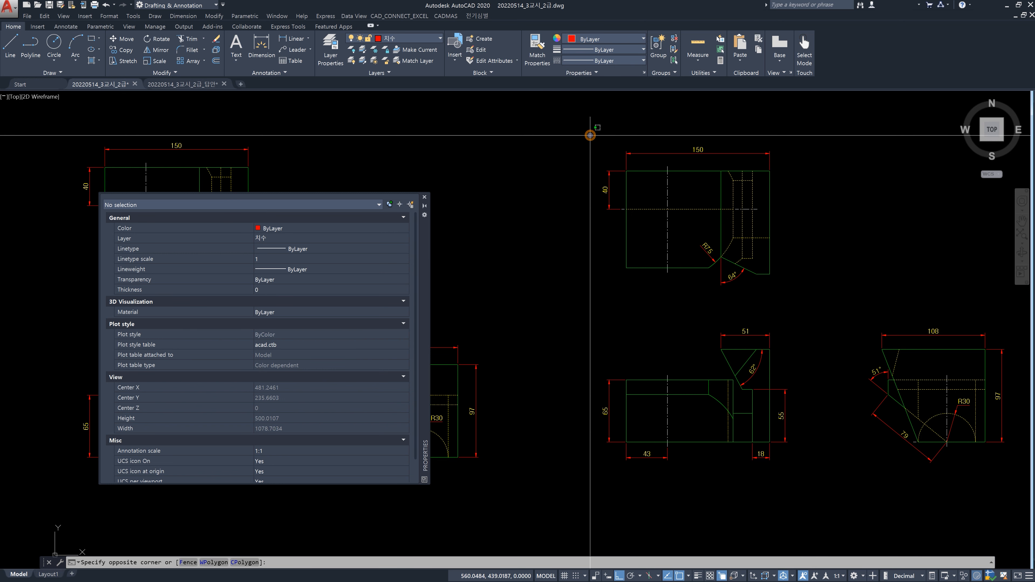
{"action": "left_click", "coordinate": [790, 314]}
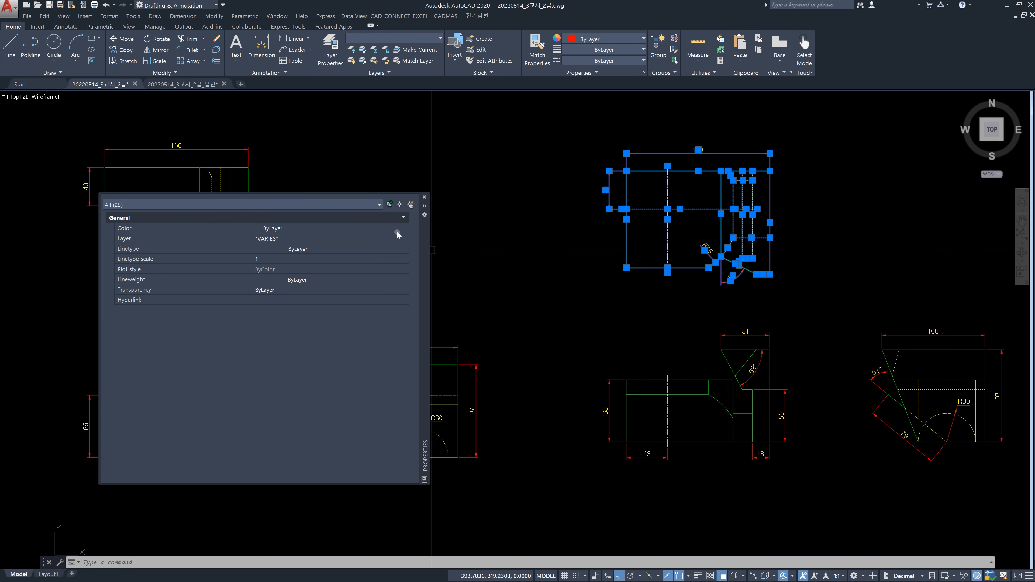
{"action": "left_click_drag", "start_coordinate": [424, 269], "coordinate": [743, 283]}
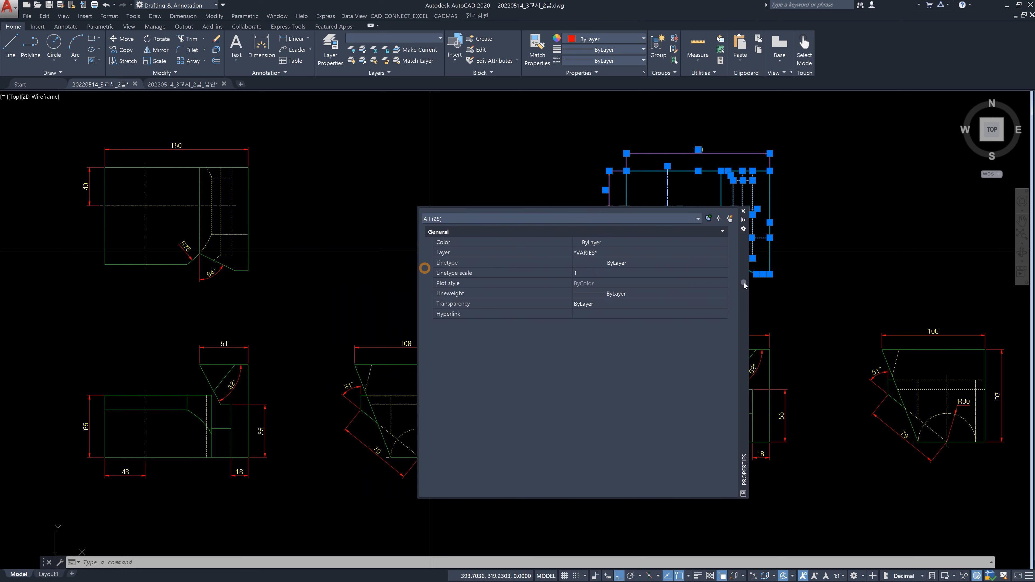
{"action": "left_click", "coordinate": [356, 237]}
{"action": "left_click", "coordinate": [341, 242]}
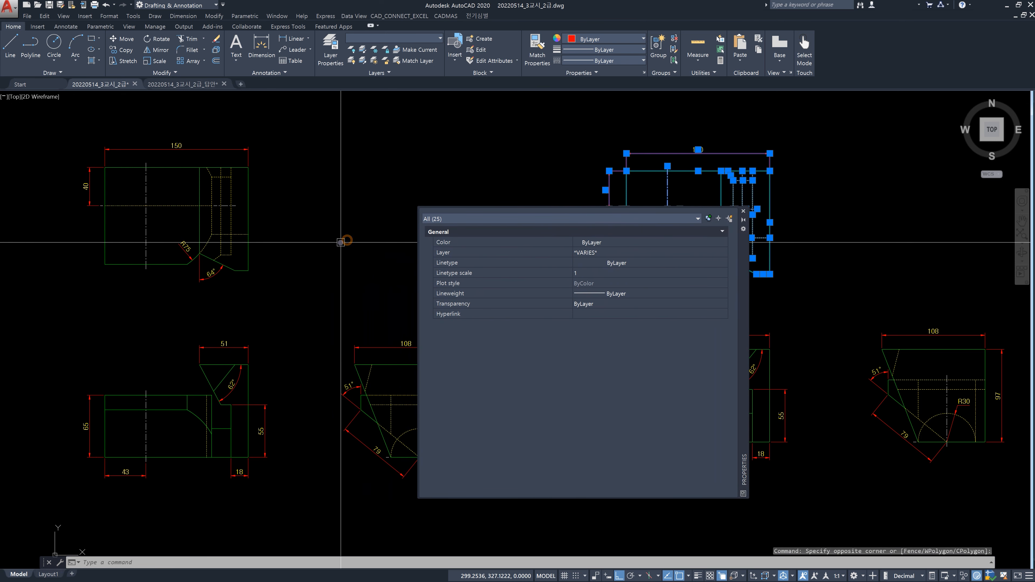
{"action": "key", "text": "Escape"}
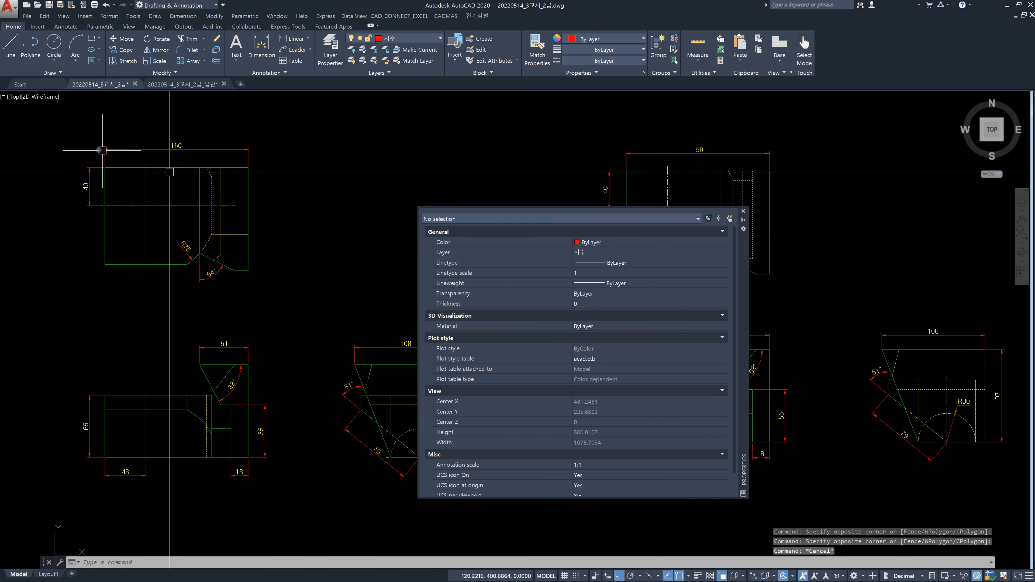
Step: Examine the object count of the original top view, then its upper edge line, and clear the selection
{"action": "left_click", "coordinate": [76, 131]}
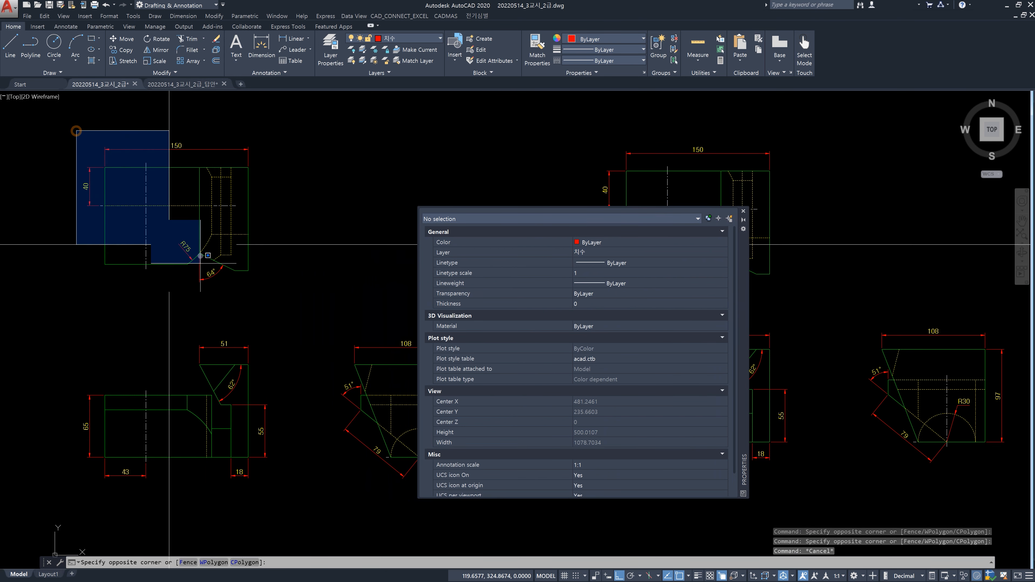
{"action": "left_click", "coordinate": [279, 297]}
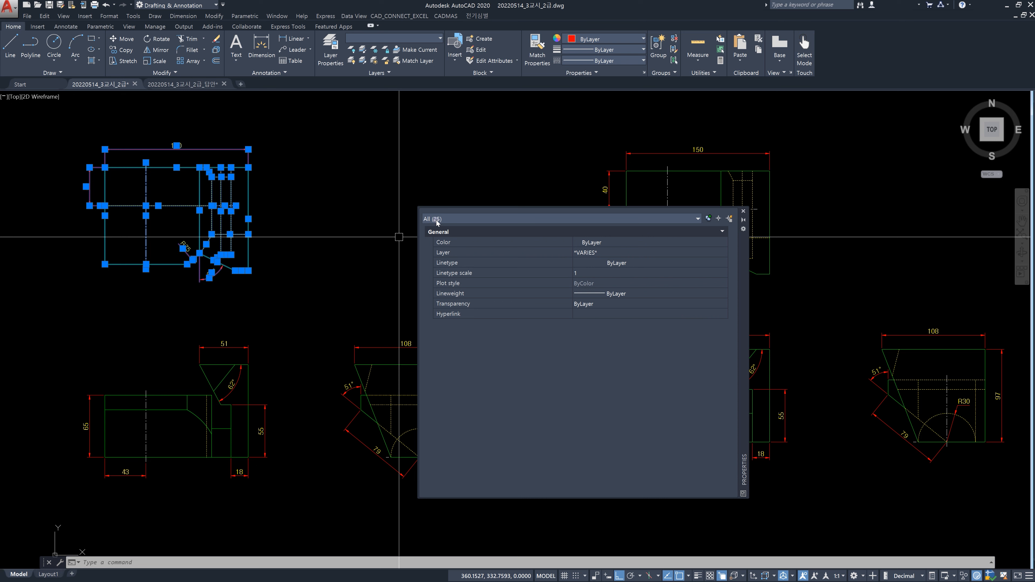
{"action": "key", "text": "Escape"}
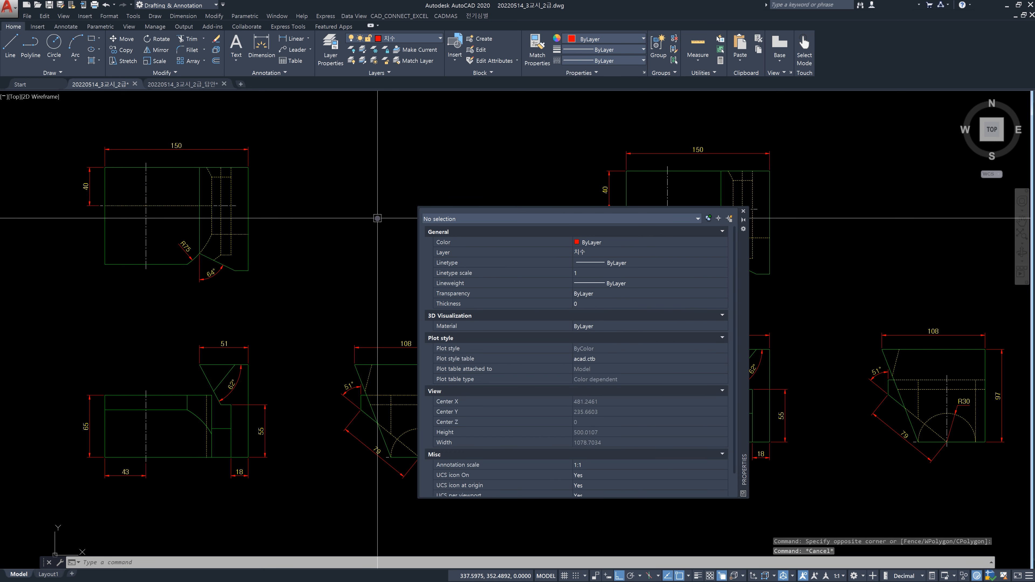
{"action": "left_click", "coordinate": [163, 168]}
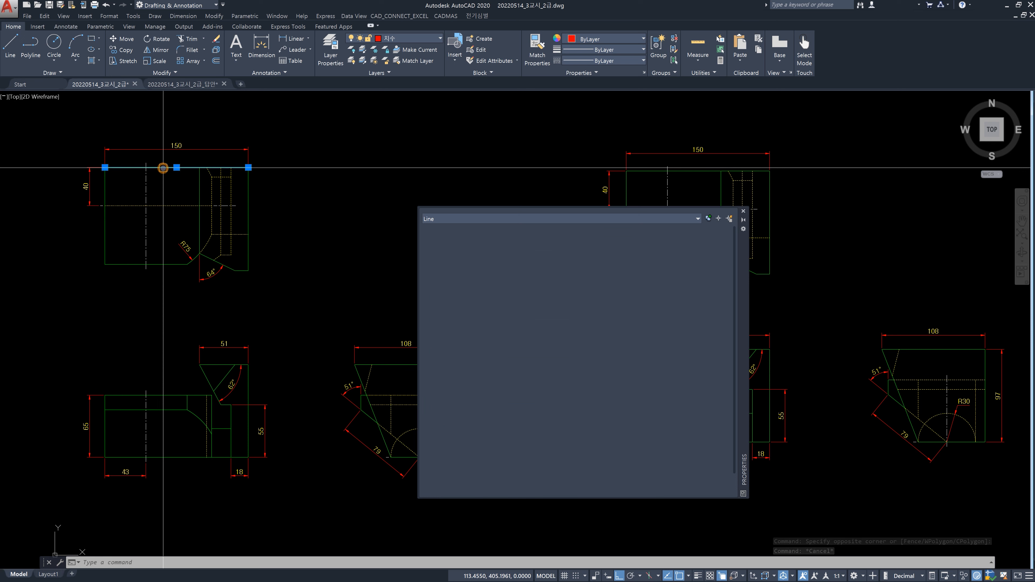
{"action": "key", "text": "Escape"}
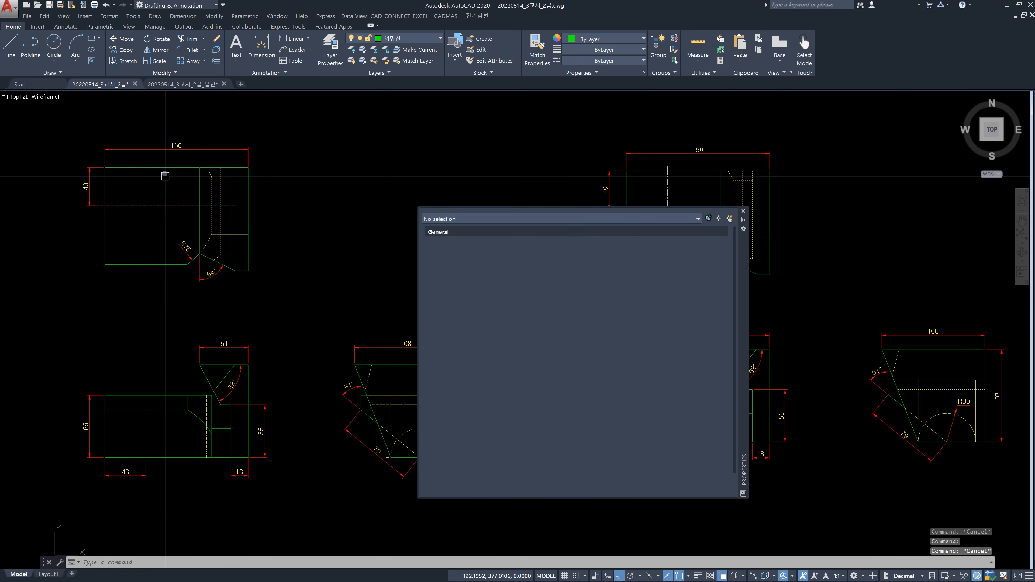
Step: Break the original top view's upper edge at its intersection with the vertical centerline, and check both resulting segments
{"action": "left_click", "coordinate": [162, 73]}
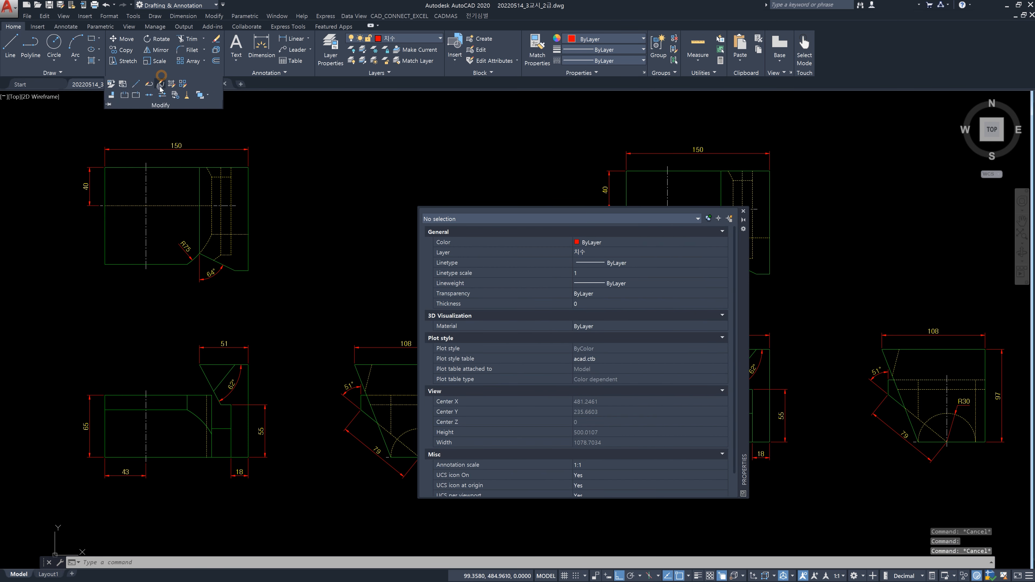
{"action": "left_click", "coordinate": [140, 96]}
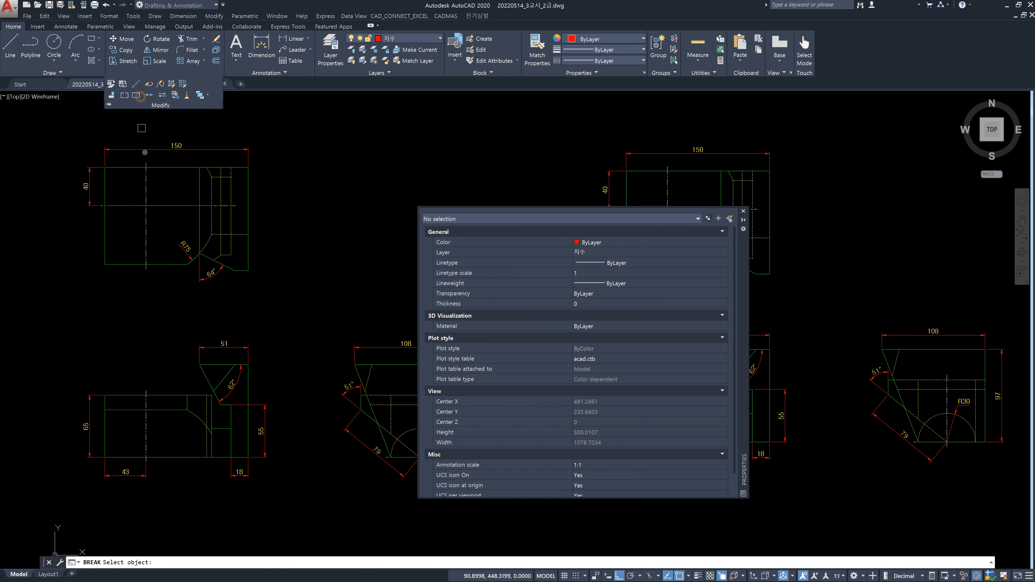
{"action": "left_click", "coordinate": [145, 168]}
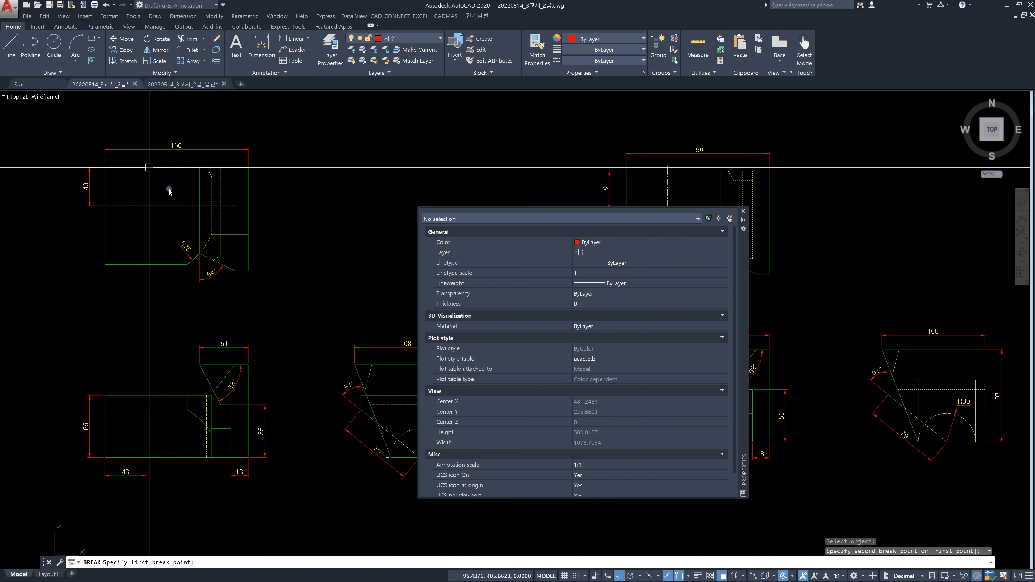
{"action": "left_click", "coordinate": [137, 167]}
{"action": "left_click", "coordinate": [137, 167]}
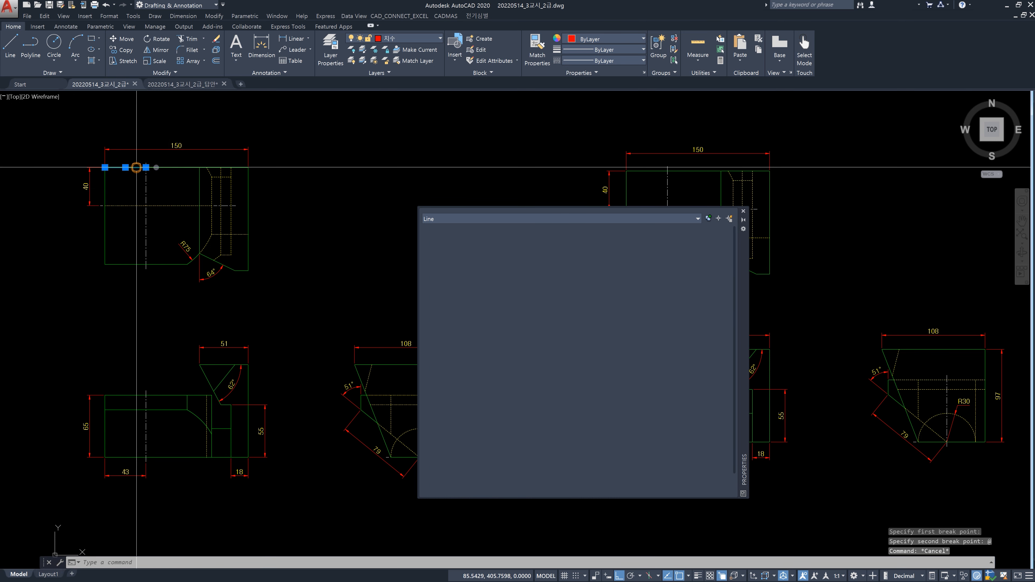
{"action": "left_click", "coordinate": [173, 167]}
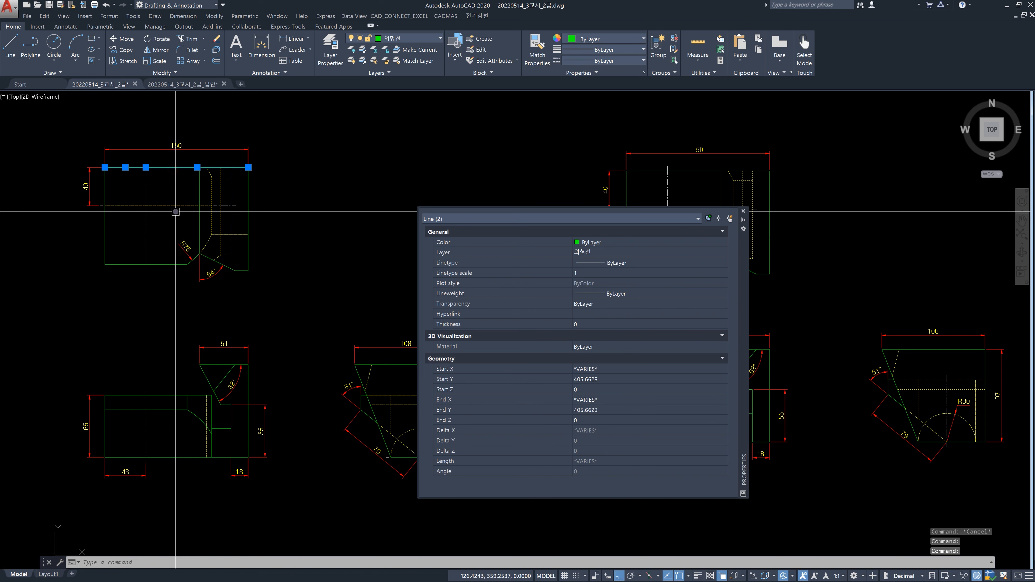
{"action": "key", "text": "Escape"}
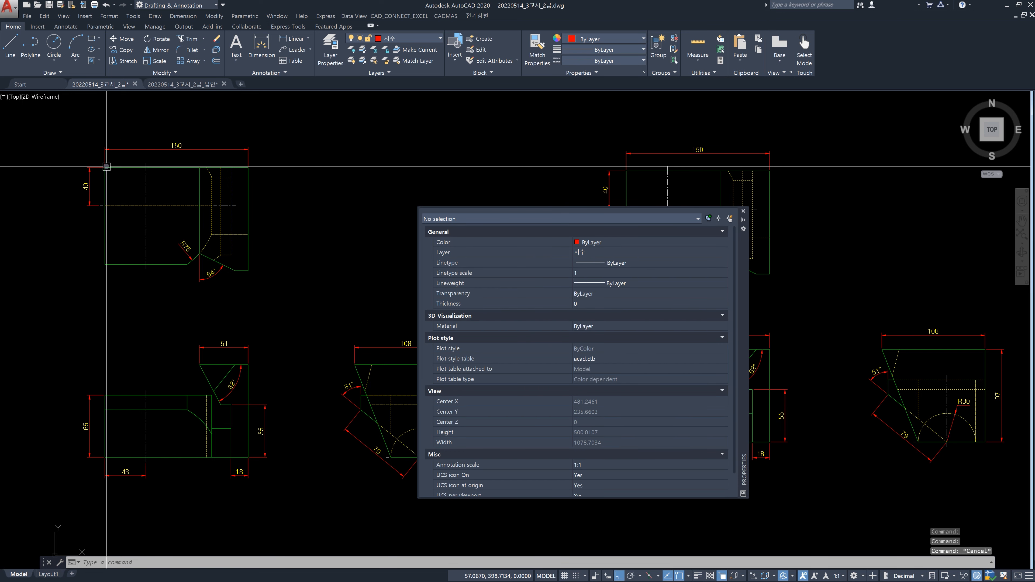
Step: Examine the object count of the whole original top view with its upper edge broken, and clear the selection
{"action": "left_click", "coordinate": [73, 127]}
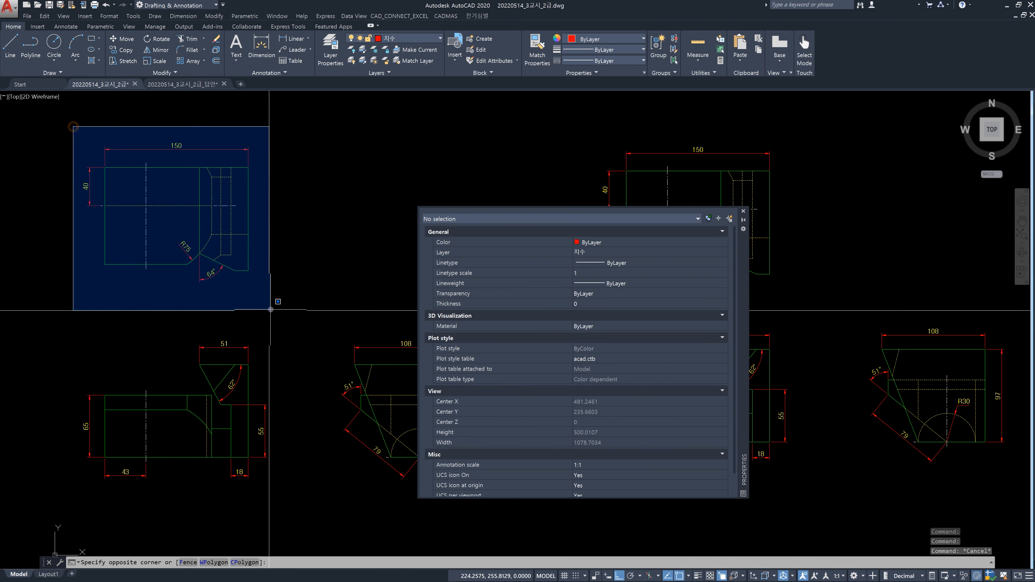
{"action": "left_click", "coordinate": [270, 309]}
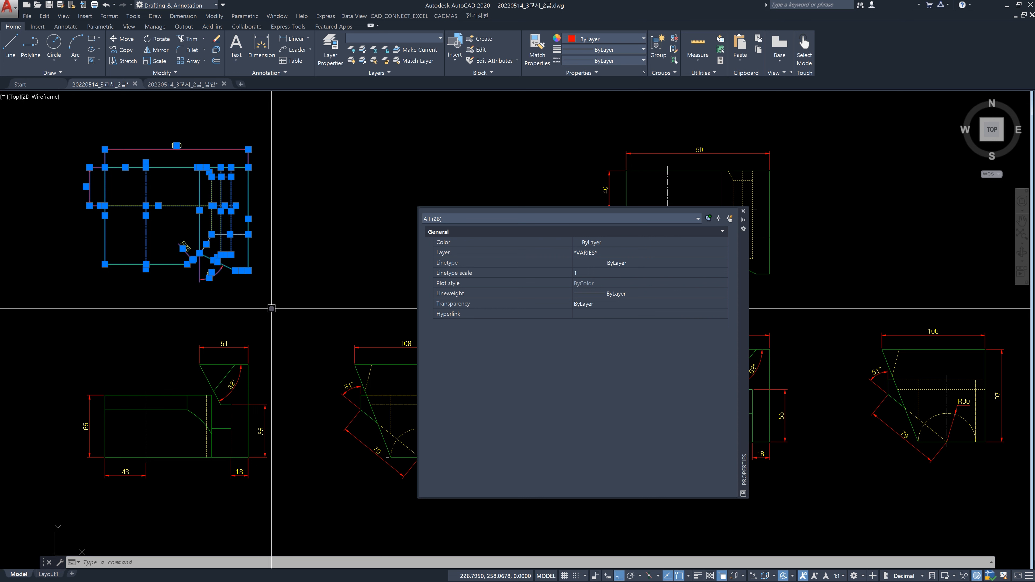
{"action": "key", "text": "Escape"}
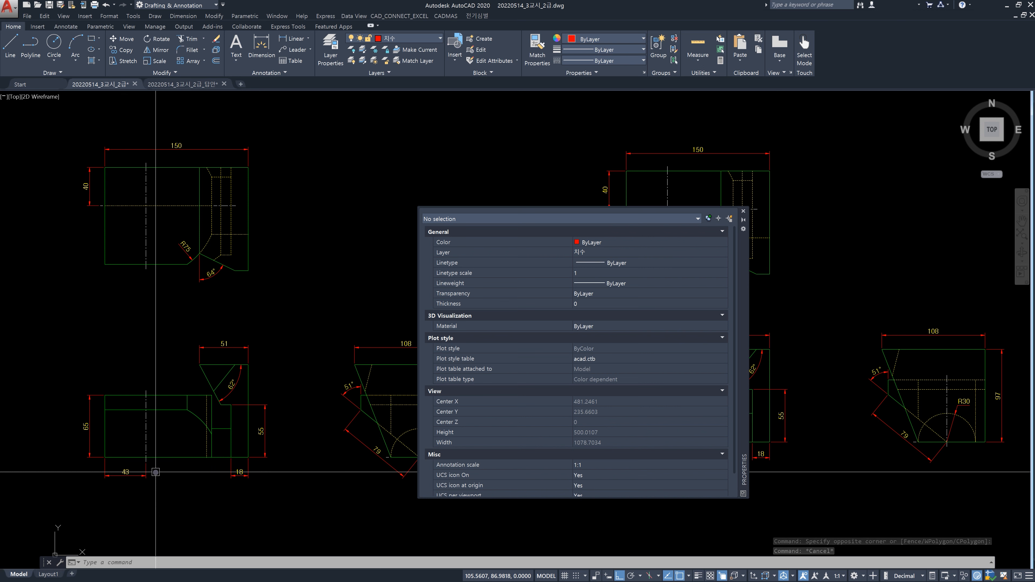
Step: Draw an overlapping line about 84 units long along the original front view's bottom edge from its lower-left corner, and check its properties
{"action": "type", "text": "l"}
{"action": "key", "text": "Return"}
{"action": "left_click", "coordinate": [106, 469]}
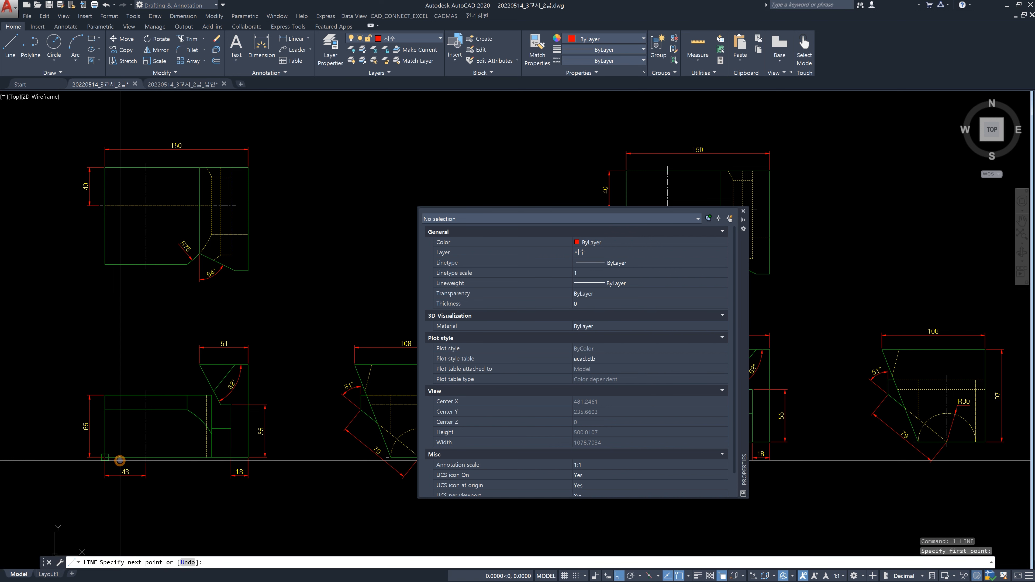
{"action": "left_click", "coordinate": [185, 473]}
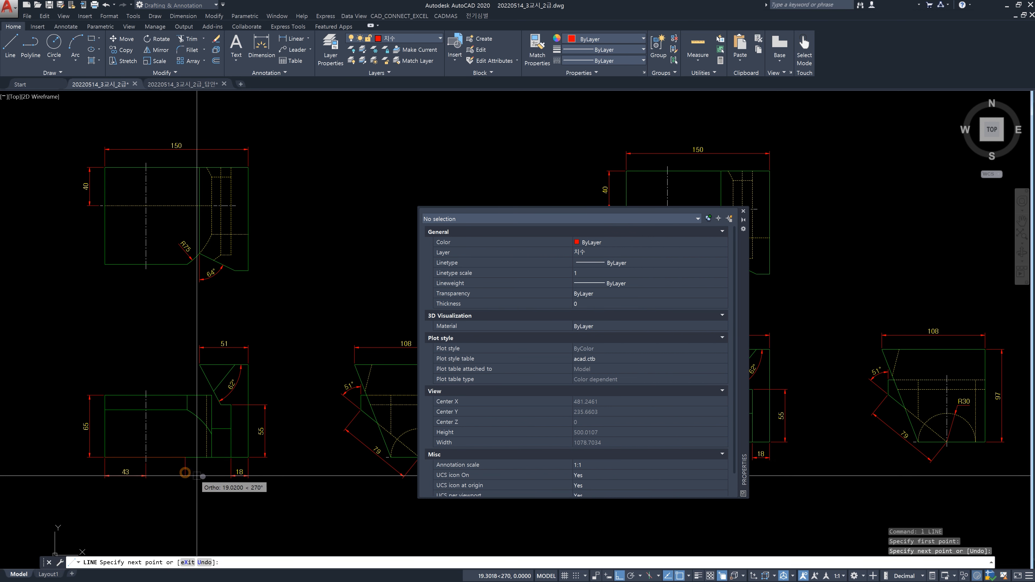
{"action": "key", "text": "Escape"}
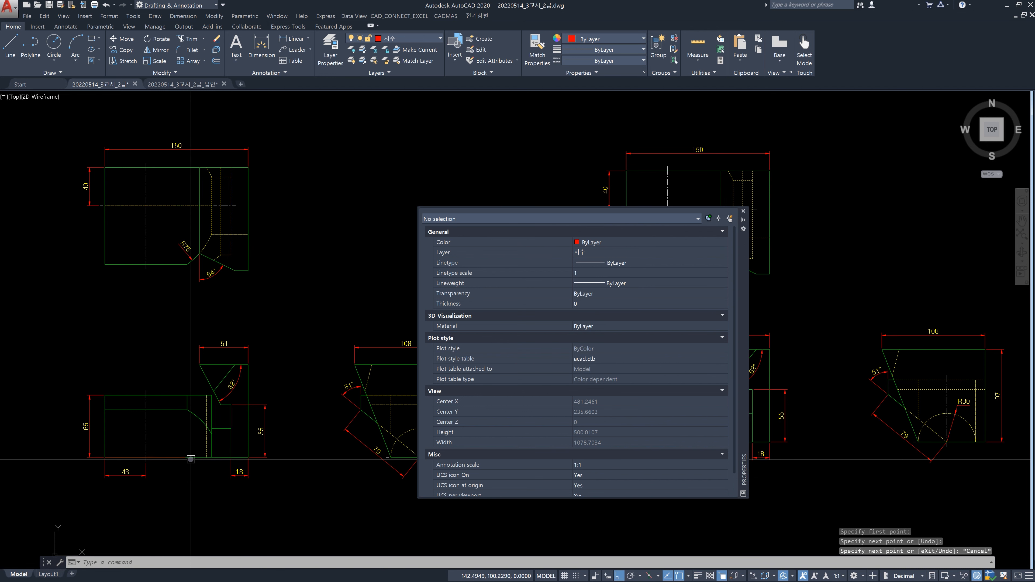
{"action": "left_click", "coordinate": [179, 457]}
{"action": "key", "text": "Escape"}
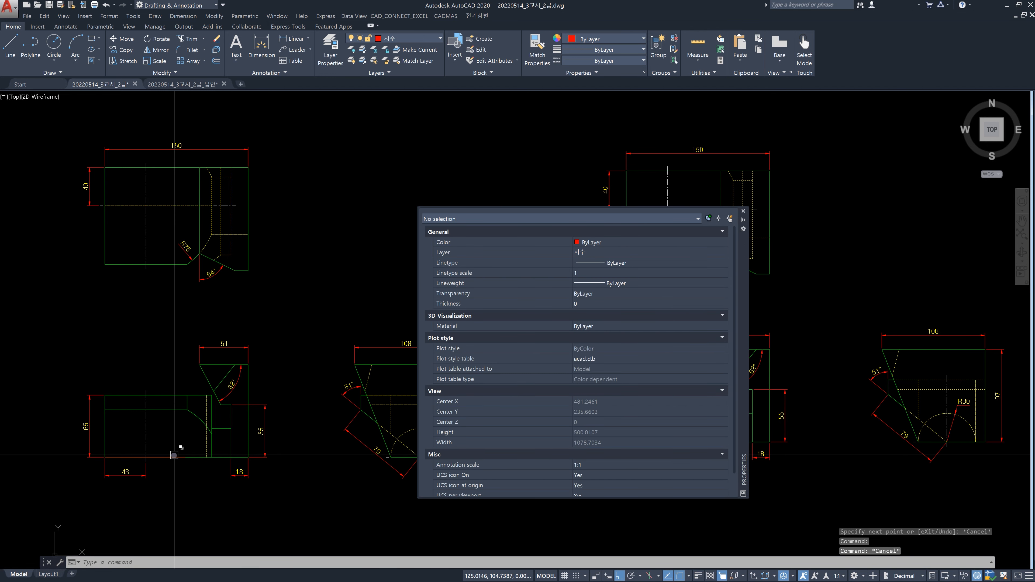
{"action": "left_click", "coordinate": [174, 455]}
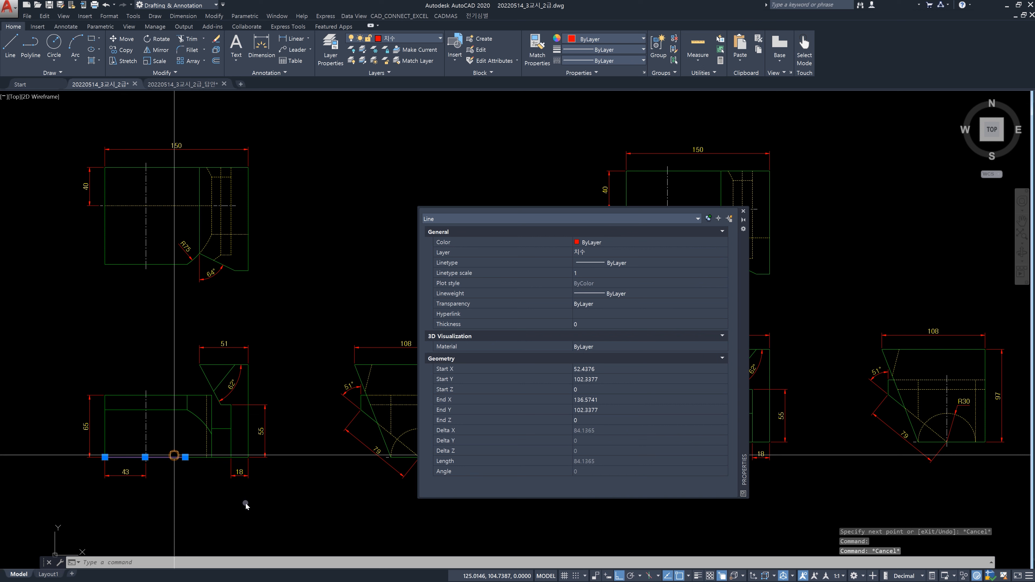
{"action": "key", "text": "Escape"}
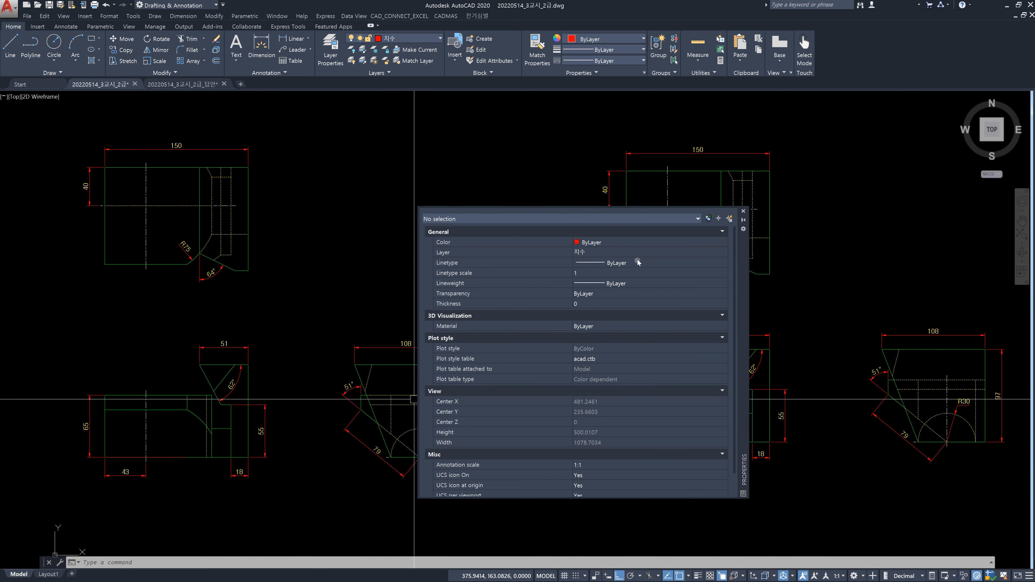
Step: Examine the object count of the pasted answer's front view, keeping the original views uncovered, and clear the selection
{"action": "left_click_drag", "start_coordinate": [743, 279], "coordinate": [507, 217]}
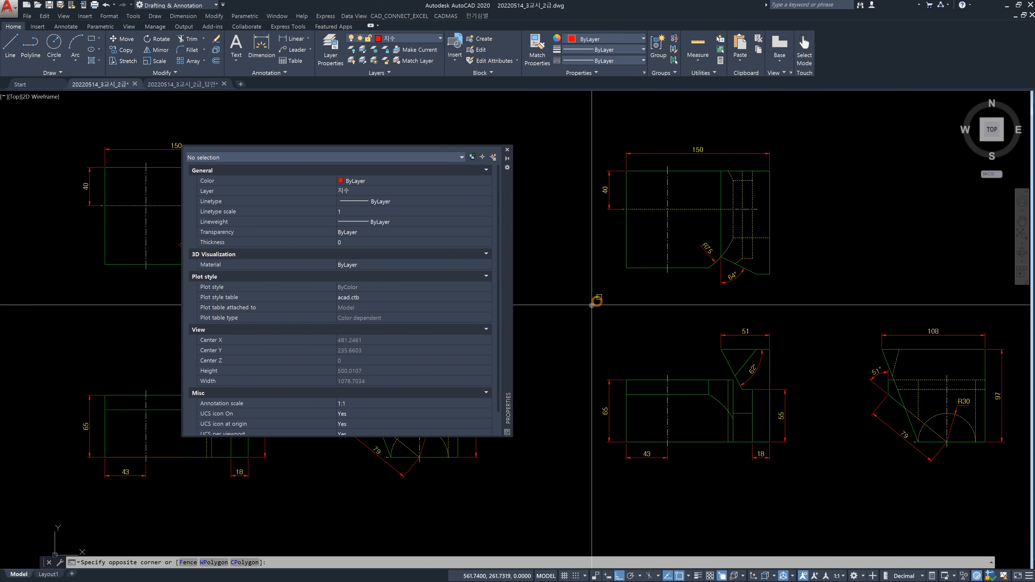
{"action": "left_click", "coordinate": [591, 297]}
{"action": "left_click", "coordinate": [808, 476]}
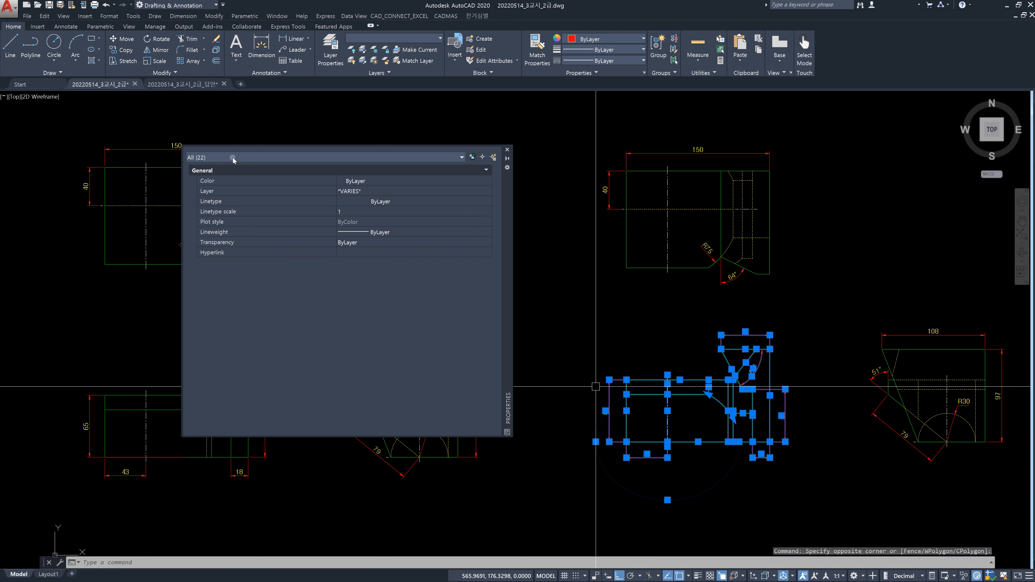
{"action": "left_click_drag", "start_coordinate": [509, 291], "coordinate": [719, 314]}
{"action": "left_click", "coordinate": [311, 319]}
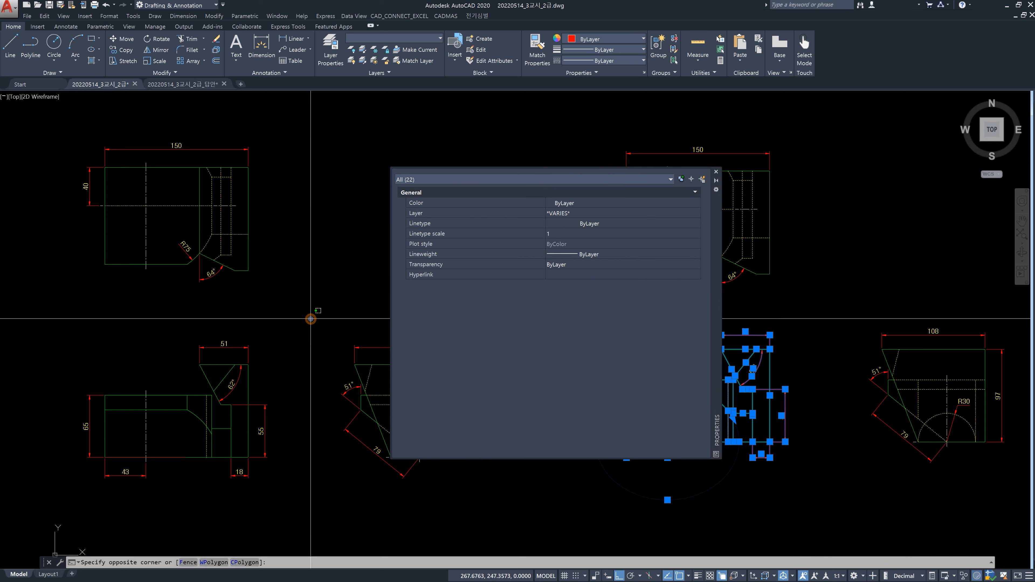
{"action": "key", "text": "Escape"}
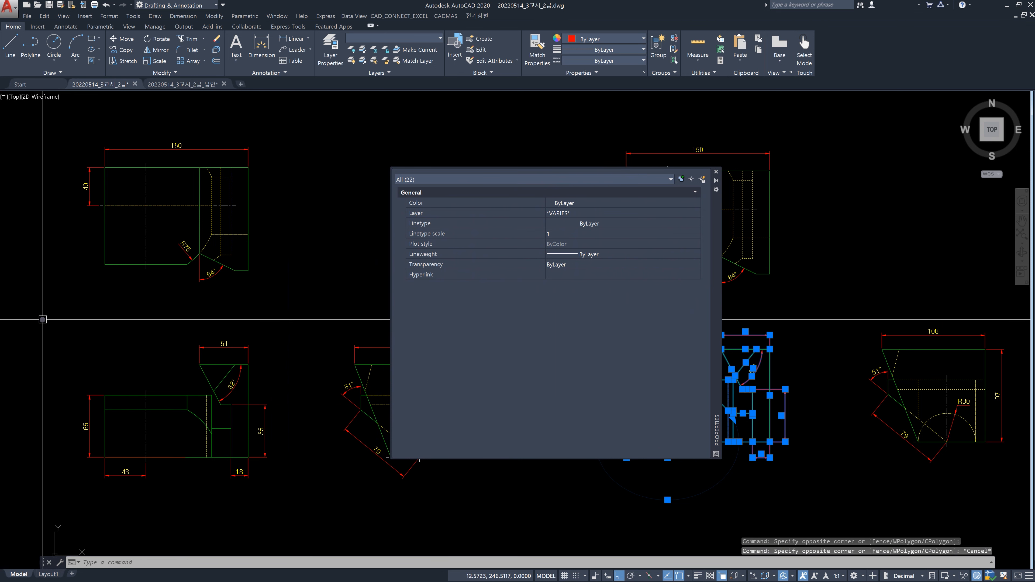
{"action": "key", "text": "Escape"}
Step: Examine the object count of the original front view for comparison, and clear the selection
{"action": "left_click", "coordinate": [81, 325]}
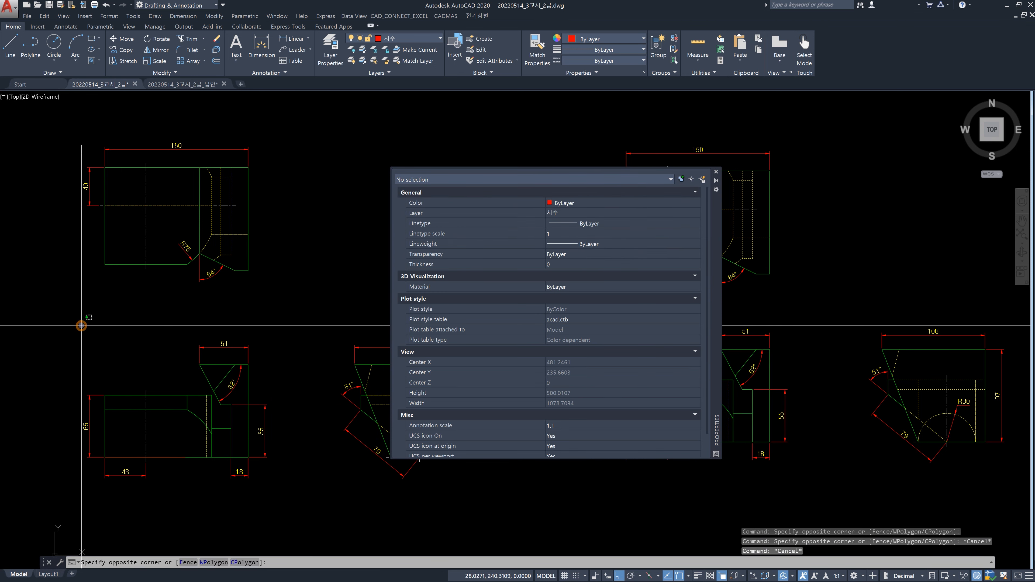
{"action": "left_click", "coordinate": [285, 482]}
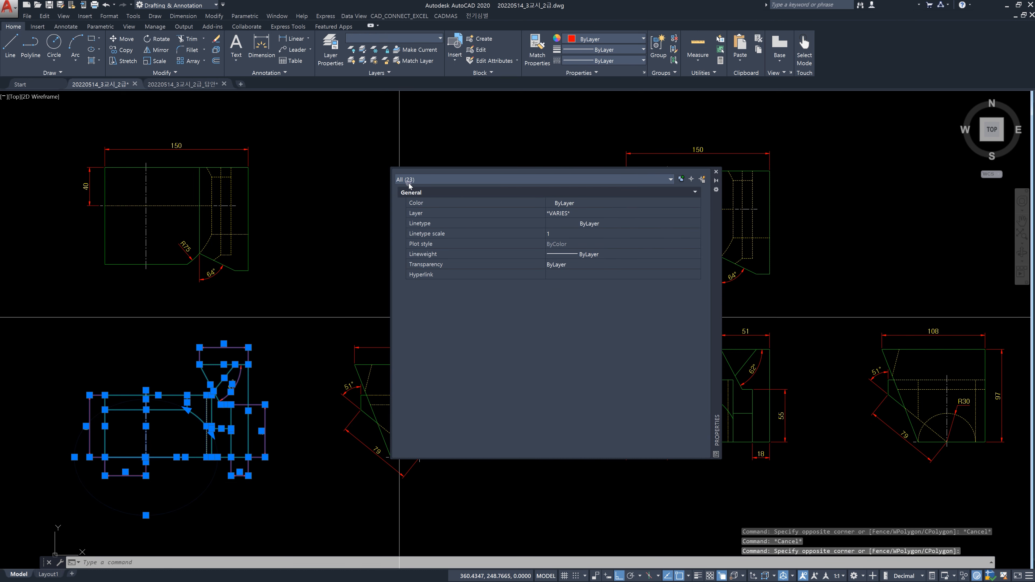
{"action": "key", "text": "Escape"}
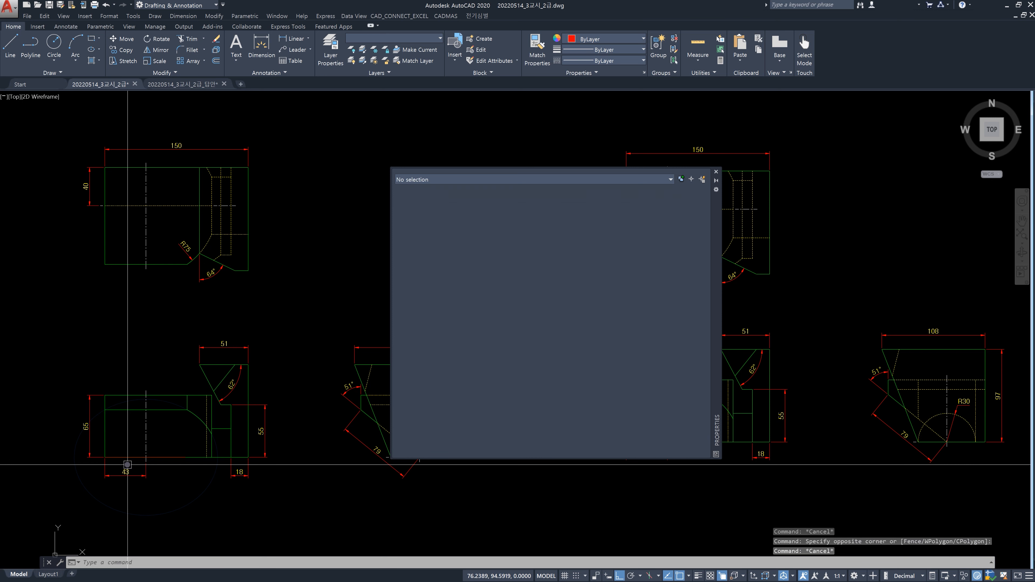
Step: Erase the overlapping red line from the original front view's bottom edge
{"action": "left_click", "coordinate": [127, 457]}
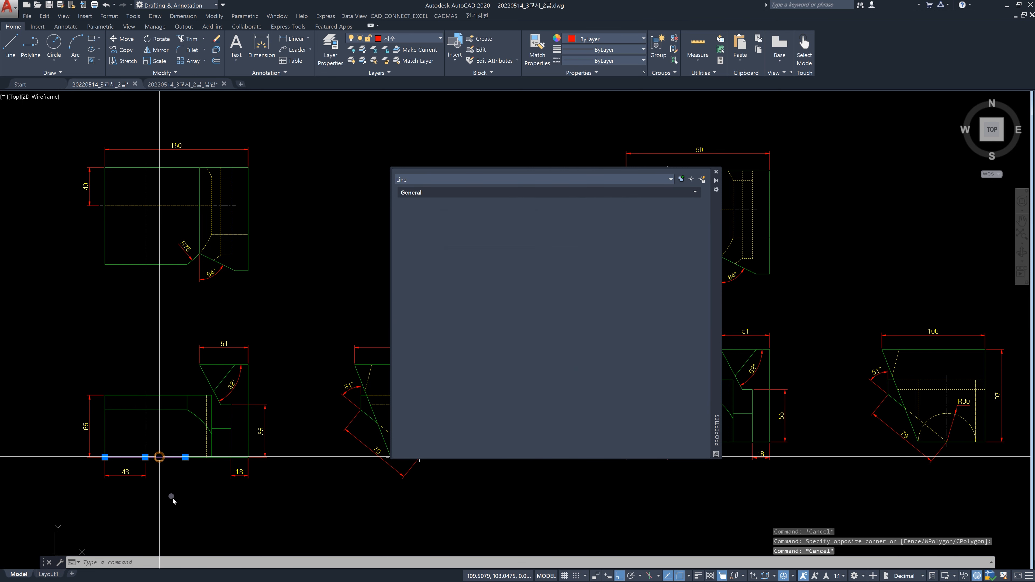
{"action": "key", "text": "Escape"}
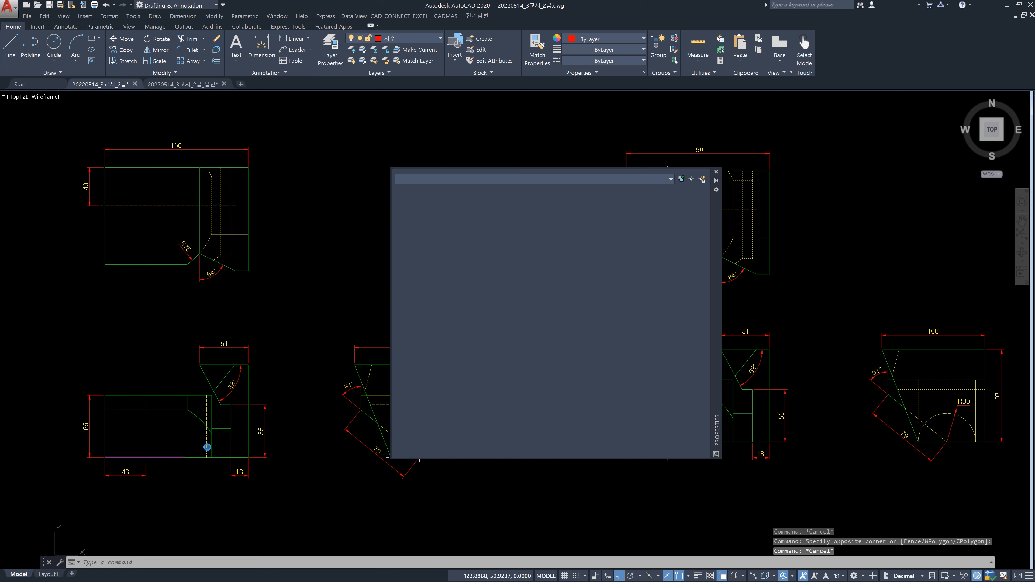
{"action": "key", "text": "Delete"}
Step: Erase the vertical hidden line at the lower end of the arc in the original front view
{"action": "left_click", "coordinate": [206, 447]}
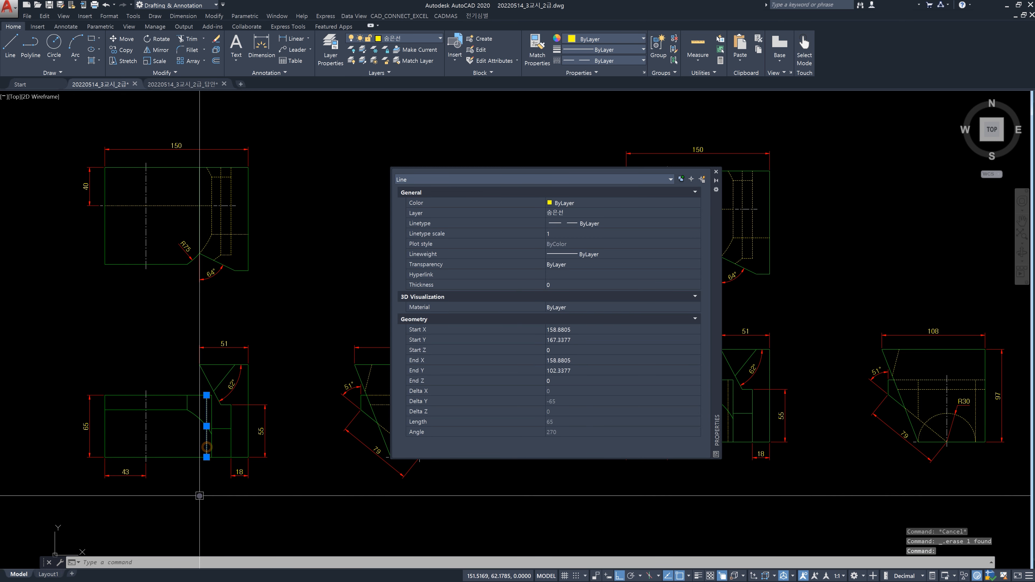
{"action": "key", "text": "Escape"}
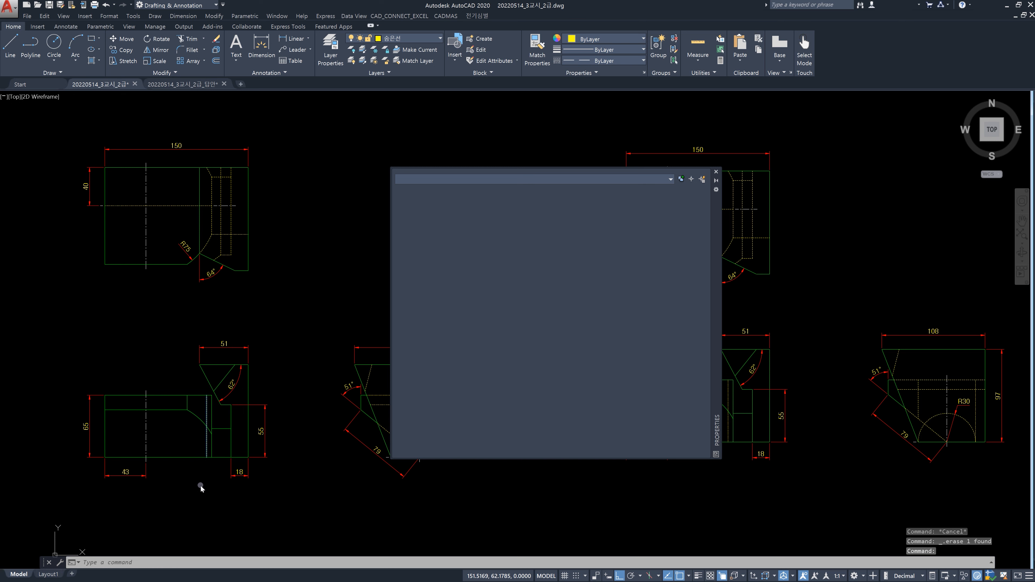
{"action": "key", "text": "Delete"}
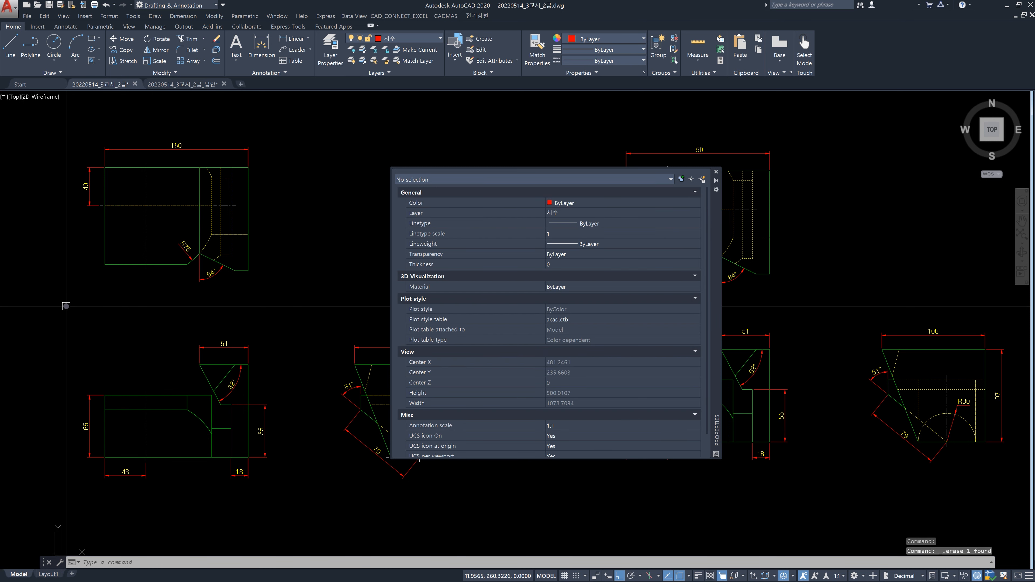
Step: Examine the original front view's object count without the hidden line, and undo the erase
{"action": "left_click", "coordinate": [66, 306]}
{"action": "left_click", "coordinate": [283, 503]}
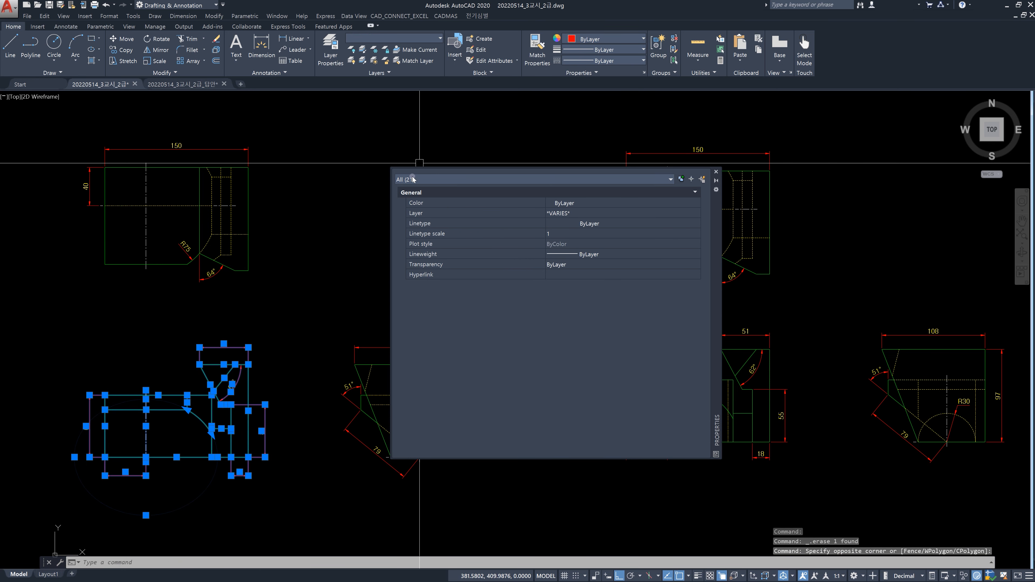
{"action": "key", "text": "Escape"}
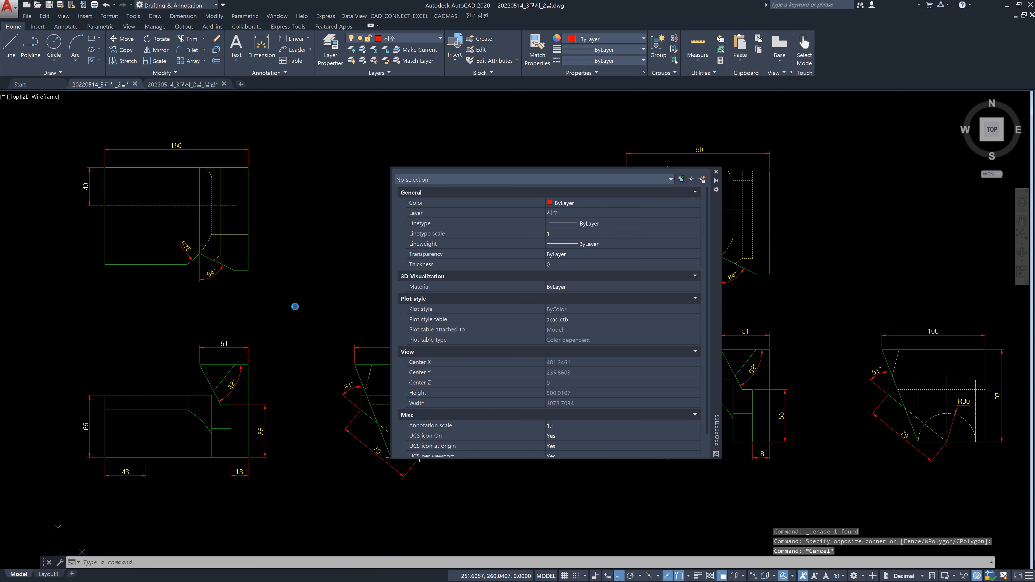
{"action": "key", "text": "ctrl+z"}
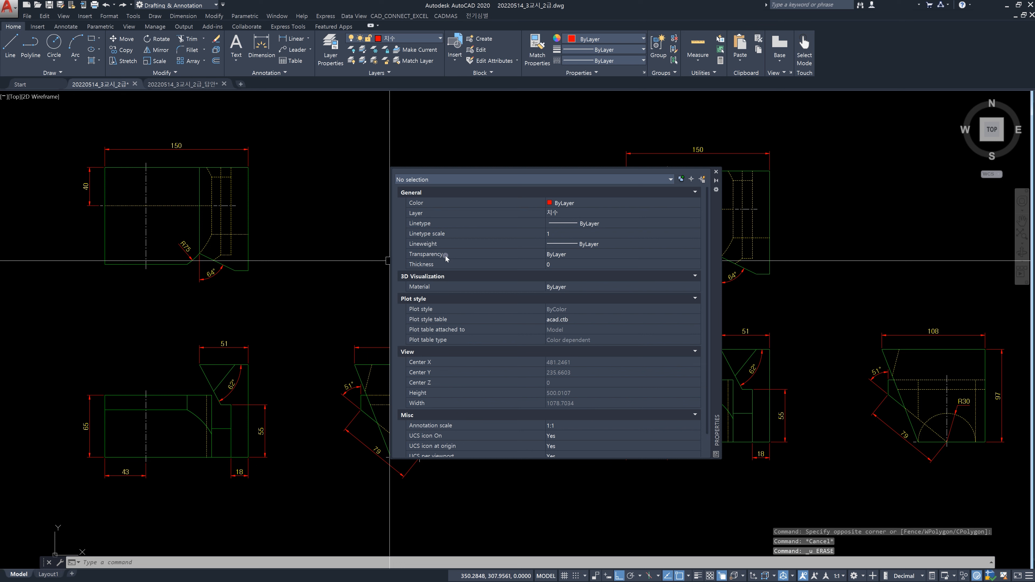
Step: Join the two collinear segments of the original top view's upper edge into one line
{"action": "left_click", "coordinate": [160, 167]}
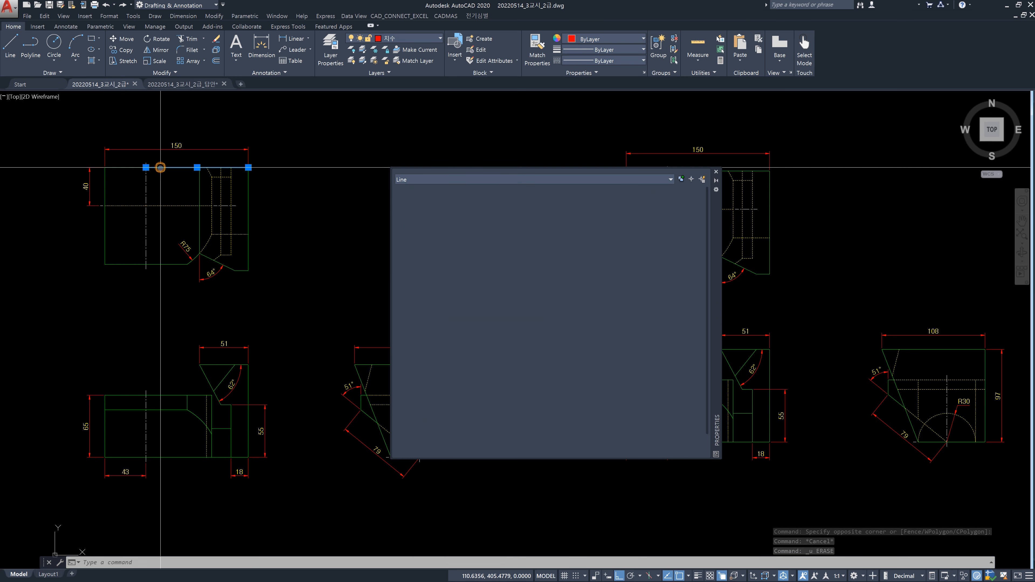
{"action": "key", "text": "Escape"}
{"action": "type", "text": "j"}
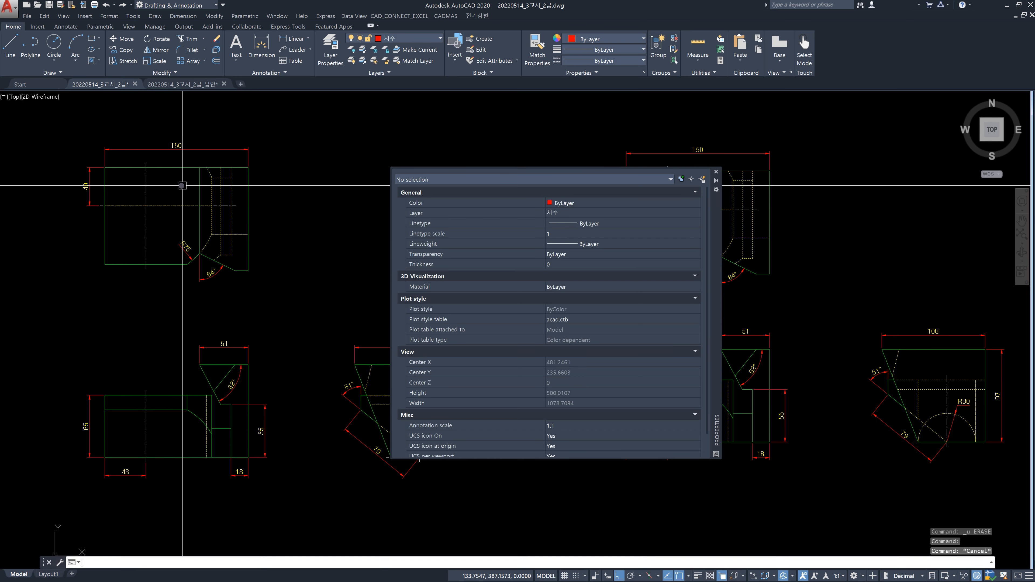
{"action": "key", "text": "Return"}
{"action": "left_click", "coordinate": [180, 167]}
{"action": "left_click", "coordinate": [127, 168]}
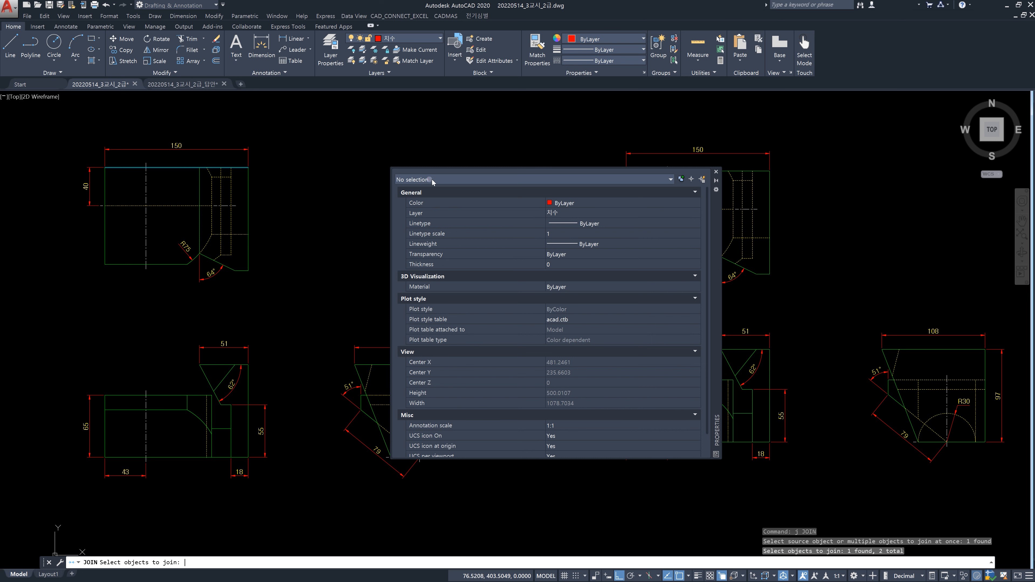
{"action": "key", "text": "Return"}
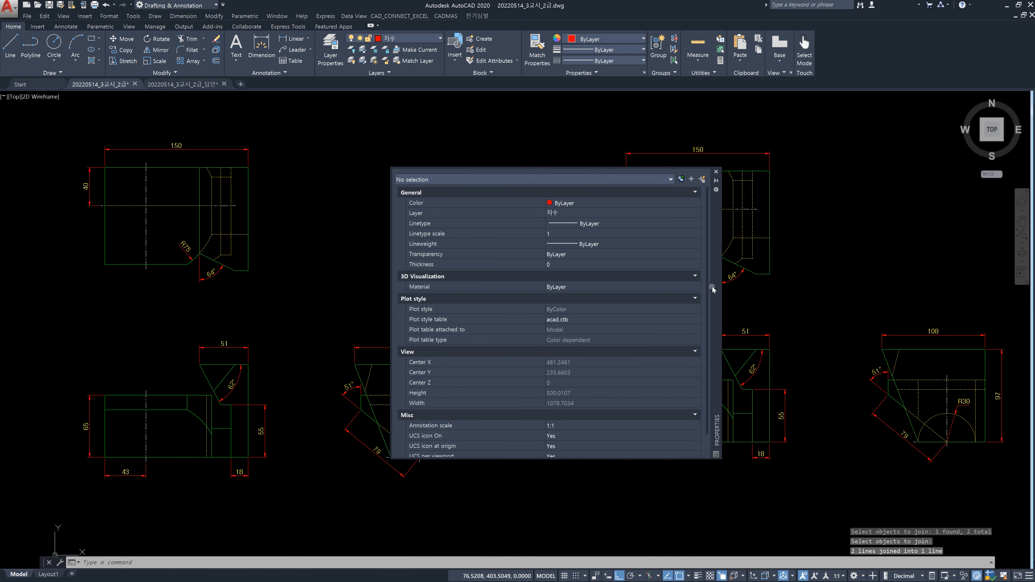
Step: Check the object count of the pasted answer side view, and clear the selection
{"action": "mouse_move", "coordinate": [715, 293]}
{"action": "left_mouse_down"}
{"action": "mouse_move", "coordinate": [602, 265]}
{"action": "mouse_move", "coordinate": [520, 264]}
{"action": "left_mouse_up"}
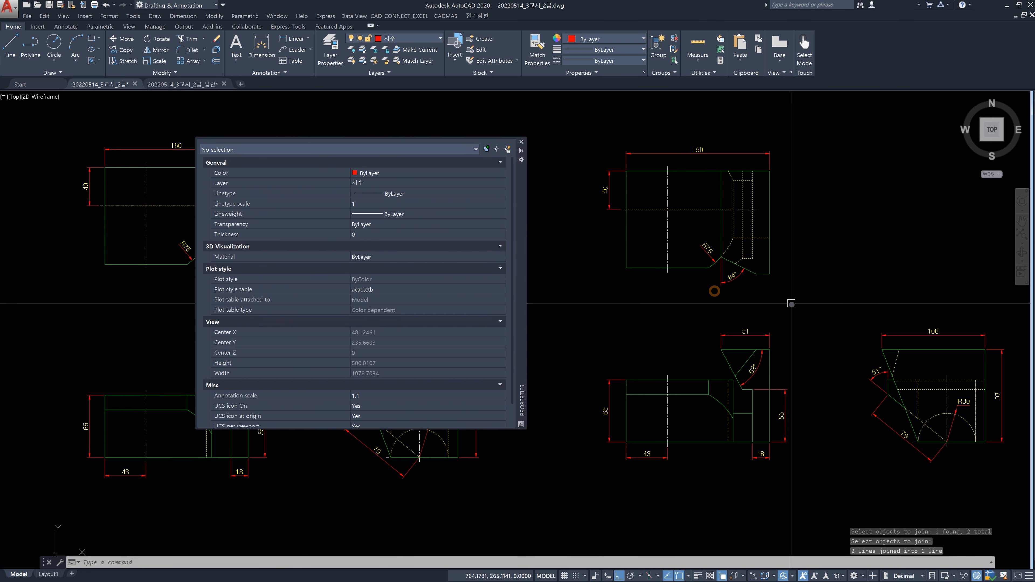
{"action": "left_click", "coordinate": [814, 304]}
{"action": "left_click", "coordinate": [1015, 482]}
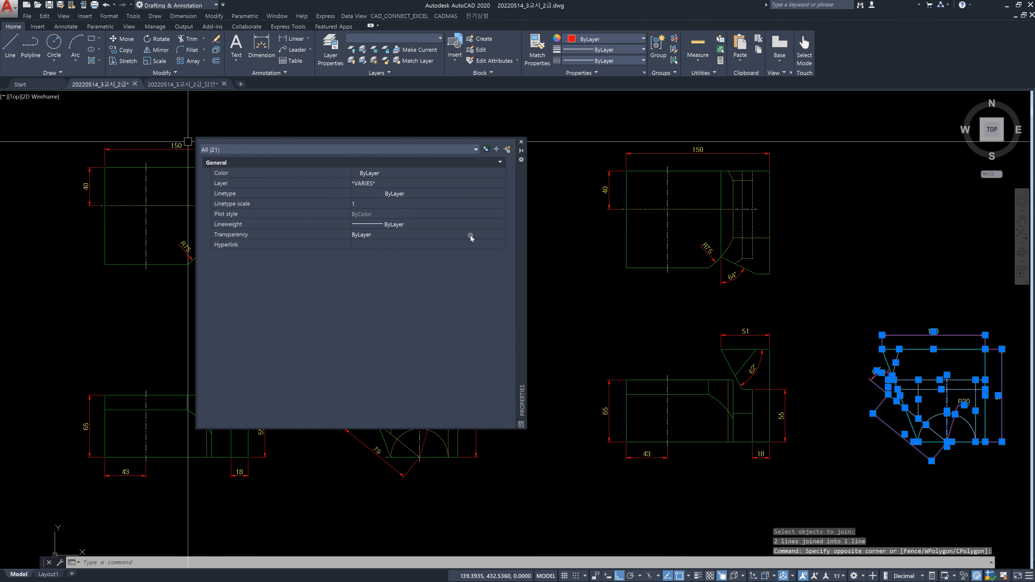
{"action": "key", "text": "Escape"}
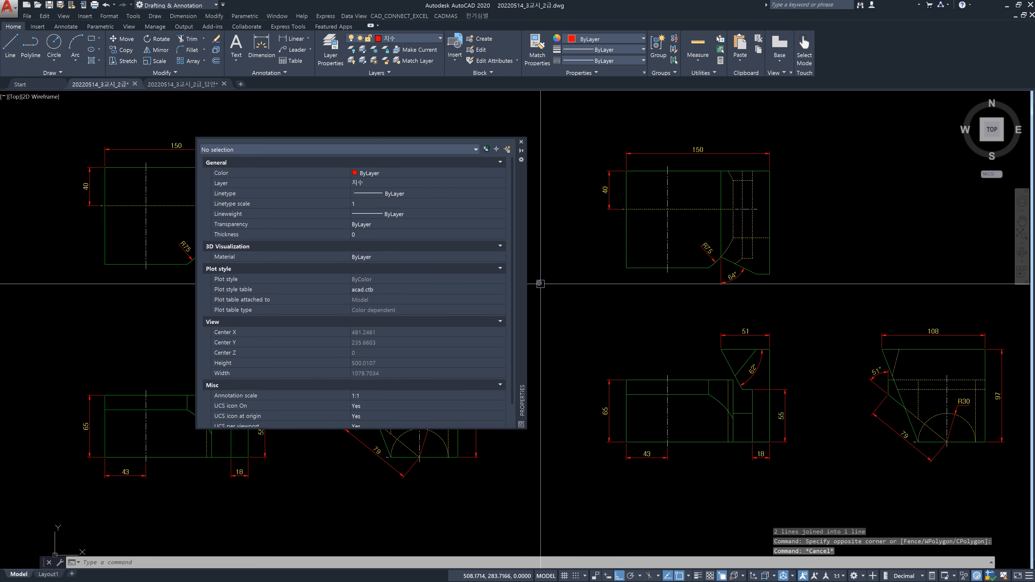
Step: Check the object count of the original side view for comparison, and close the object properties
{"action": "mouse_move", "coordinate": [524, 278]}
{"action": "left_mouse_down"}
{"action": "mouse_move", "coordinate": [630, 297]}
{"action": "mouse_move", "coordinate": [848, 305]}
{"action": "left_mouse_up"}
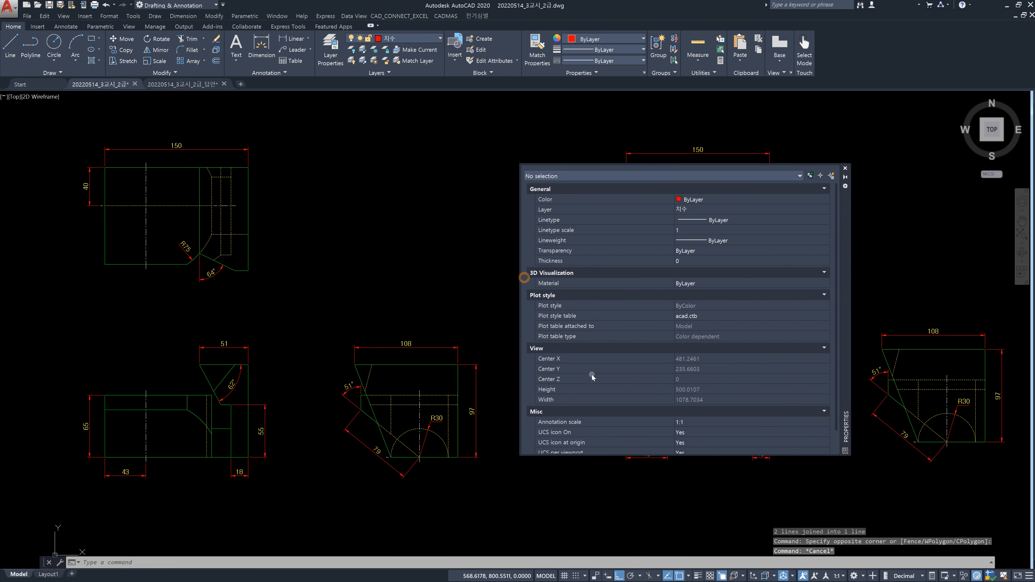
{"action": "left_click", "coordinate": [311, 321]}
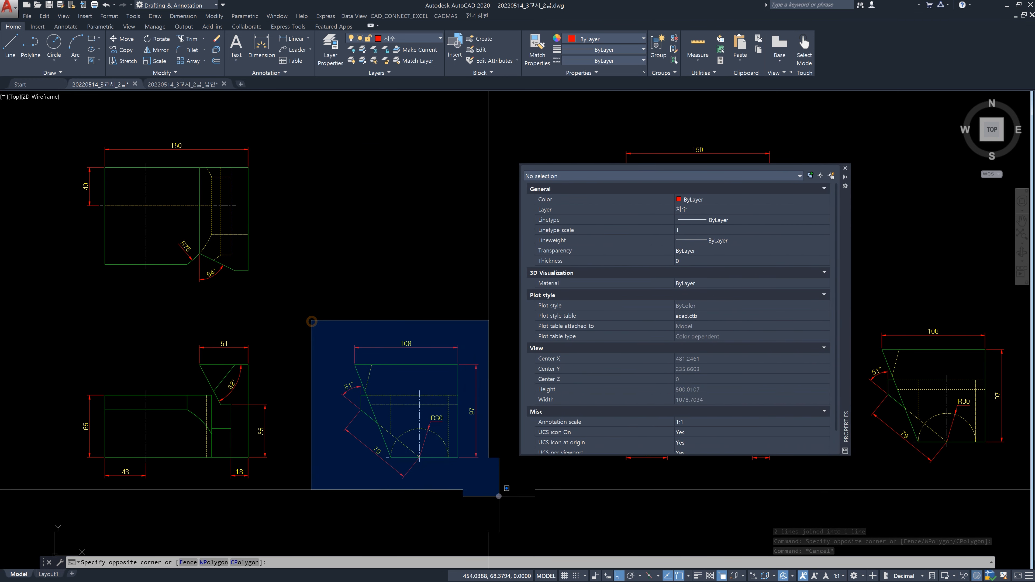
{"action": "left_click", "coordinate": [499, 496]}
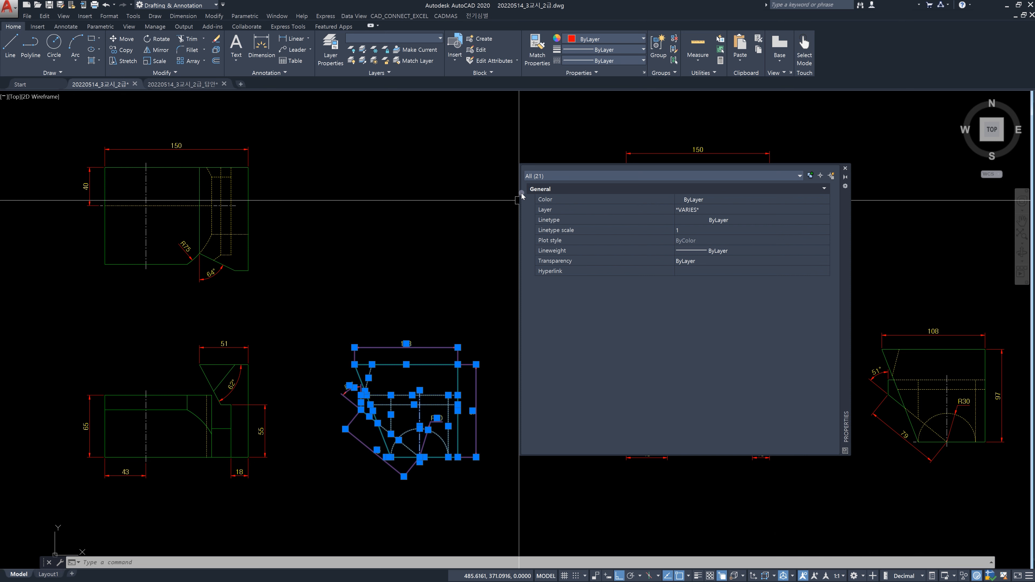
{"action": "key", "text": "Escape"}
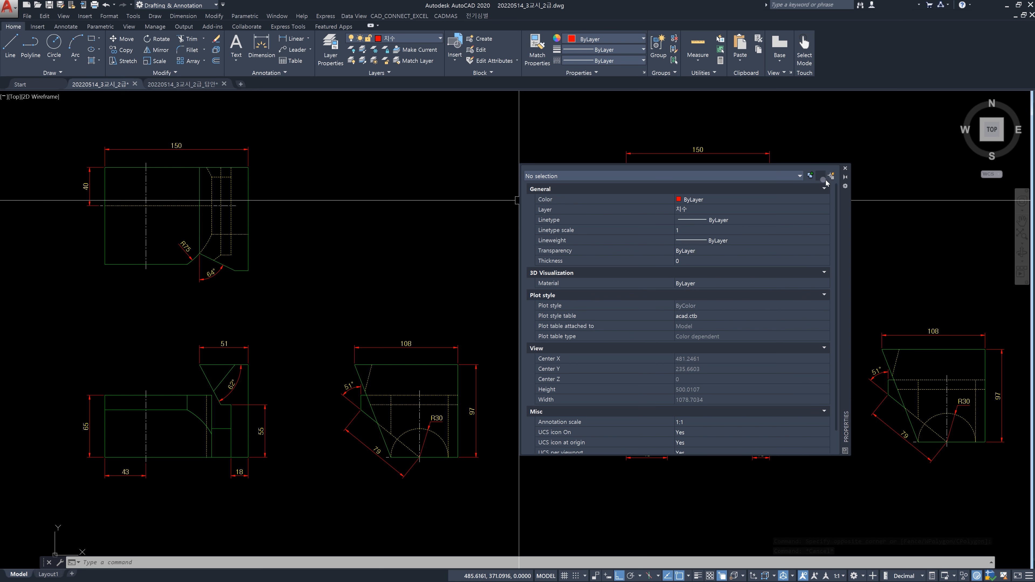
{"action": "left_click", "coordinate": [845, 171]}
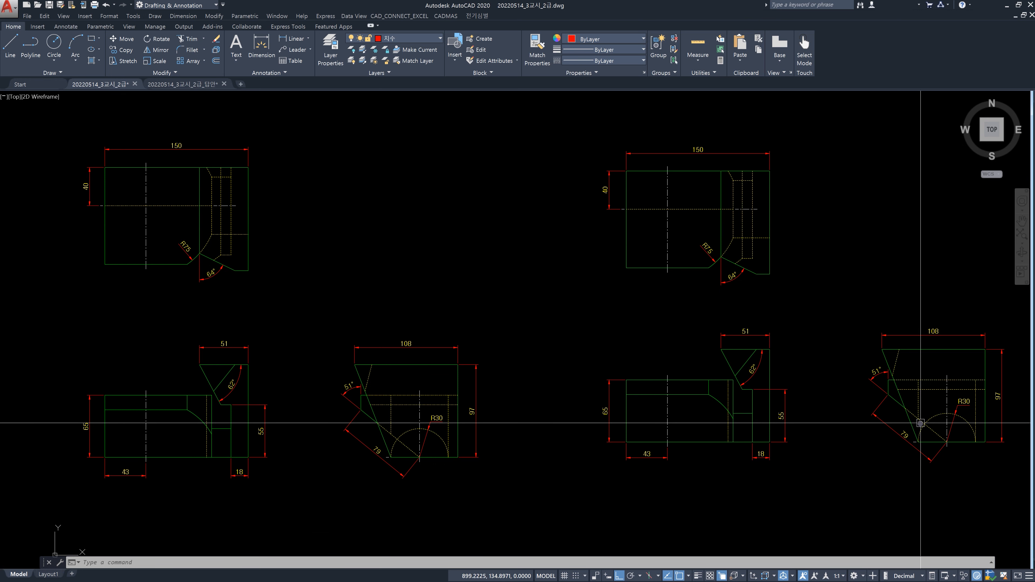
Step: Change the colour of all three pasted answer views to the pale pink 221,179,212
{"action": "middle_click_drag", "start_coordinate": [827, 338], "coordinate": [695, 350]}
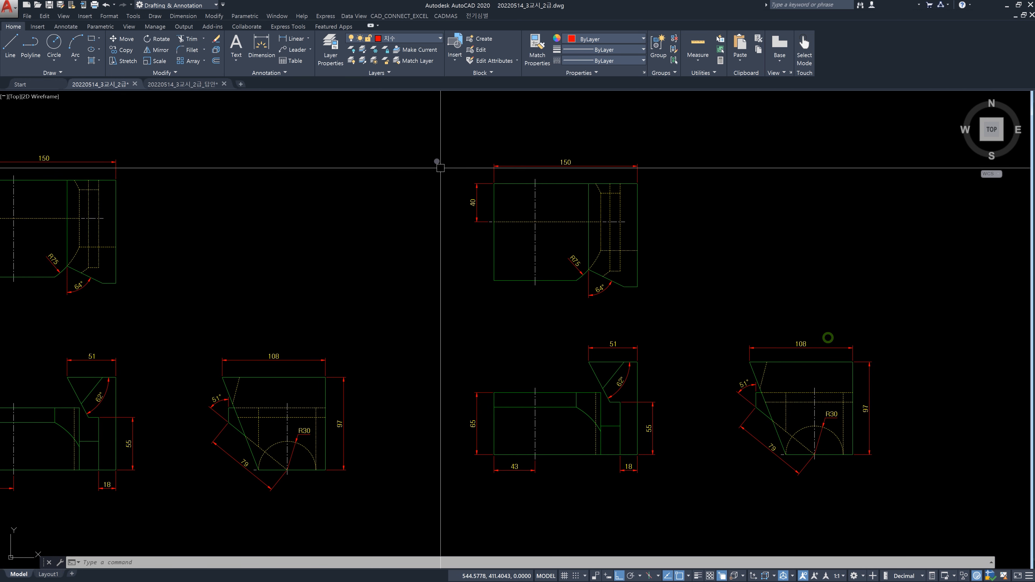
{"action": "left_click", "coordinate": [439, 133]}
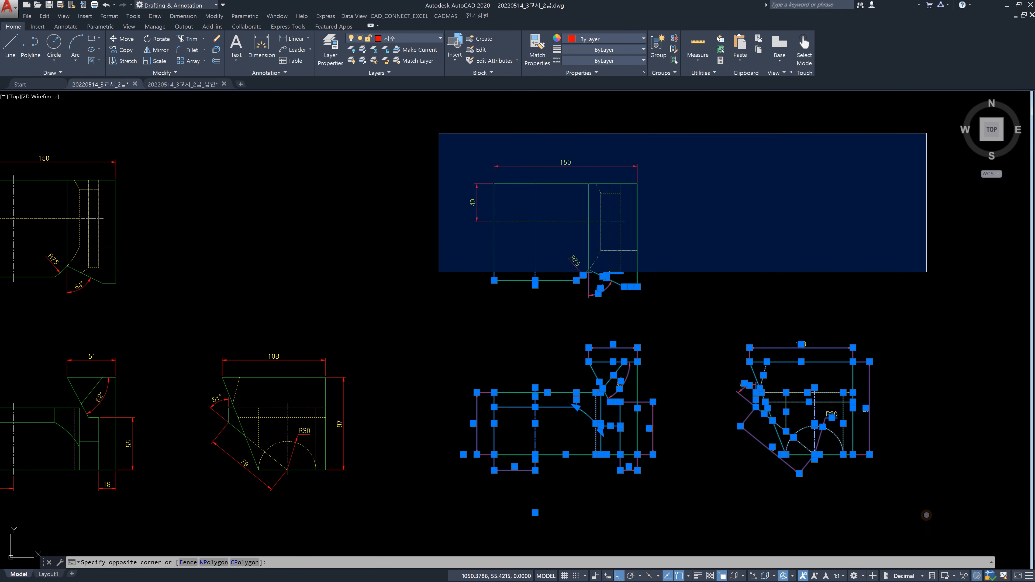
{"action": "left_click", "coordinate": [925, 272]}
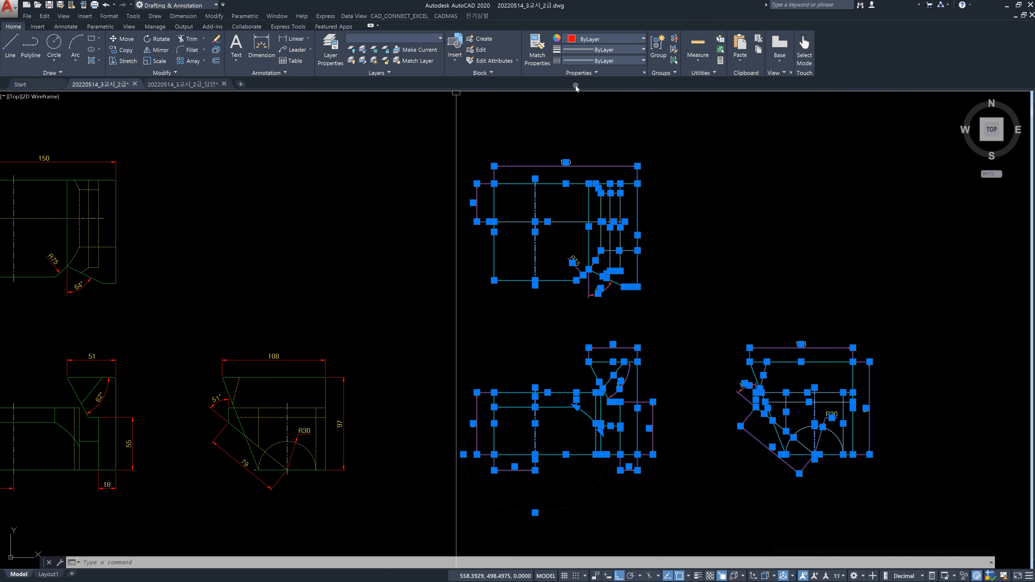
{"action": "left_click", "coordinate": [612, 40]}
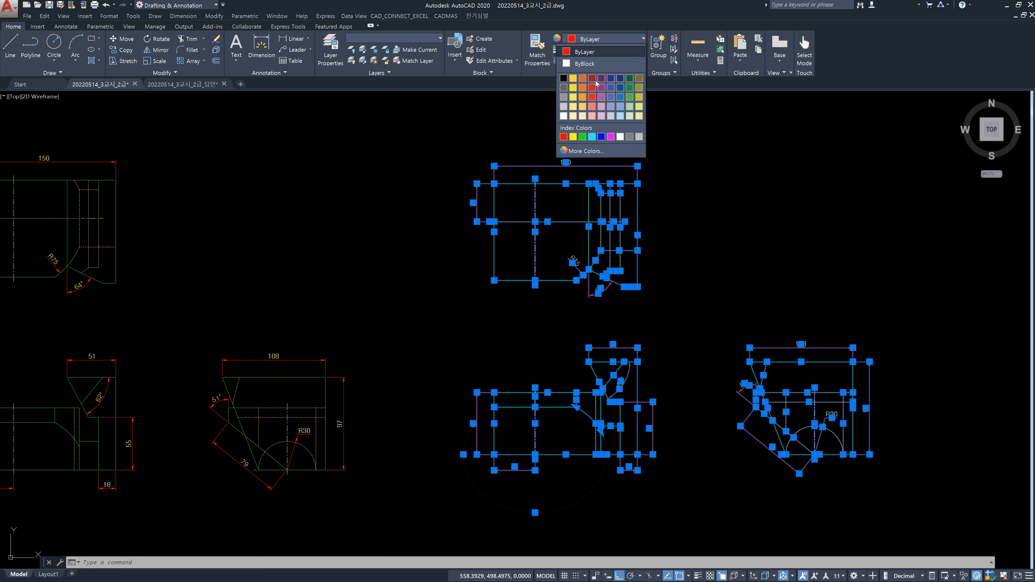
{"action": "left_click", "coordinate": [601, 116]}
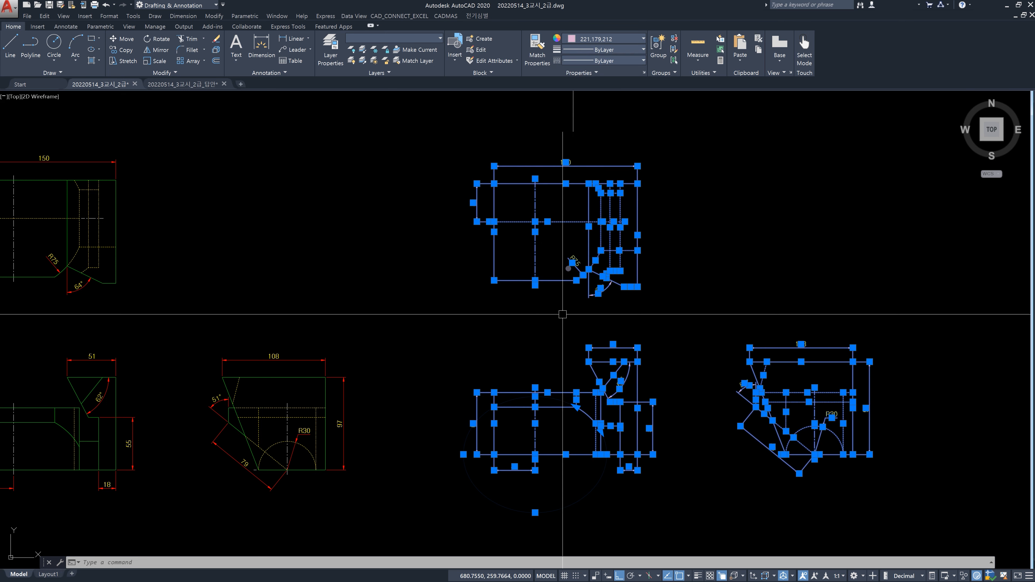
{"action": "key", "text": "Escape"}
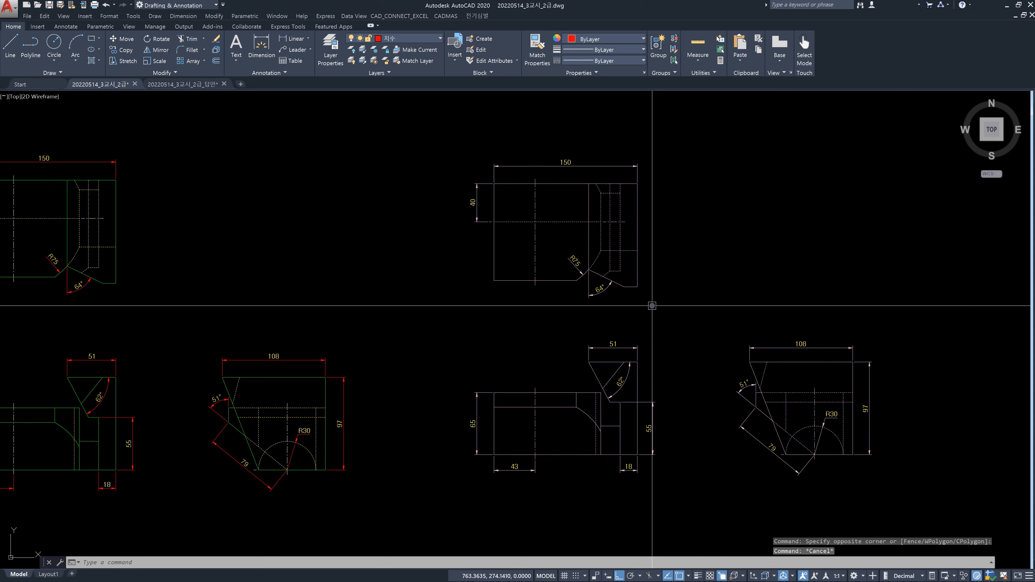
Step: Inspect the left and upper edges of the recoloured answer top view, and clear the selection
{"action": "left_click", "coordinate": [493, 254]}
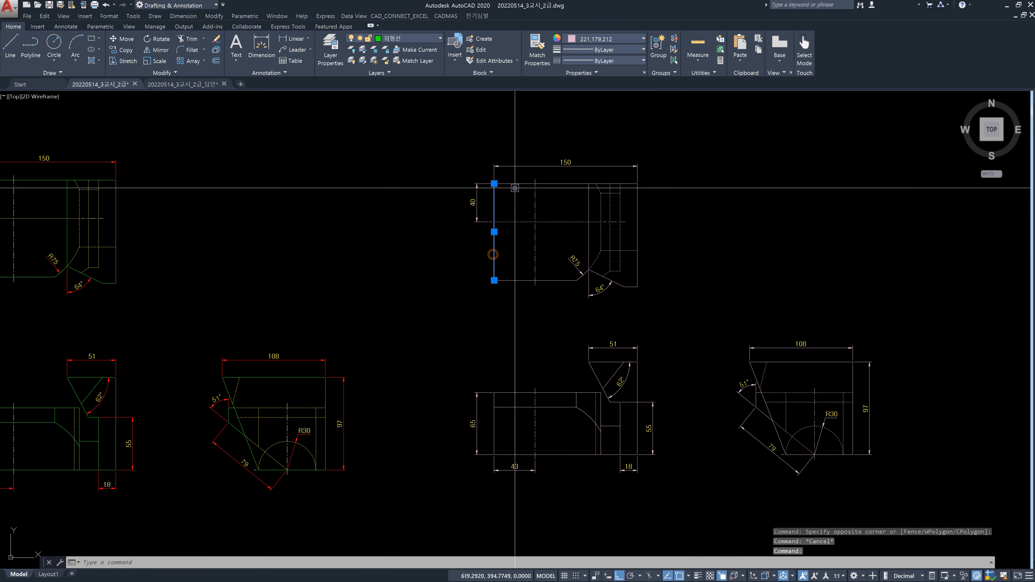
{"action": "left_click", "coordinate": [496, 184]}
{"action": "middle_click_drag", "start_coordinate": [362, 215], "coordinate": [461, 222]}
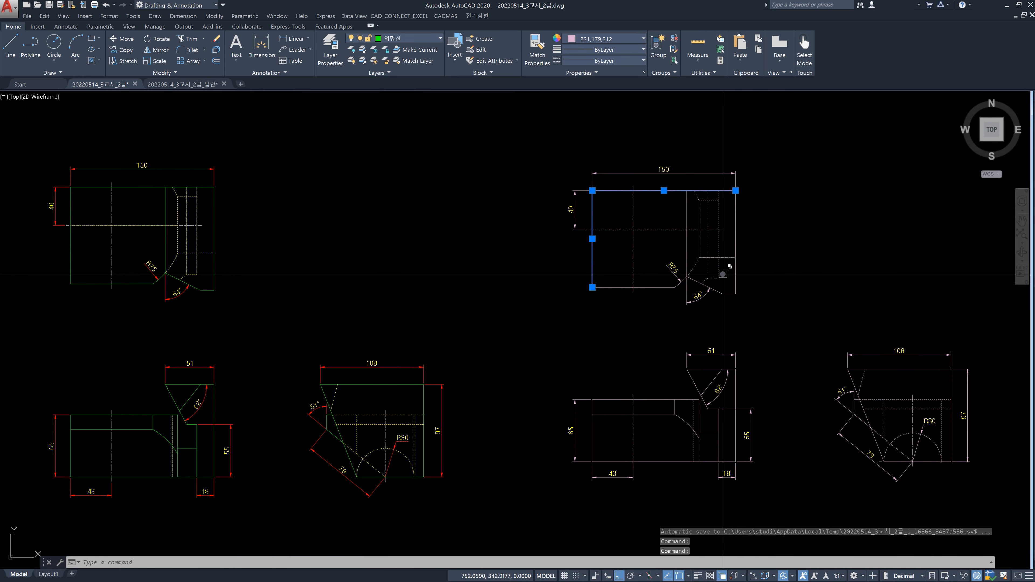
{"action": "key", "text": "Escape"}
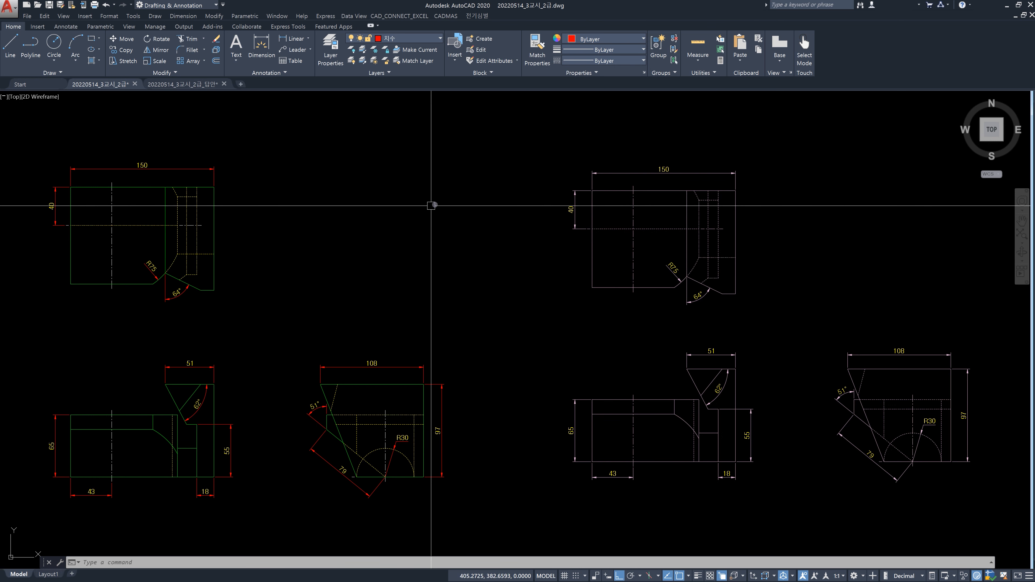
Step: Copy the answer top view from its lower-left corner and paste it as a block onto the original top view's lower-left corner
{"action": "left_click", "coordinate": [555, 151]}
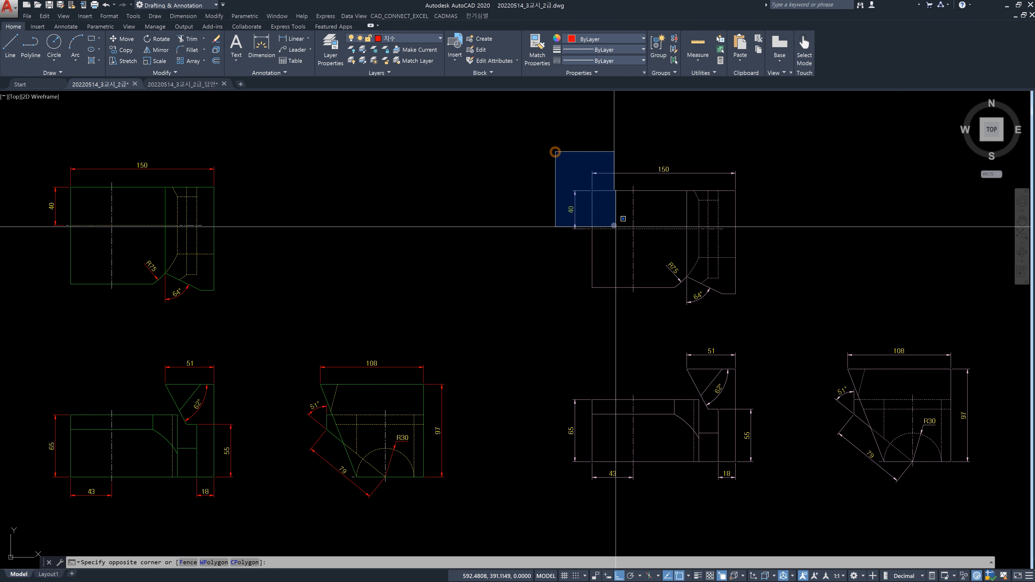
{"action": "left_click", "coordinate": [786, 319]}
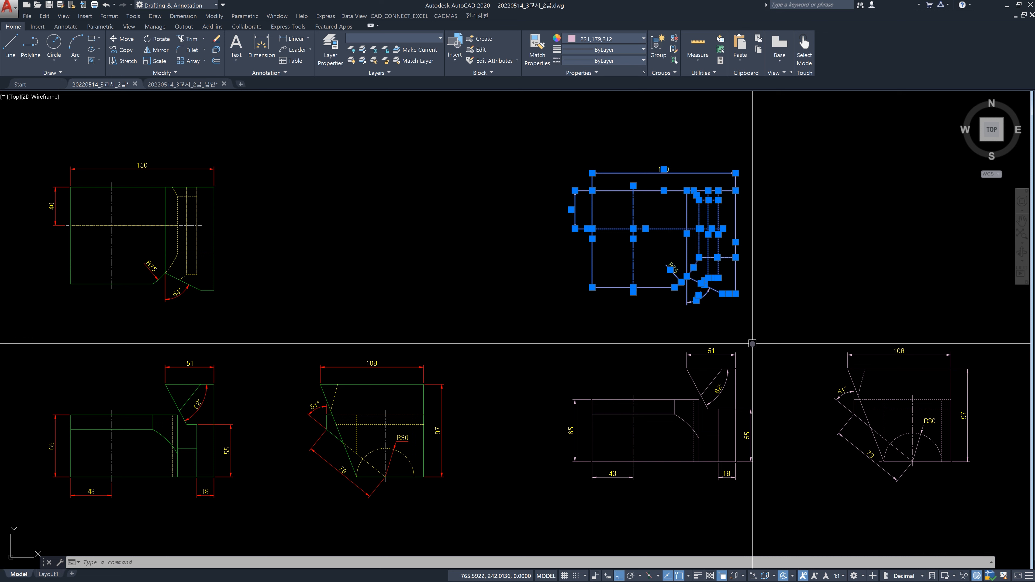
{"action": "key", "text": "ctrl+shift+c"}
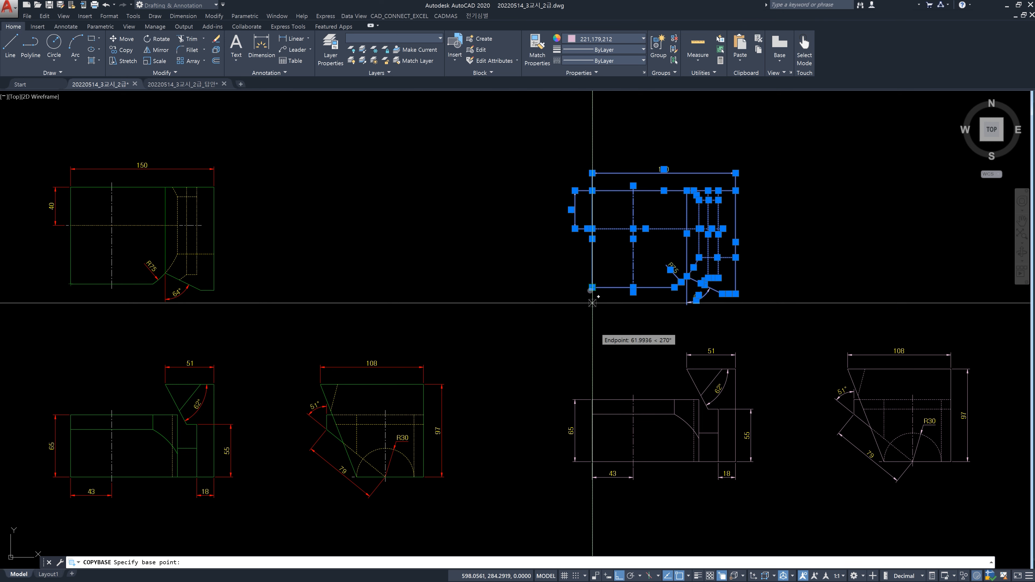
{"action": "left_click", "coordinate": [591, 287]}
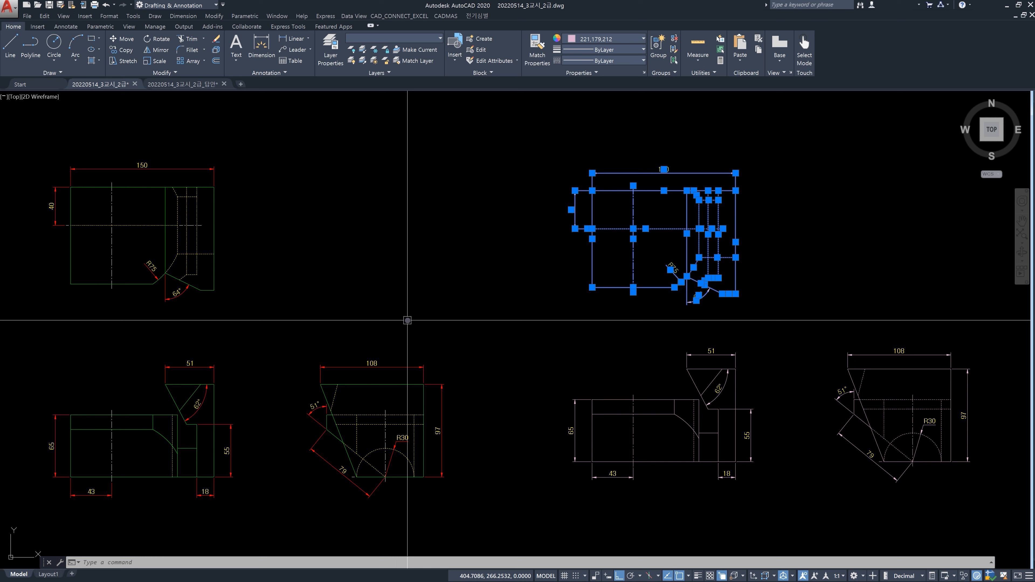
{"action": "key", "text": "ctrl+shift+v"}
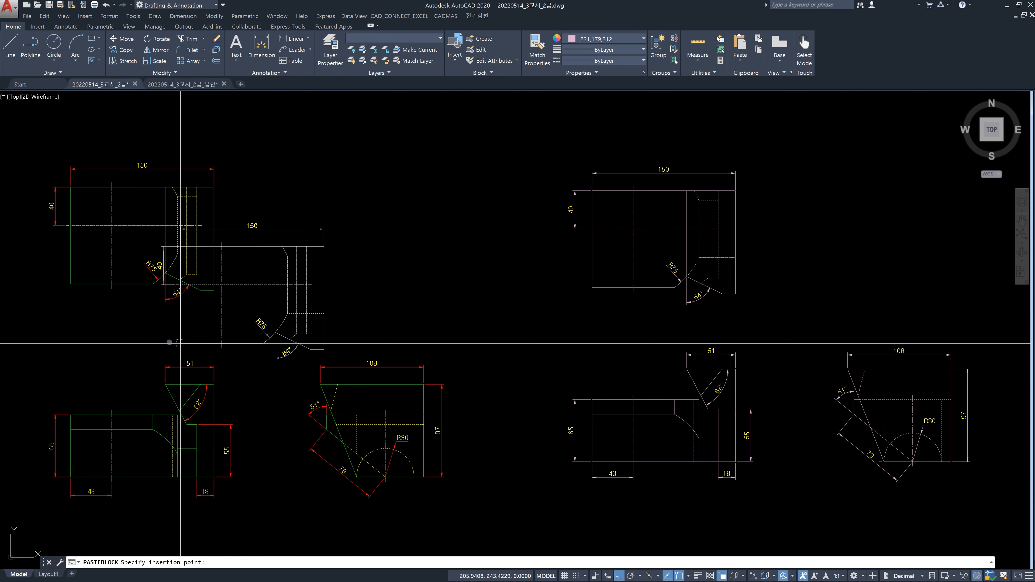
{"action": "left_click", "coordinate": [71, 284]}
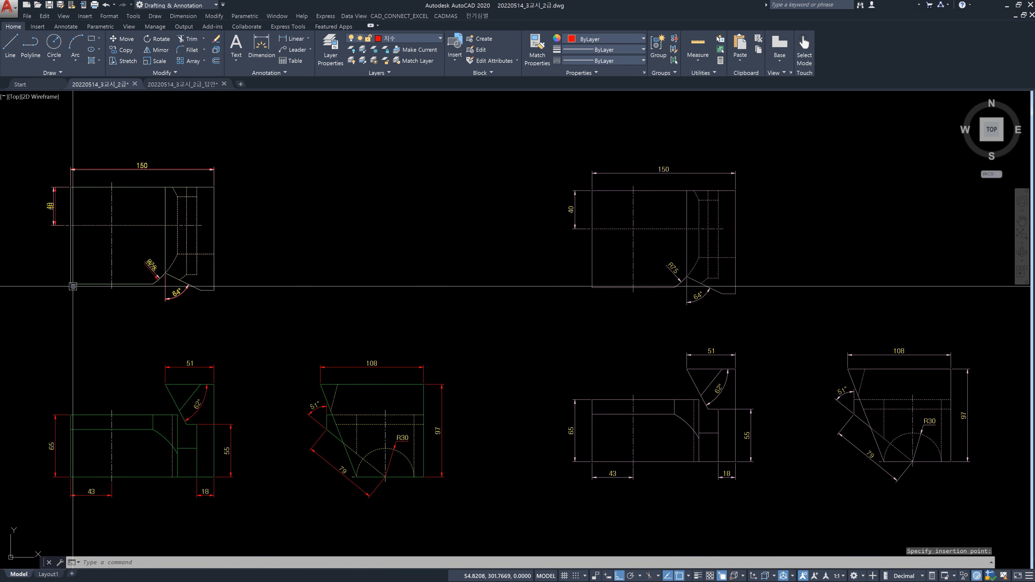
Step: Examine the overlaid top views closely for lines and dimensions that do not coincide
{"action": "scroll", "coordinate": [130, 277], "scroll_direction": "up", "scroll_amount": 4}
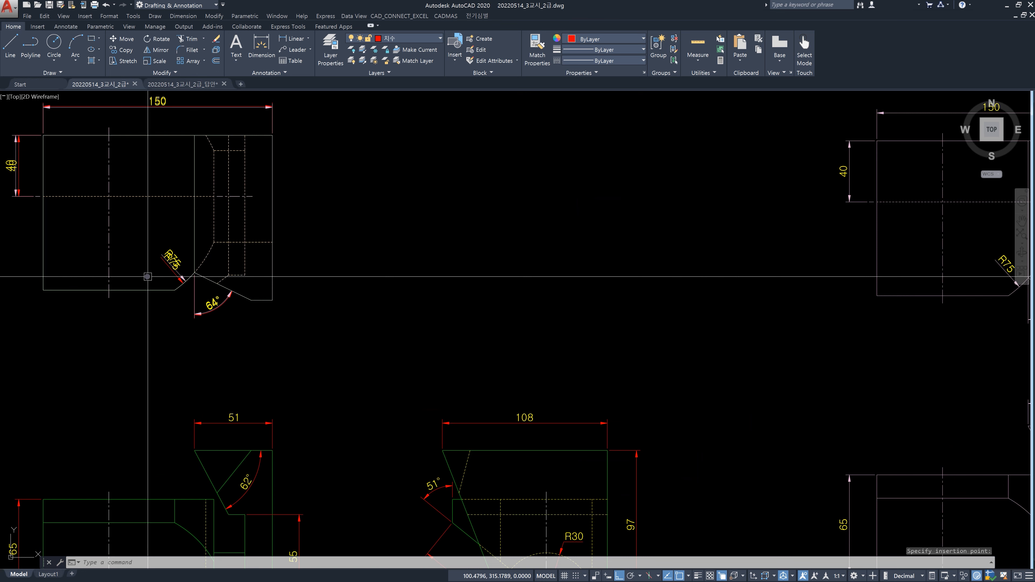
{"action": "mouse_move", "coordinate": [147, 277]}
{"action": "middle_mouse_down"}
{"action": "mouse_move", "coordinate": [225, 318]}
{"action": "mouse_move", "coordinate": [369, 370]}
{"action": "middle_mouse_up"}
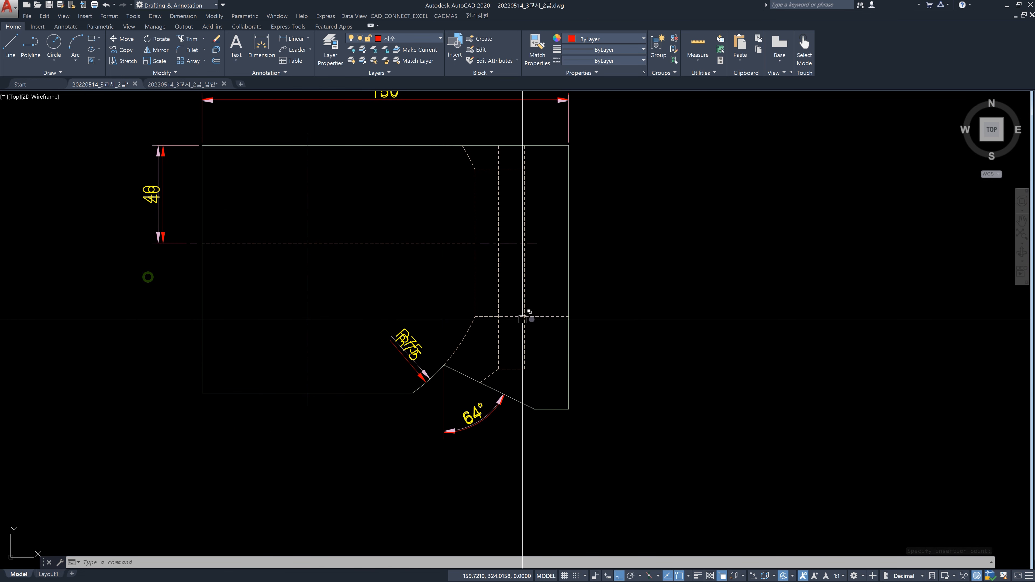
{"action": "scroll", "coordinate": [452, 357], "scroll_direction": "up", "scroll_amount": 2}
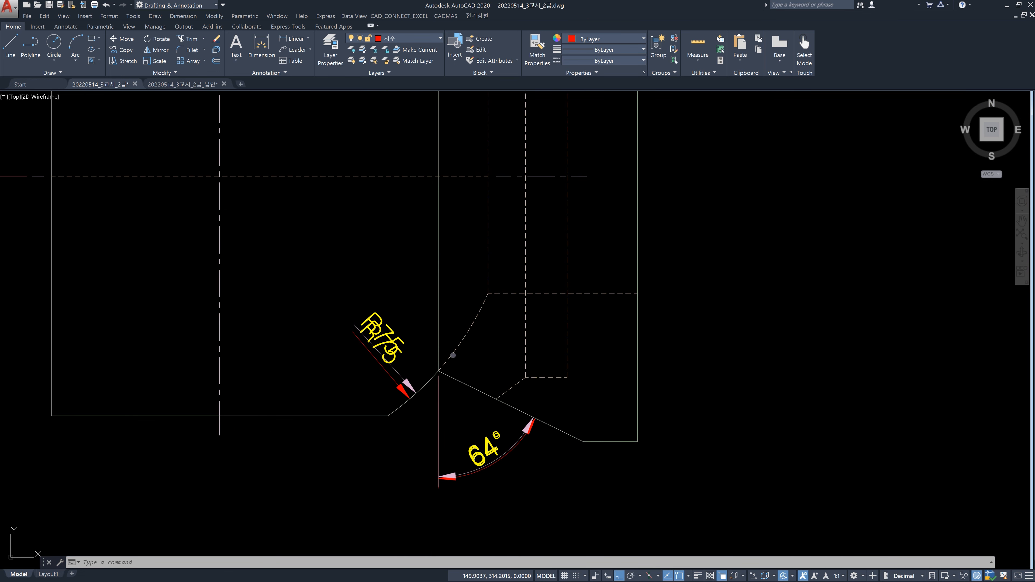
{"action": "scroll", "coordinate": [590, 402], "scroll_direction": "up", "scroll_amount": 2}
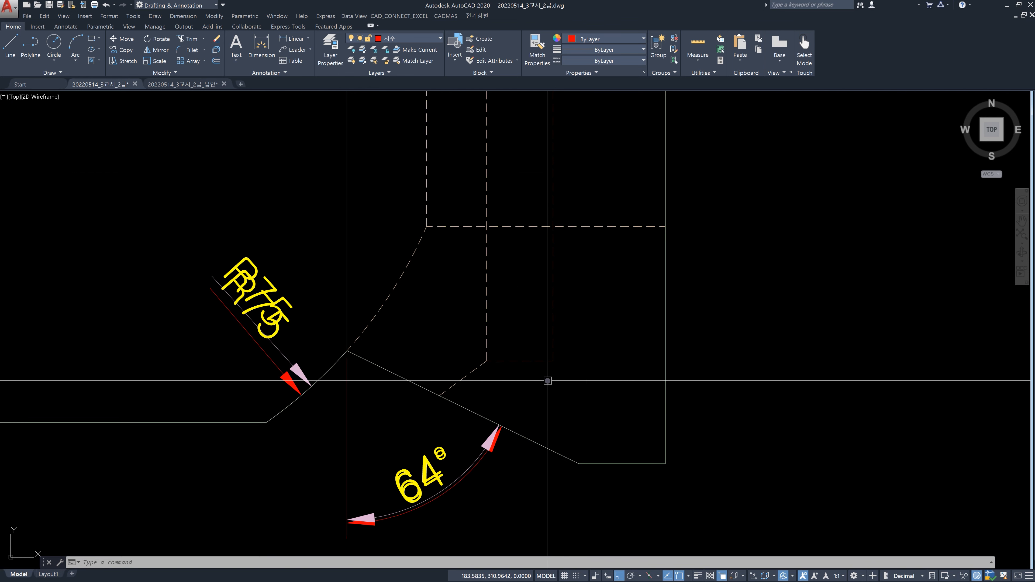
{"action": "scroll", "coordinate": [357, 360], "scroll_direction": "down", "scroll_amount": 2}
{"action": "scroll", "coordinate": [357, 360], "scroll_direction": "up", "scroll_amount": 1}
{"action": "scroll", "coordinate": [391, 241], "scroll_direction": "down", "scroll_amount": 1}
{"action": "middle_click_drag", "start_coordinate": [391, 238], "coordinate": [429, 375]}
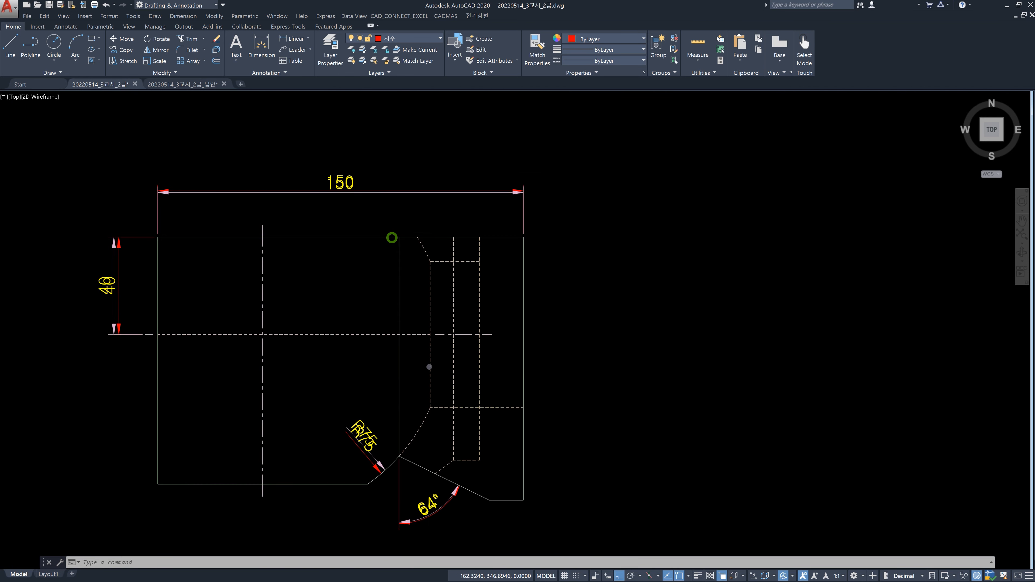
{"action": "scroll", "coordinate": [450, 343], "scroll_direction": "up", "scroll_amount": 2}
{"action": "scroll", "coordinate": [446, 192], "scroll_direction": "down", "scroll_amount": 2}
{"action": "middle_click_drag", "start_coordinate": [445, 191], "coordinate": [459, 298]}
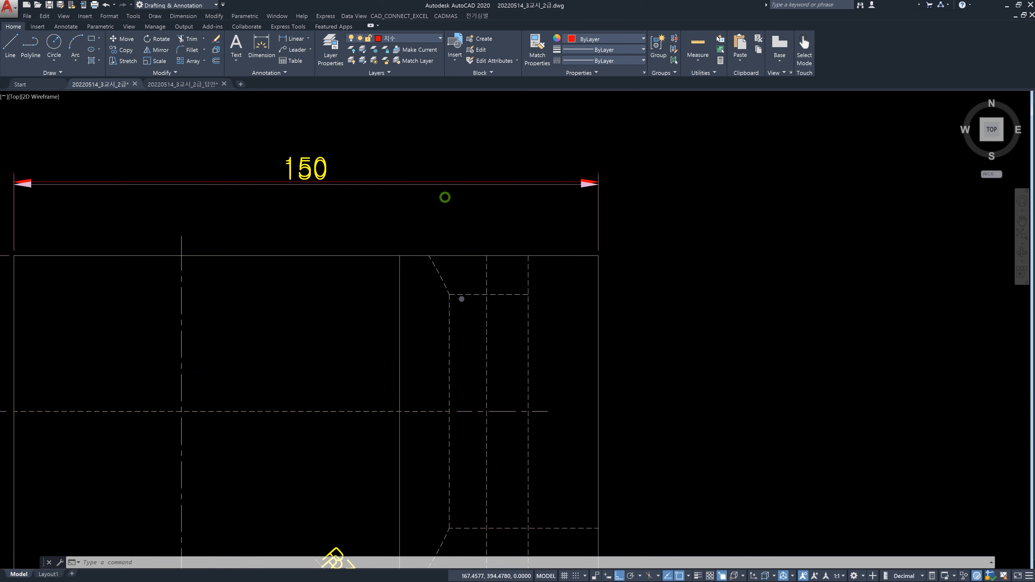
{"action": "scroll", "coordinate": [605, 324], "scroll_direction": "down", "scroll_amount": 2}
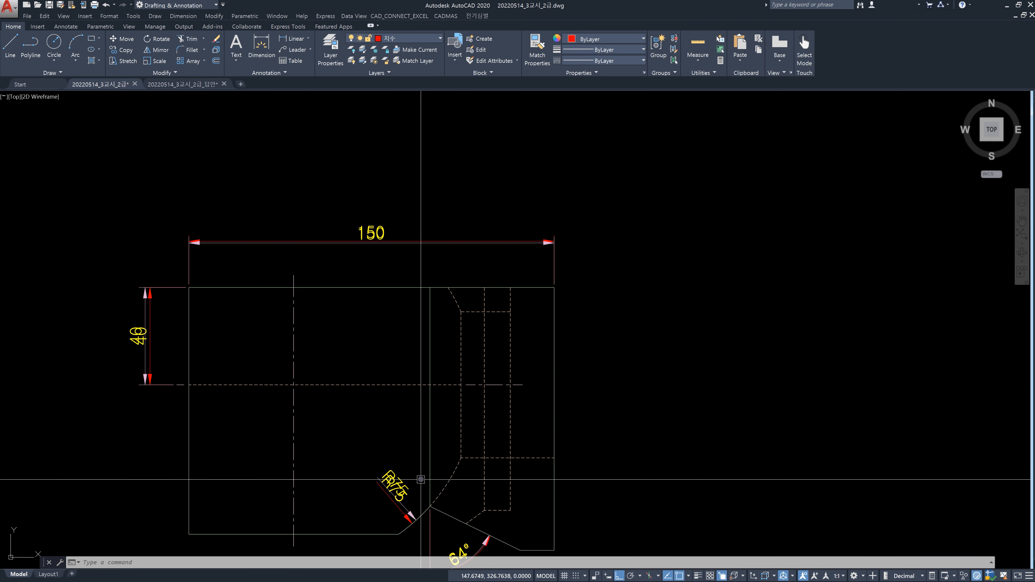
{"action": "scroll", "coordinate": [525, 432], "scroll_direction": "down", "scroll_amount": 3}
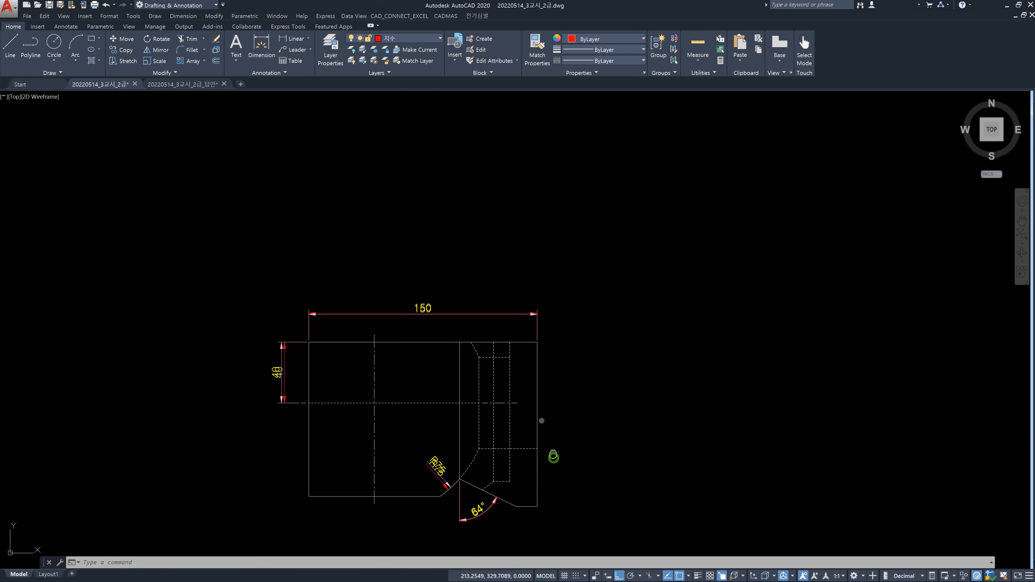
Step: Copy the answer front view from its upper-left corner and paste it as a block onto the original front view's upper-left corner
{"action": "middle_click_drag", "start_coordinate": [552, 457], "coordinate": [501, 269]}
{"action": "scroll", "coordinate": [574, 338], "scroll_direction": "down", "scroll_amount": 2}
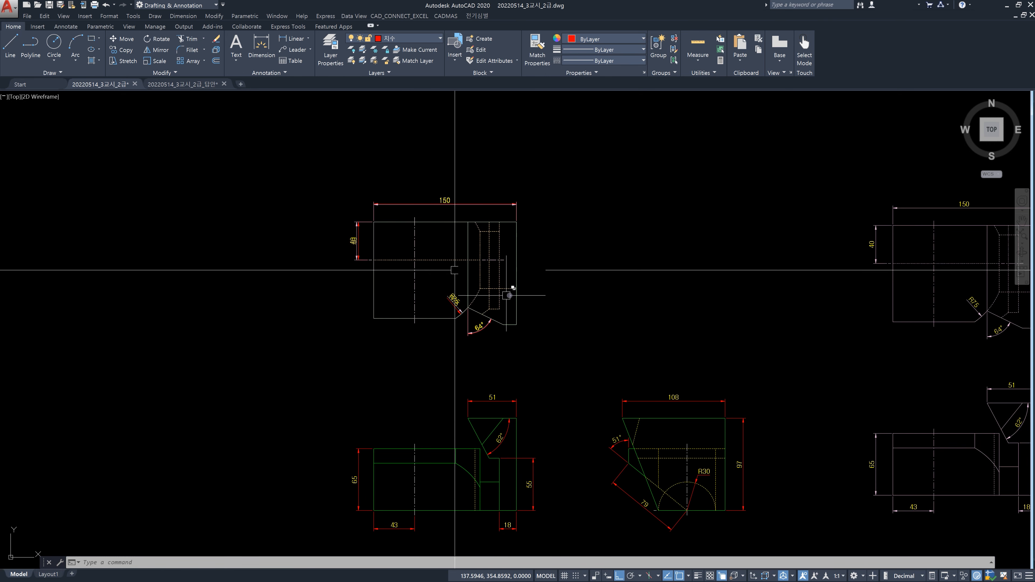
{"action": "middle_click_drag", "start_coordinate": [738, 370], "coordinate": [500, 264]}
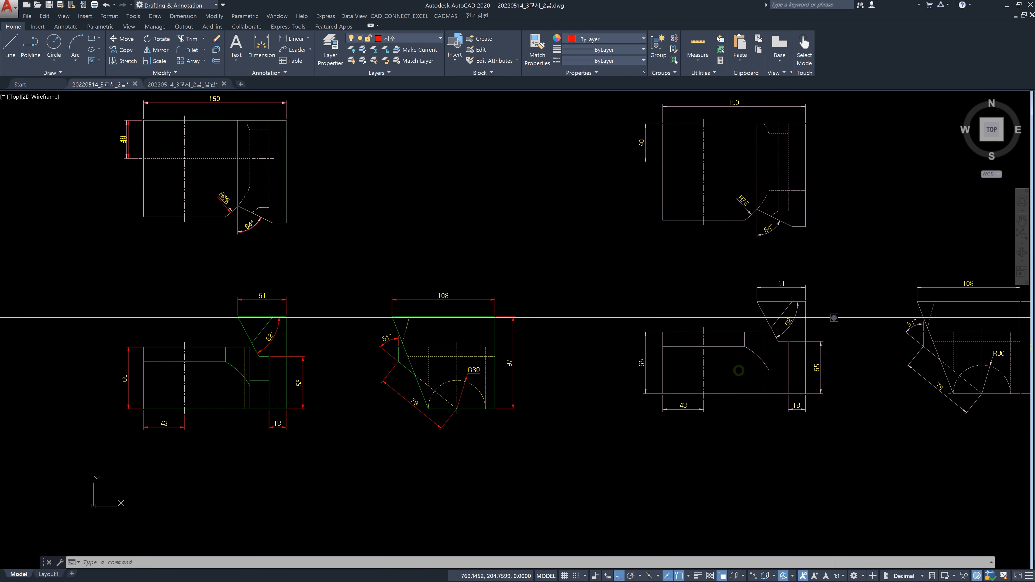
{"action": "left_click", "coordinate": [615, 274]}
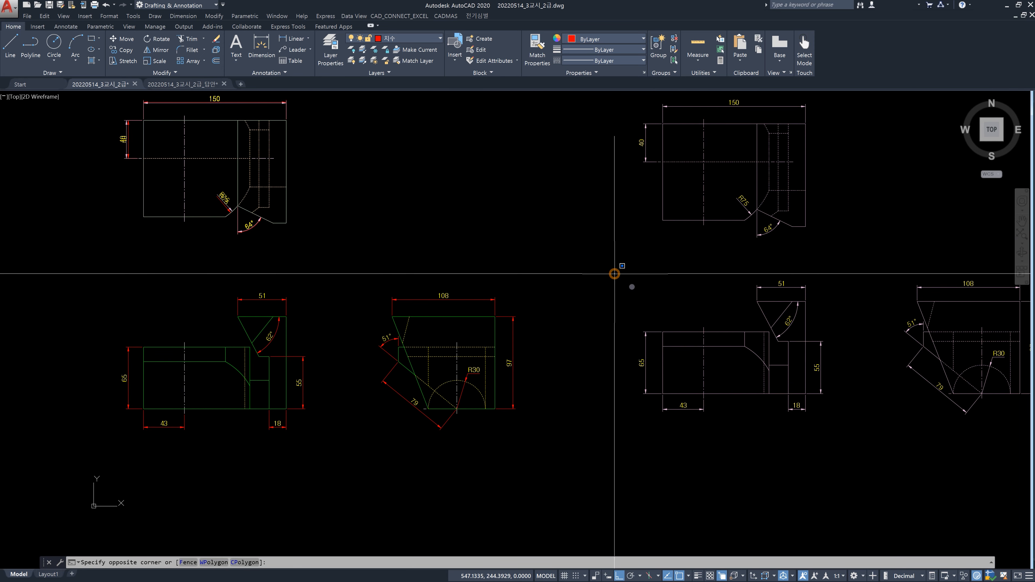
{"action": "left_click", "coordinate": [883, 441]}
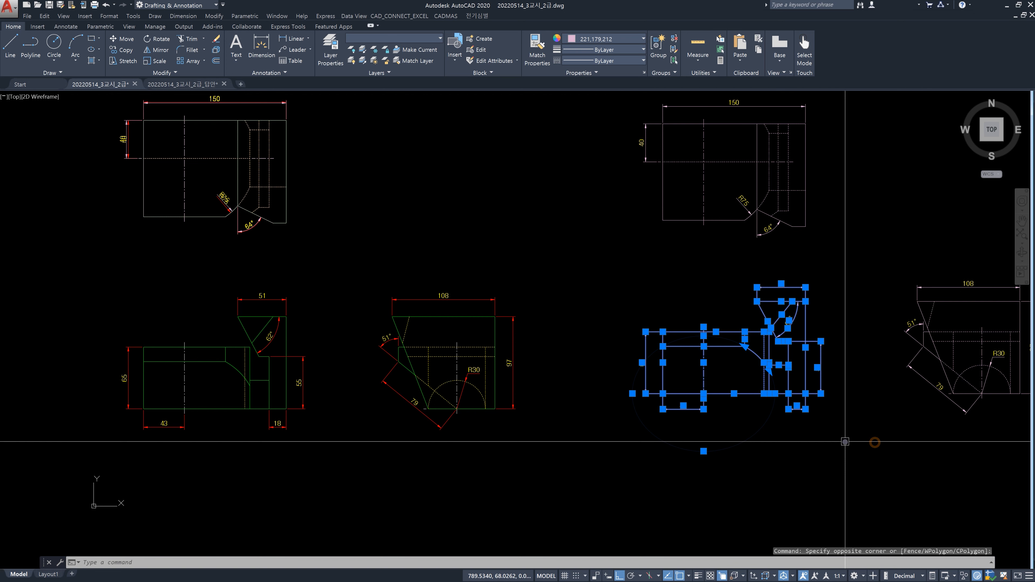
{"action": "key", "text": "ctrl+shift+c"}
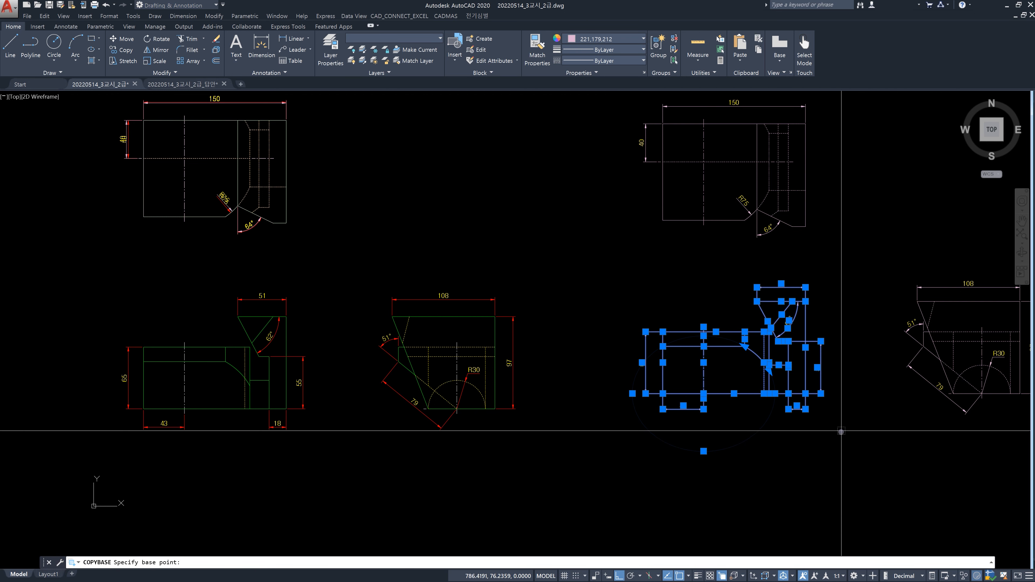
{"action": "left_click", "coordinate": [674, 329]}
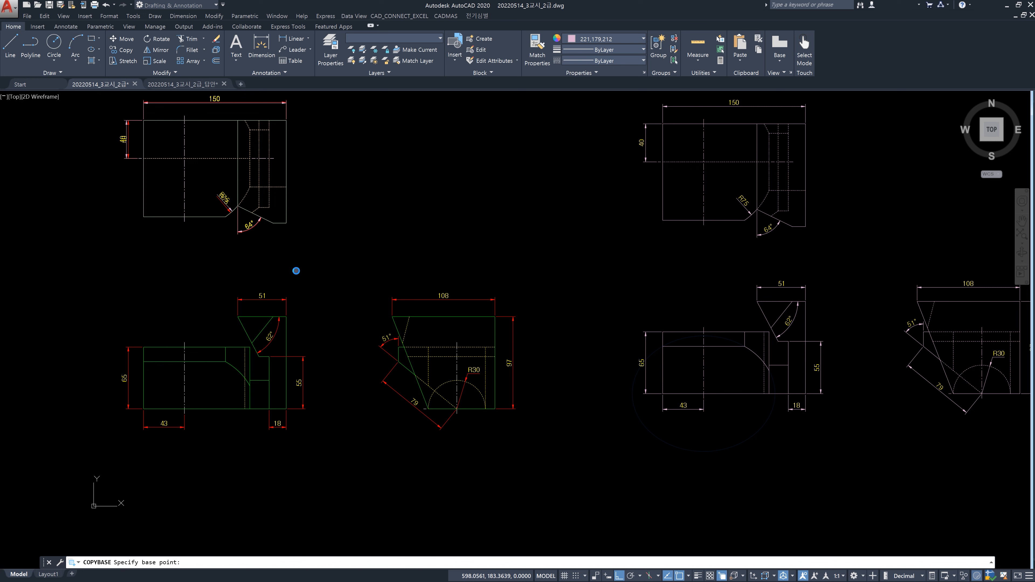
{"action": "left_click", "coordinate": [296, 271]}
{"action": "key", "text": "ctrl+shift+v"}
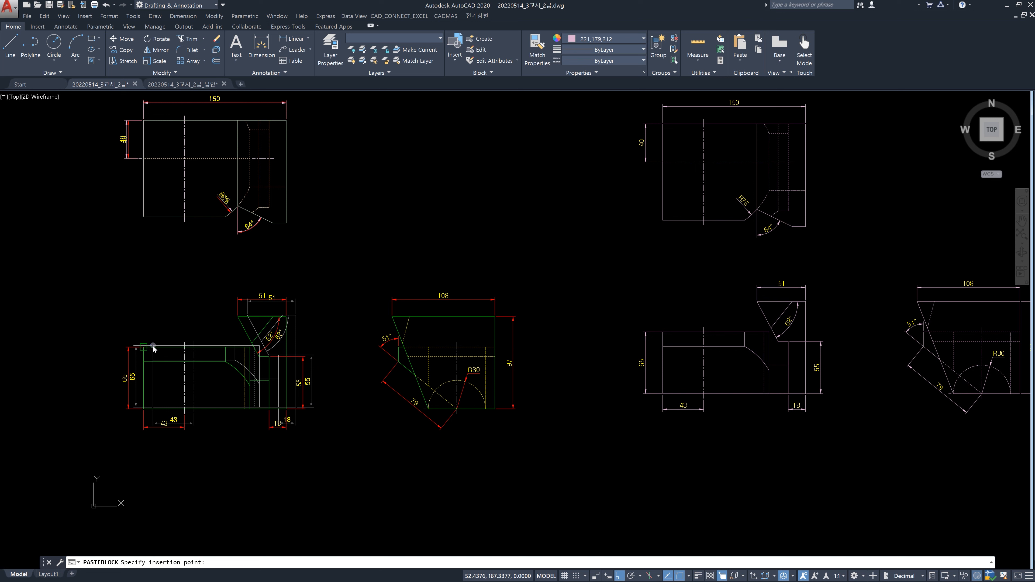
{"action": "key", "text": "Escape"}
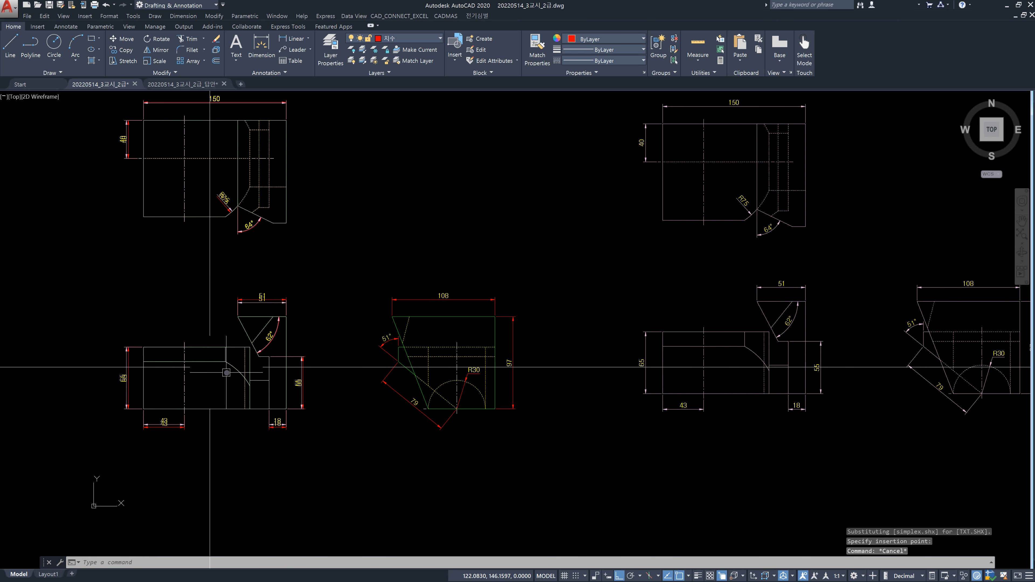
Step: Examine the overlaid front views closely for edges, hidden lines and dimensions that do not coincide
{"action": "scroll", "coordinate": [226, 373], "scroll_direction": "up", "scroll_amount": 9}
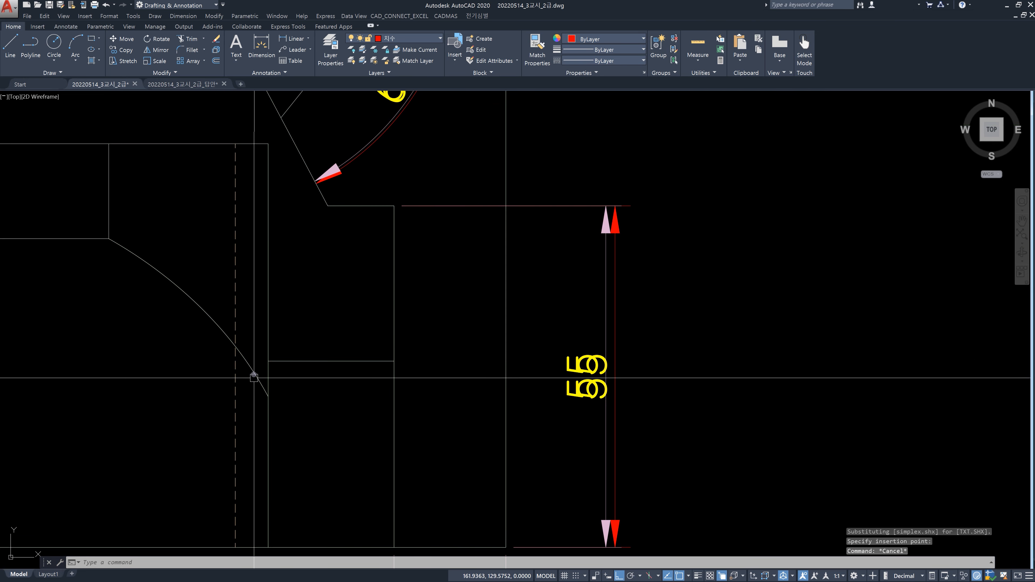
{"action": "scroll", "coordinate": [254, 378], "scroll_direction": "down", "scroll_amount": 1}
{"action": "middle_click_drag", "start_coordinate": [196, 317], "coordinate": [434, 367]}
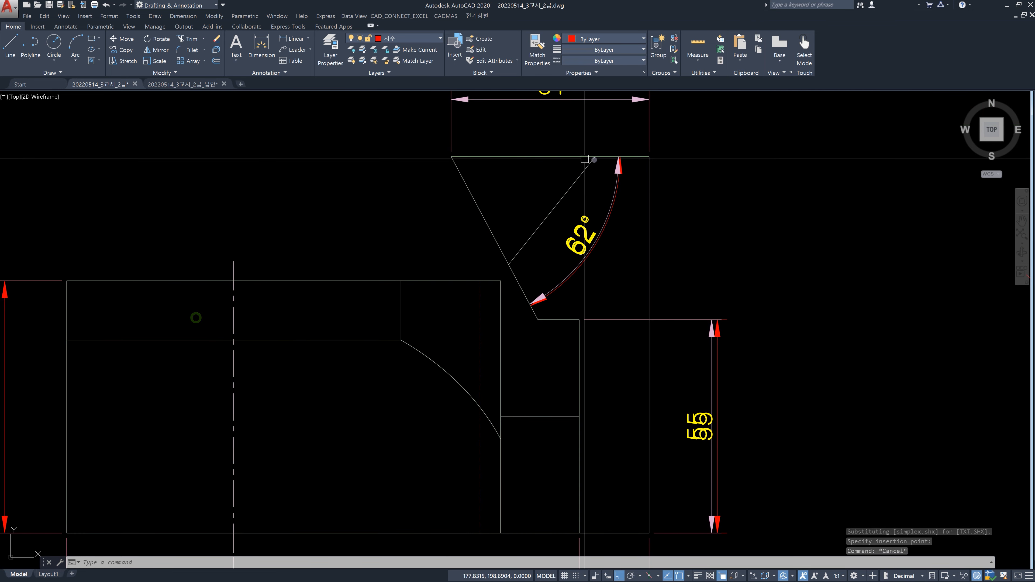
{"action": "middle_click_drag", "start_coordinate": [612, 370], "coordinate": [717, 232]}
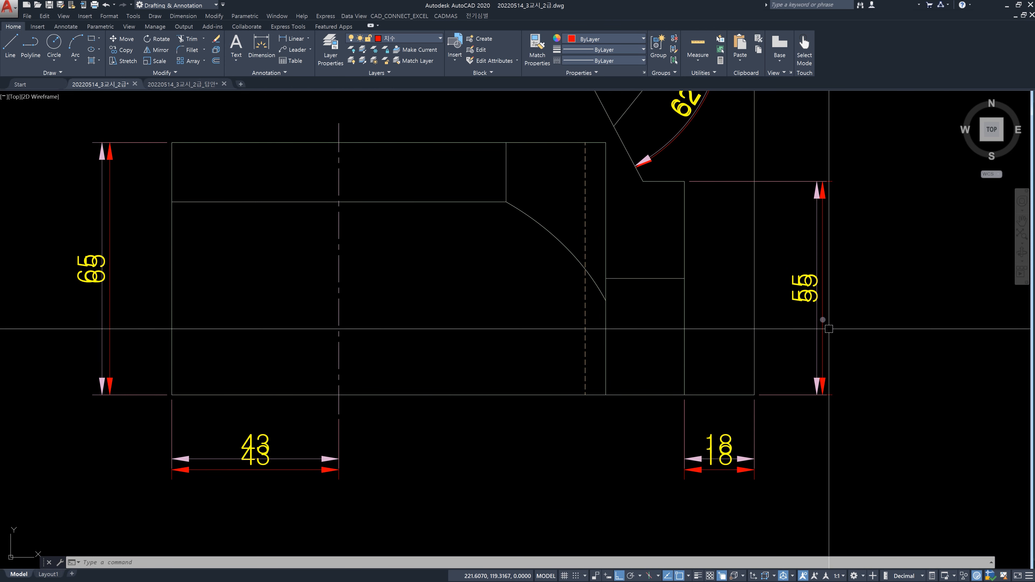
{"action": "middle_click_drag", "start_coordinate": [755, 227], "coordinate": [744, 447]}
{"action": "scroll", "coordinate": [683, 345], "scroll_direction": "down", "scroll_amount": 4}
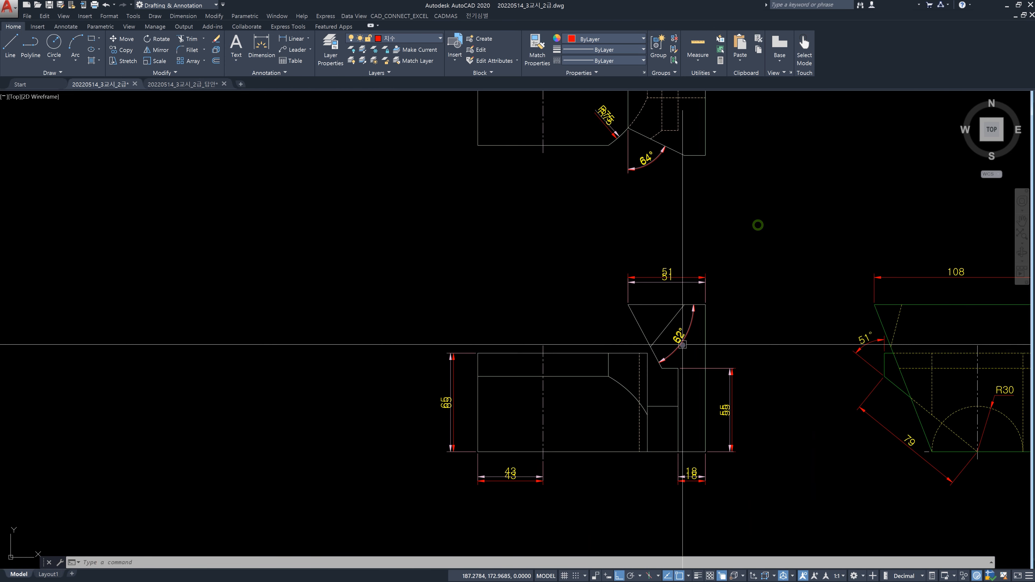
{"action": "middle_click_drag", "start_coordinate": [752, 390], "coordinate": [577, 370]}
{"action": "scroll", "coordinate": [535, 428], "scroll_direction": "down", "scroll_amount": 4}
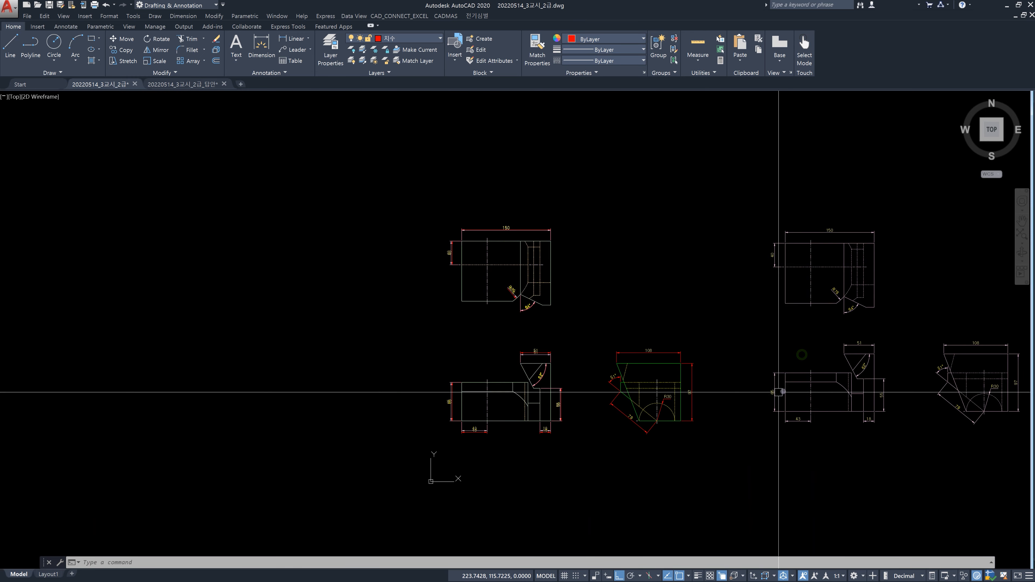
{"action": "middle_click_drag", "start_coordinate": [778, 393], "coordinate": [552, 383]}
{"action": "scroll", "coordinate": [726, 391], "scroll_direction": "up", "scroll_amount": 2}
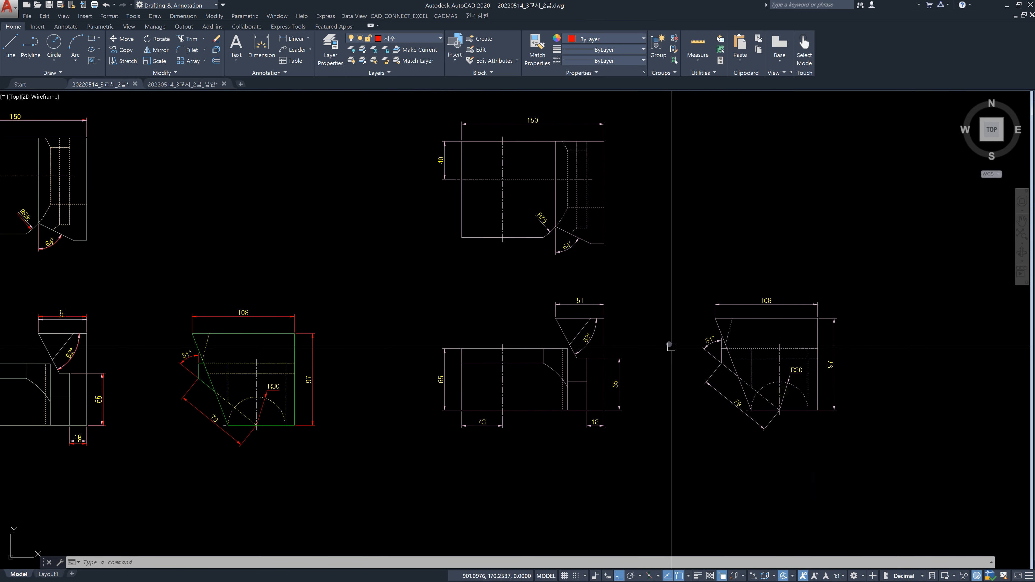
{"action": "left_click", "coordinate": [667, 277]}
{"action": "left_click", "coordinate": [878, 458]}
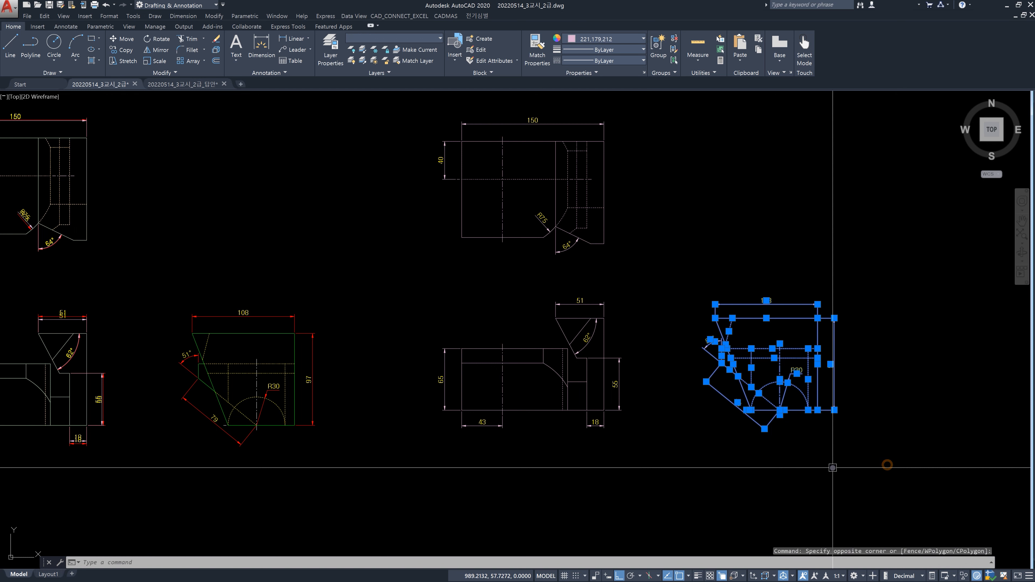
{"action": "key", "text": "ctrl+shift+v"}
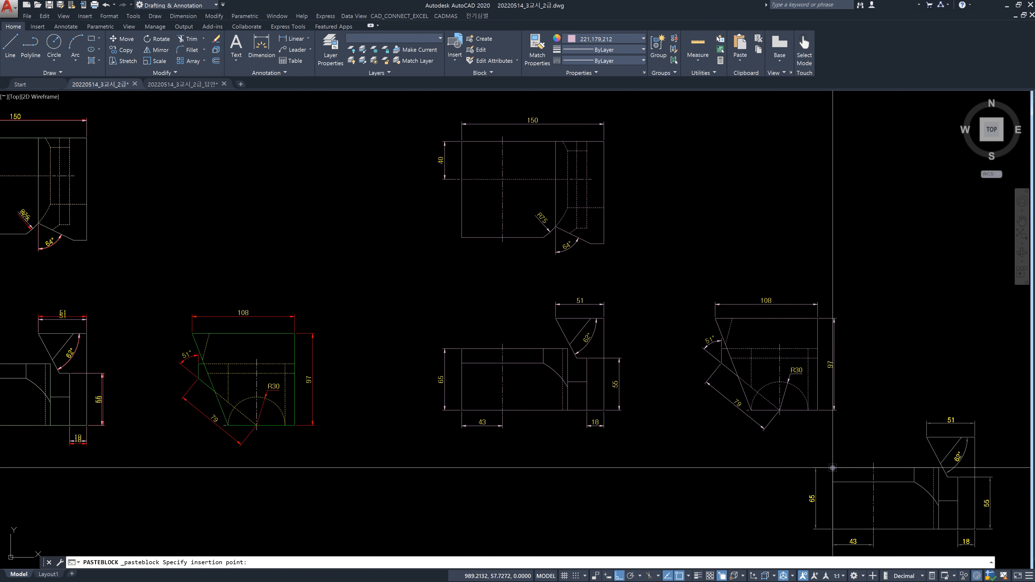
{"action": "key", "text": "Escape"}
Step: Copy the answer side view from its upper-right corner and paste it as a block onto the original side view's upper-right corner
{"action": "left_click", "coordinate": [671, 285]}
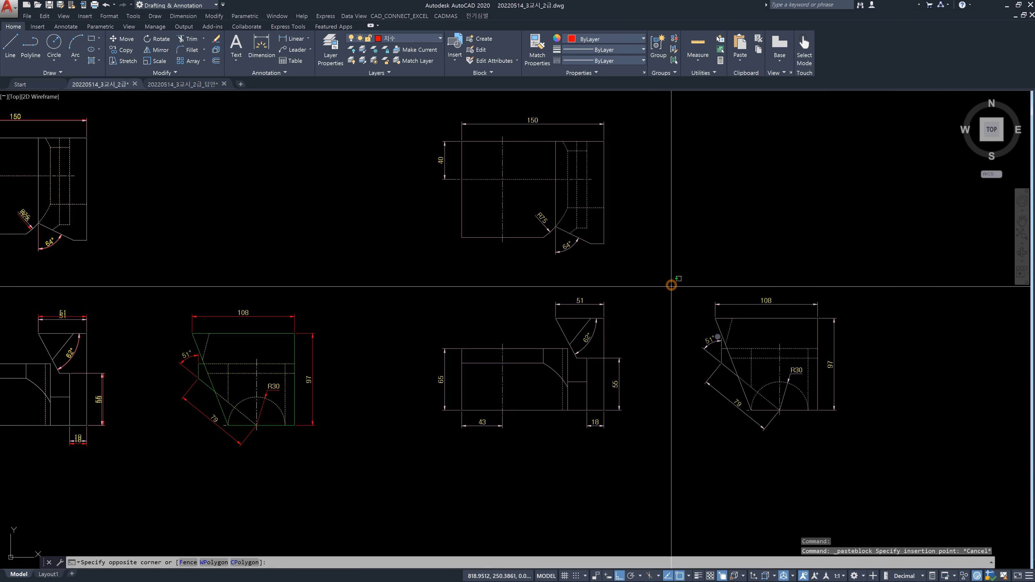
{"action": "left_click", "coordinate": [869, 450]}
{"action": "key", "text": "ctrl+shift+c"}
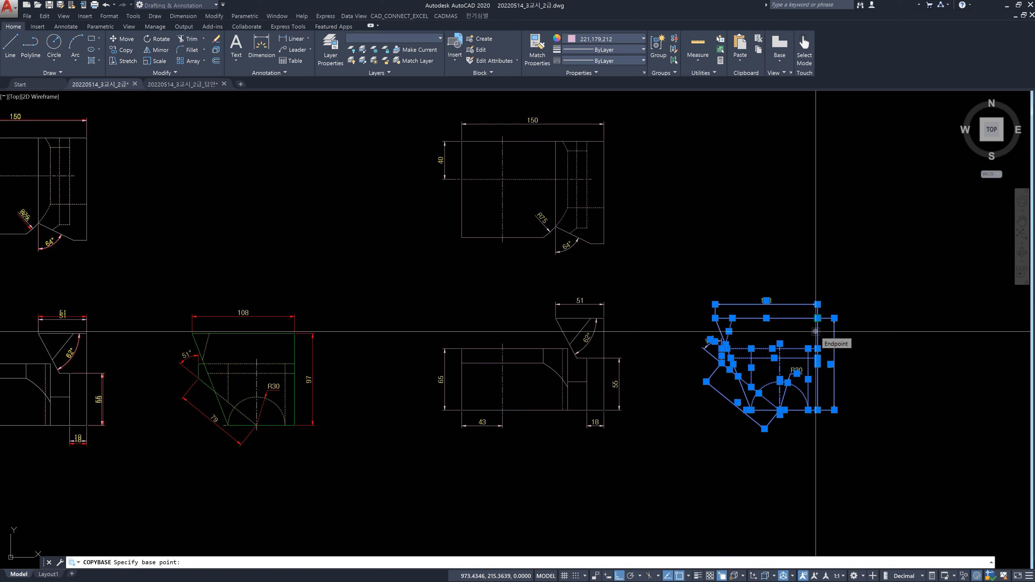
{"action": "scroll", "coordinate": [816, 331], "scroll_direction": "up", "scroll_amount": 4}
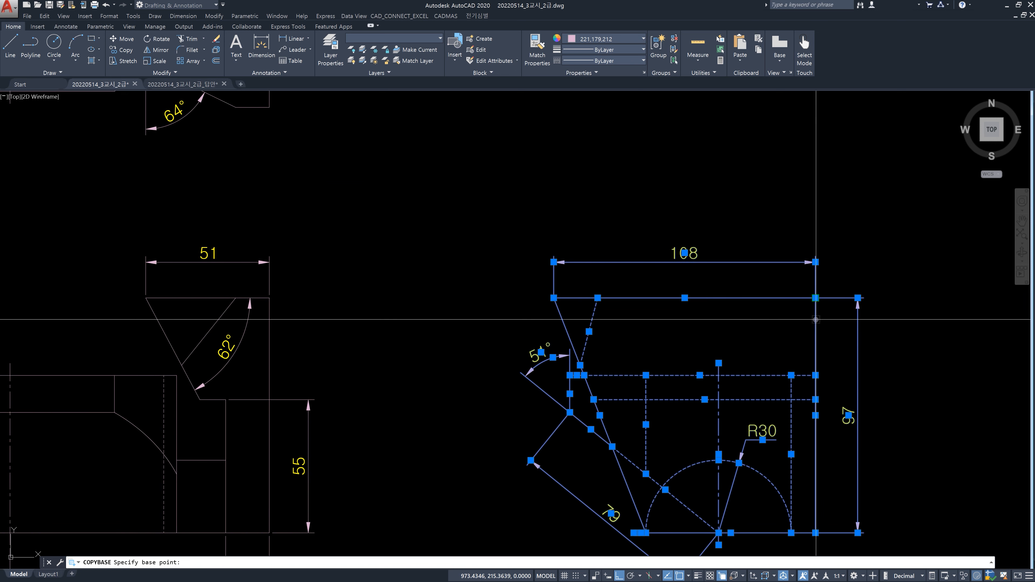
{"action": "left_click", "coordinate": [820, 320]}
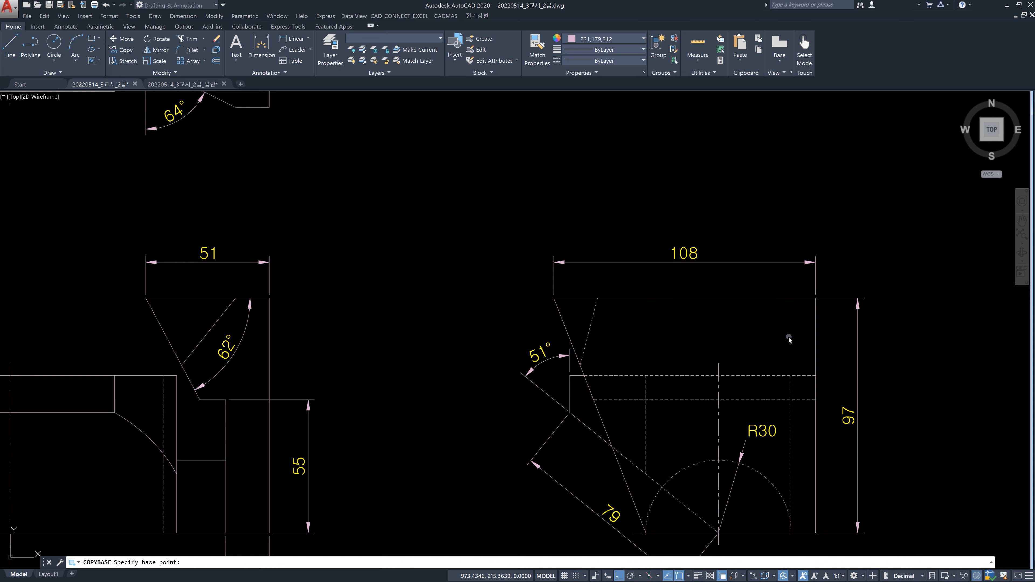
{"action": "scroll", "coordinate": [773, 338], "scroll_direction": "down", "scroll_amount": 5}
{"action": "scroll", "coordinate": [520, 358], "scroll_direction": "up", "scroll_amount": 3}
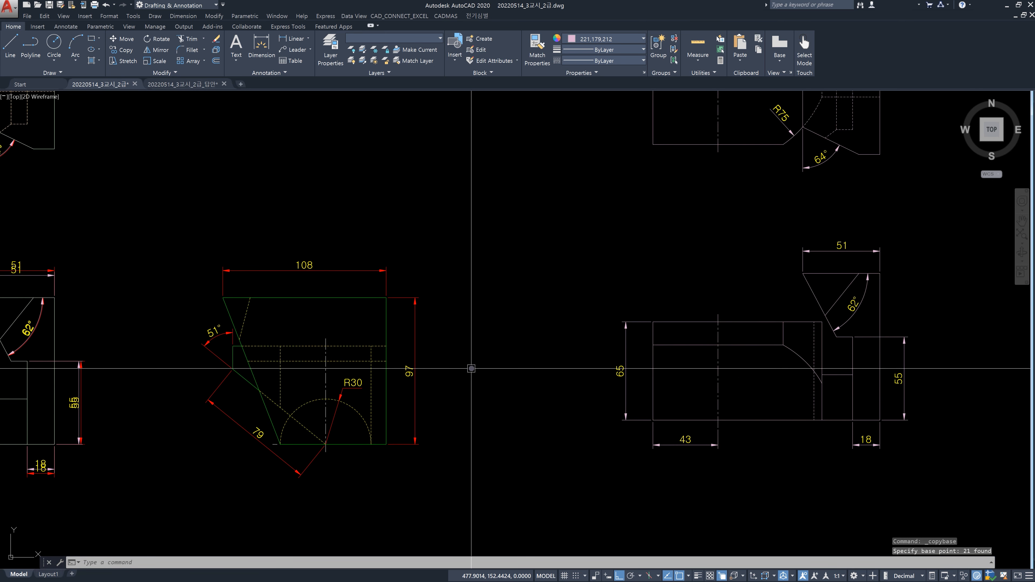
{"action": "key", "text": "ctrl+shift+v"}
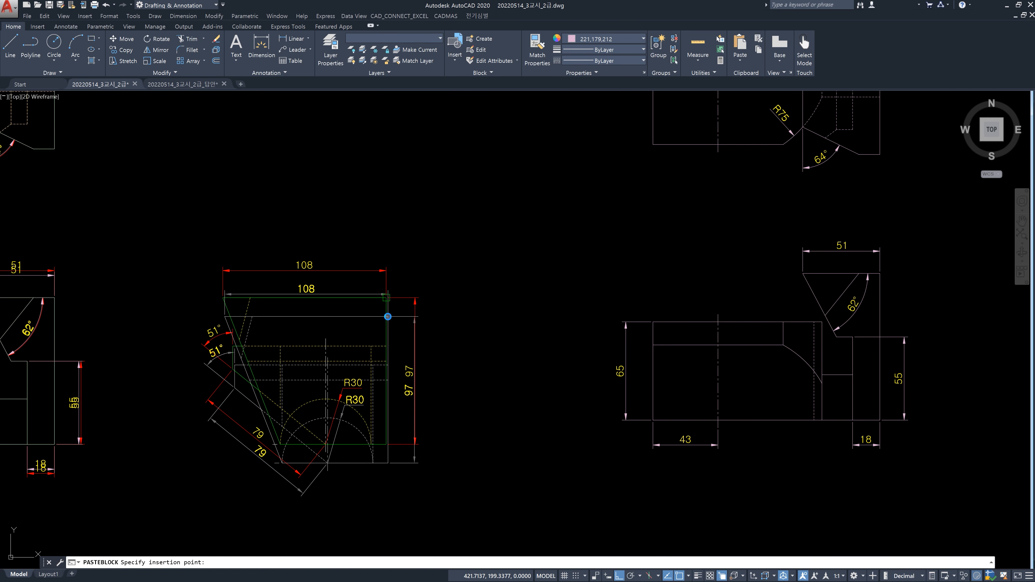
{"action": "left_click", "coordinate": [387, 316]}
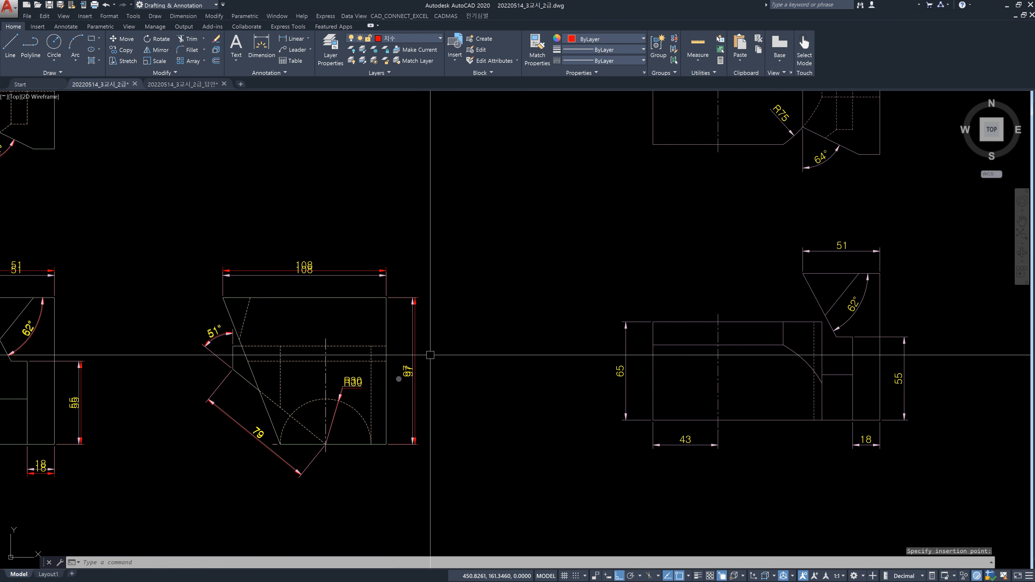
Step: Examine the overlaid side views for mismatched lines and dimensions, and compare all the overlaid views with the answer views
{"action": "scroll", "coordinate": [350, 406], "scroll_direction": "up", "scroll_amount": 2}
{"action": "scroll", "coordinate": [213, 351], "scroll_direction": "up", "scroll_amount": 2}
{"action": "scroll", "coordinate": [127, 324], "scroll_direction": "up", "scroll_amount": 2}
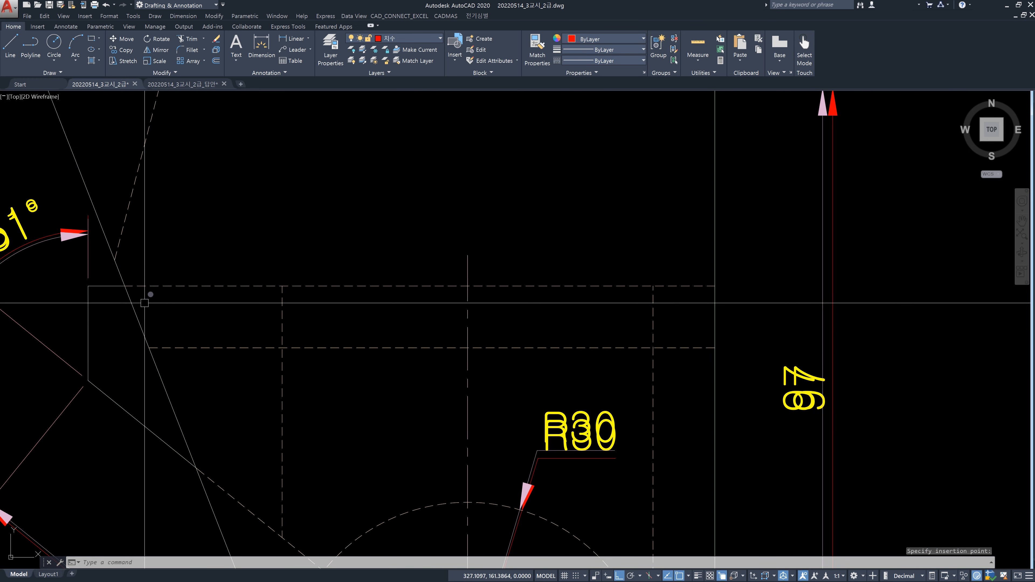
{"action": "scroll", "coordinate": [170, 291], "scroll_direction": "down", "scroll_amount": 2}
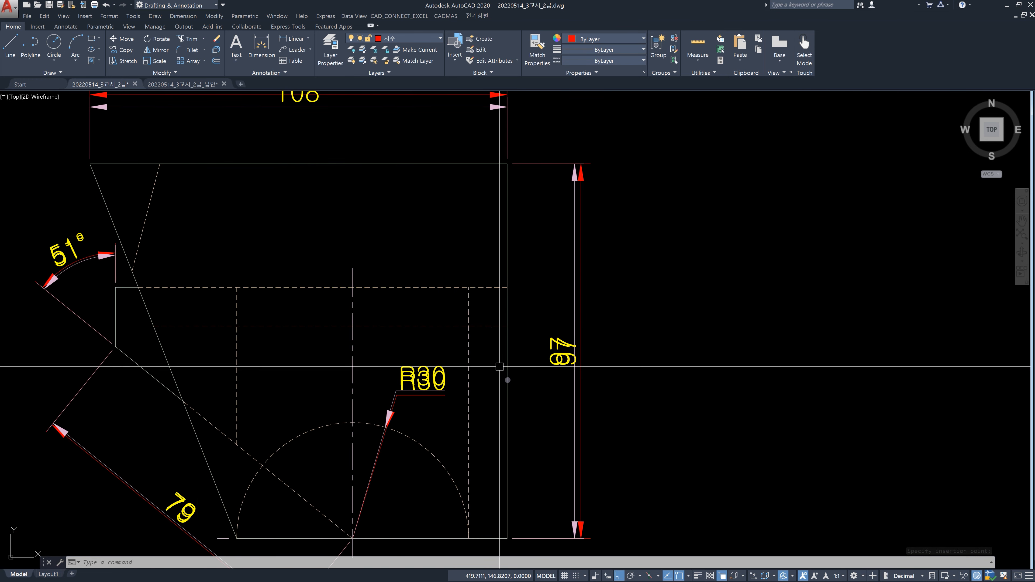
{"action": "scroll", "coordinate": [476, 467], "scroll_direction": "down", "scroll_amount": 2}
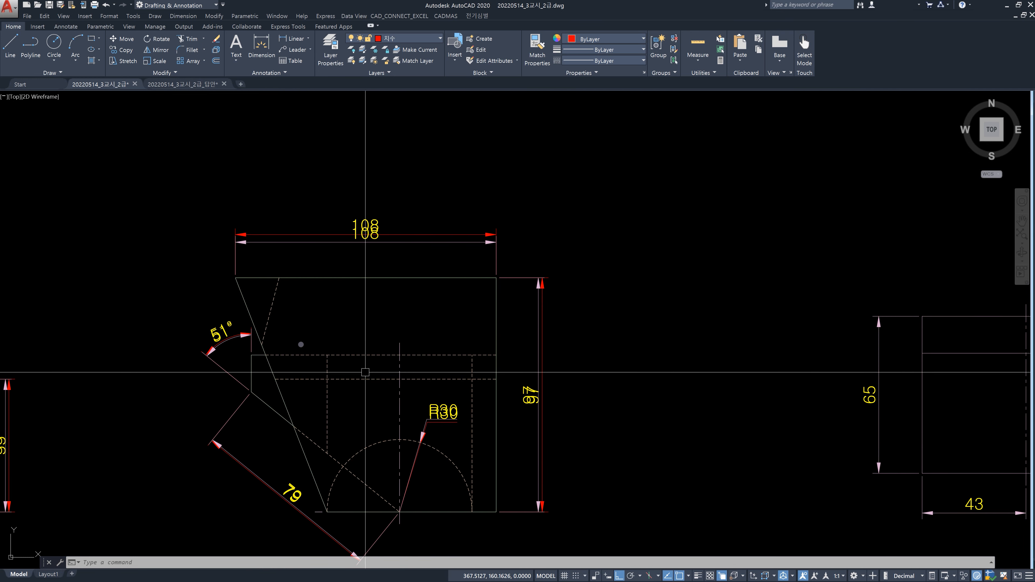
{"action": "scroll", "coordinate": [319, 332], "scroll_direction": "down", "scroll_amount": 2}
{"action": "scroll", "coordinate": [346, 318], "scroll_direction": "down", "scroll_amount": 5}
{"action": "scroll", "coordinate": [451, 286], "scroll_direction": "up", "scroll_amount": 3}
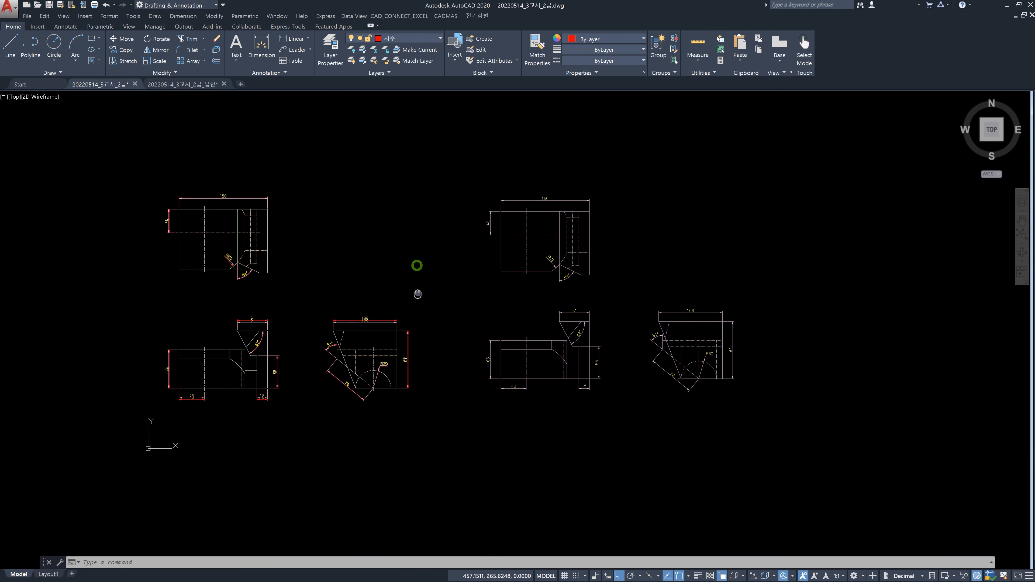
{"action": "middle_click_drag", "start_coordinate": [451, 286], "coordinate": [526, 312]}
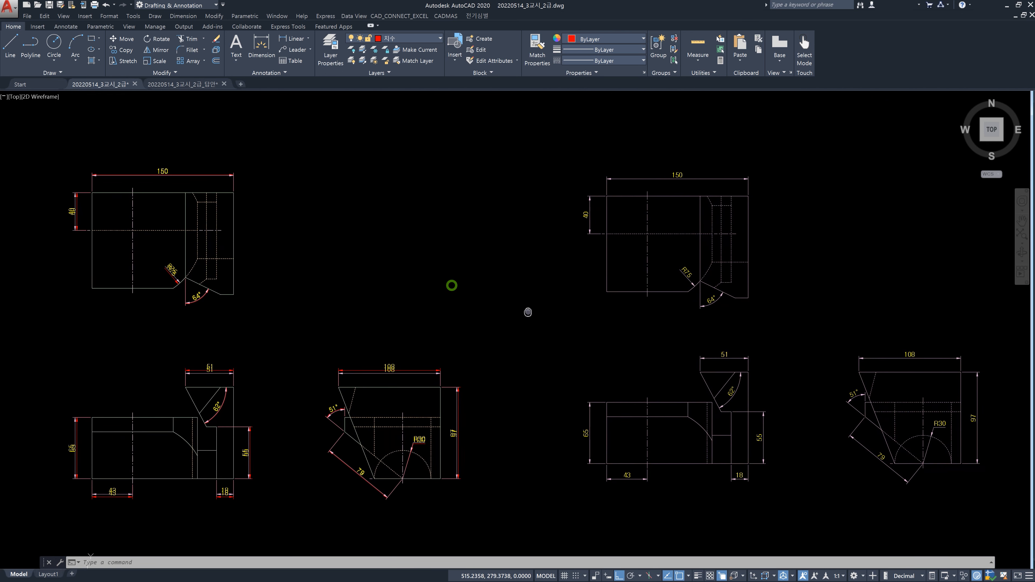